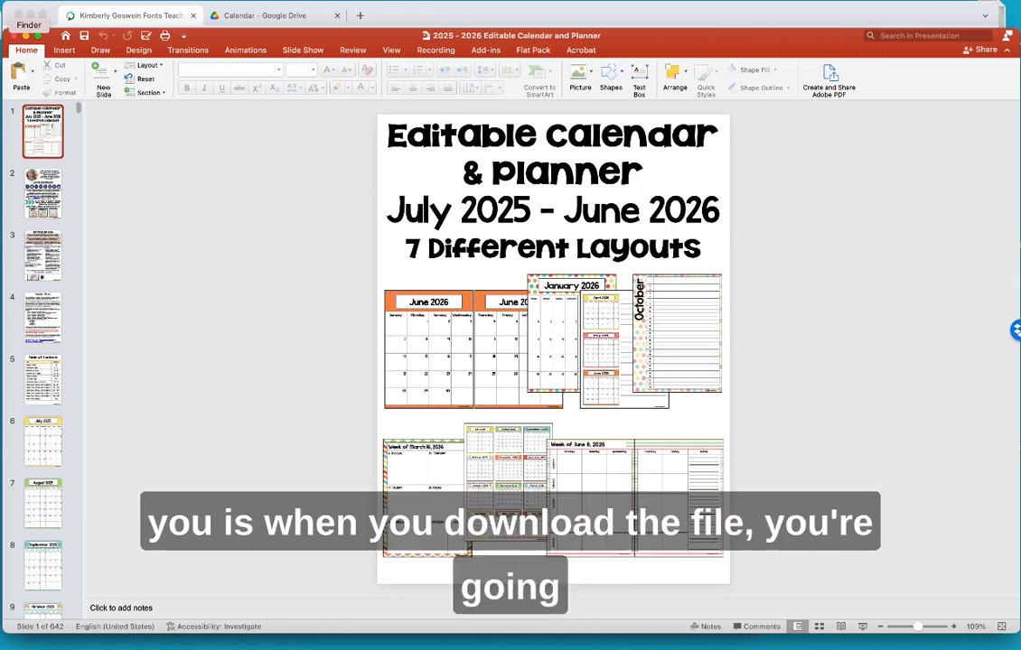
- After viewing the 2025 - 2026 planner title slide, bring the Finder window to the front
click(3, 24)
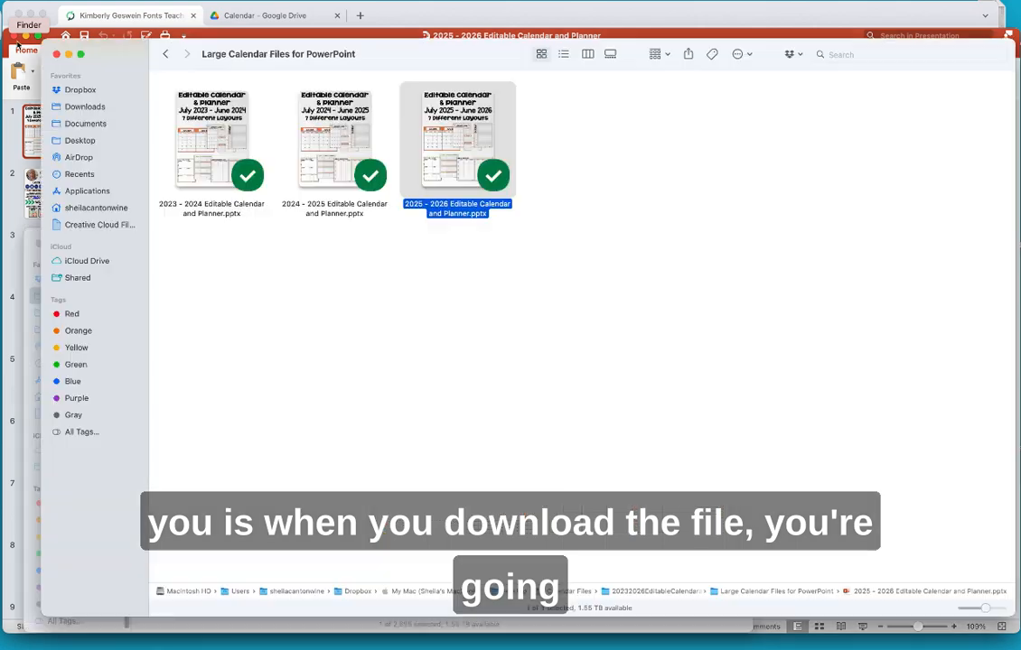
- Go back up to Calendar Files and open the 20232026EditableCalendarandPlanner folder
click(165, 55)
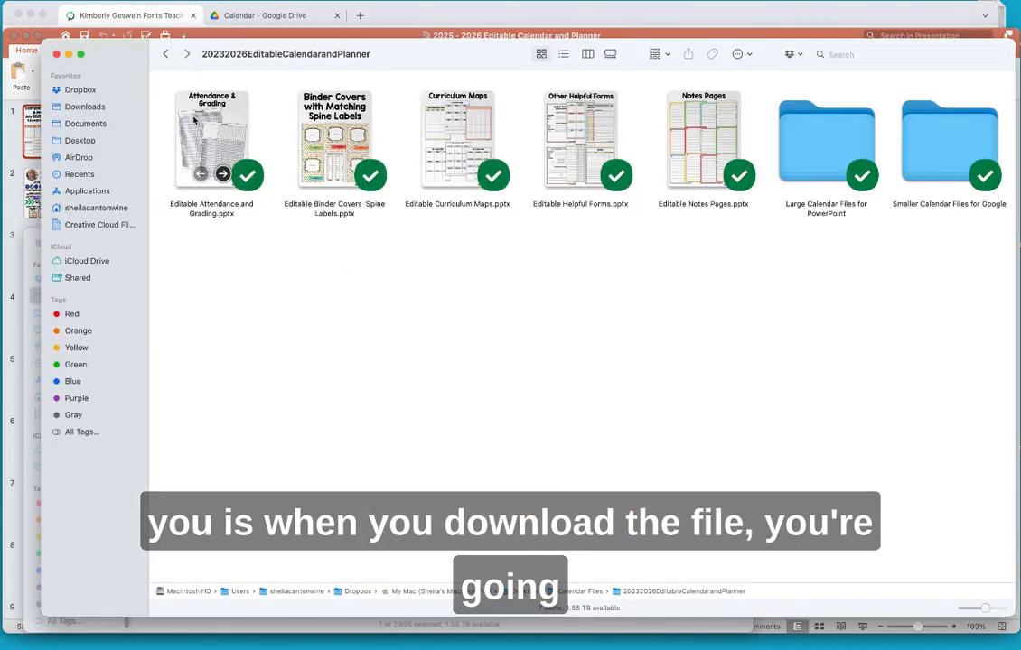
click(165, 55)
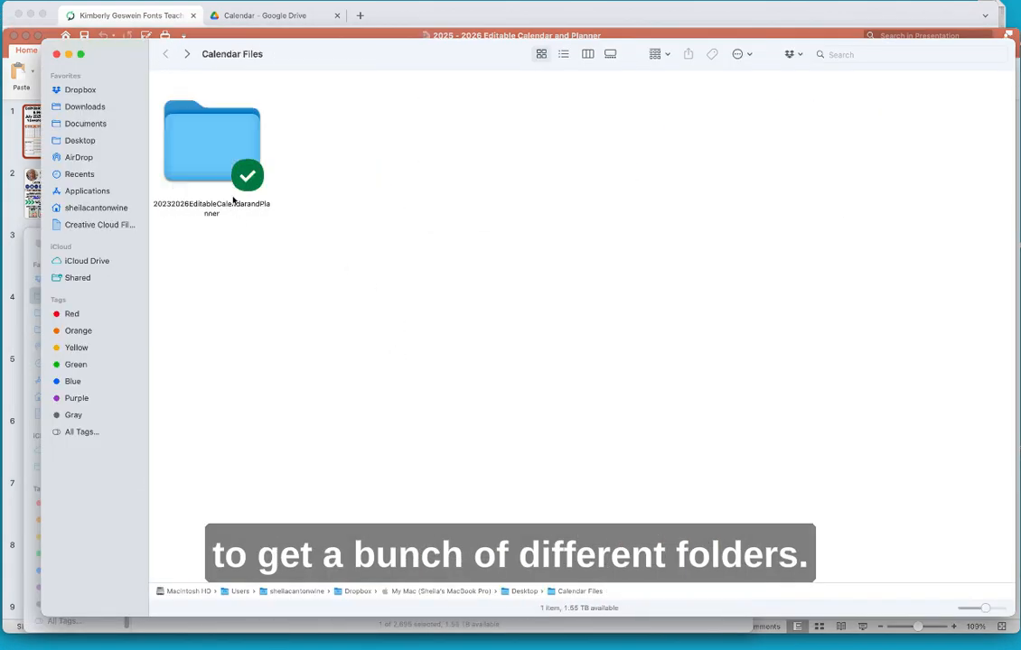
double_click(200, 151)
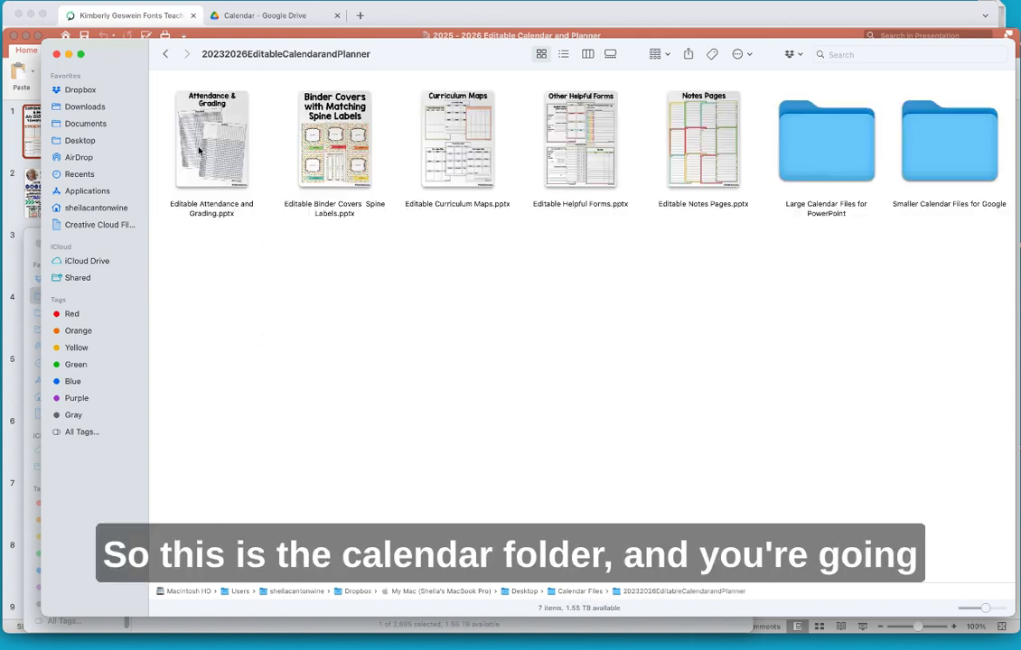
- Inspect the five editable planner files and the Large and Smaller calendar folders one by one
click(200, 212)
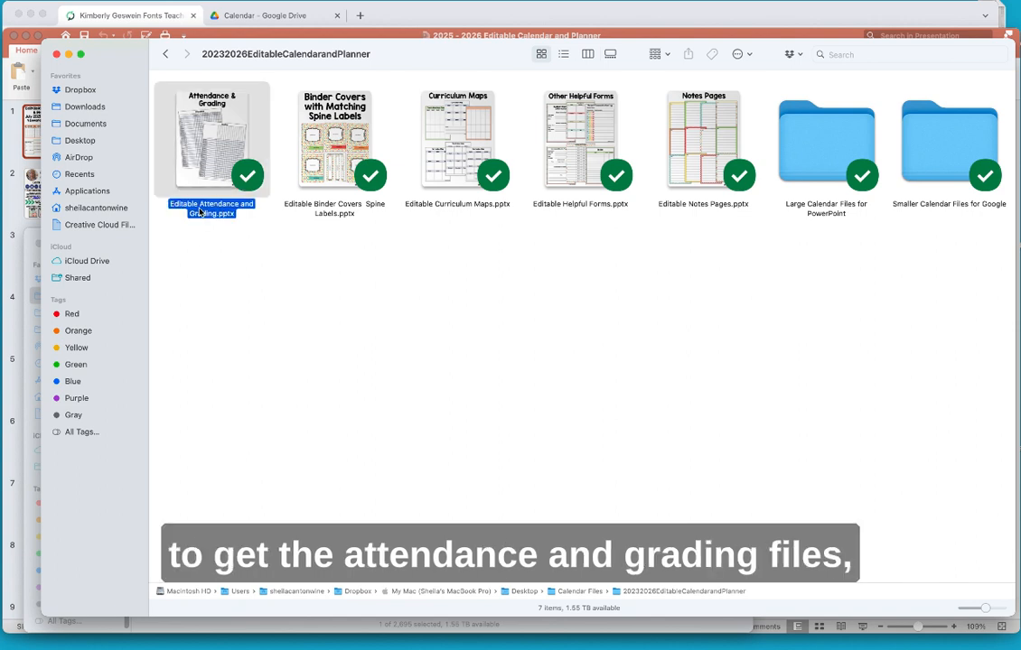
click(316, 187)
click(441, 206)
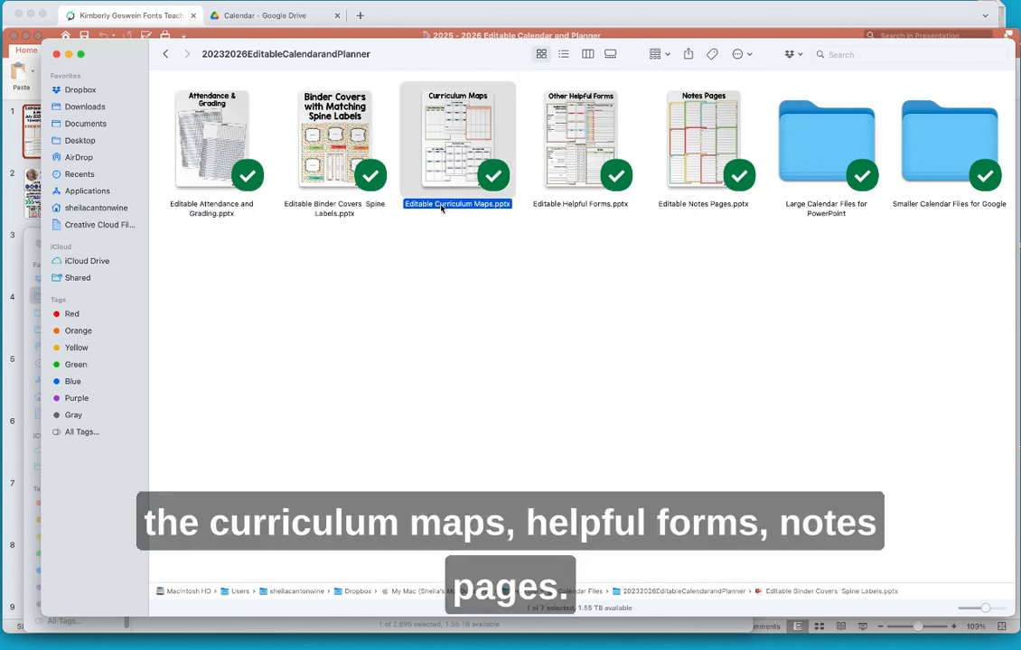
click(557, 207)
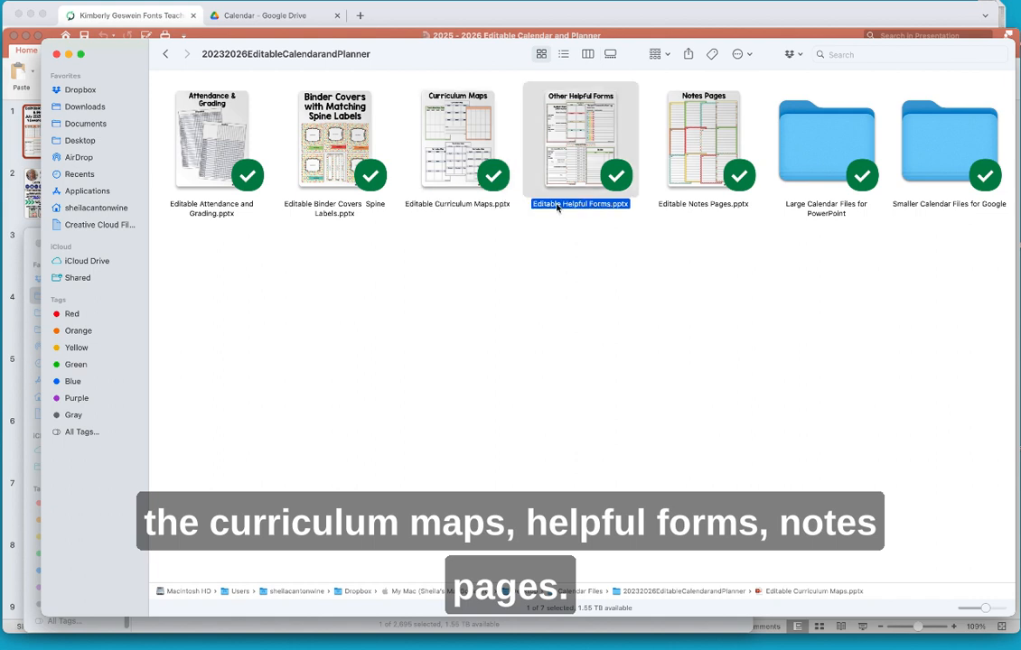
click(680, 206)
click(824, 170)
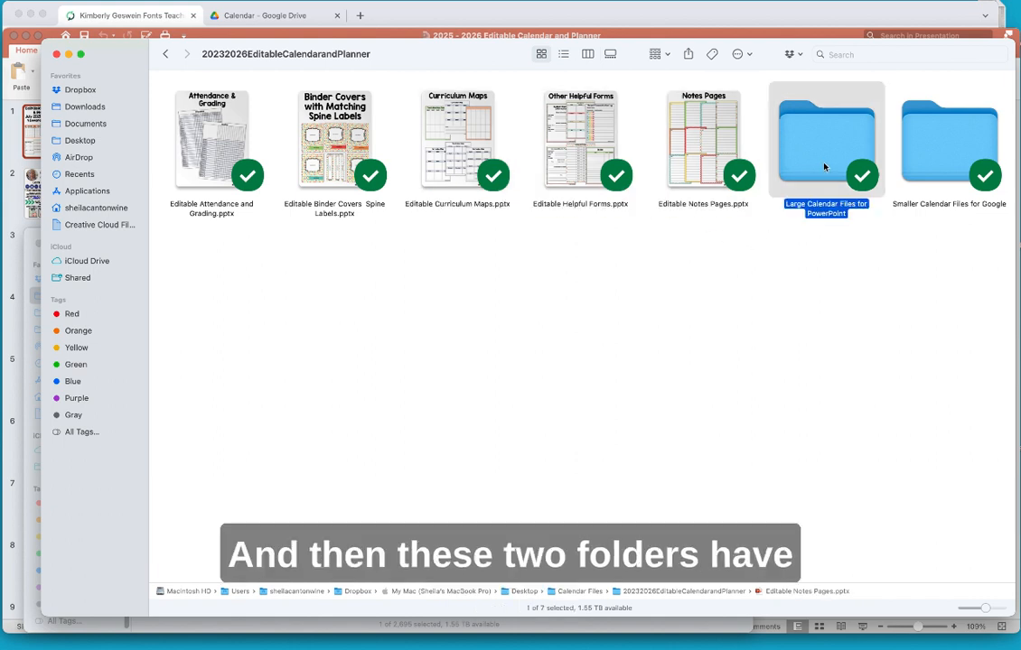
click(943, 144)
click(826, 151)
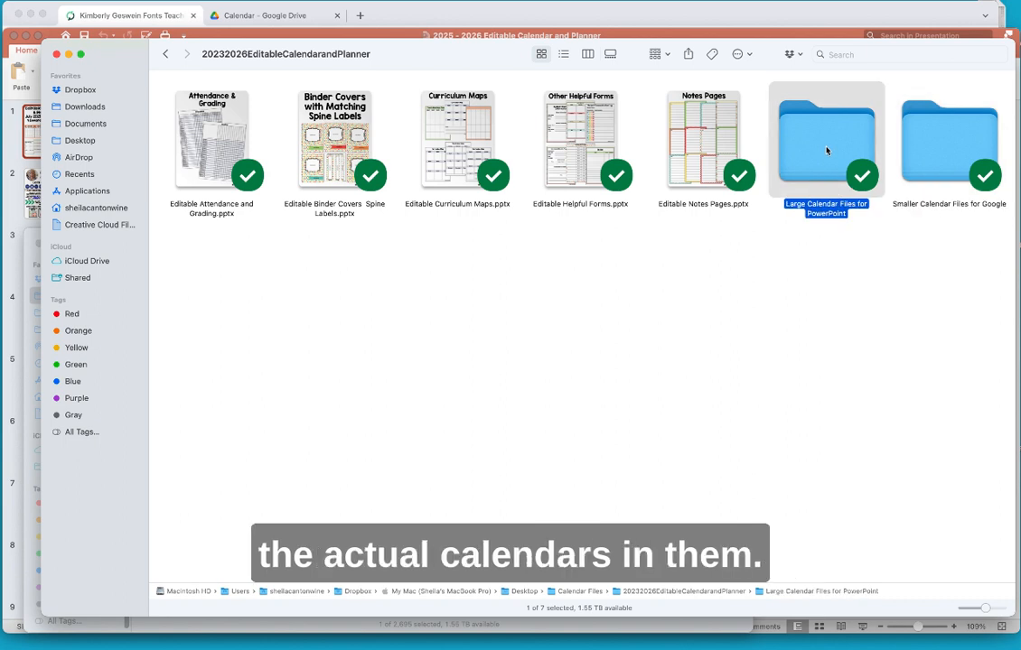
click(929, 145)
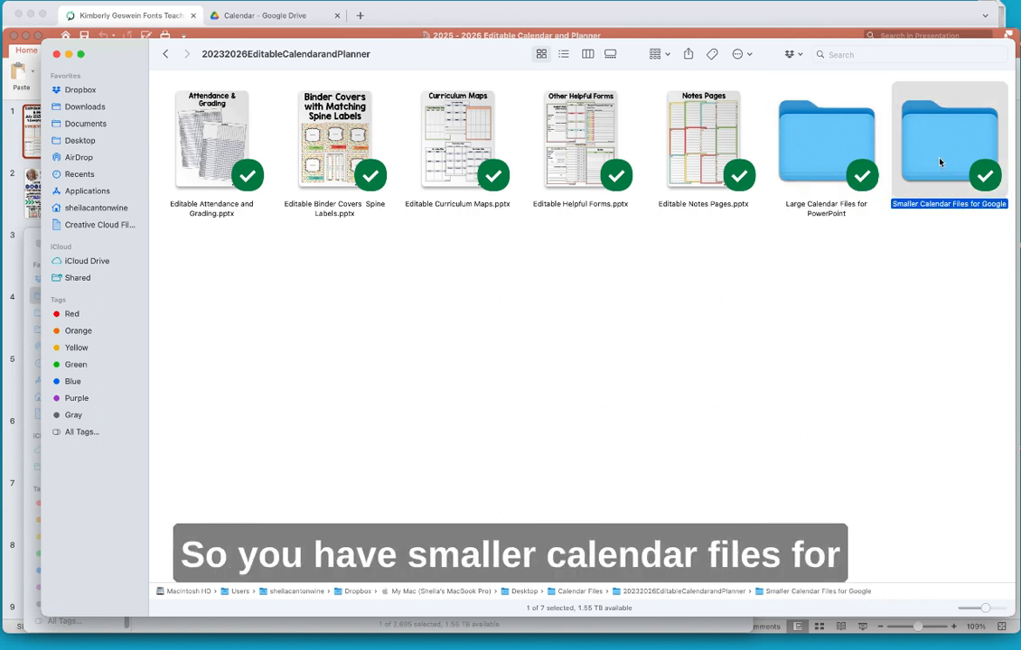
click(826, 144)
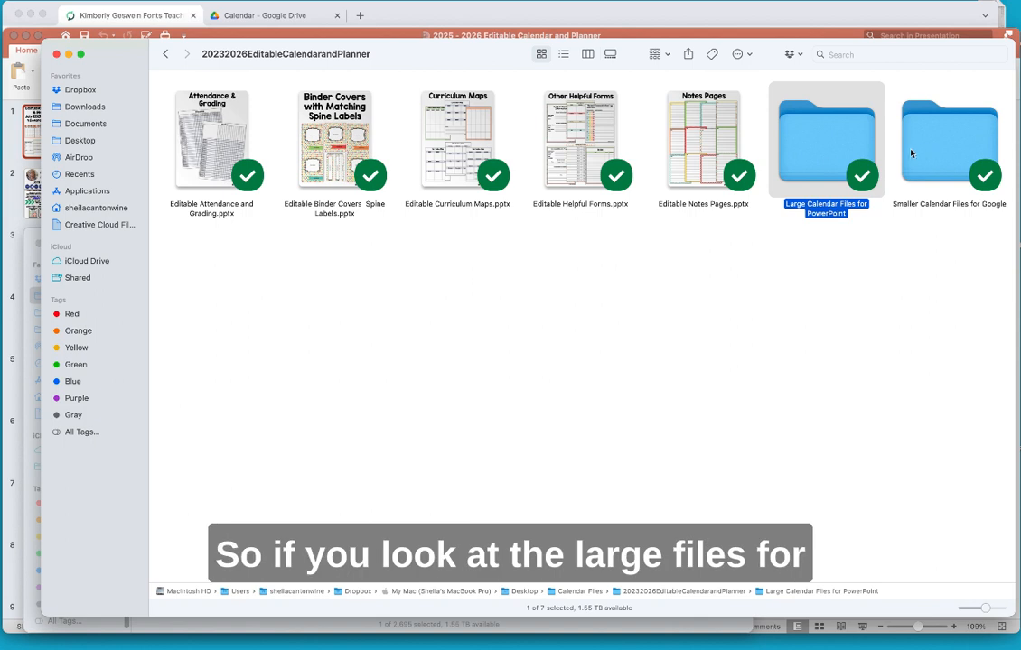
double_click(825, 160)
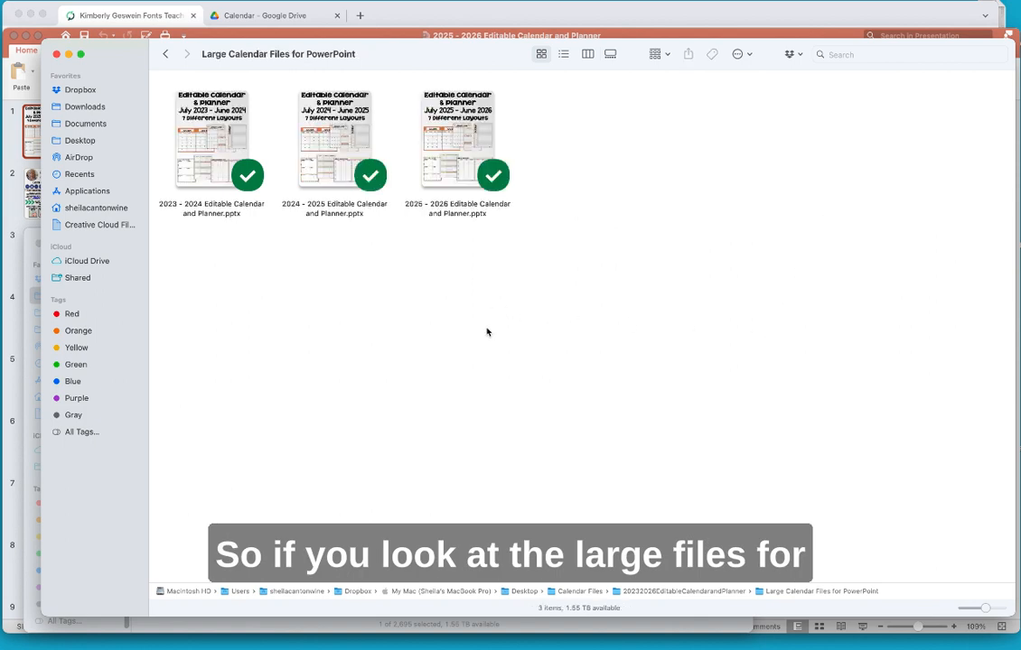
click(562, 54)
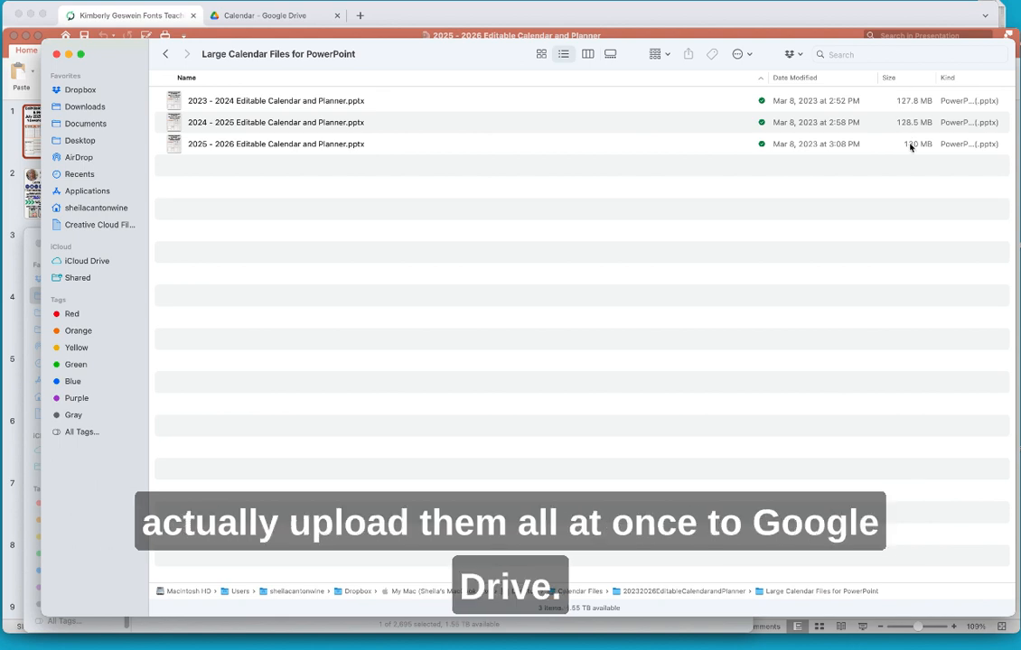
click(167, 54)
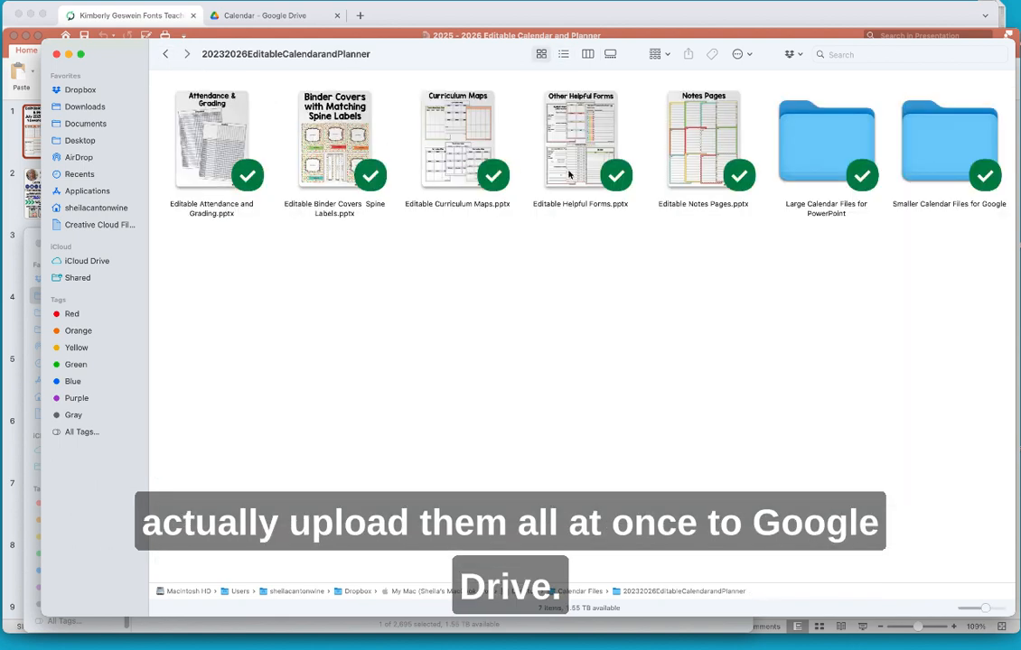
click(924, 156)
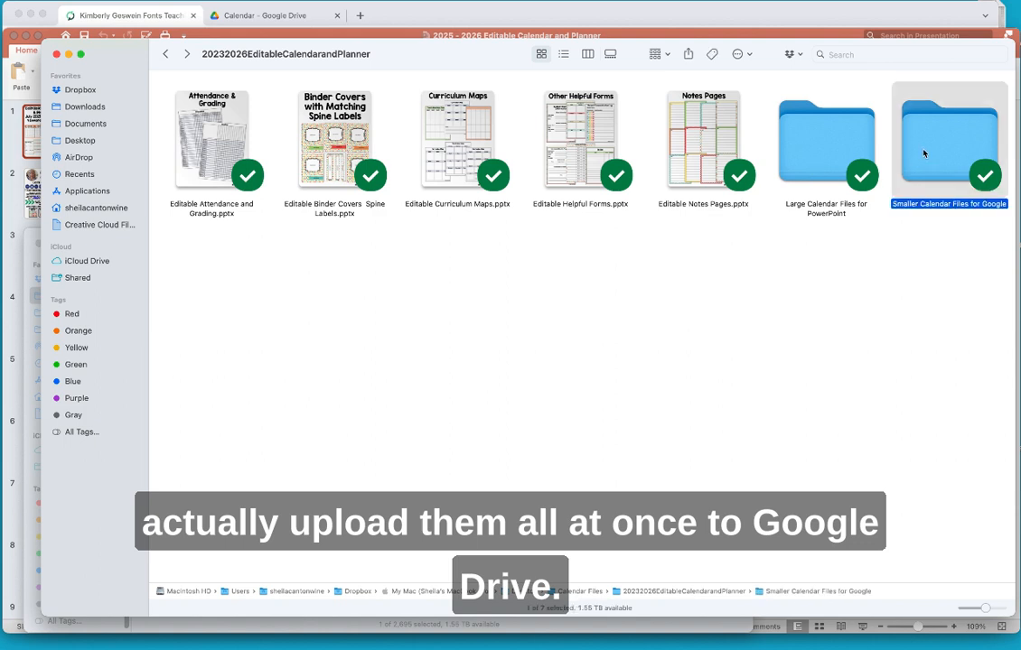
double_click(924, 153)
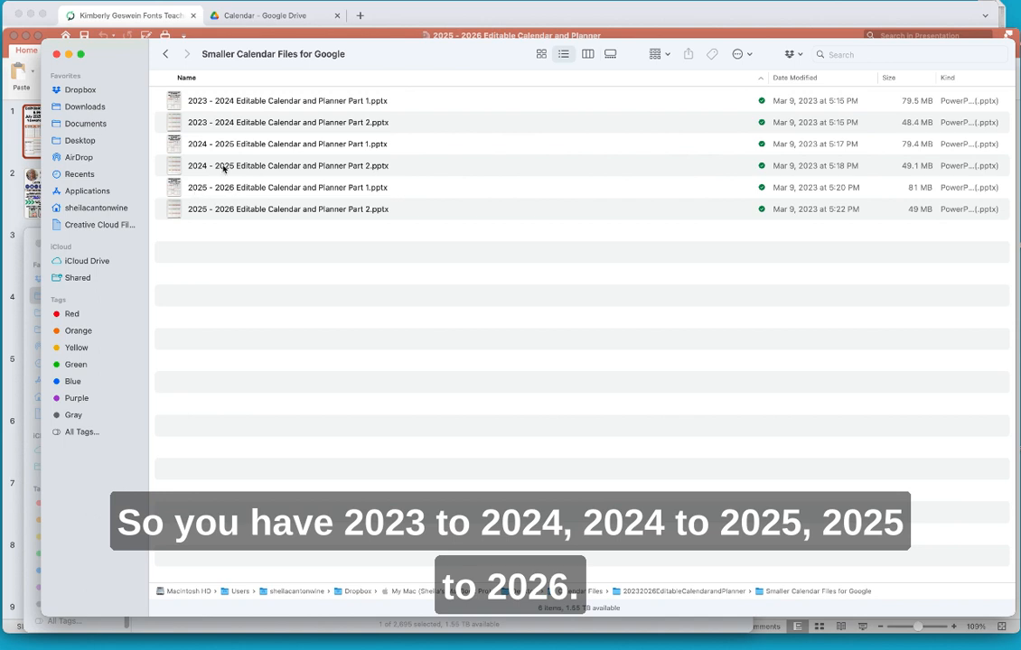
click(165, 55)
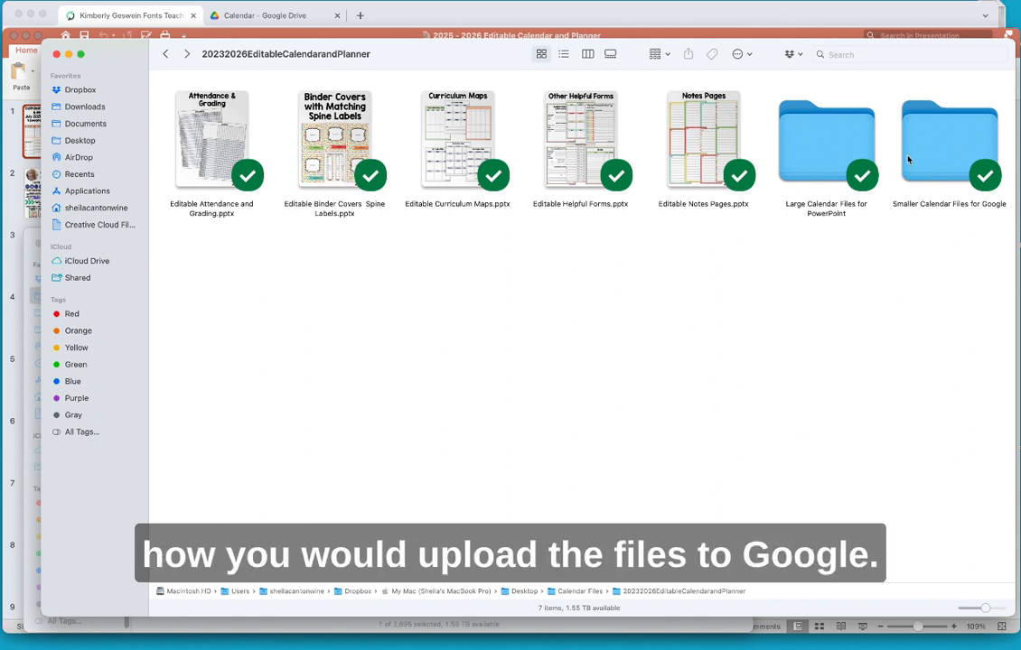
- In the Drive Calendar folder, start a file upload from the computer
click(301, 18)
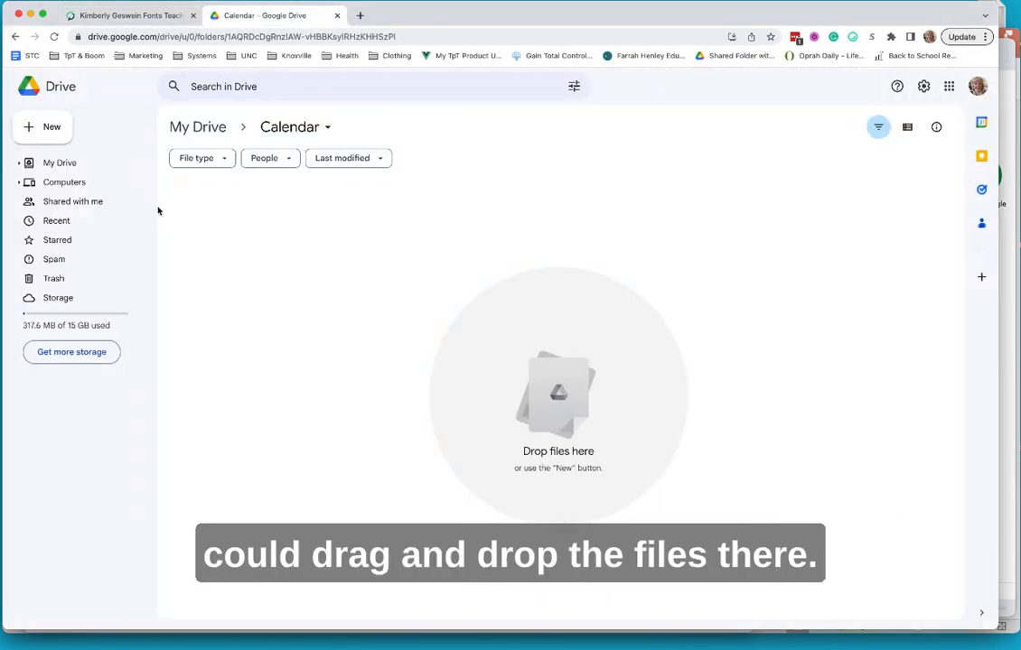
click(49, 134)
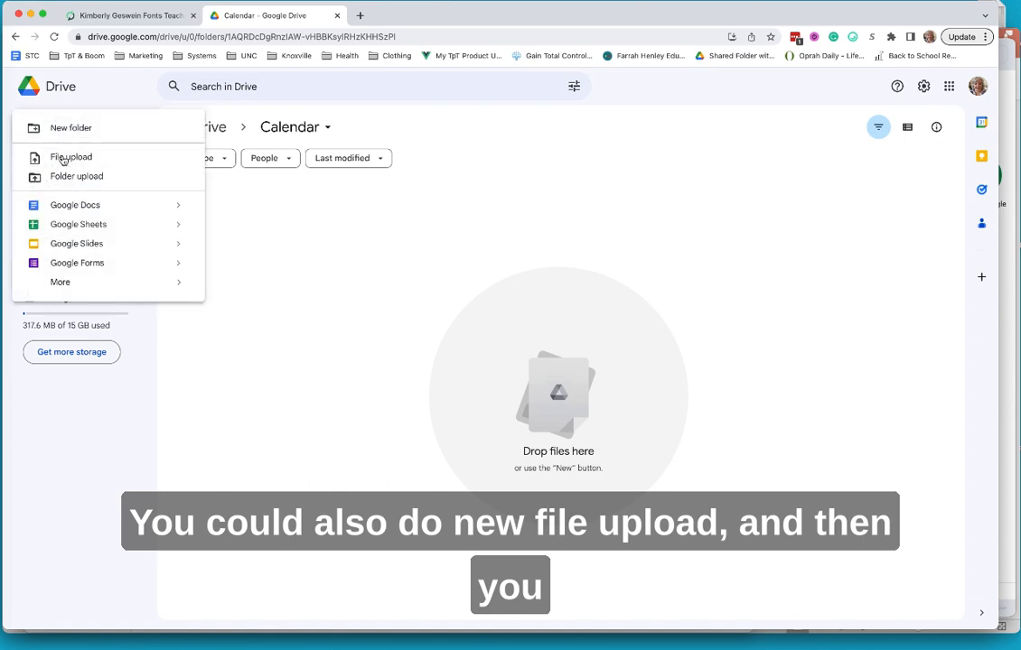
click(52, 156)
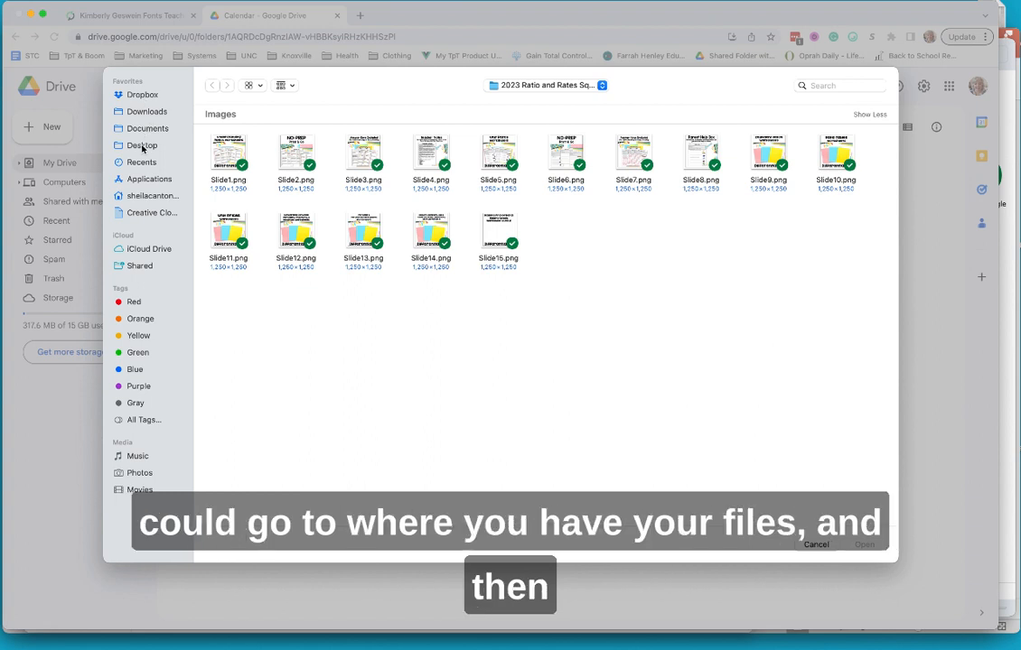
- Upload the first 2023 - 2024 file from Smaller Calendar Files for Google and open it
click(142, 145)
double_click(226, 154)
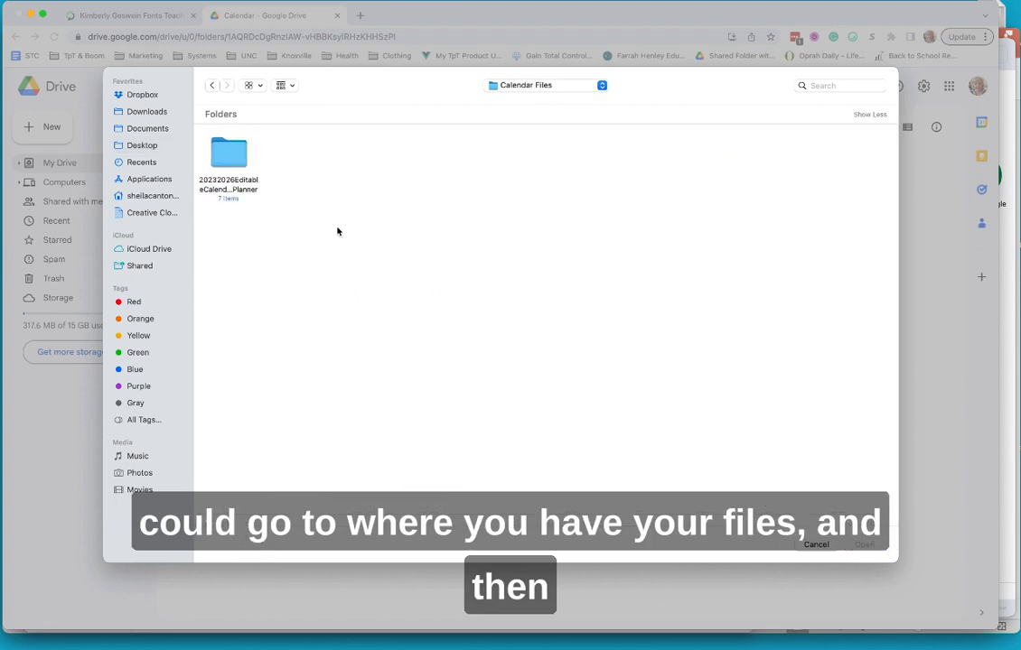
click(235, 155)
double_click(235, 154)
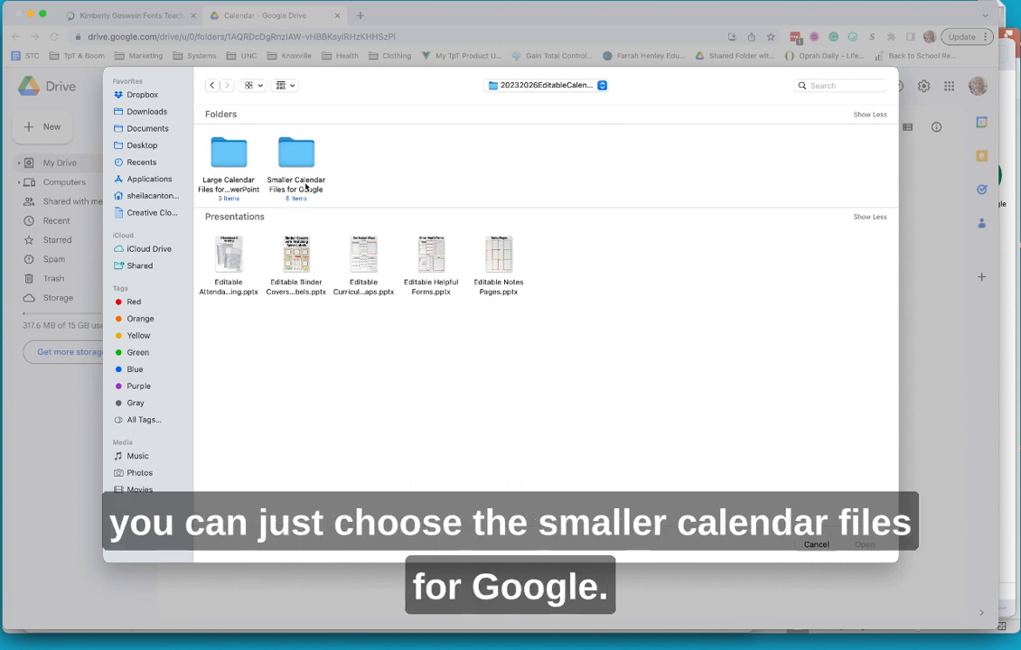
double_click(301, 155)
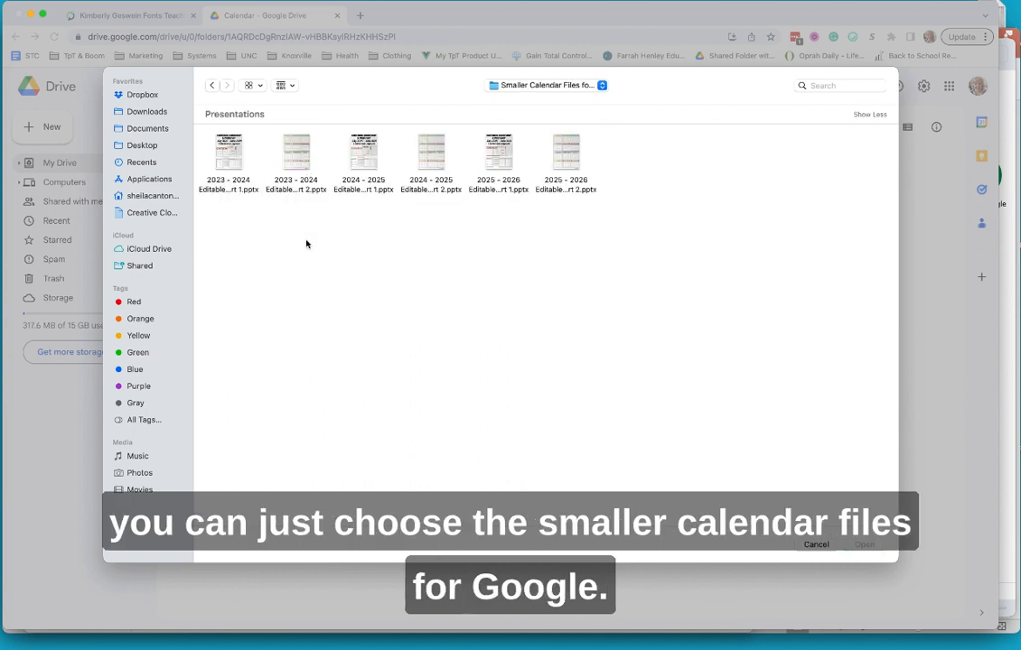
click(225, 150)
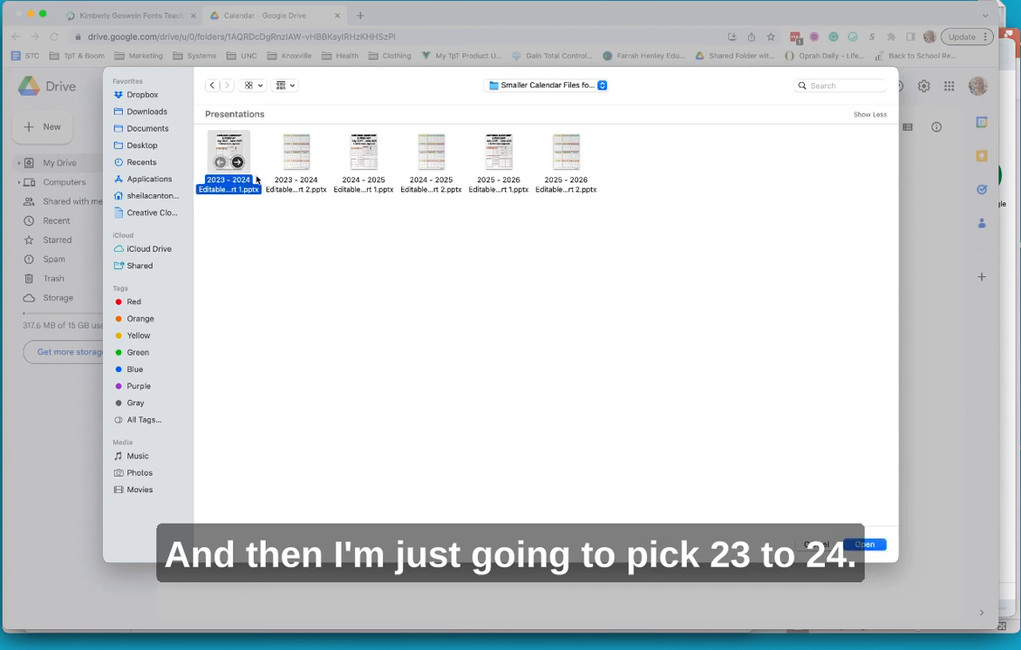
click(865, 544)
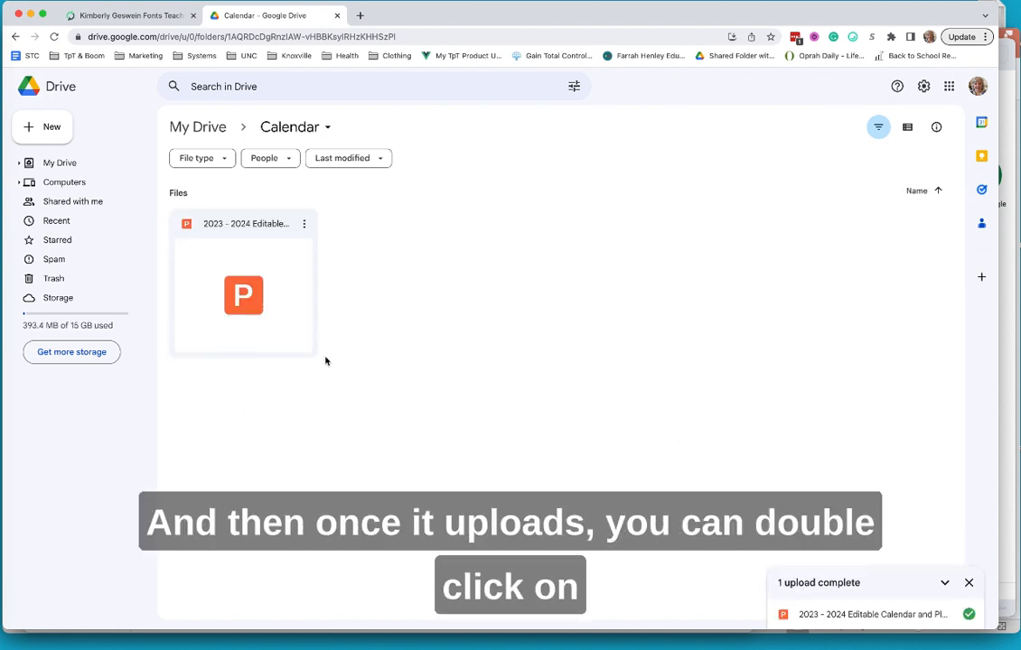
double_click(217, 268)
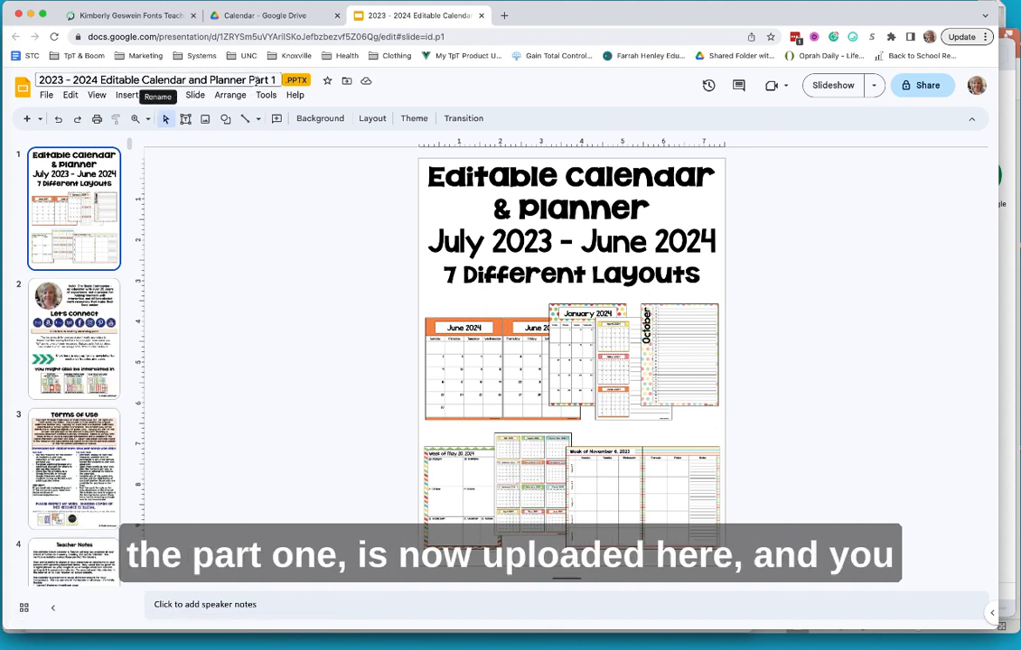
- Scroll the filmstrip through all 98 slides and back to slide 1
scroll(55, 313, down, 10)
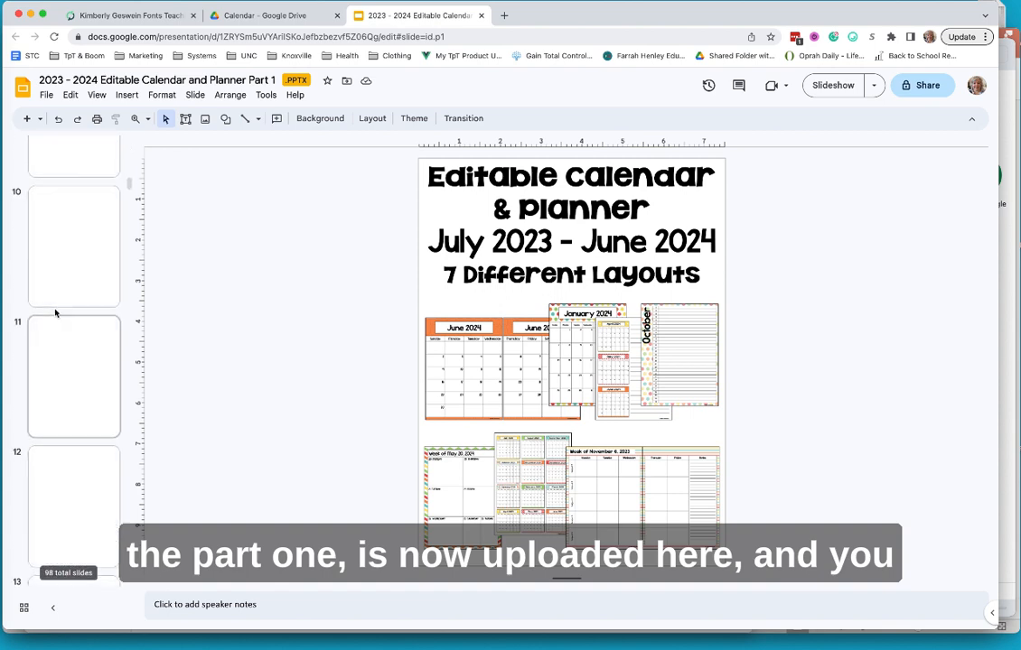
scroll(55, 312, down, 20)
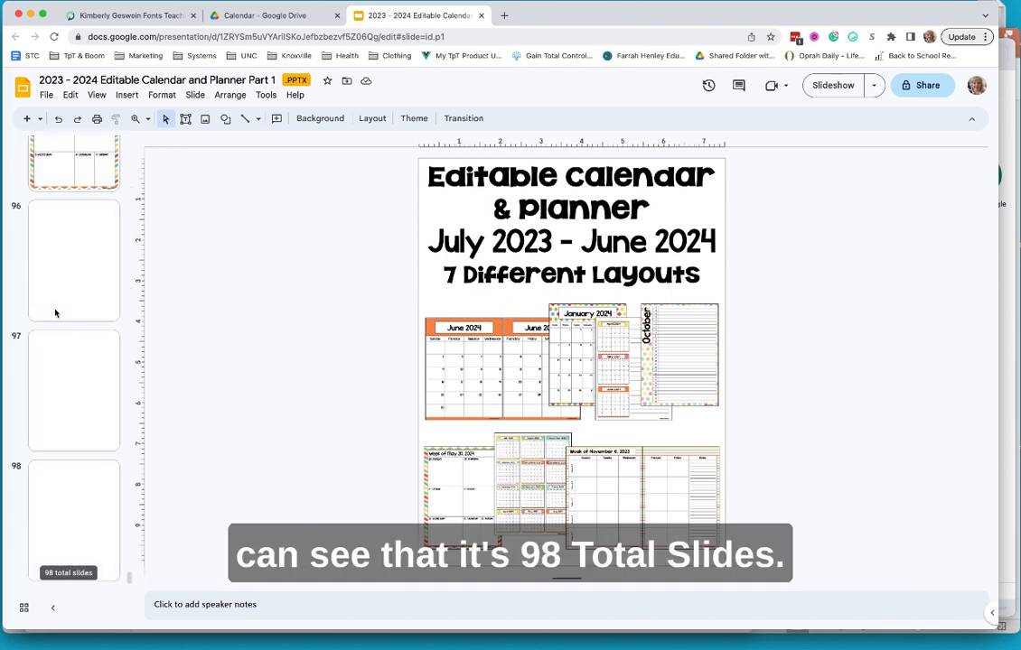
scroll(100, 304, up, 20)
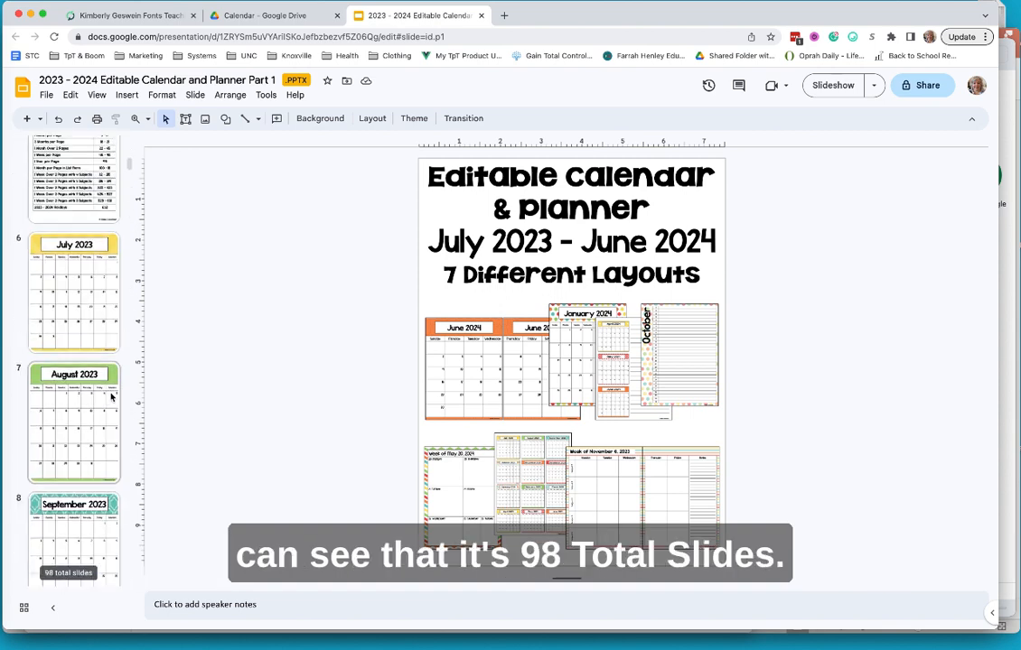
scroll(111, 396, up, 5)
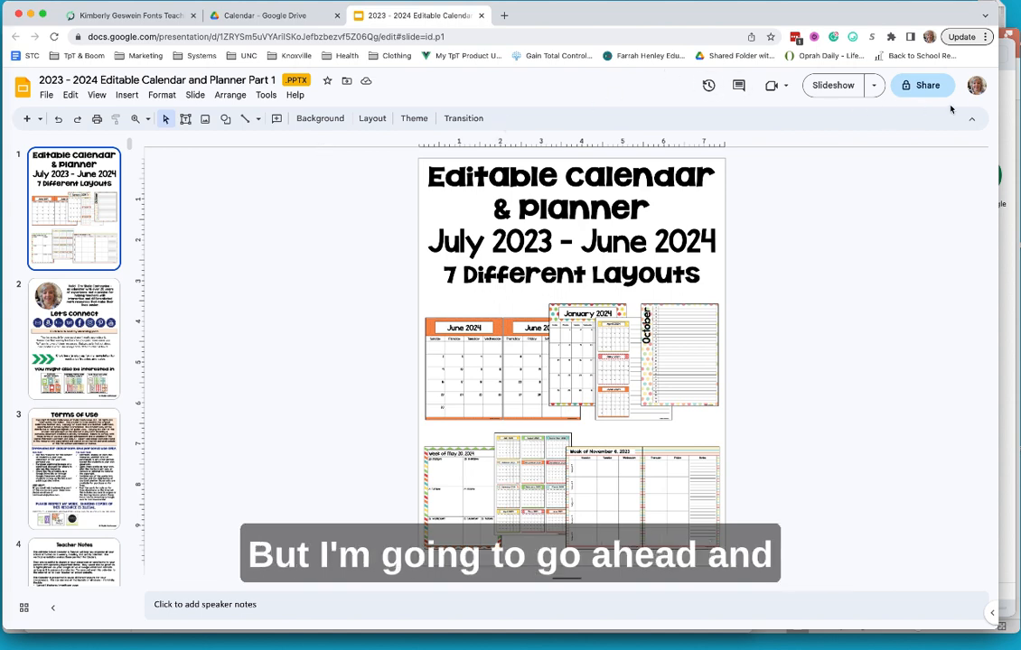
- Open 2023 - 2024 Editable Calendar and Planner.pptx from Large Calendar Files for PowerPoint
click(1001, 106)
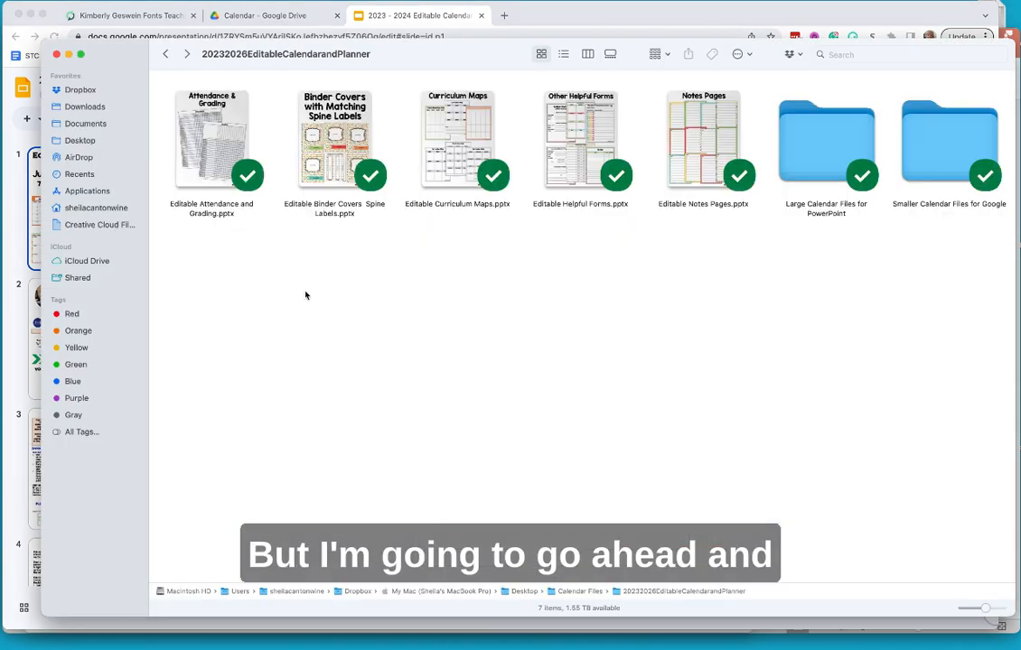
click(815, 152)
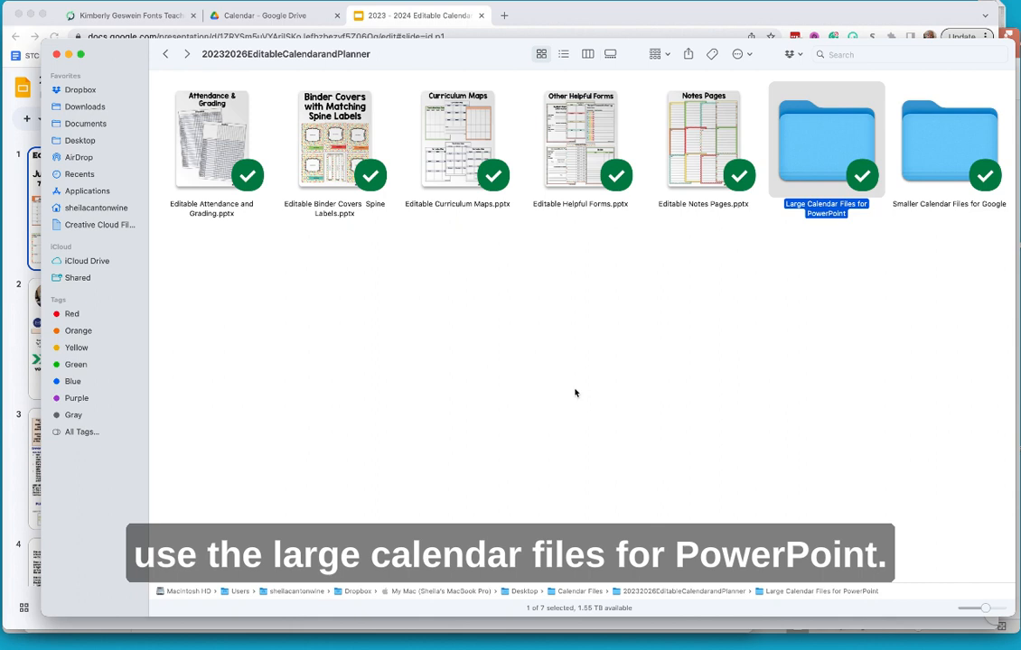
double_click(817, 142)
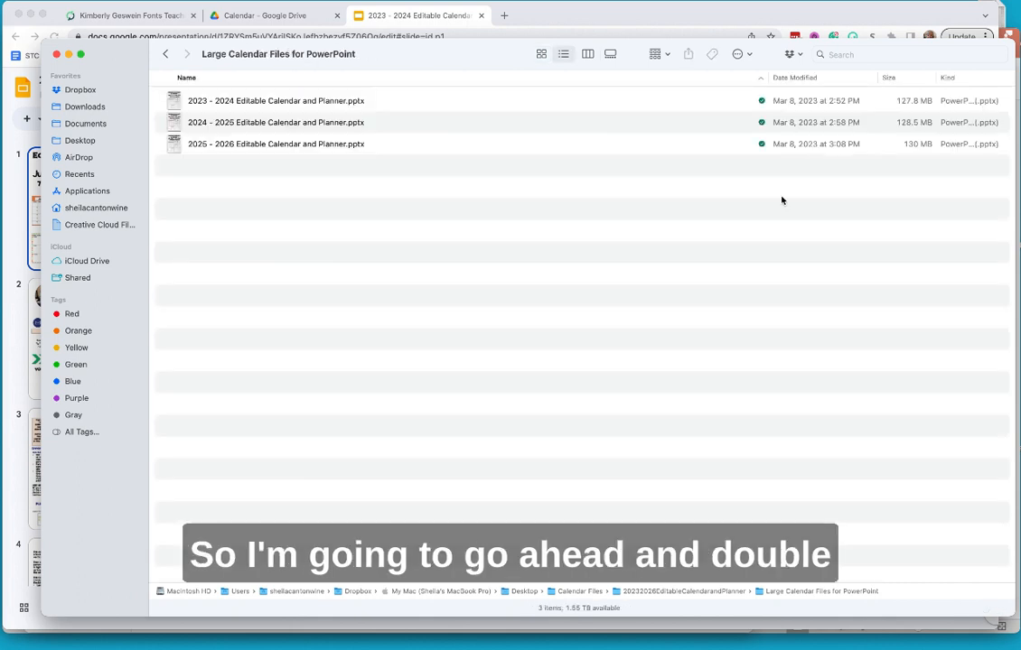
click(253, 100)
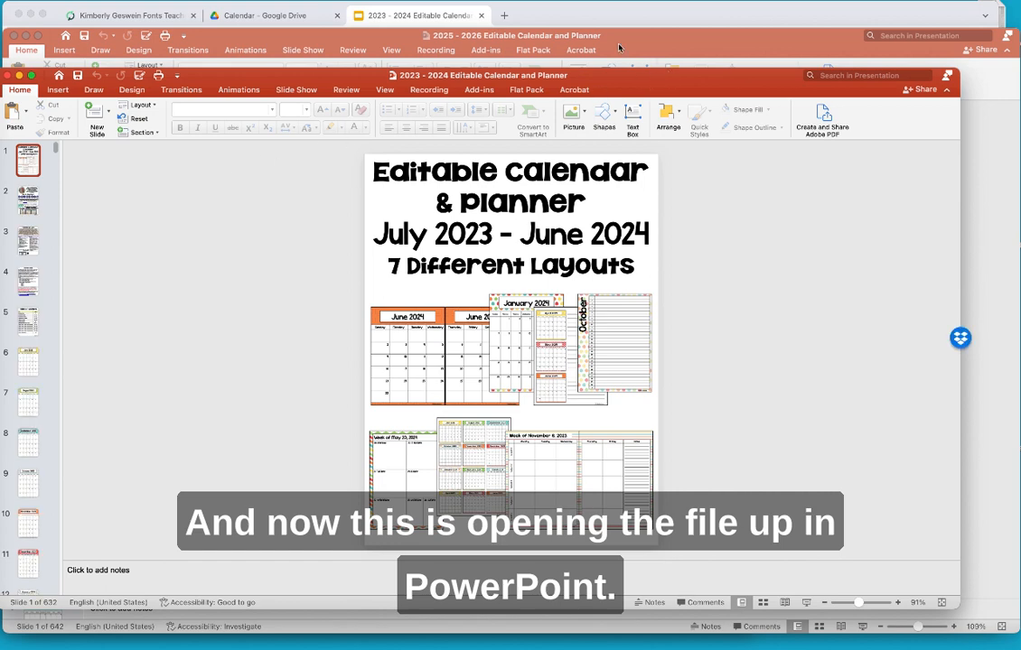
- Close the 2025 - 2026 deck, enlarge the window, and display the slide 4 Teacher Notes page
click(8, 75)
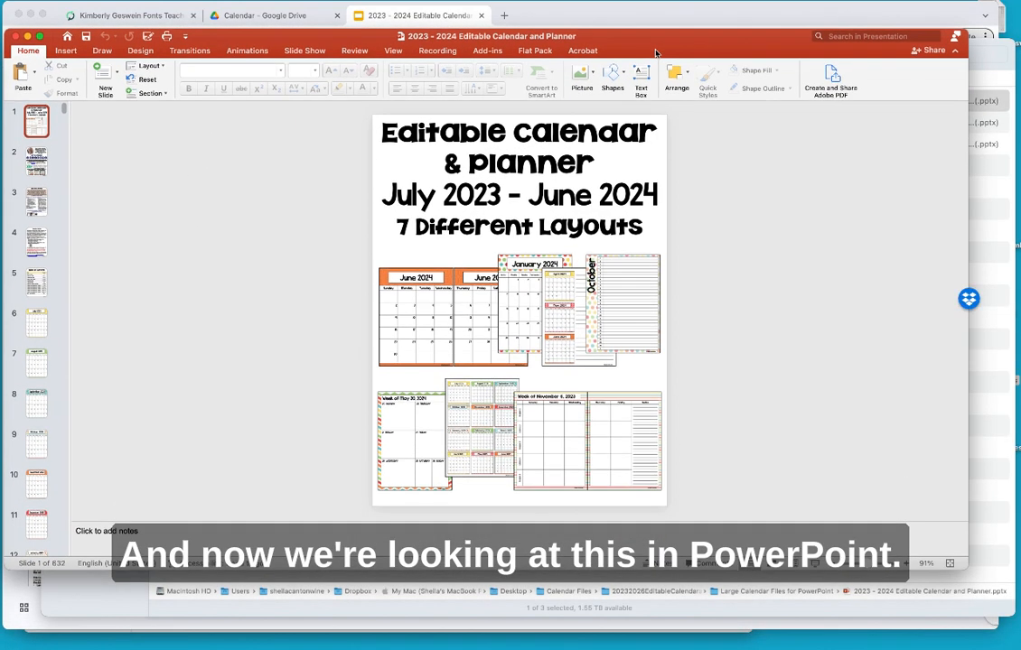
drag(968, 569, 1005, 626)
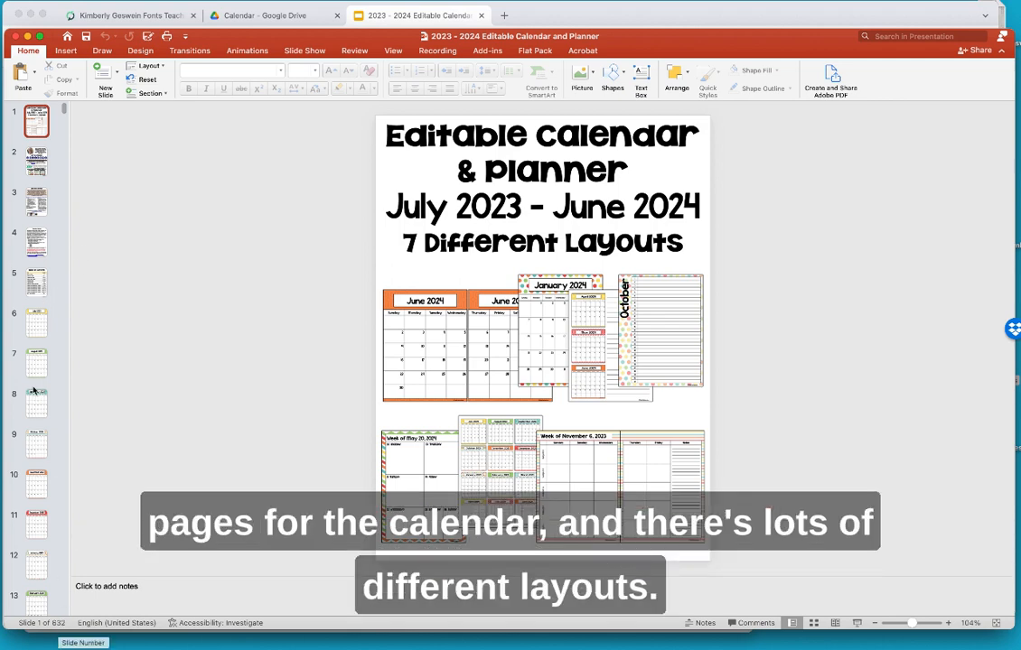
click(37, 288)
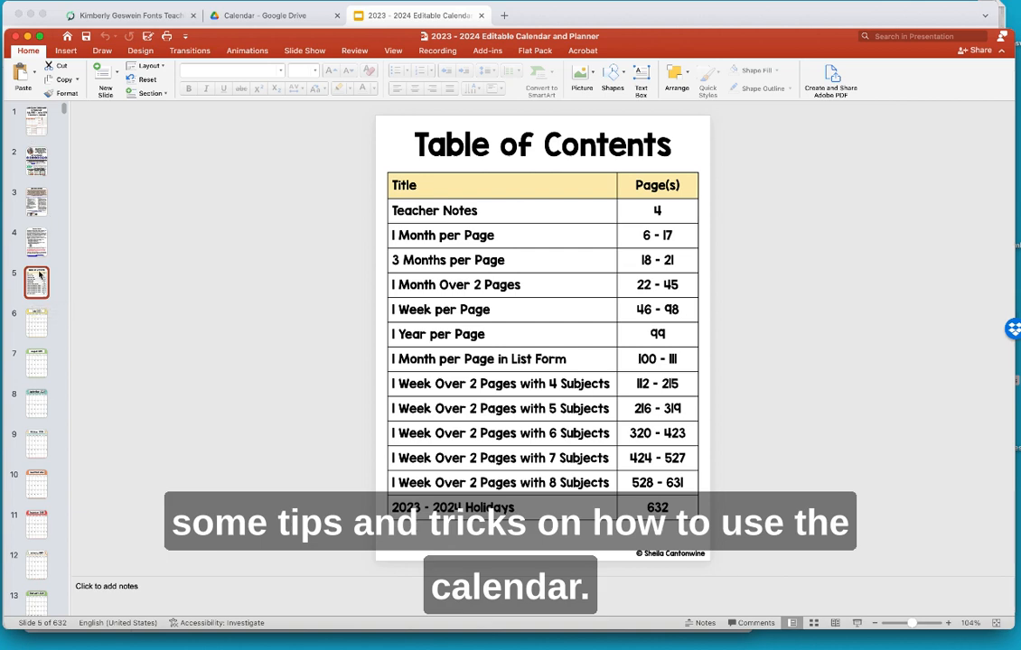
click(36, 245)
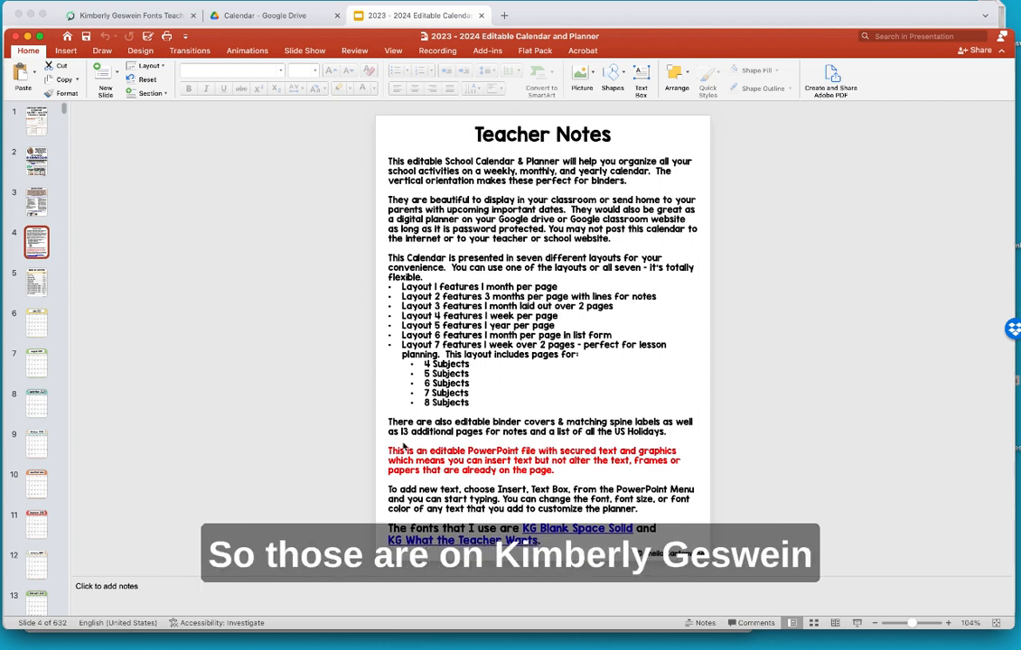
click(136, 15)
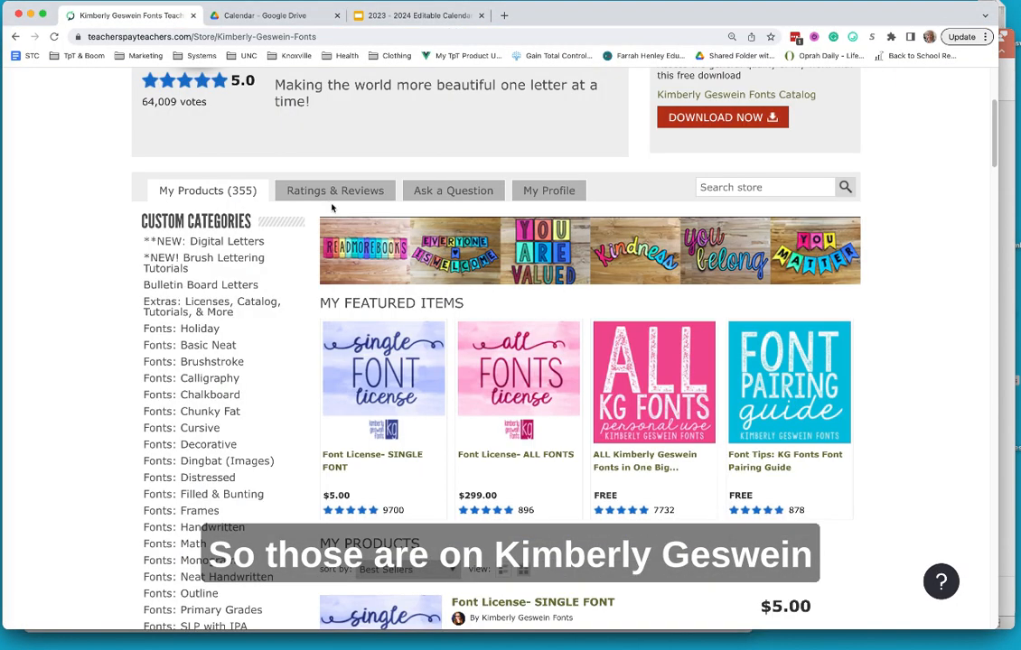
scroll(334, 205, up, 5)
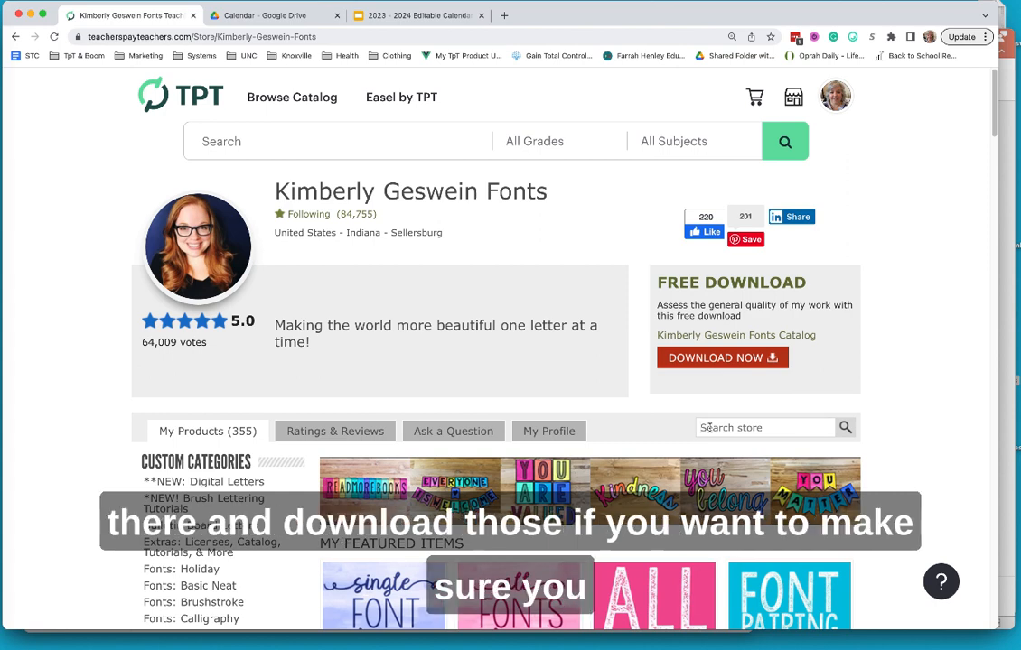
click(1009, 89)
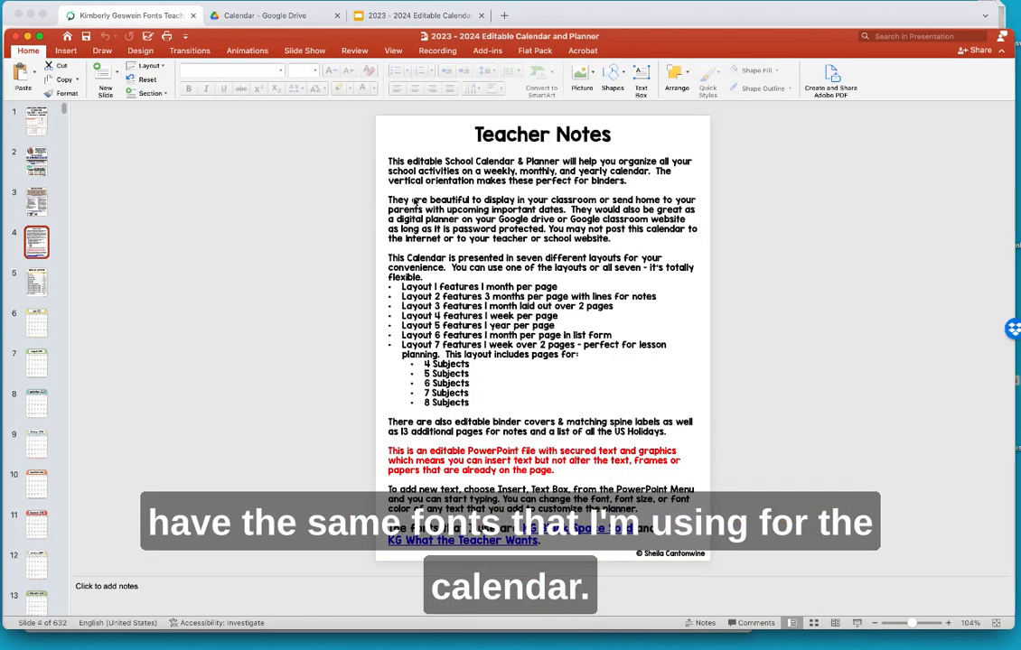
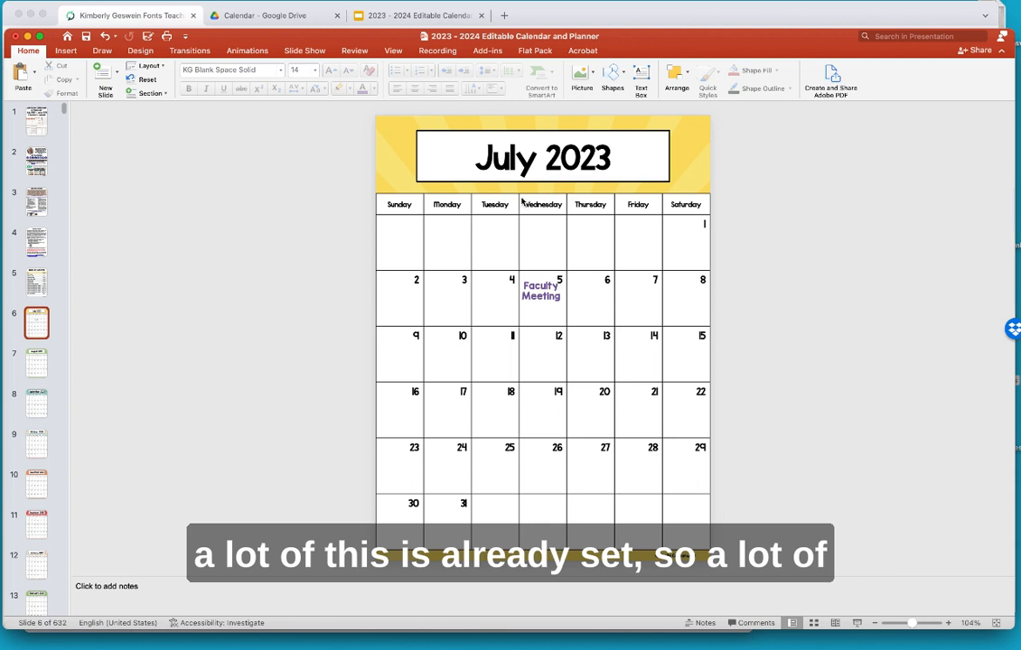
- Draw a new text box over the July 2023 calendar title
drag(521, 197, 583, 243)
drag(615, 197, 689, 295)
drag(579, 341, 681, 431)
drag(424, 382, 502, 441)
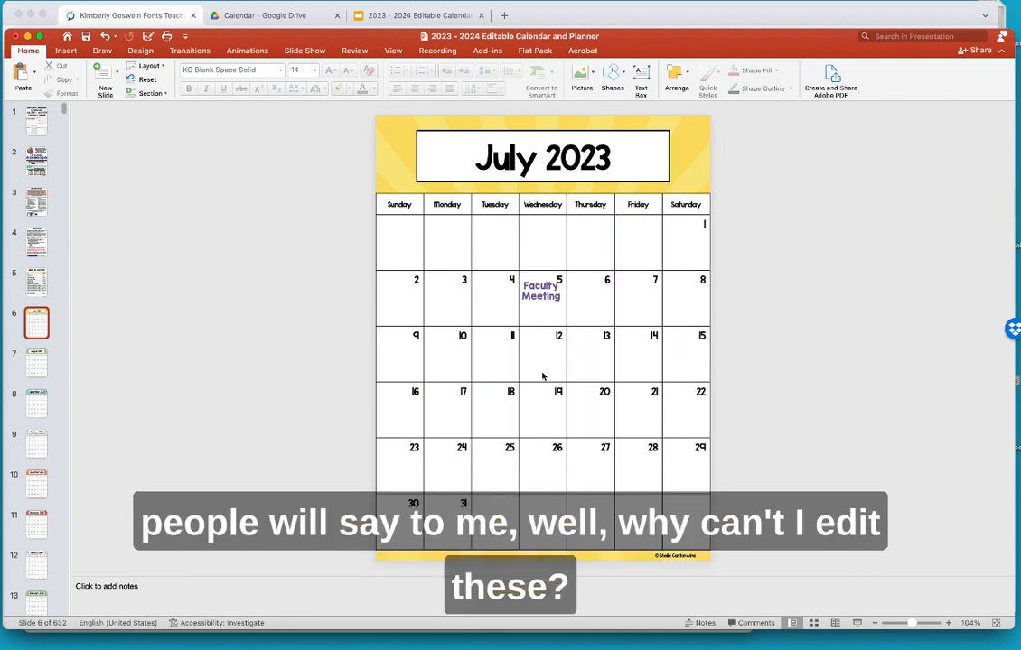
drag(542, 377, 611, 485)
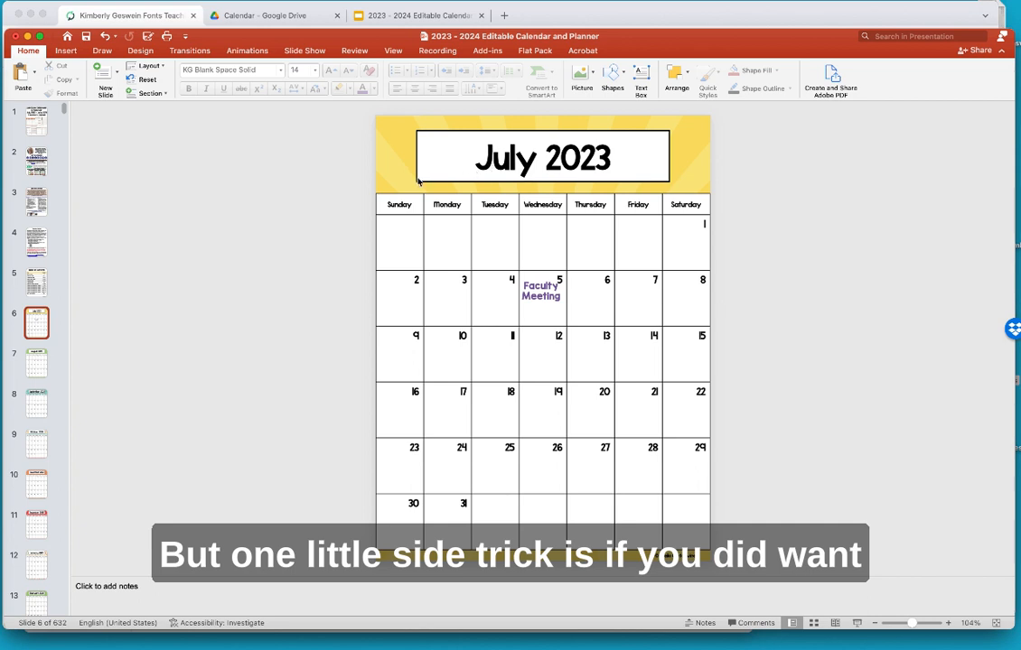
click(66, 50)
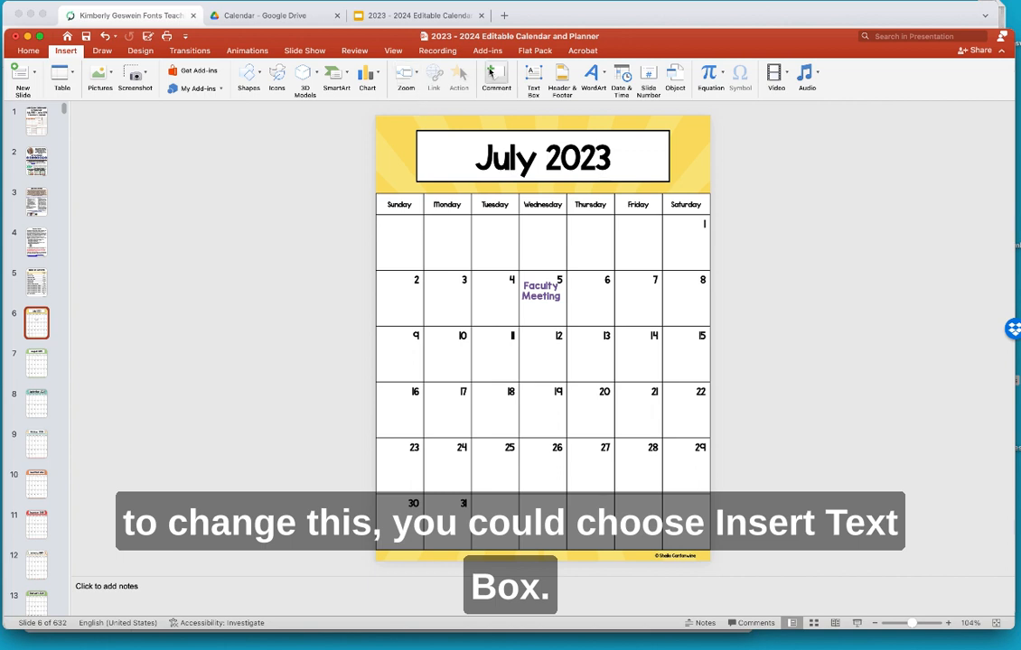
click(533, 78)
drag(456, 142, 630, 180)
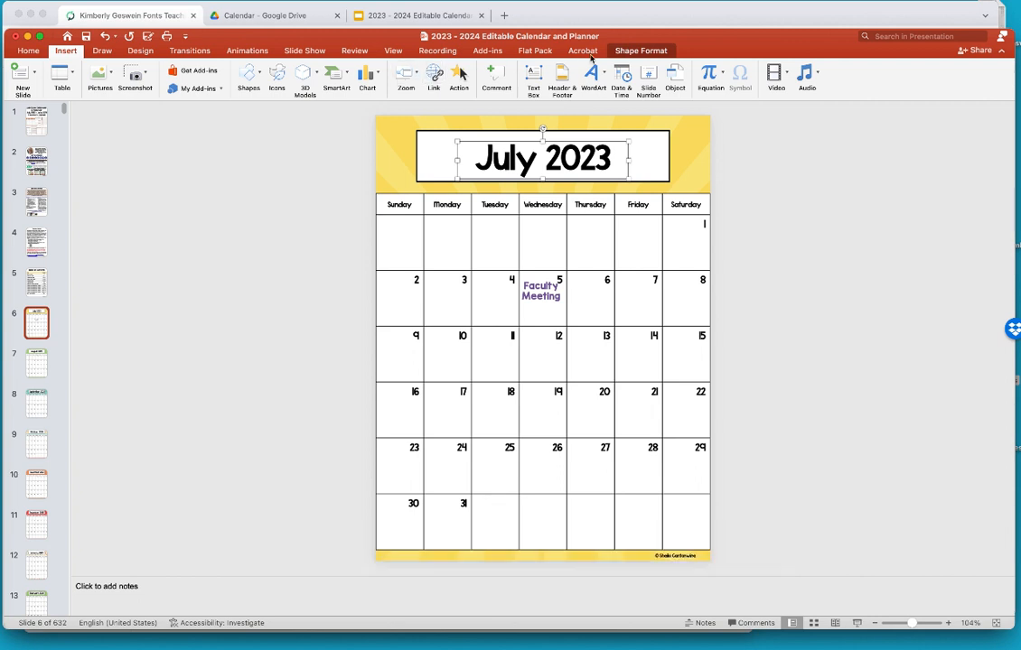
- Fill the new text box white and type July 2030 in it
click(639, 51)
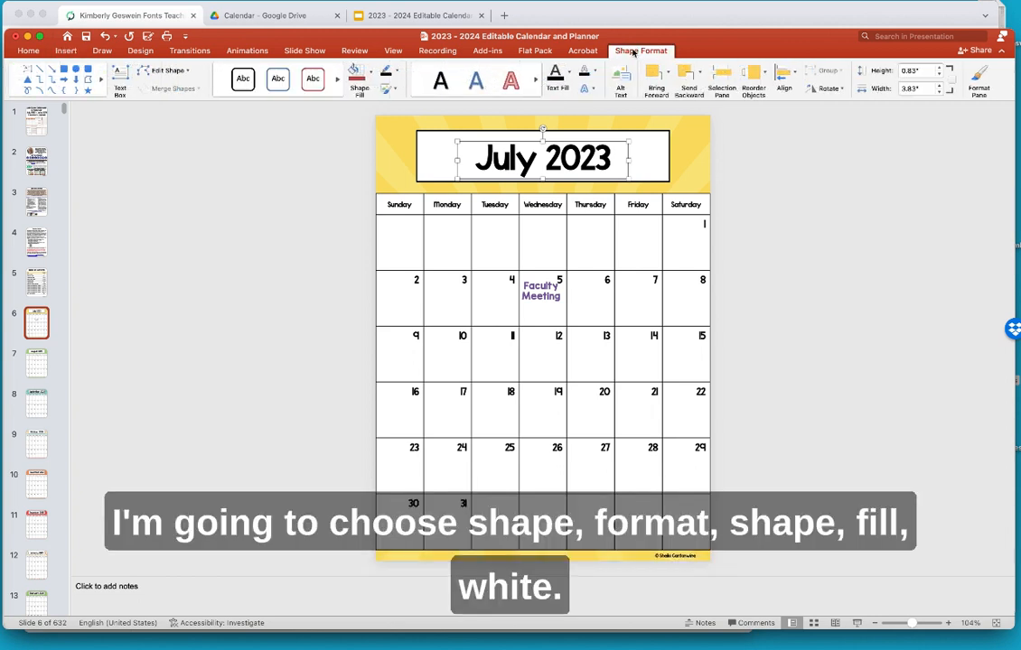
click(370, 81)
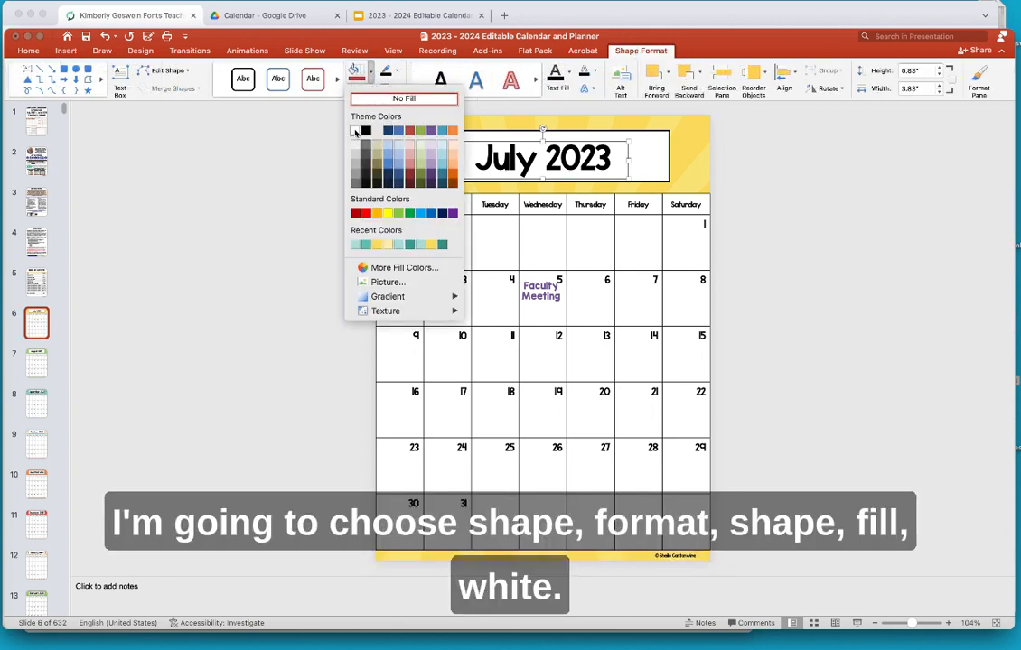
click(355, 130)
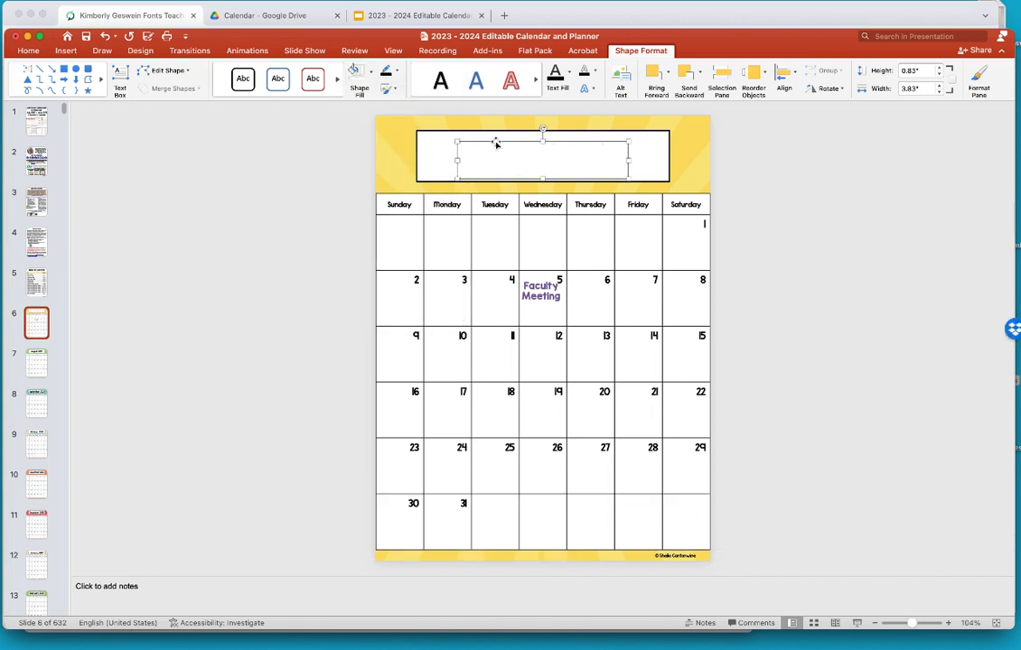
click(270, 164)
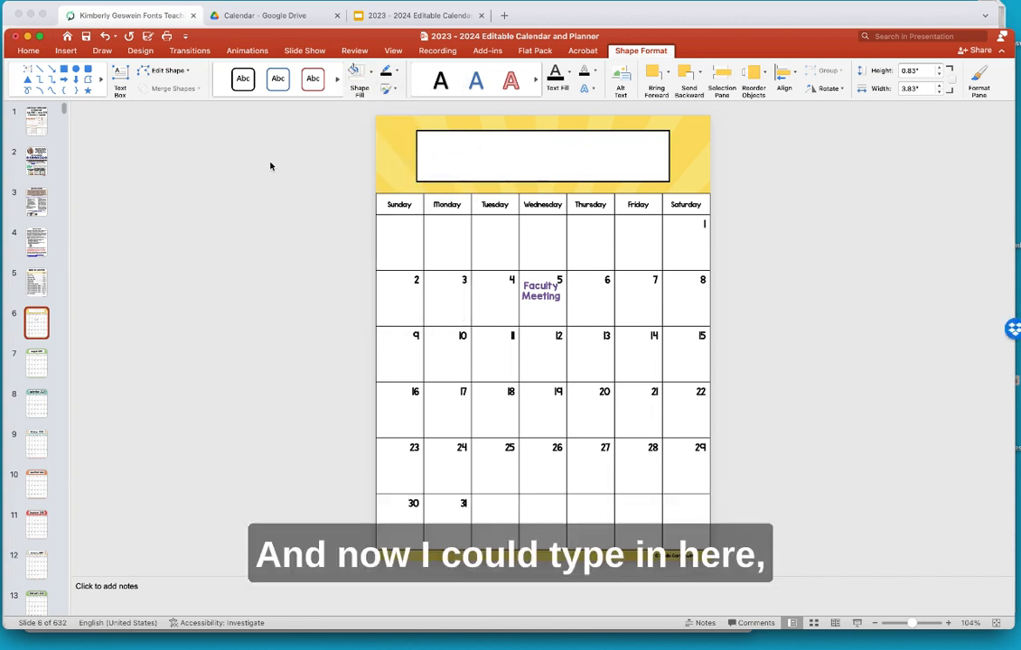
click(466, 156)
text(Ju)
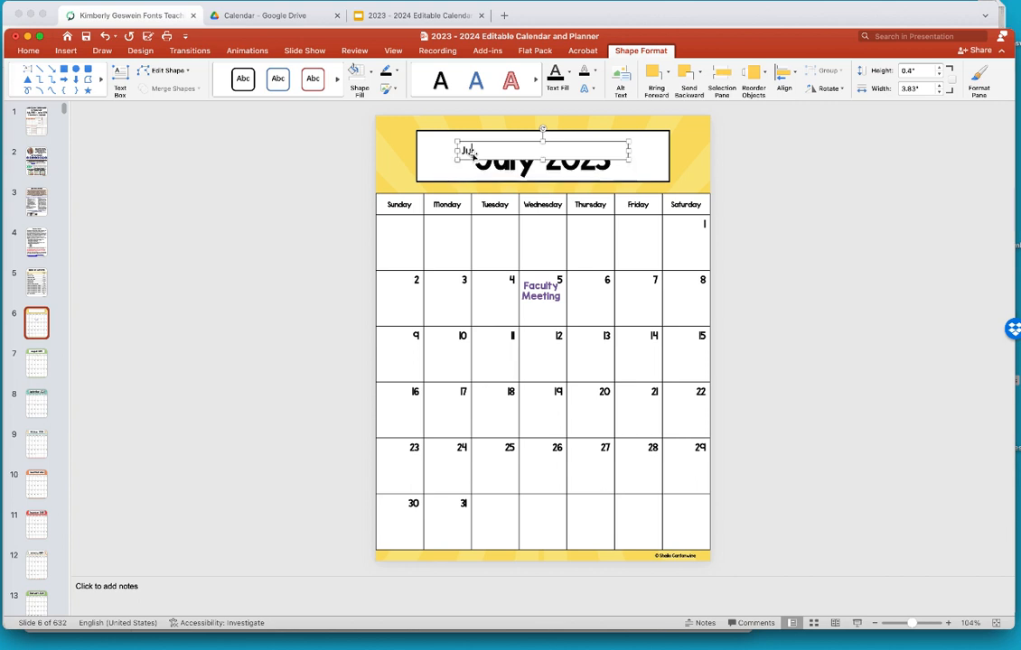
text(ly 2030)
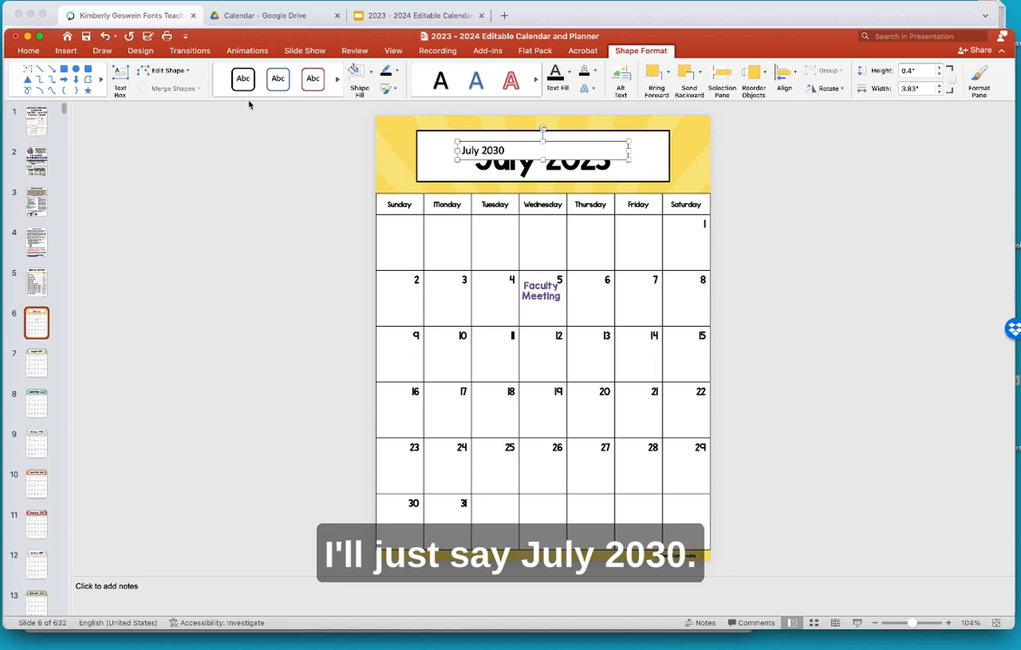
click(29, 51)
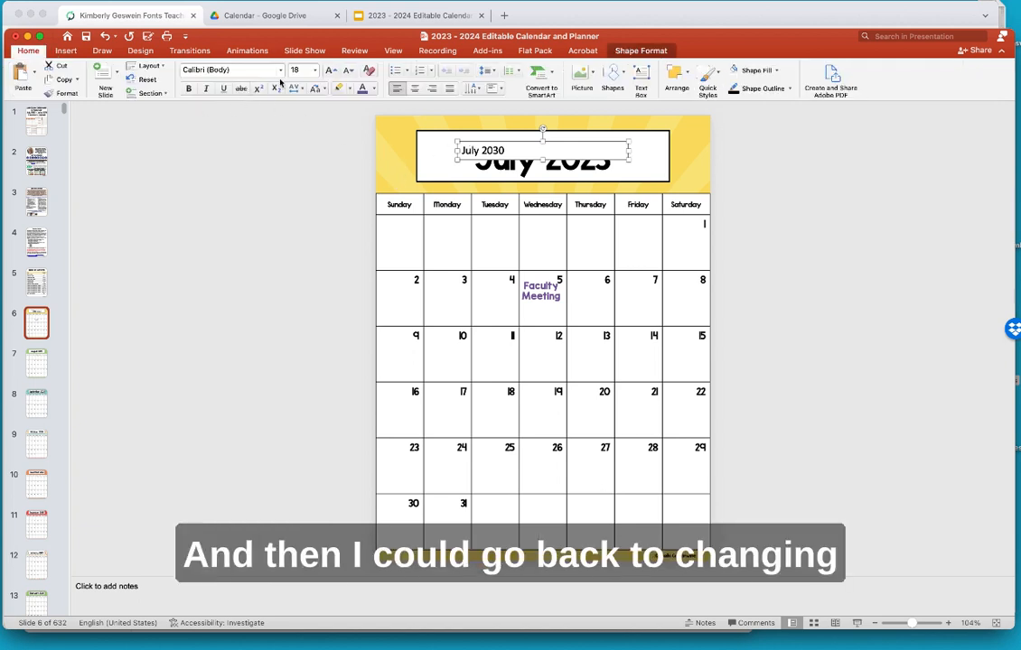
- Set the July 2030 text to KG Second Chances Solid at 54 pt
click(250, 69)
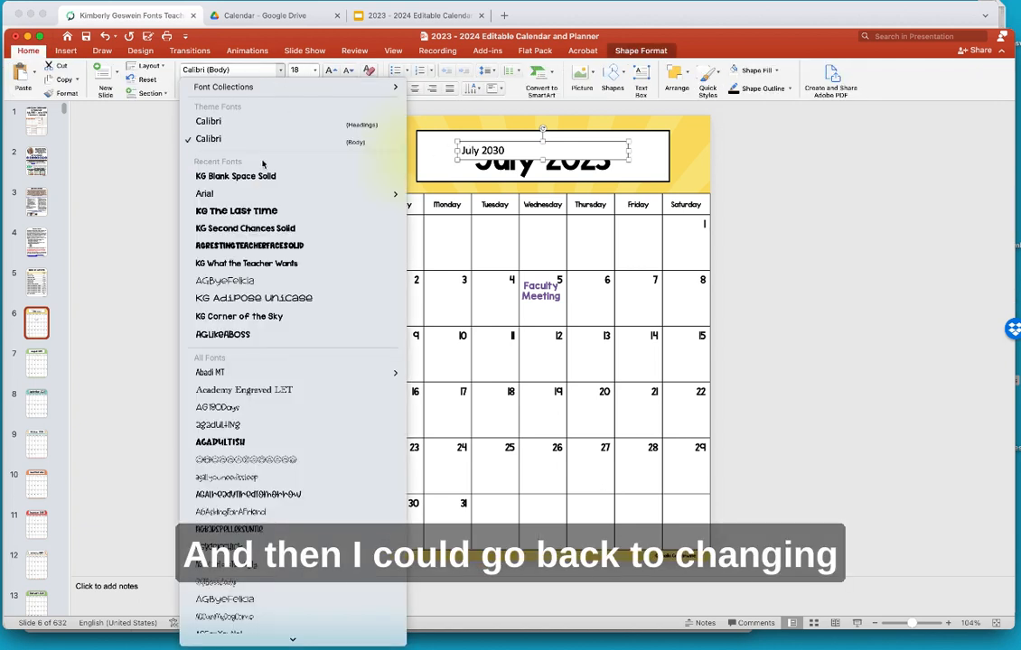
click(246, 229)
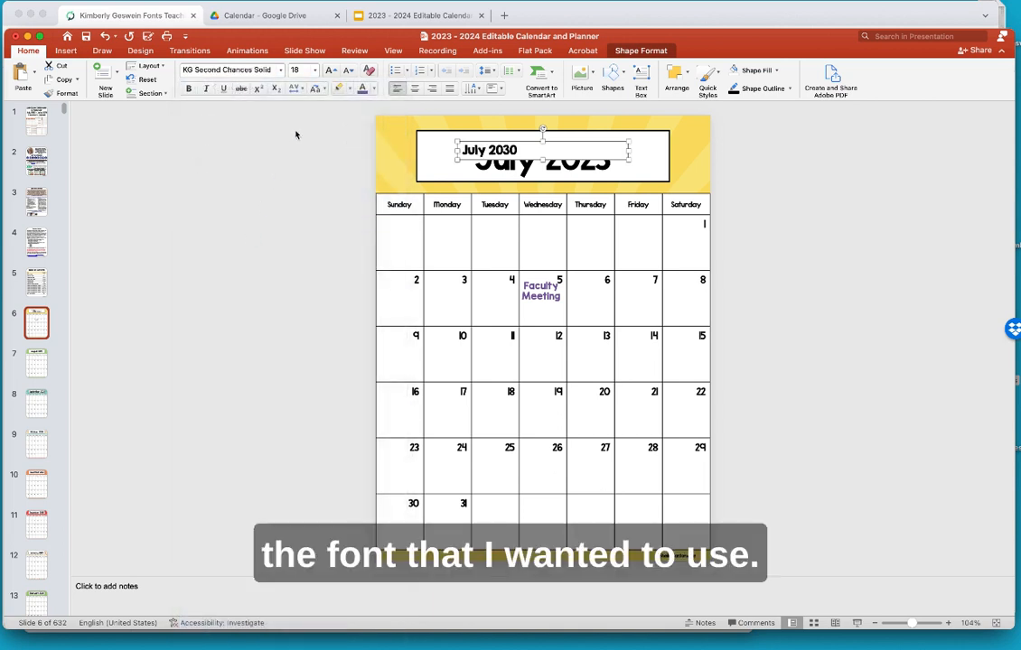
click(281, 71)
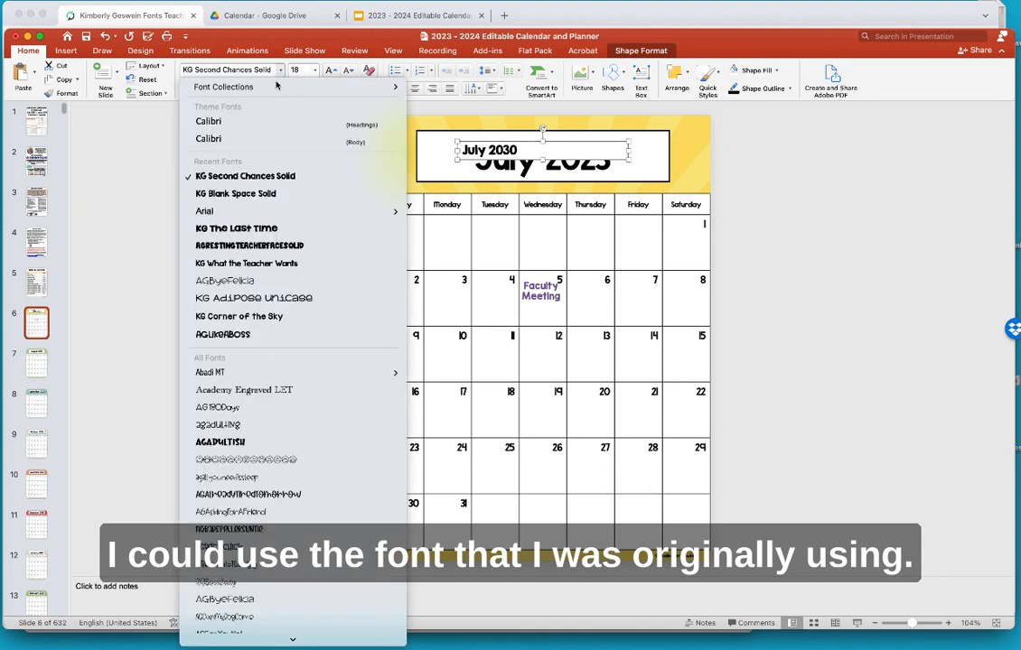
click(257, 178)
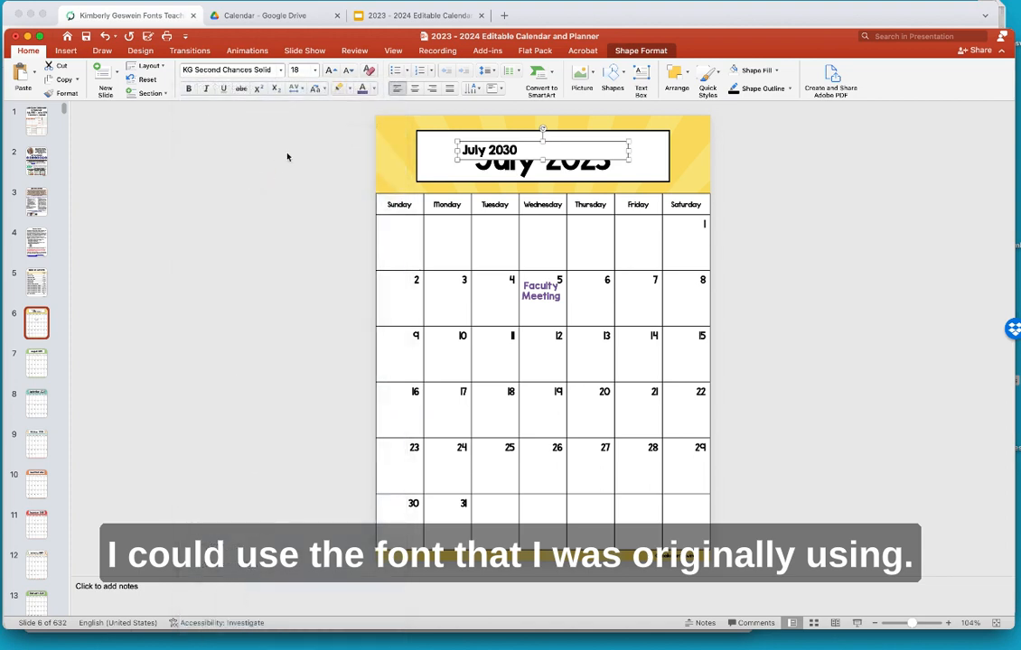
click(314, 70)
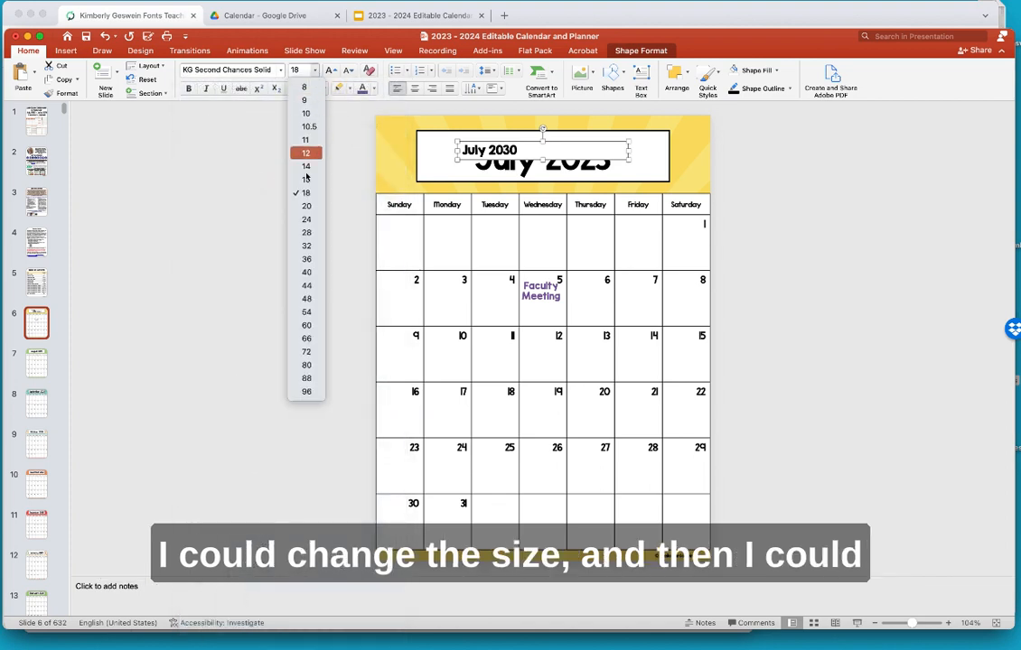
click(302, 259)
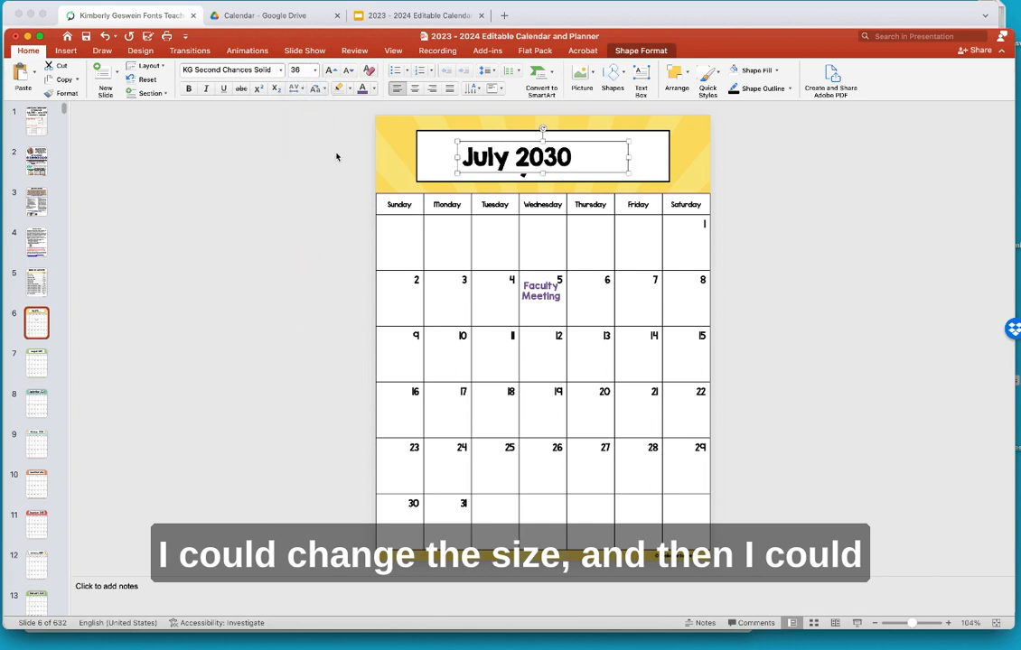
click(315, 69)
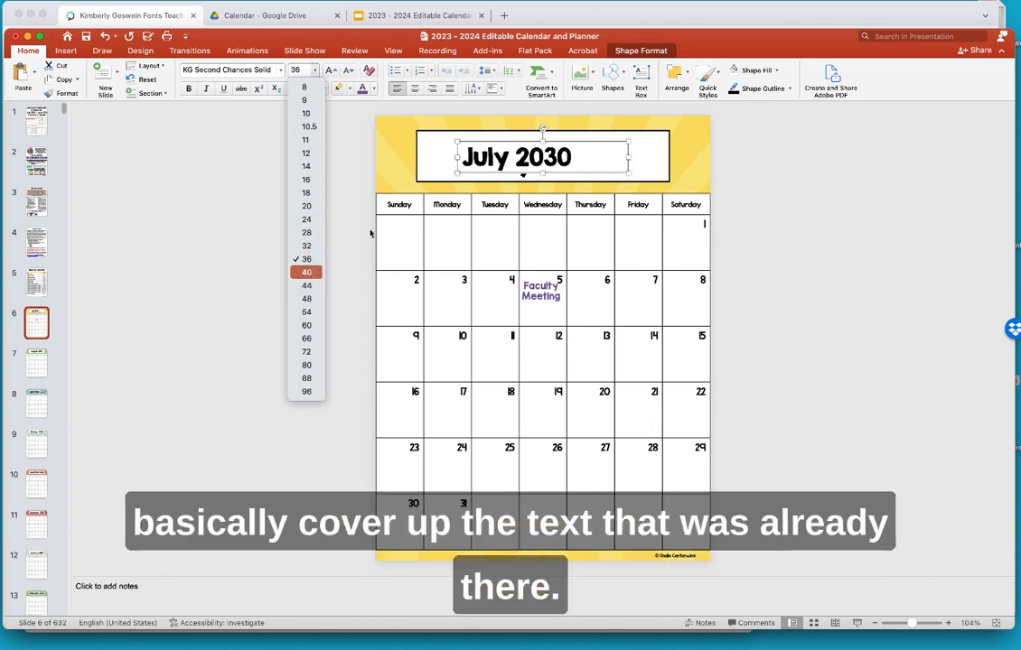
click(308, 272)
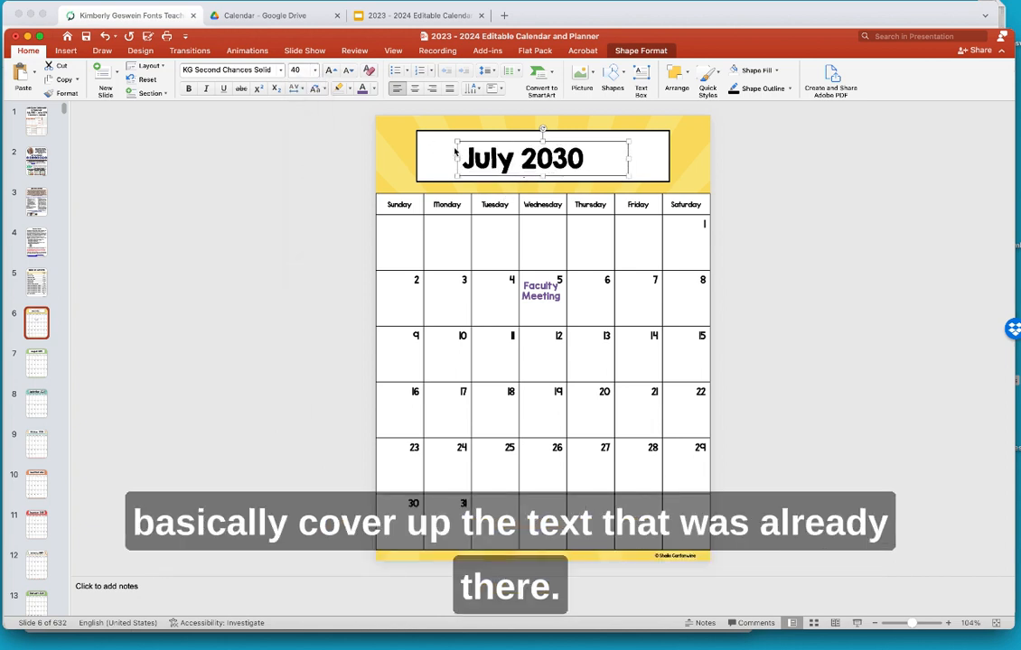
click(314, 73)
click(306, 312)
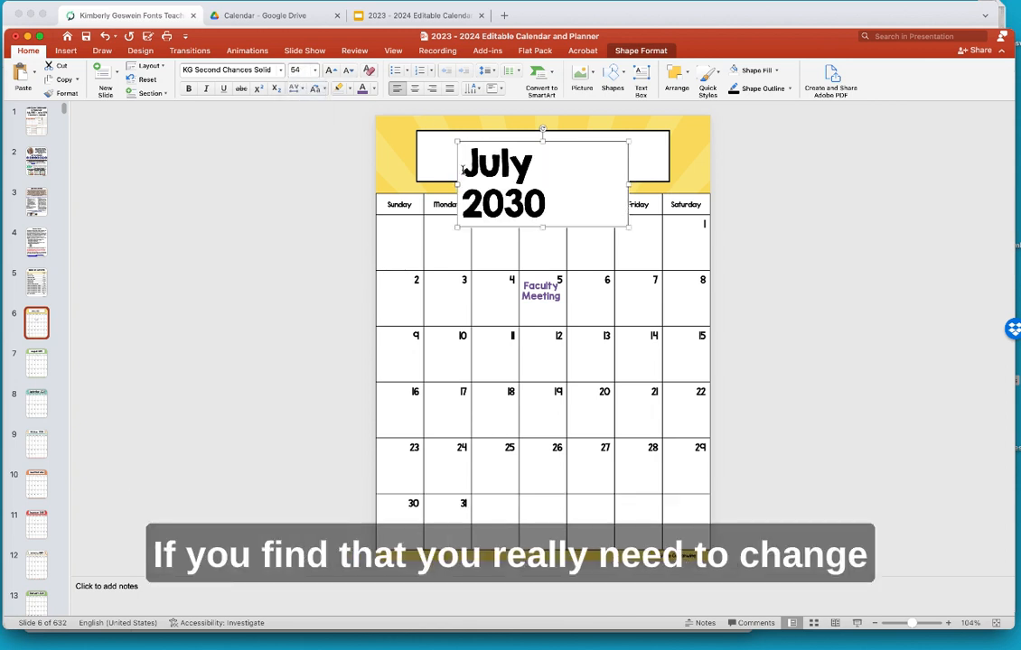
- Widen the heading box and move it so it fully covers the old title
drag(627, 185, 673, 185)
drag(619, 141, 608, 134)
key(Left)
key(Left)
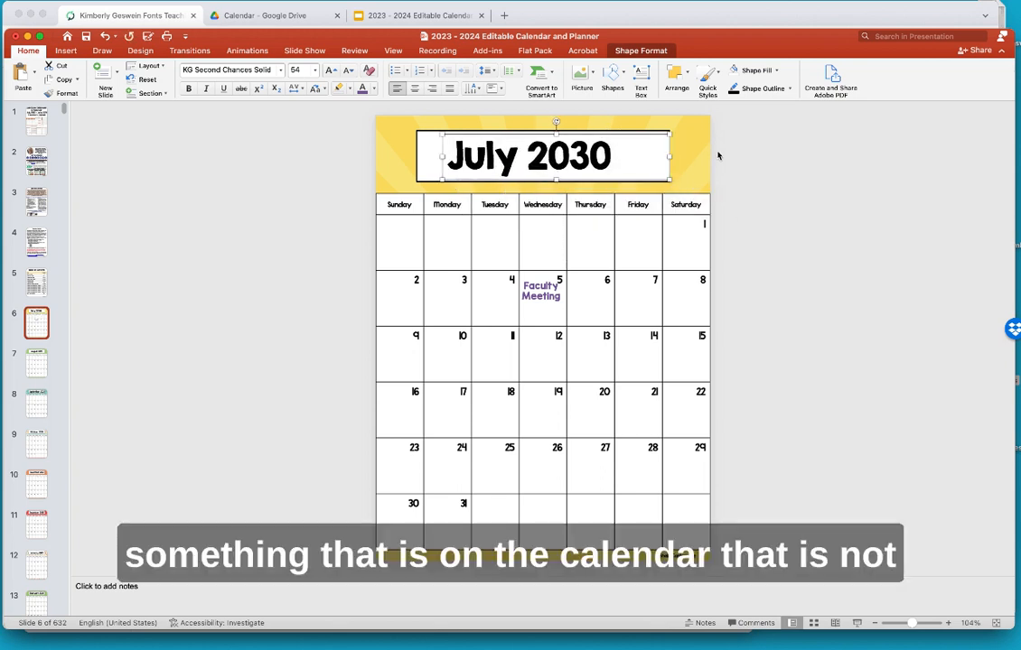
click(716, 157)
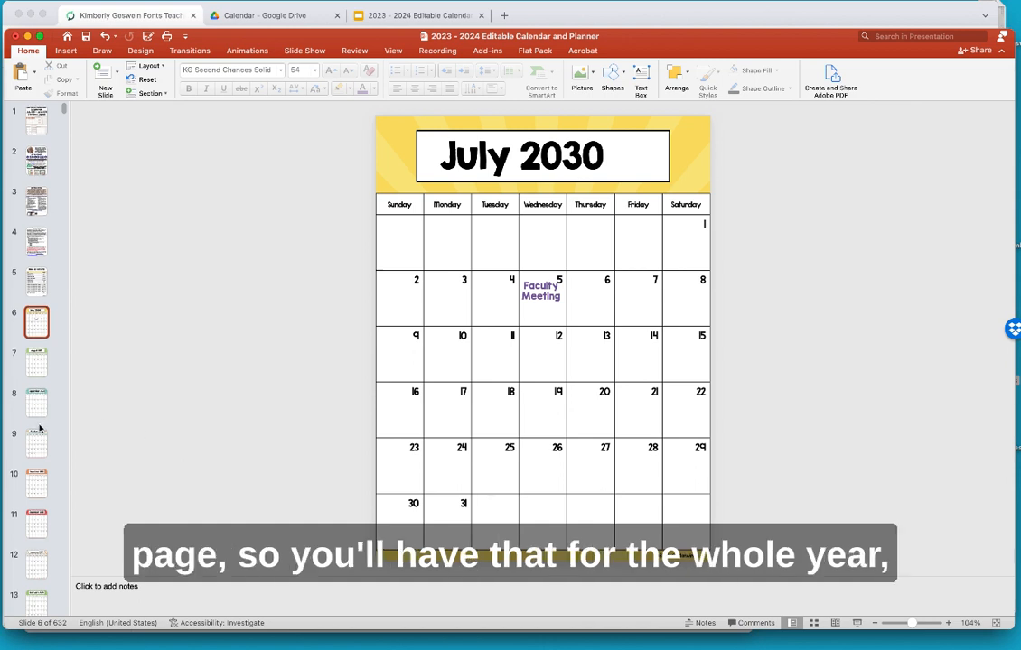
- Look through planner slides 18 to 21, then return to slide 22's July 2023 calendar
scroll(40, 420, down, 2)
scroll(39, 420, down, 10)
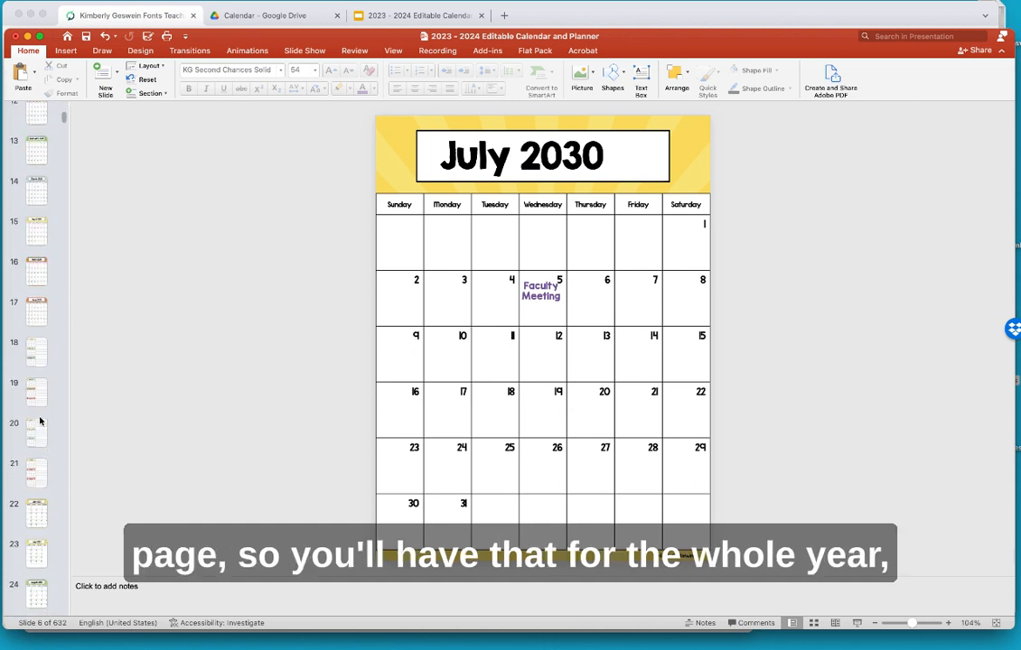
click(38, 355)
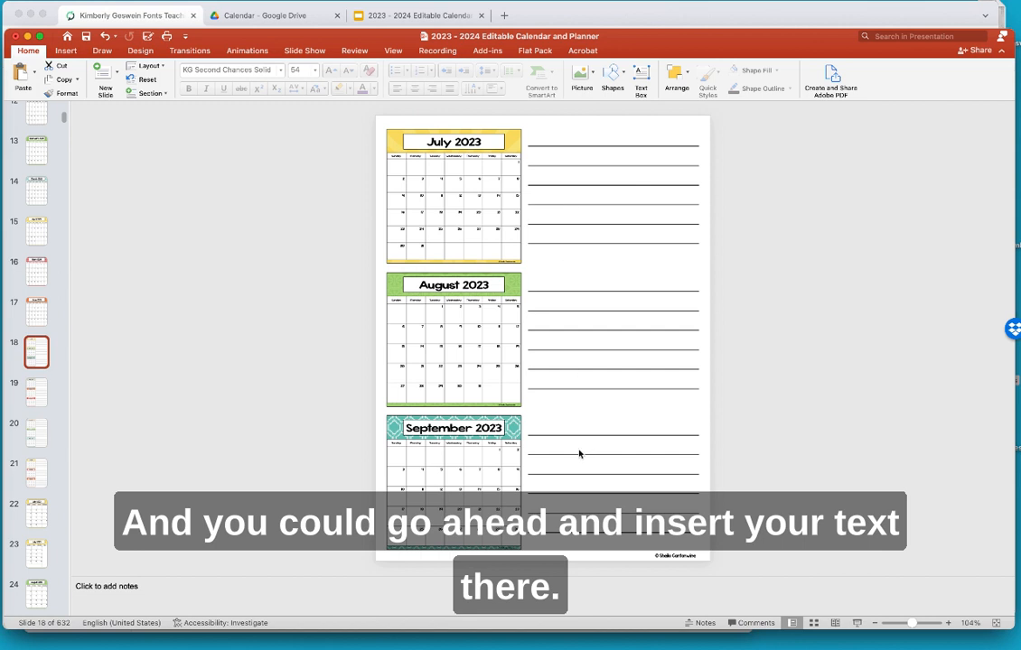
click(36, 521)
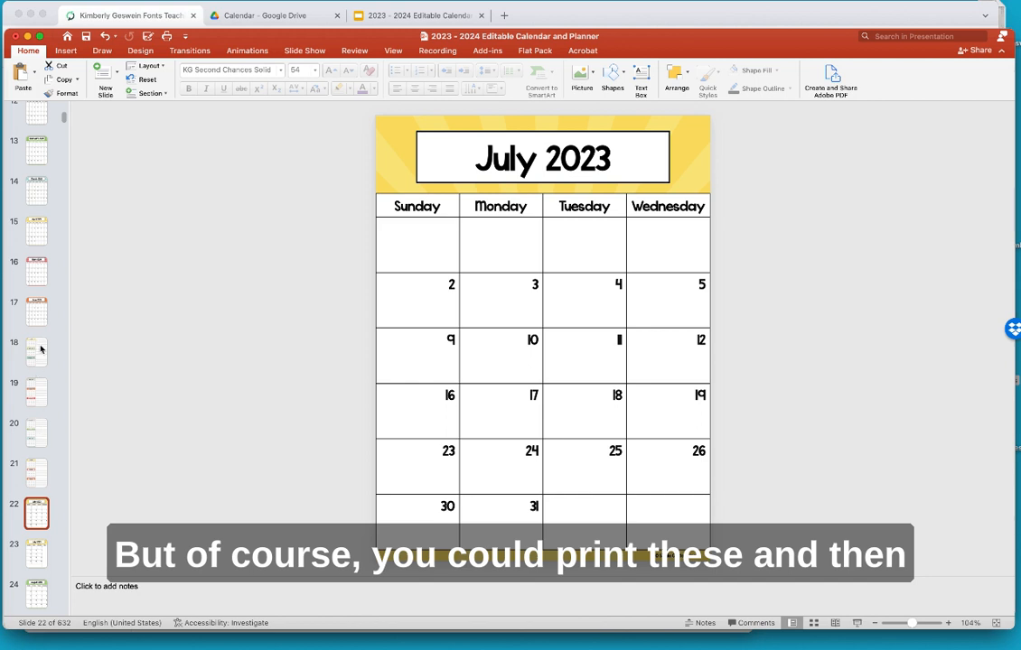
click(39, 349)
click(40, 394)
click(36, 433)
click(34, 470)
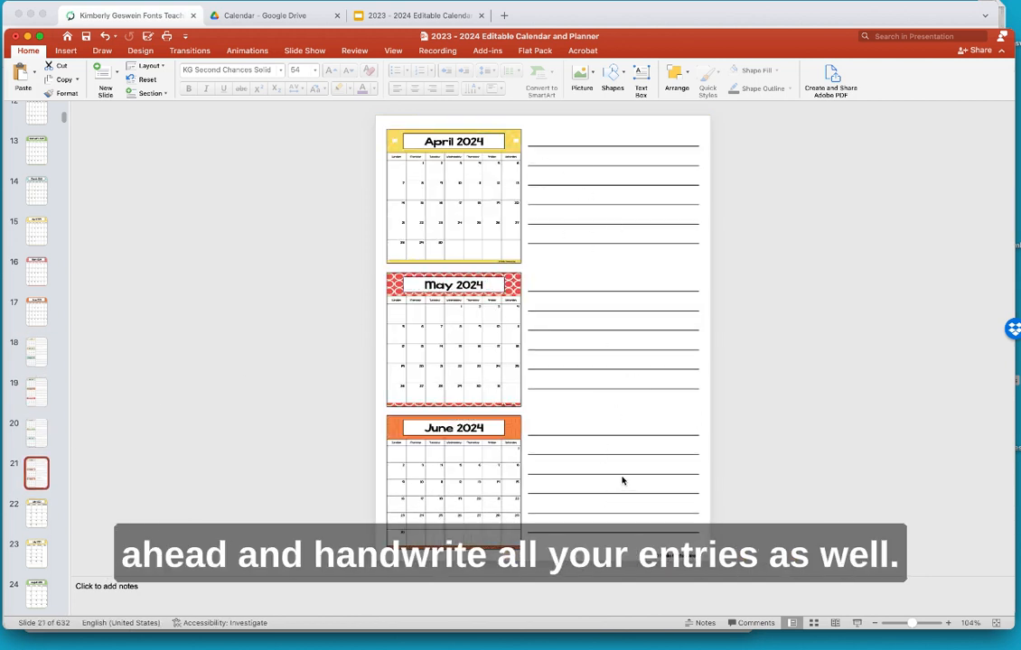
click(37, 516)
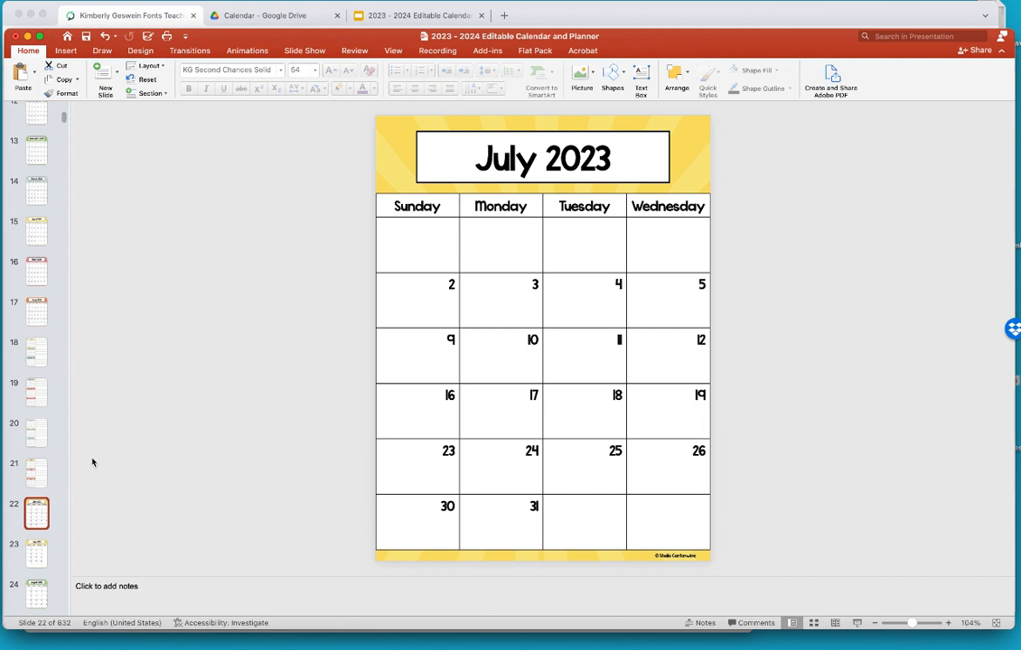
scroll(91, 461, down, 3)
key(Down)
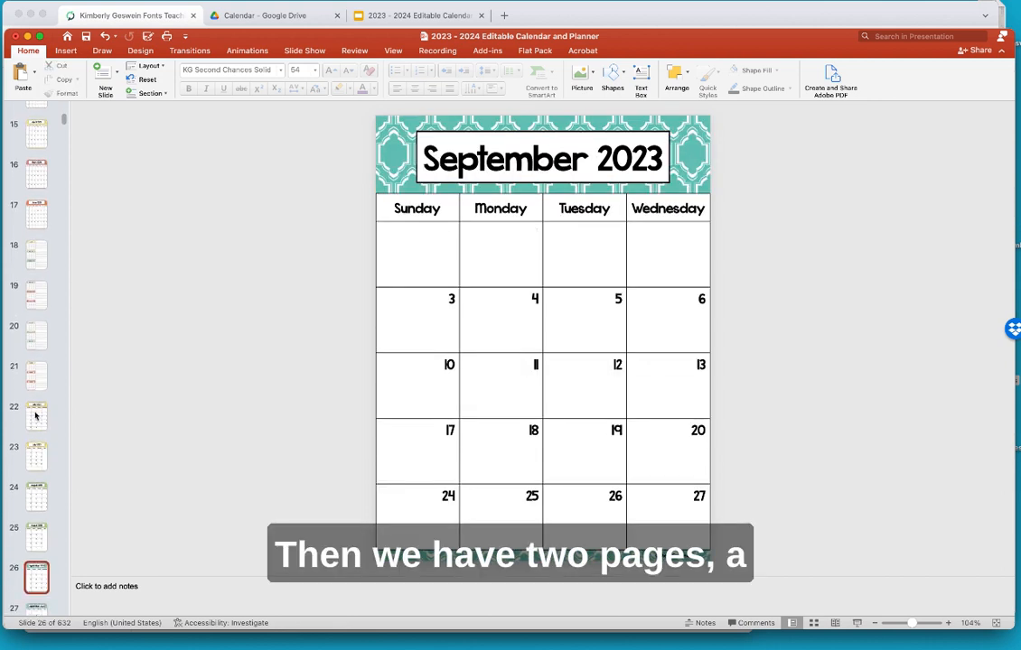
click(36, 415)
click(35, 456)
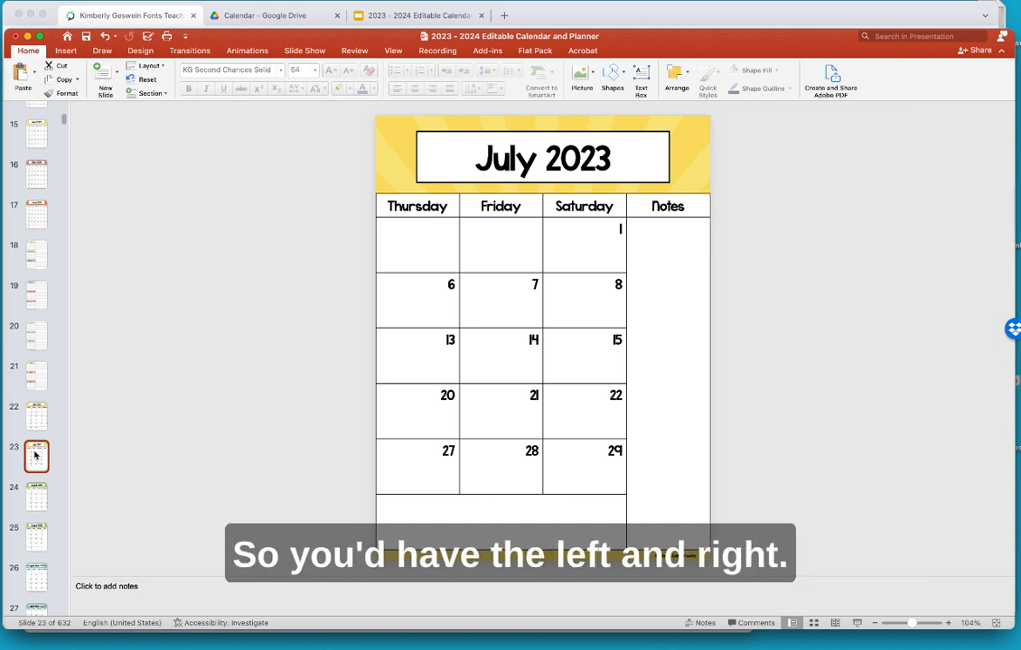
click(36, 415)
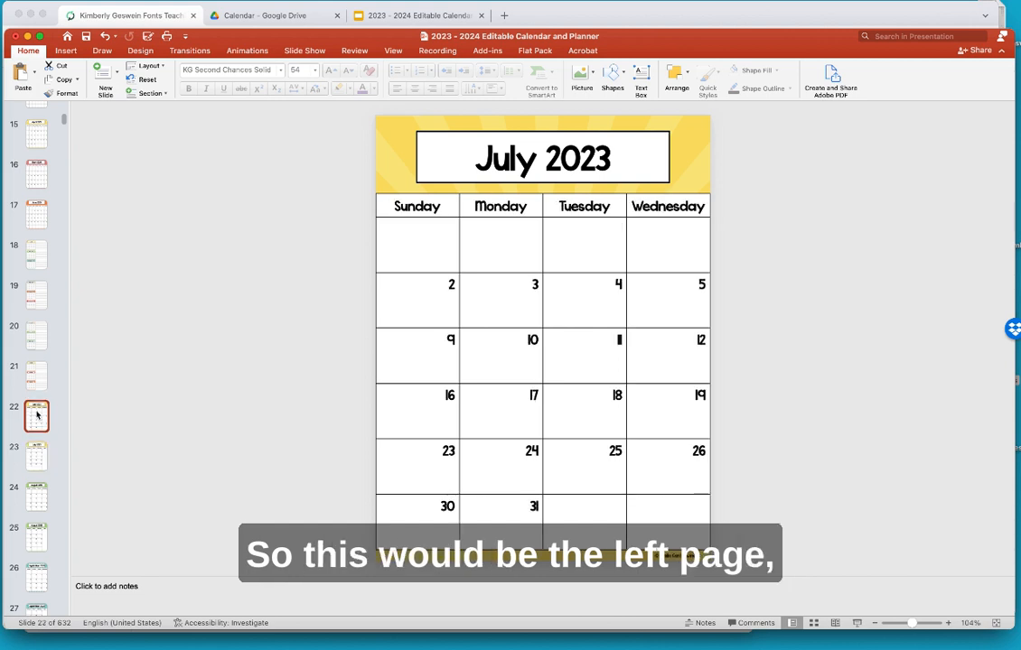
click(37, 463)
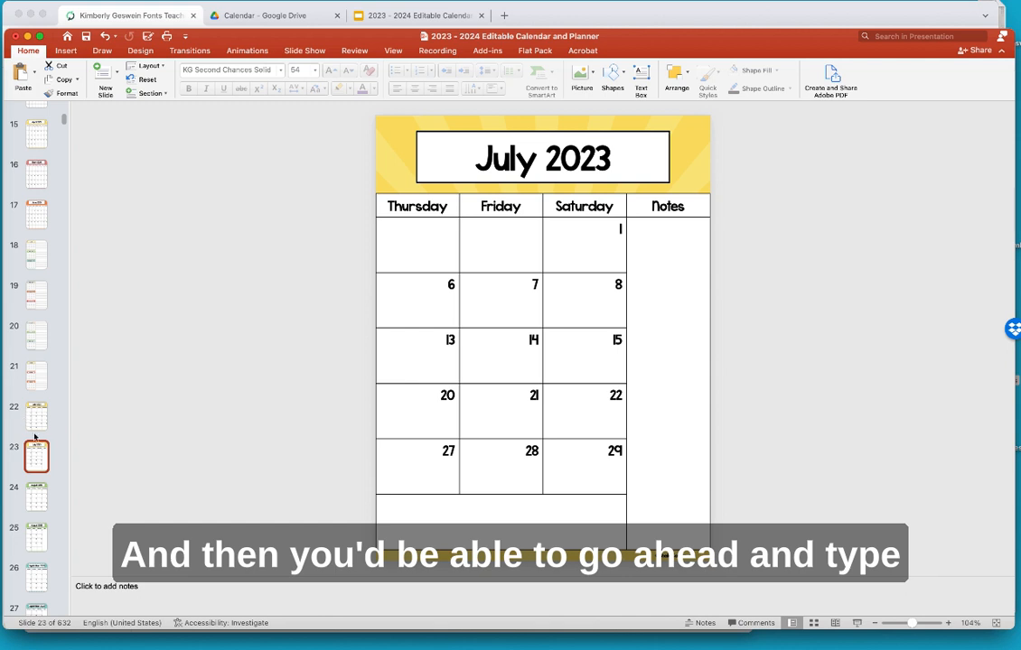
scroll(36, 447, down, 3)
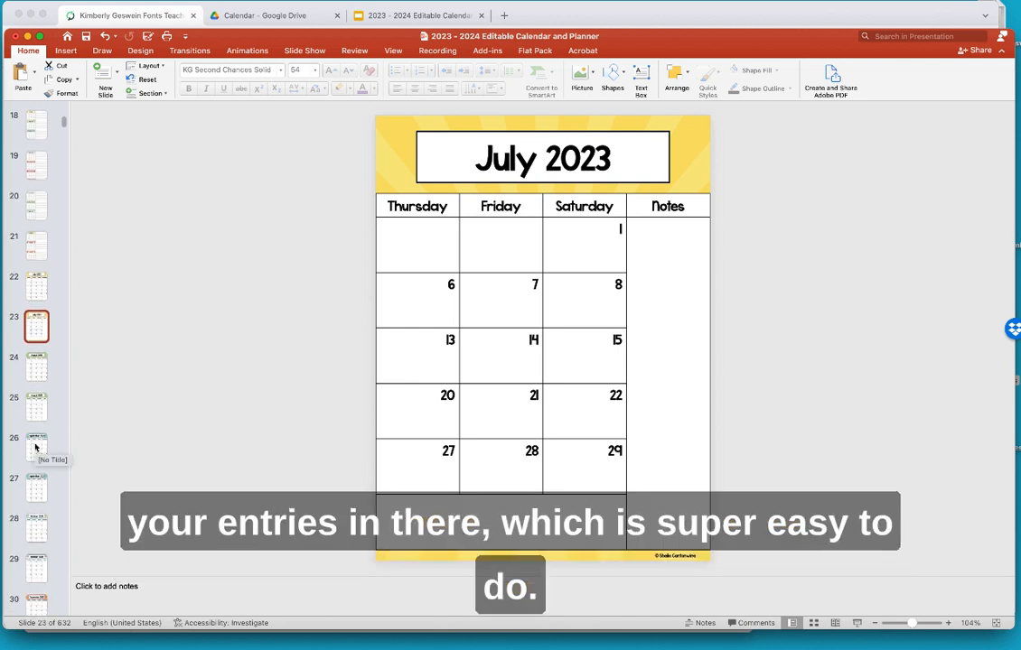
scroll(36, 447, down, 10)
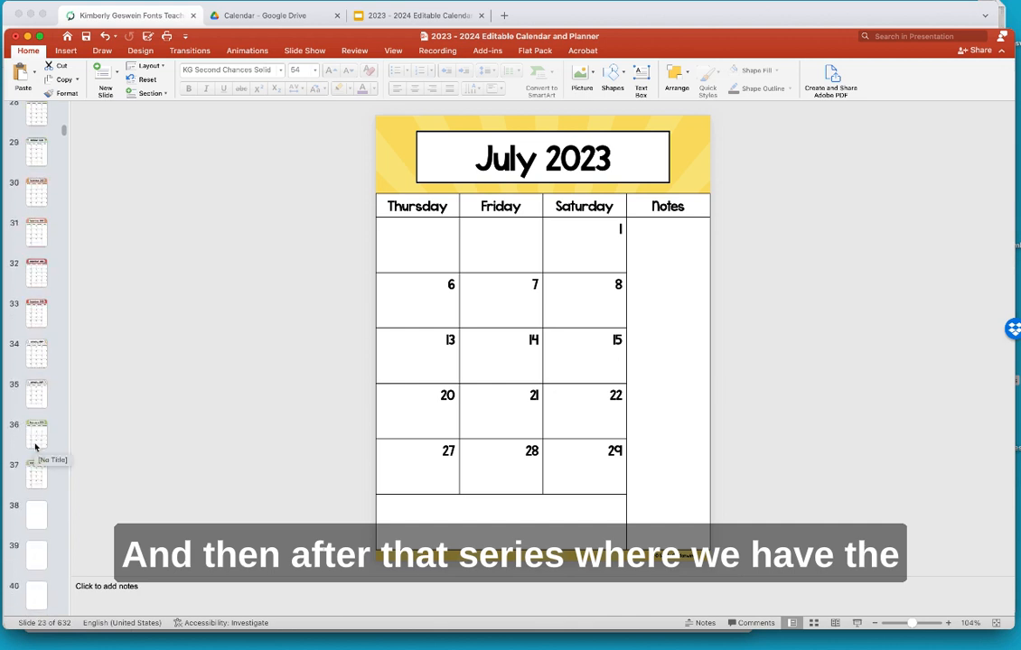
scroll(36, 447, down, 7)
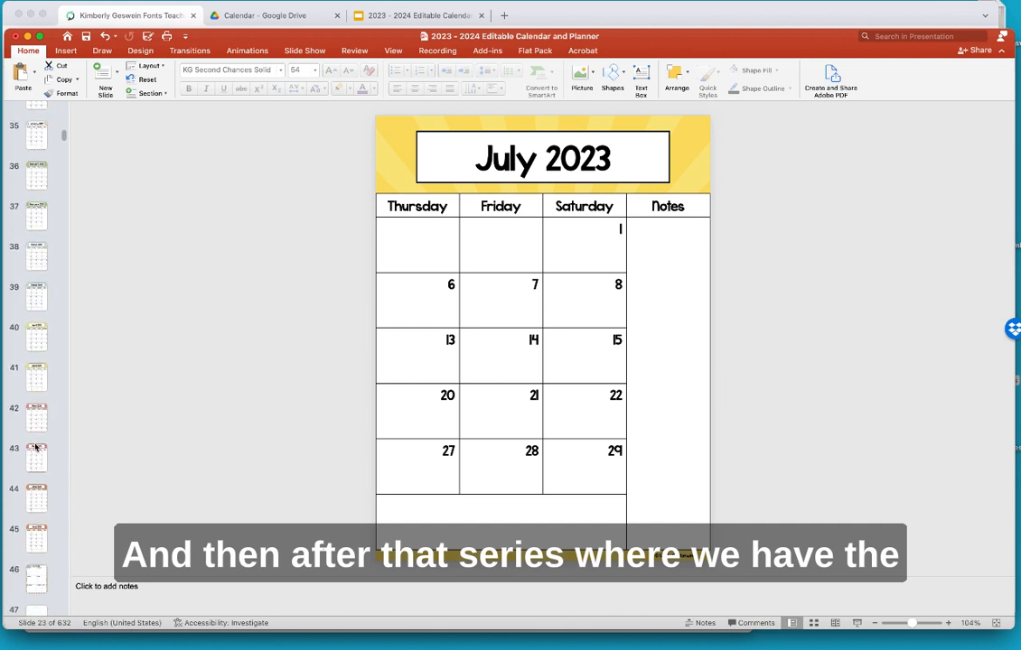
scroll(36, 447, down, 3)
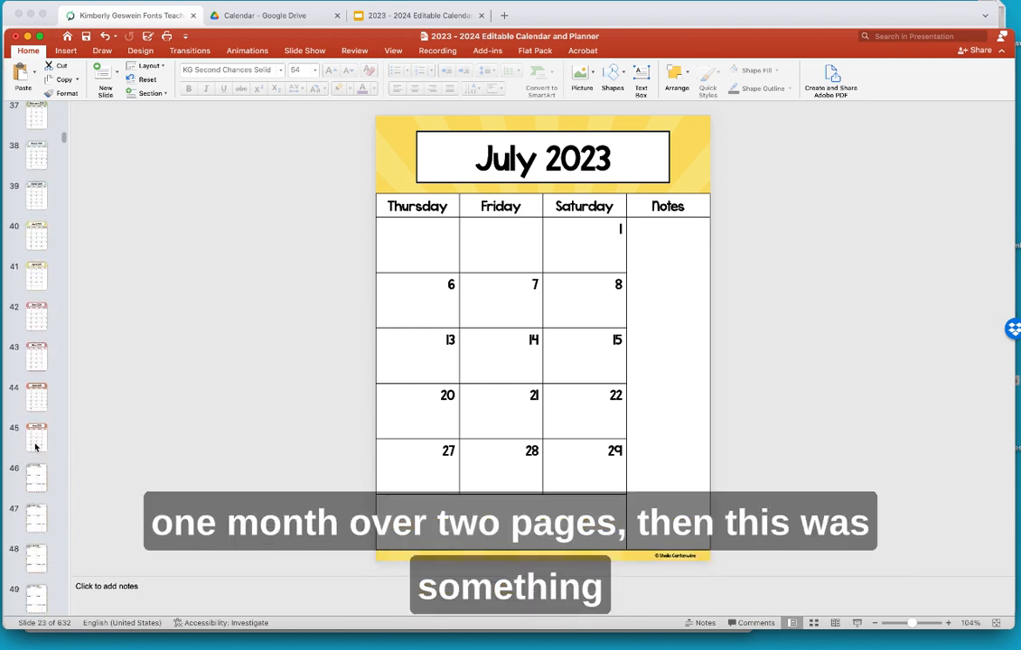
scroll(36, 447, down, 1)
- Go to the Week of June 26, 2023 page and draw a text box in the Monday cell
click(36, 456)
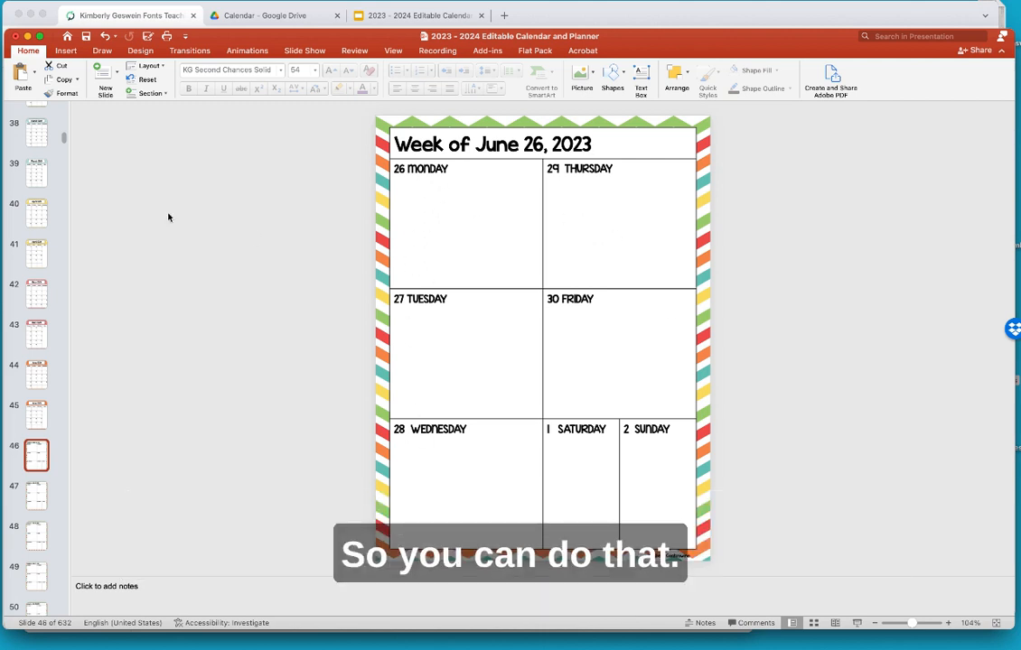
click(67, 51)
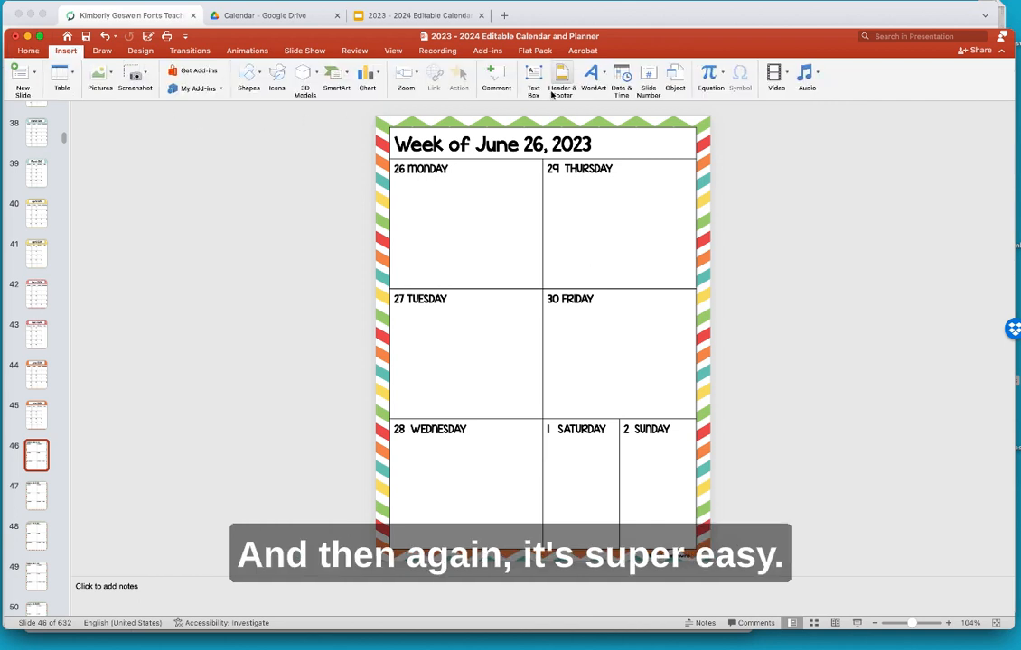
click(532, 70)
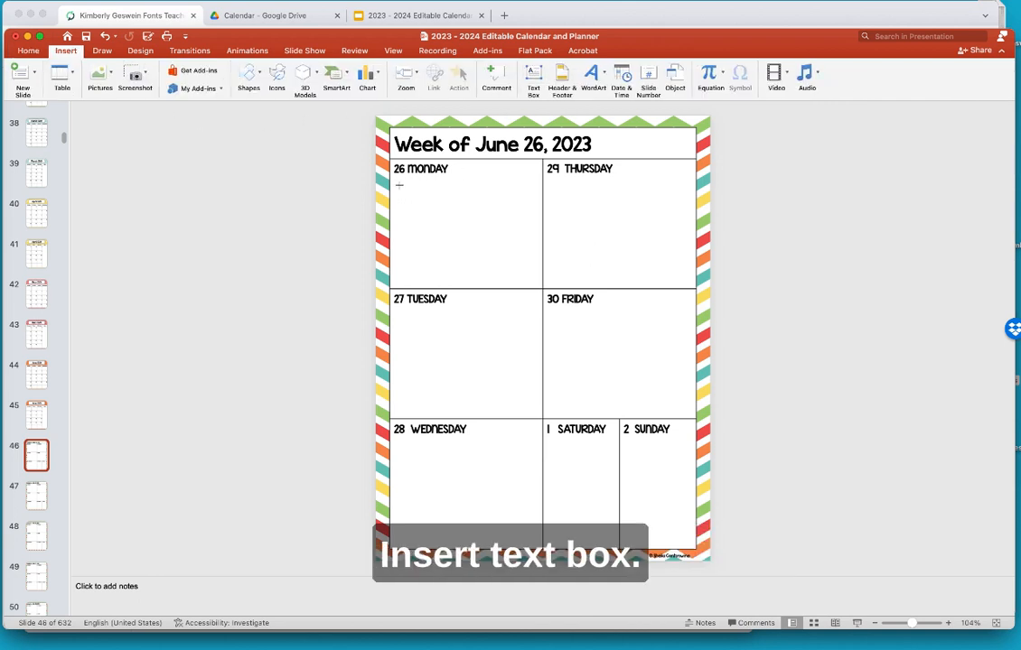
drag(398, 181, 532, 252)
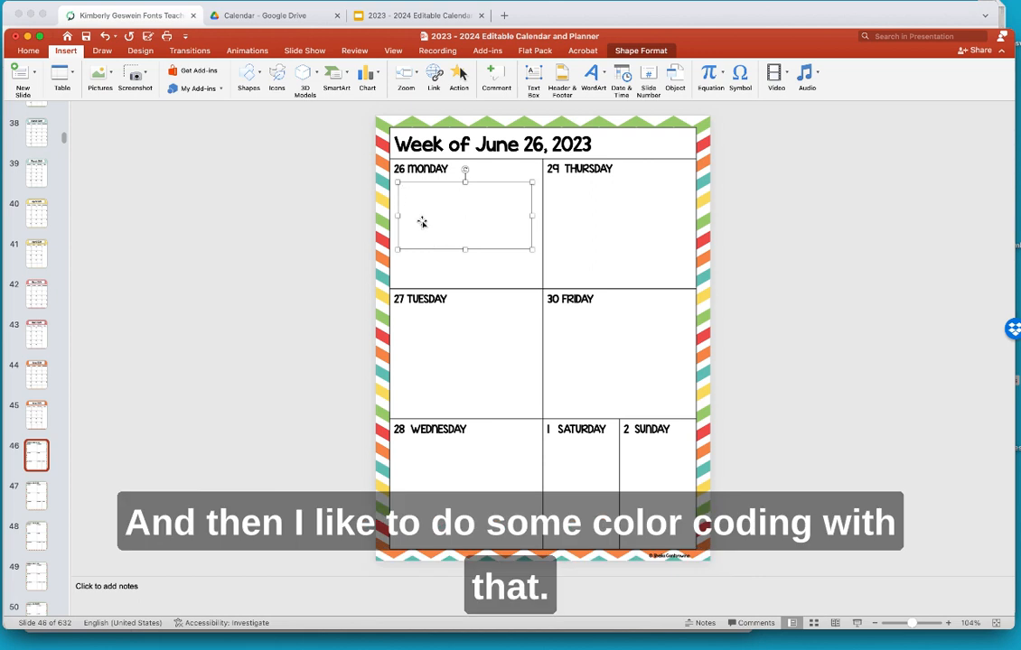
- List Math, ELA and Social Studies in the box and begin a fourth line for Science
text(Math )
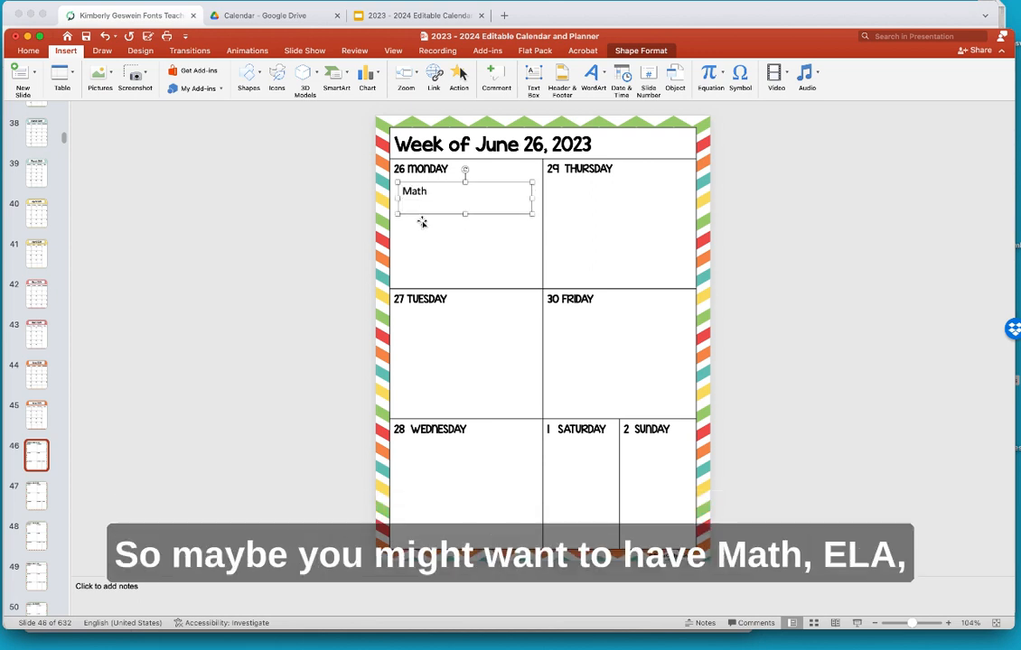
text(ELA)
key(Return)
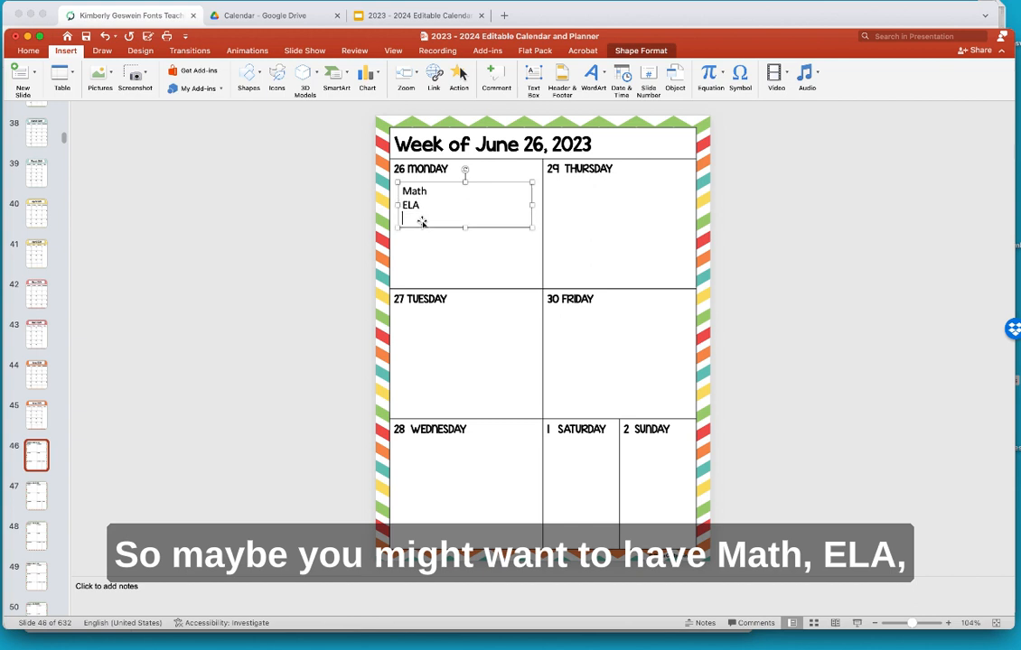
text(Social)
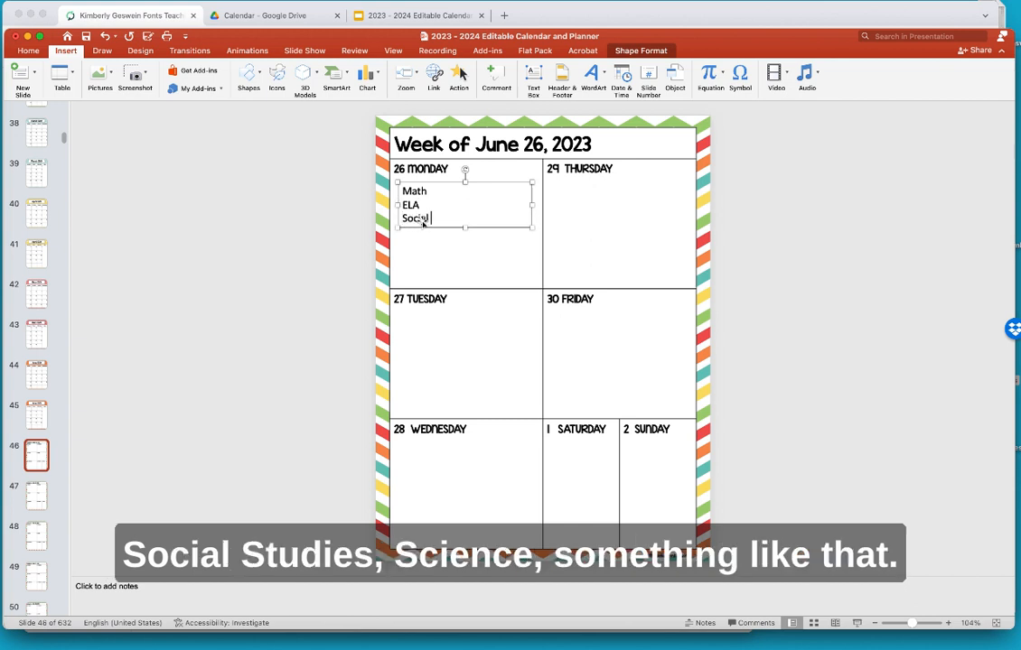
text( Students)
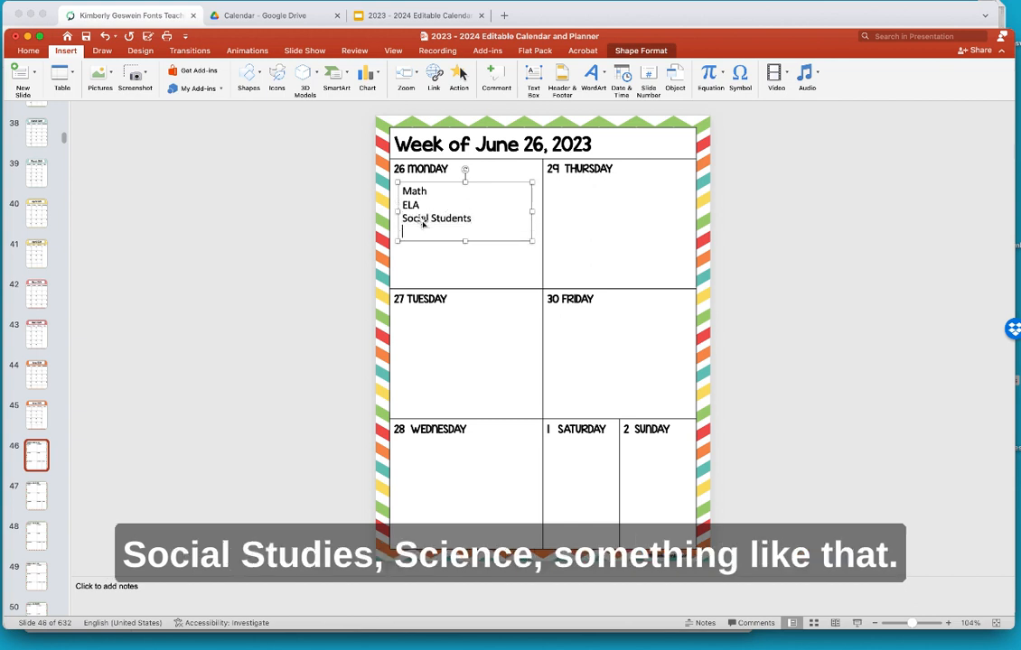
key(BackSpace)
key(BackSpace)
key(BackSpace)
key(BackSpace)
text(ies)
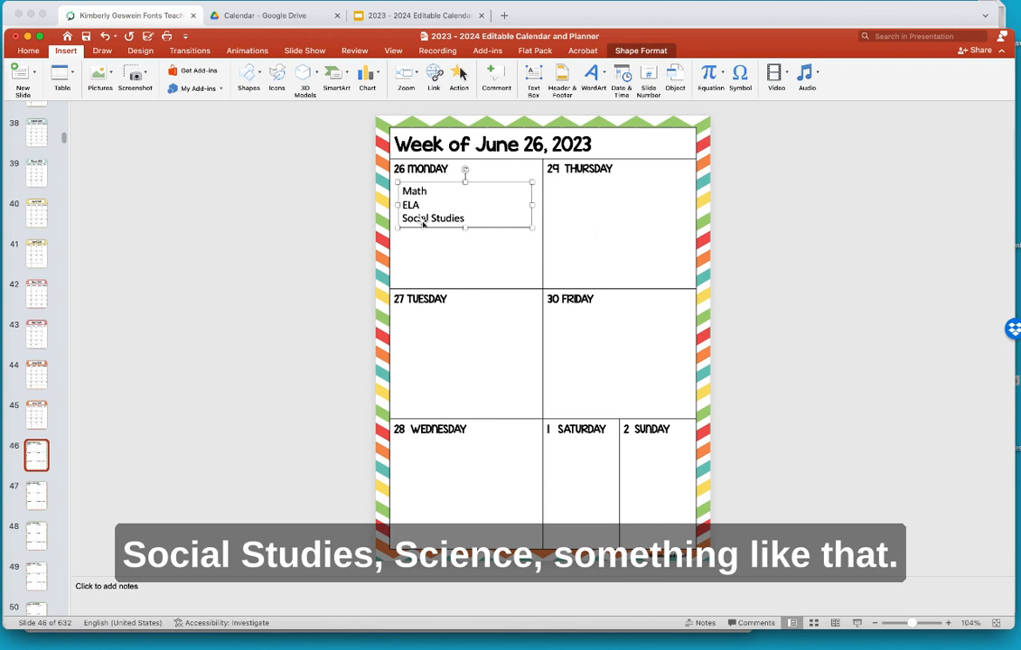
key(Return)
text(S)
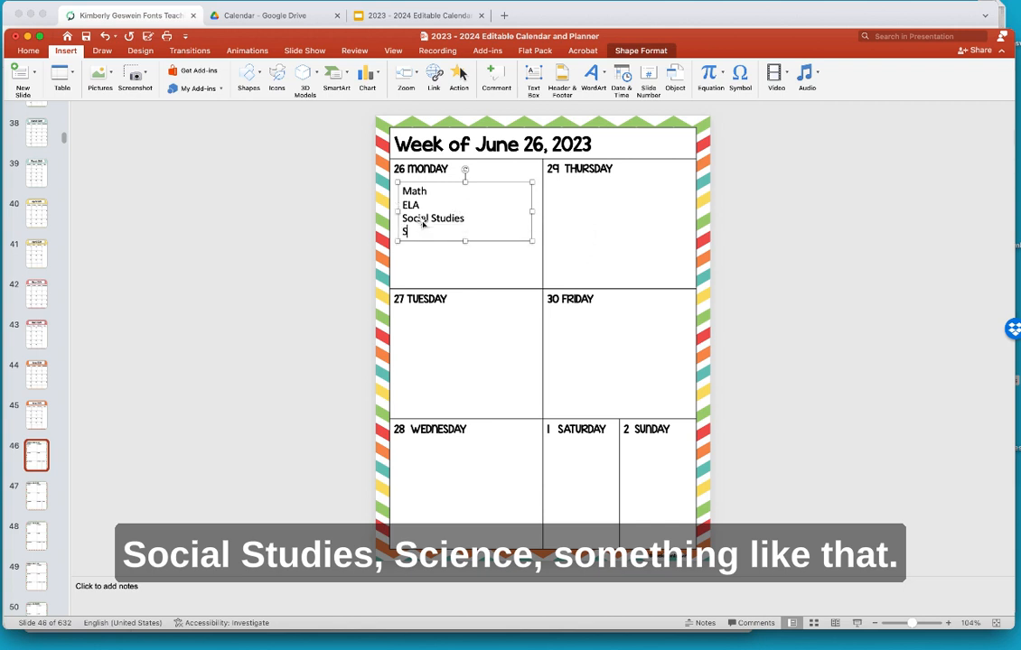
text(icience)
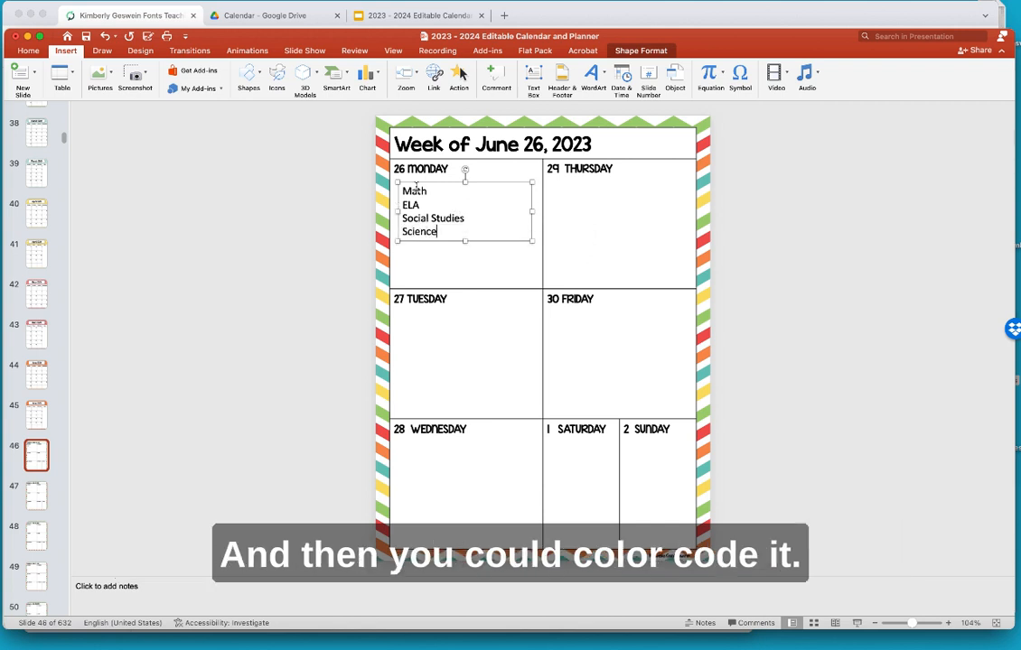
- Recolour the word Math with the teal eyedropper-sampled from the page's striped border
double_click(412, 192)
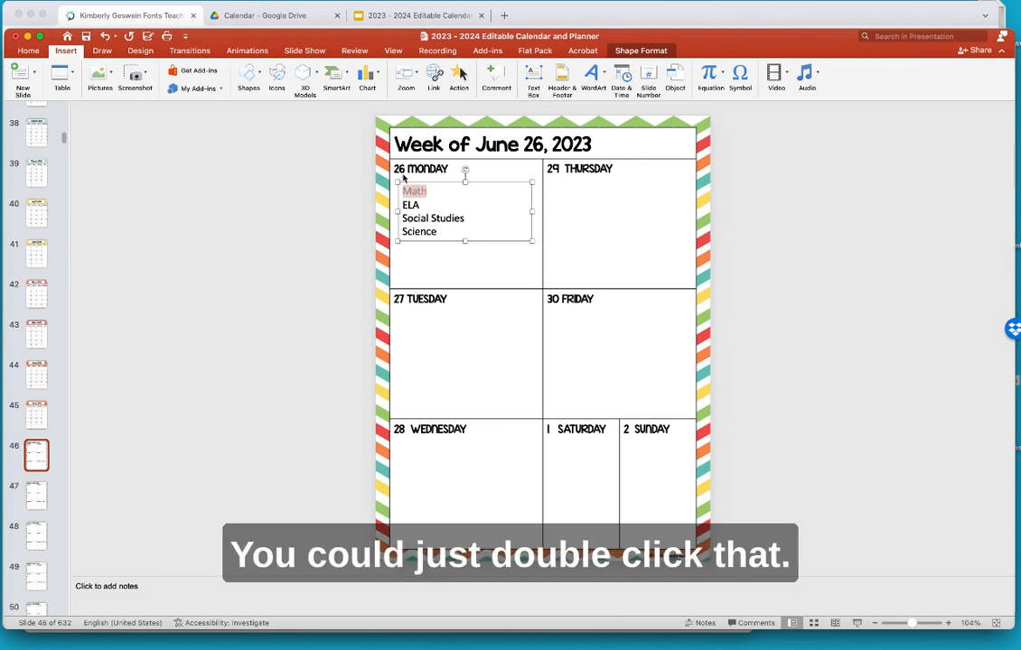
click(29, 52)
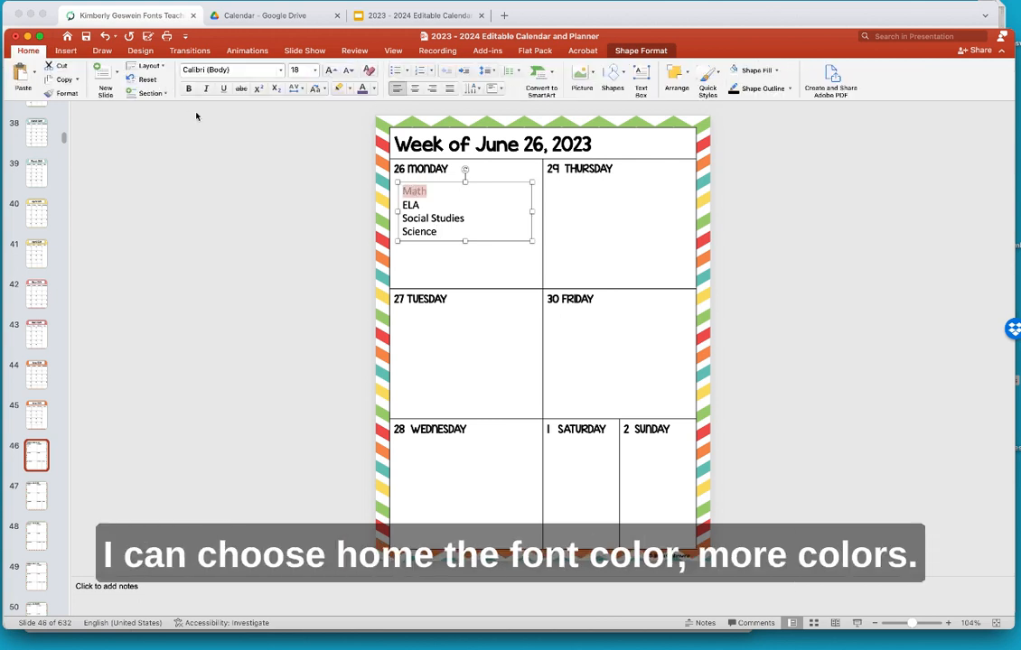
click(373, 88)
click(398, 258)
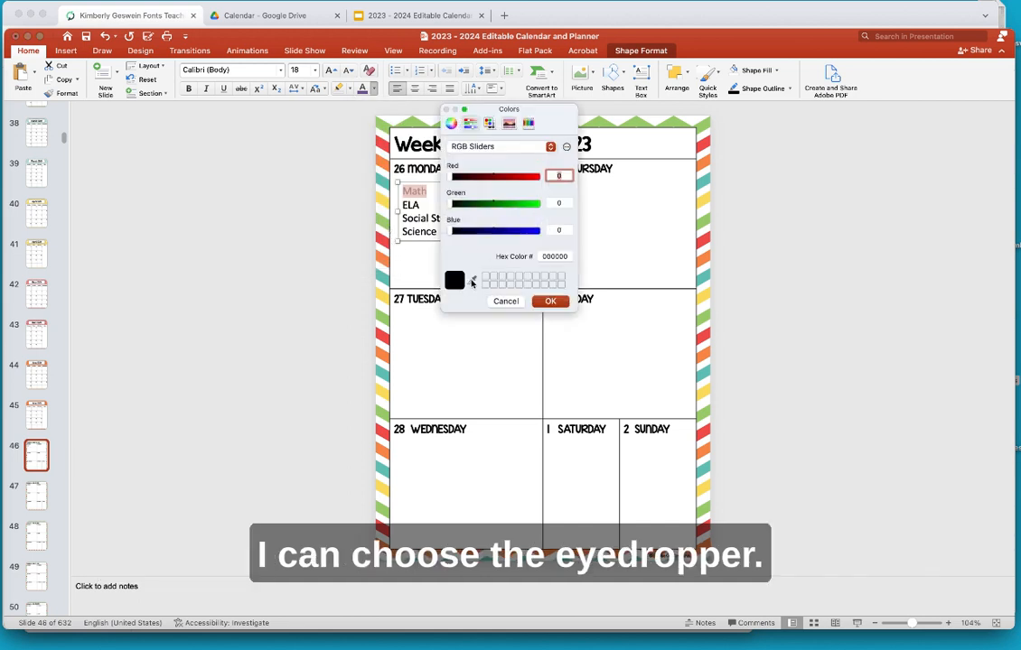
click(471, 282)
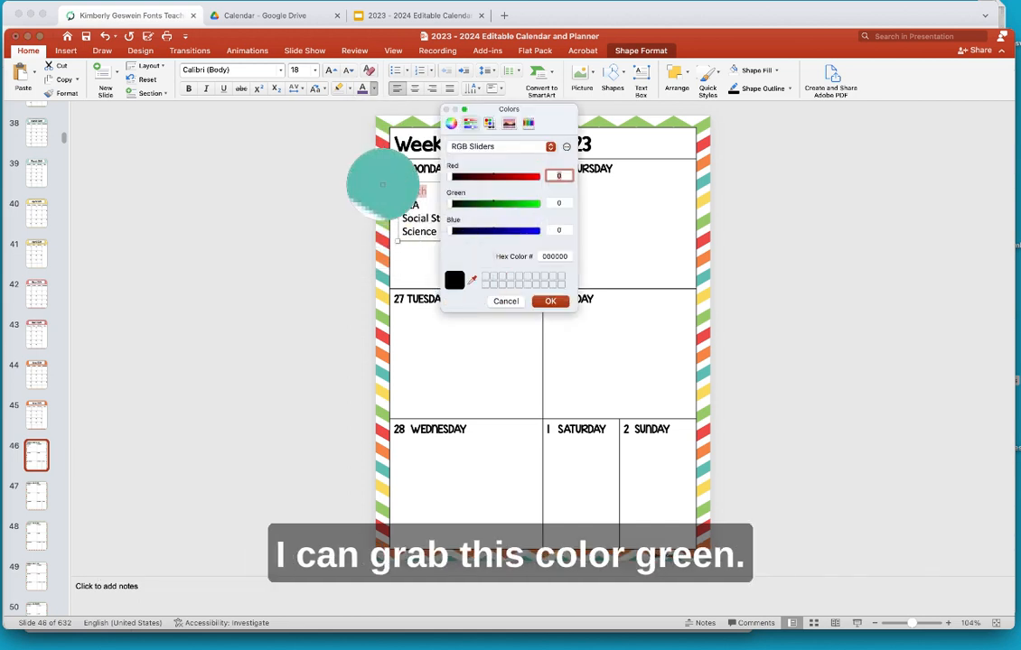
click(382, 184)
click(551, 301)
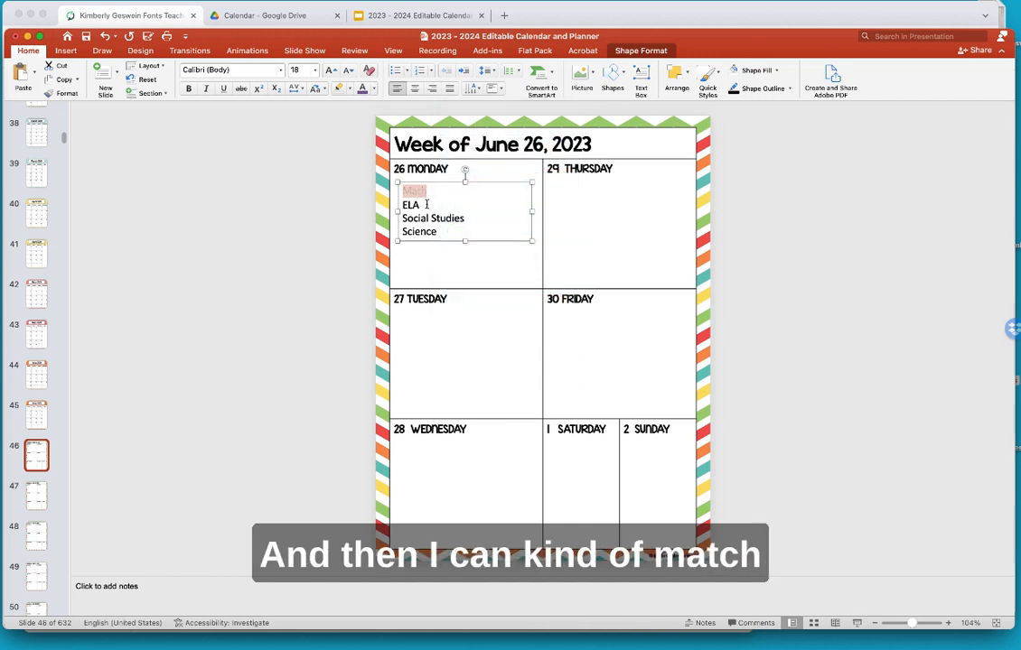
double_click(406, 204)
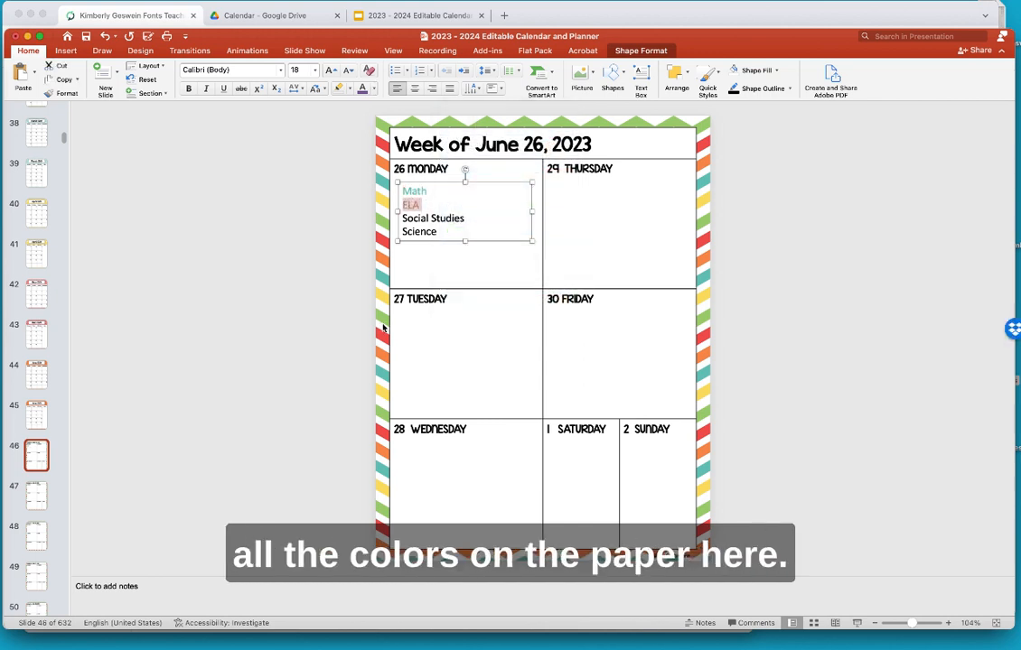
click(320, 267)
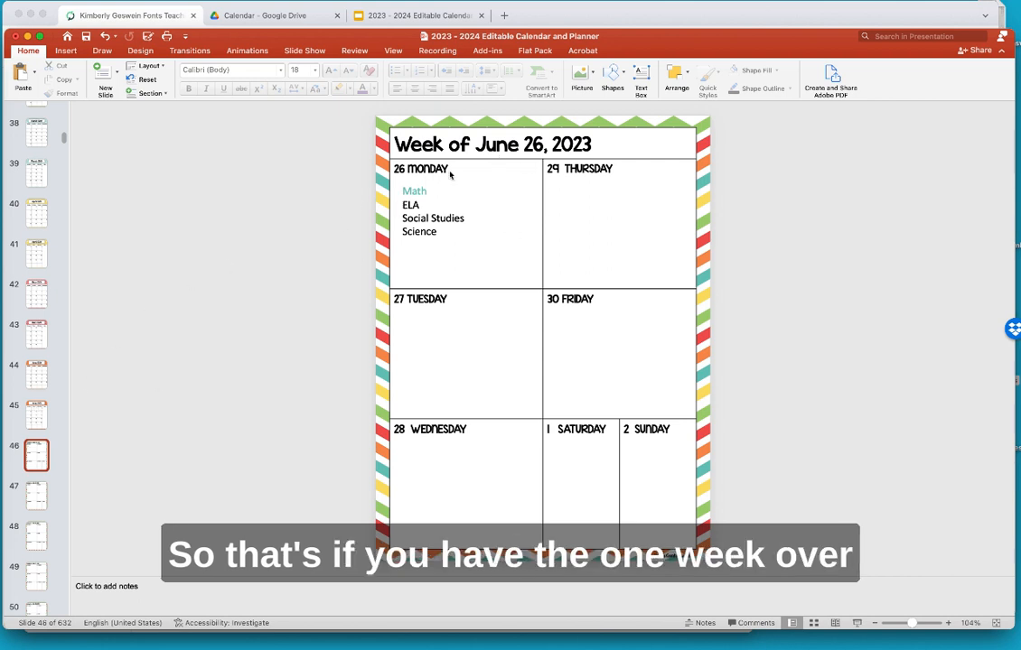
- View the full-year calendar on slide 99, then open the January list page on slide 100
scroll(31, 422, down, 10)
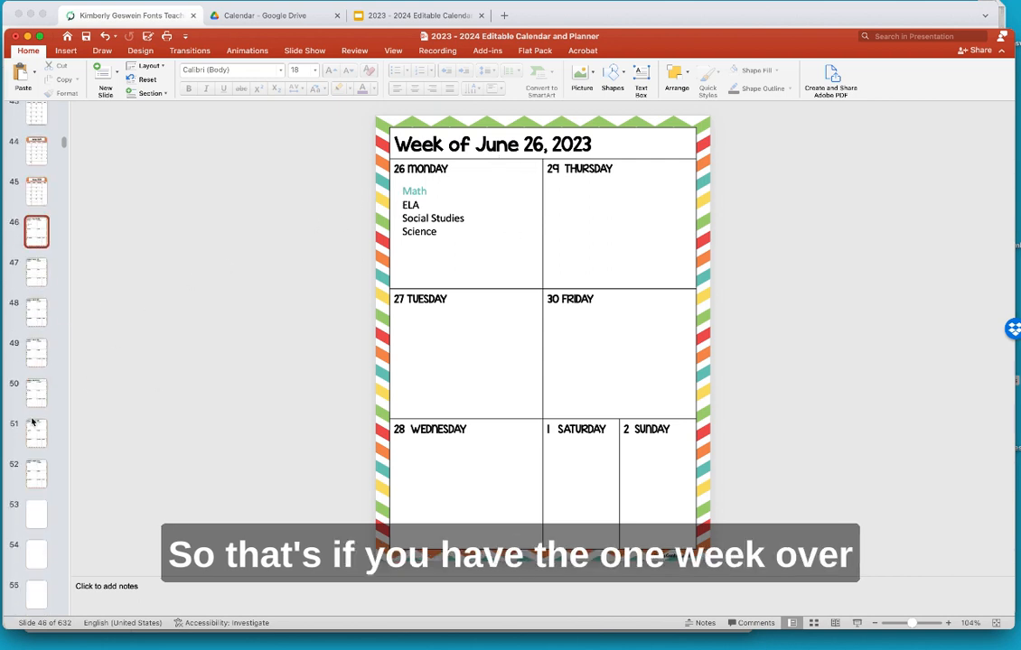
scroll(31, 422, down, 10)
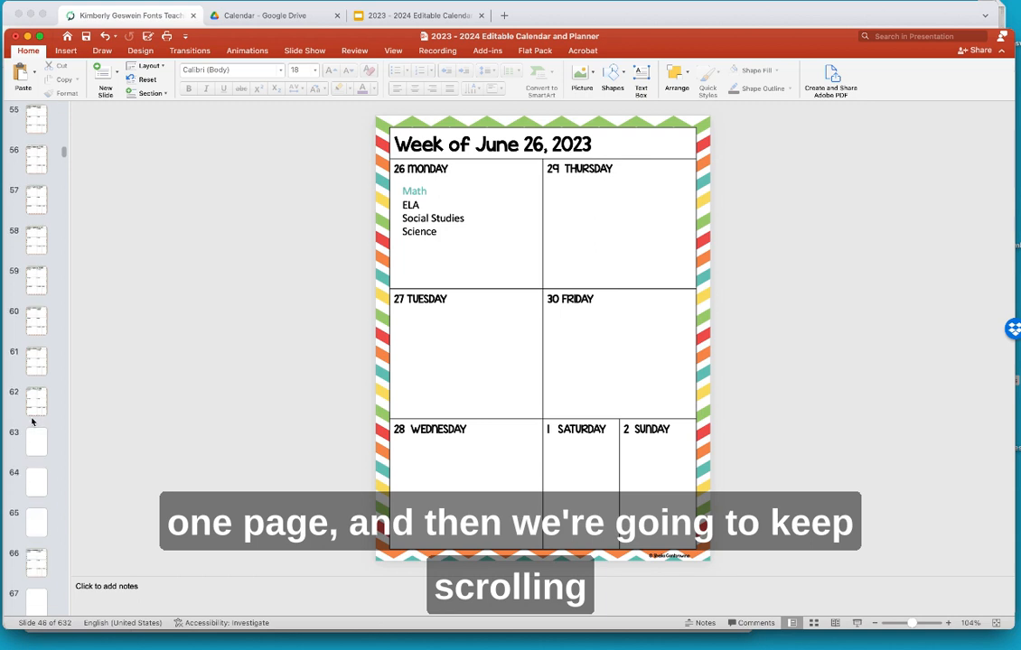
scroll(32, 421, down, 10)
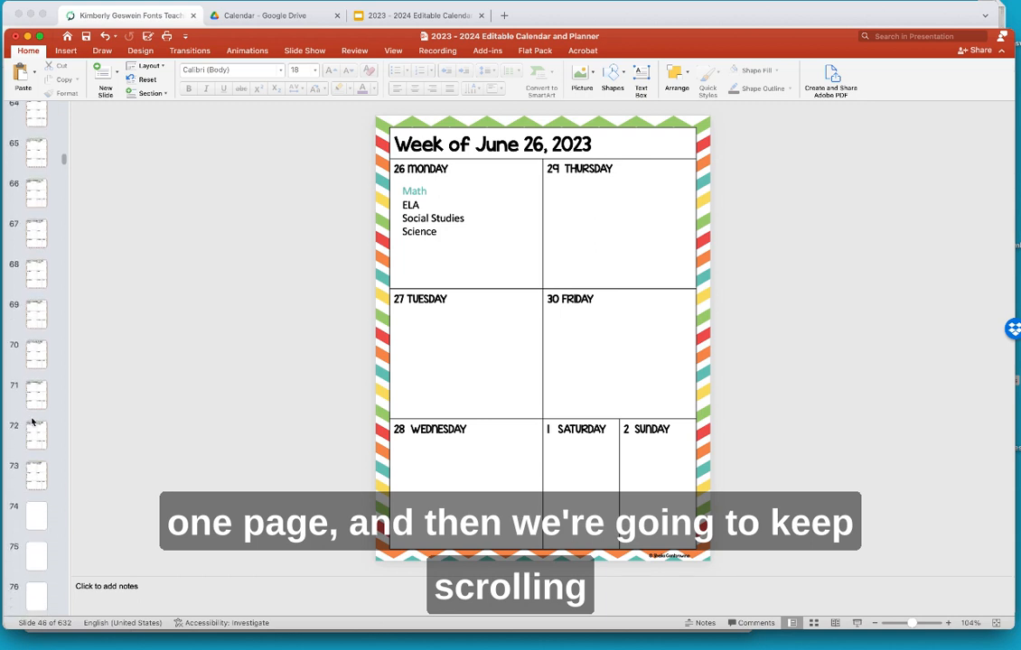
scroll(32, 422, down, 9)
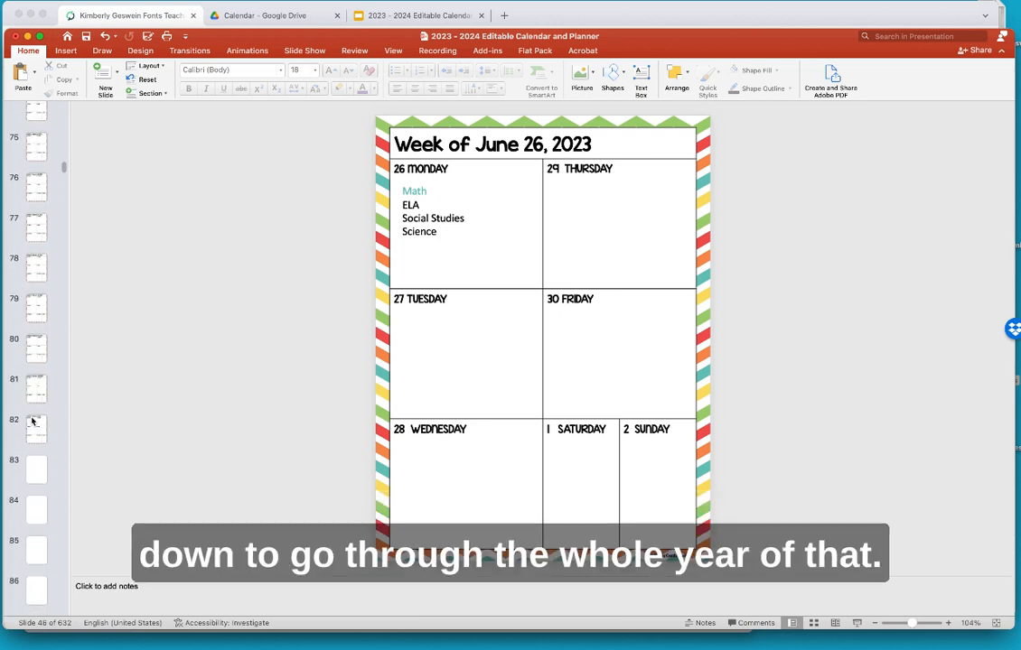
scroll(32, 422, down, 10)
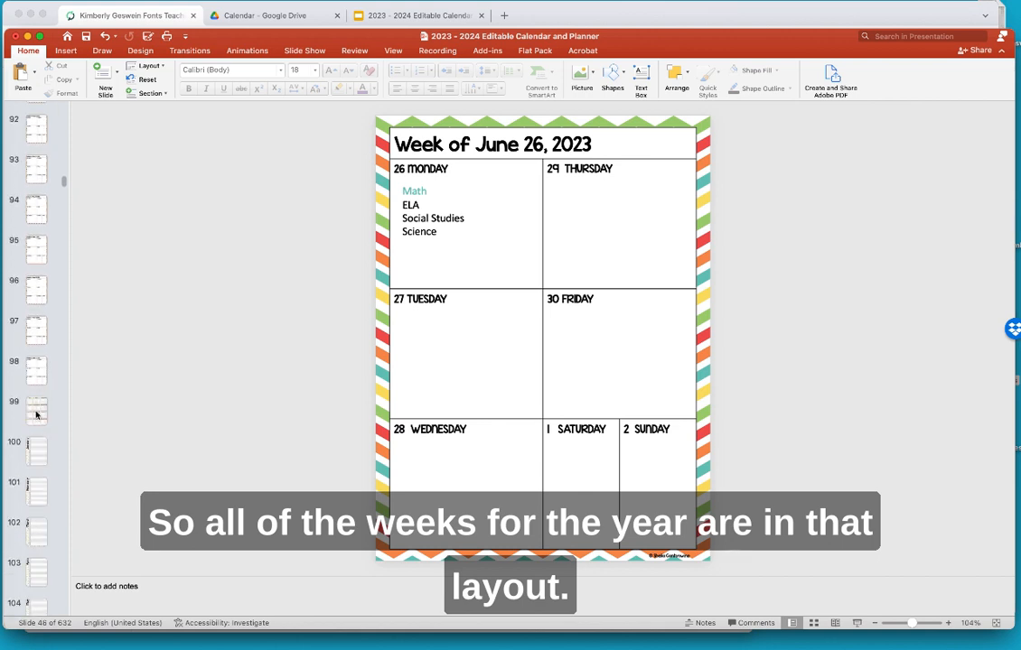
click(36, 416)
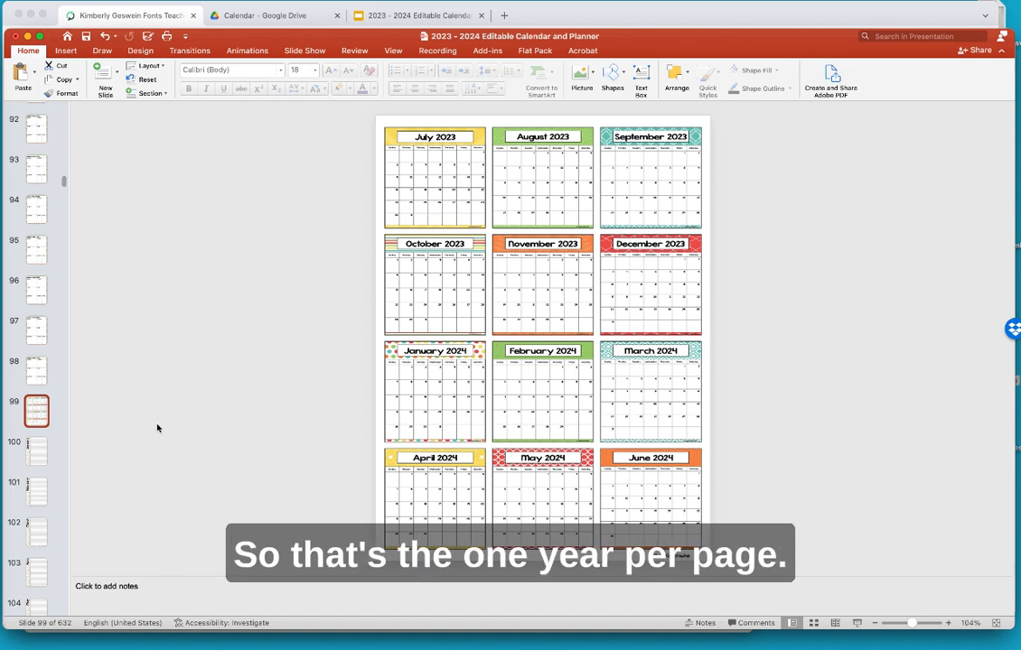
click(38, 452)
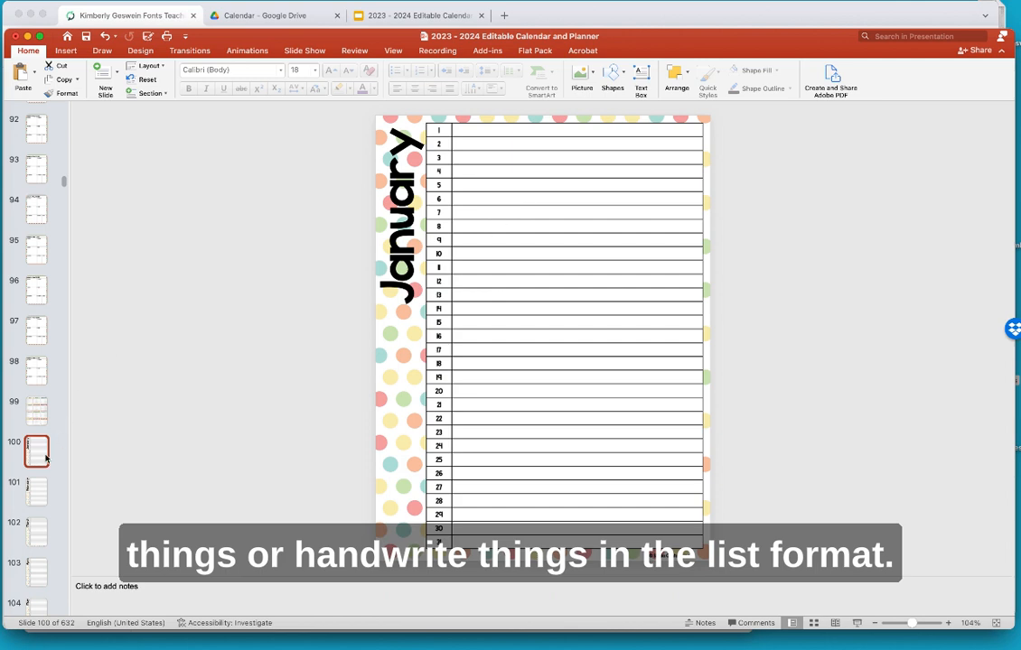
scroll(46, 456, down, 5)
scroll(45, 456, down, 5)
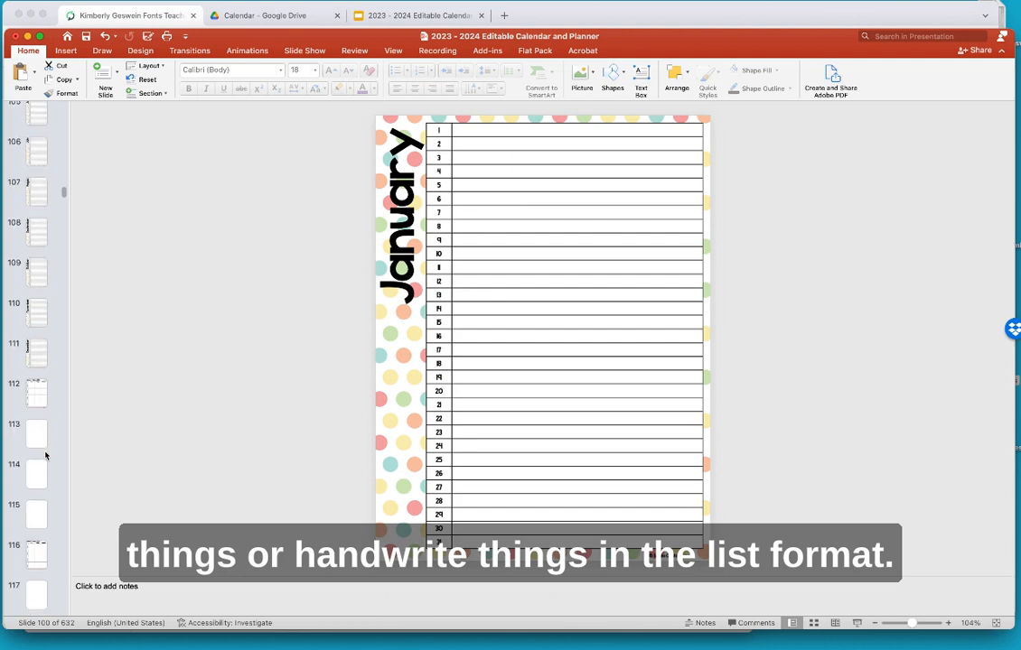
click(35, 294)
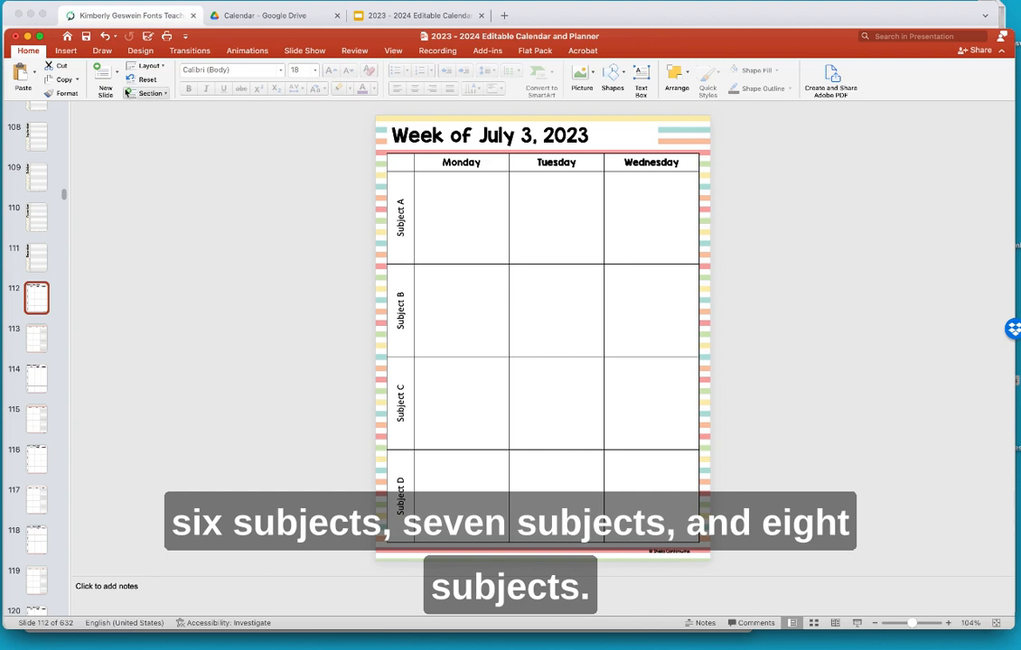
- Switch to Slide Sorter and scroll through all 632 thumbnails down to the Holidays list
click(390, 52)
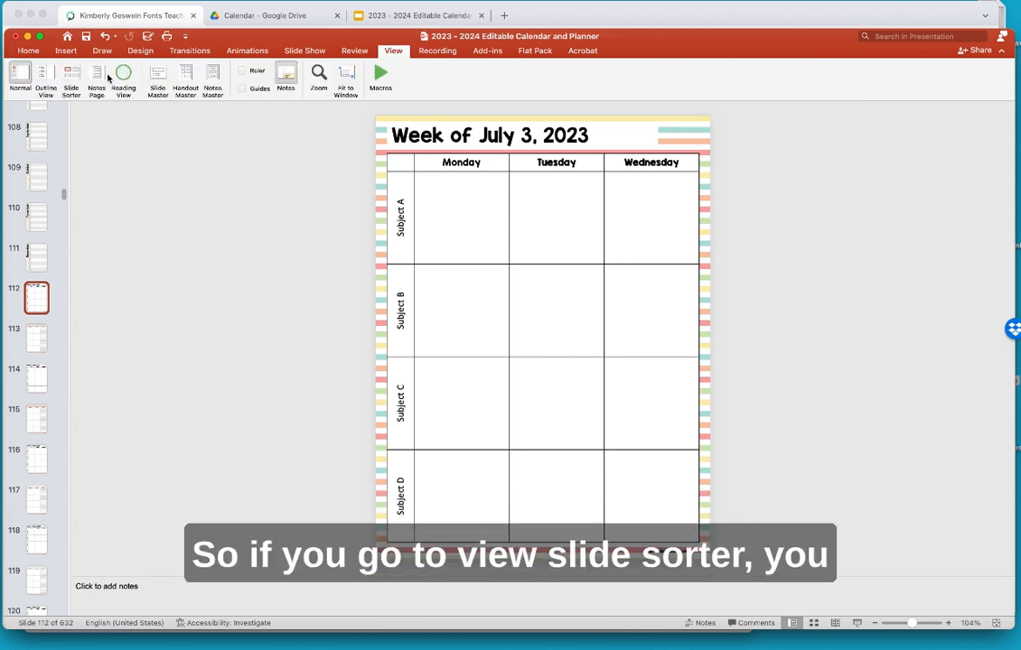
click(66, 75)
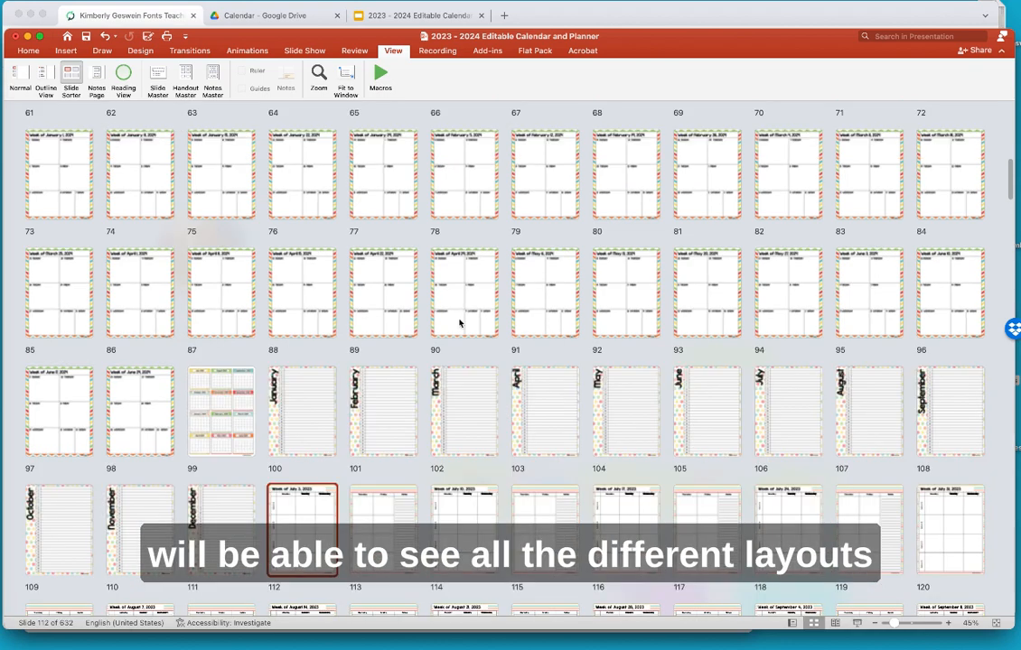
scroll(459, 323, down, 6)
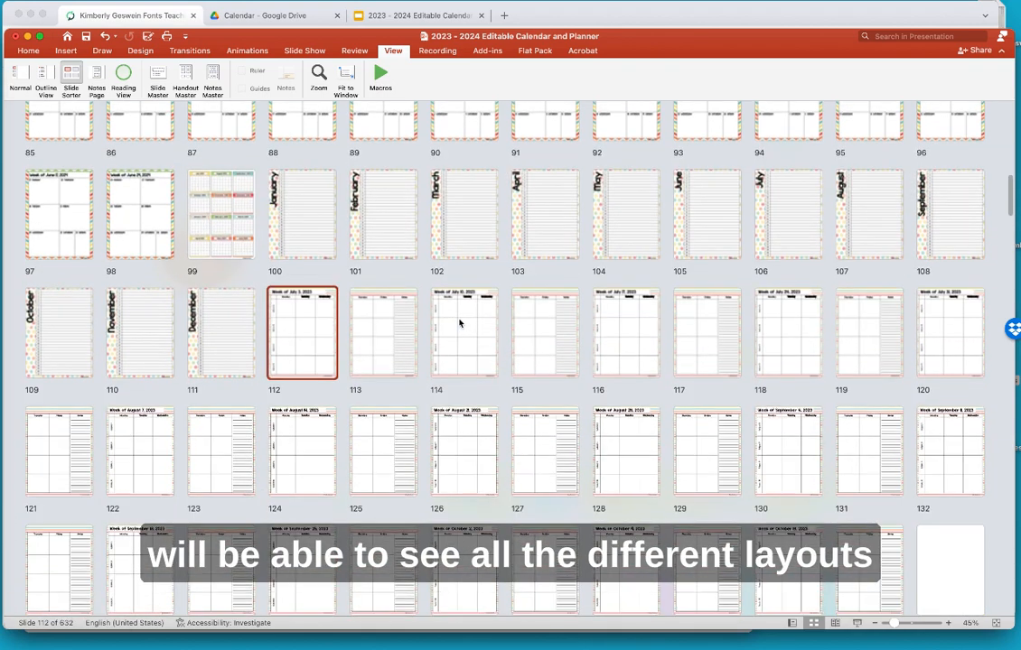
scroll(458, 322, down, 2)
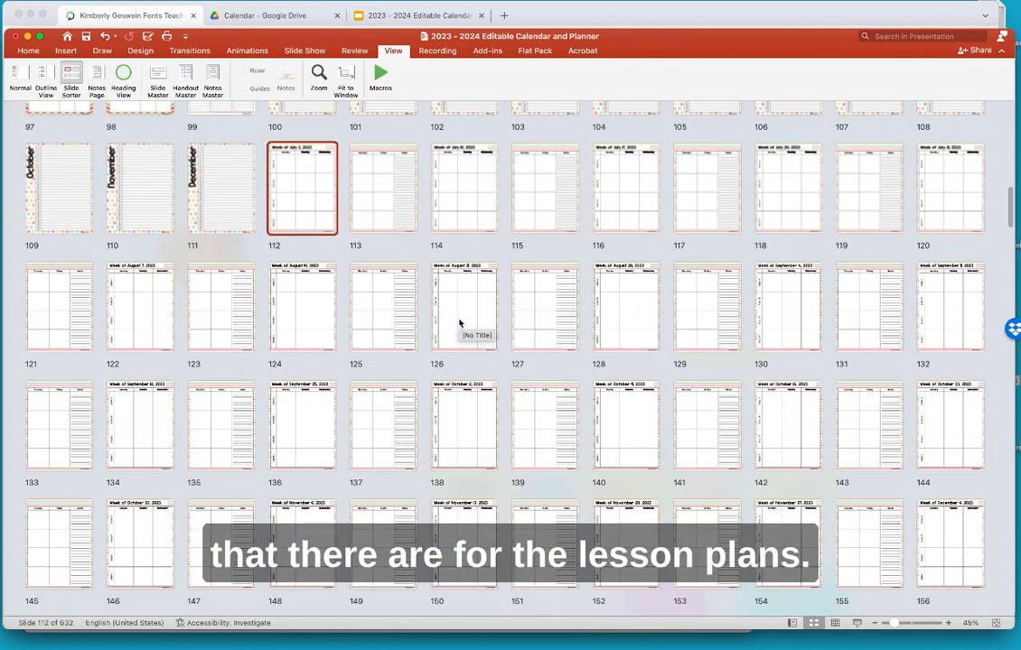
scroll(459, 323, down, 12)
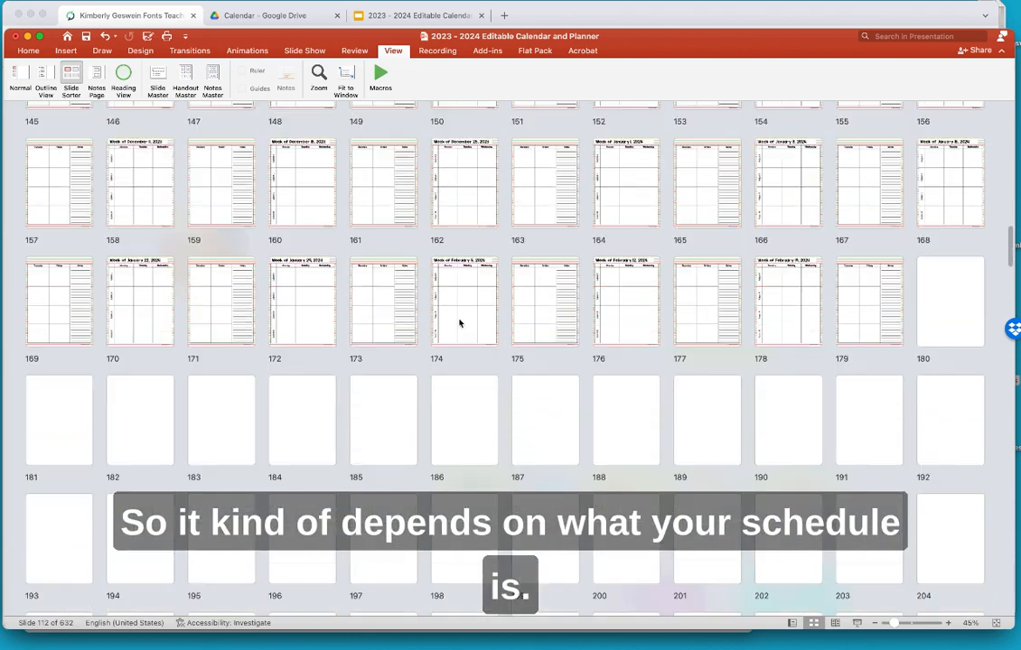
scroll(459, 322, down, 6)
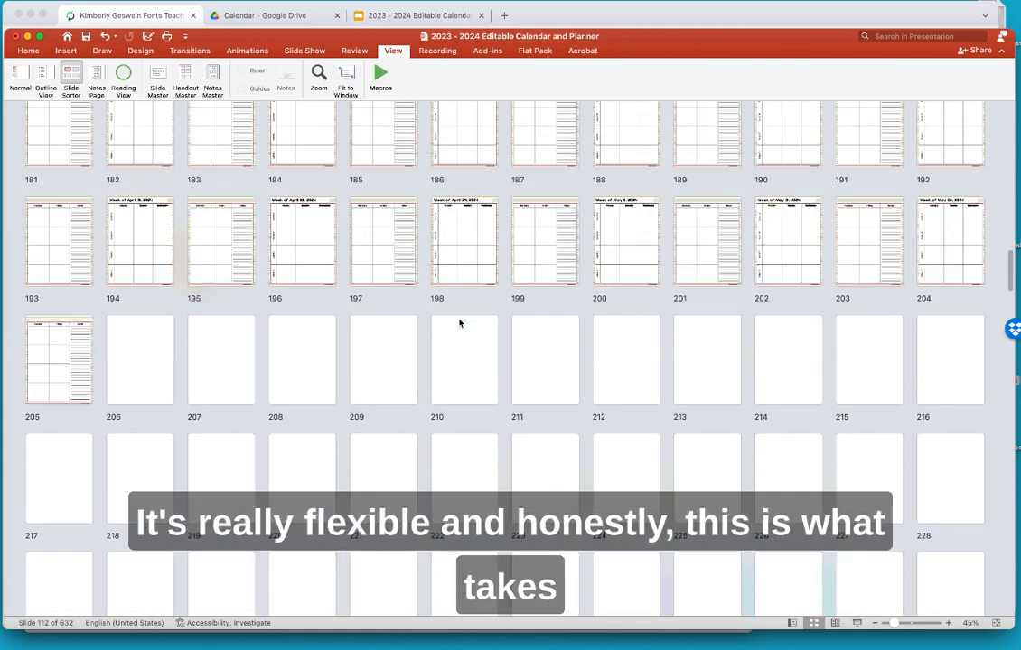
scroll(459, 323, down, 4)
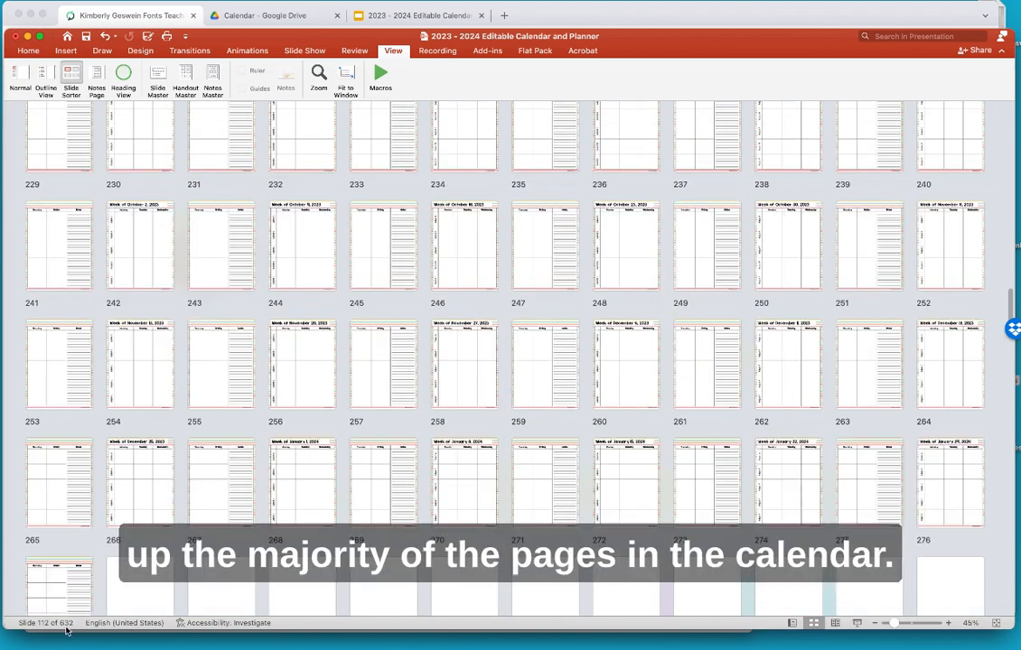
scroll(381, 479, down, 8)
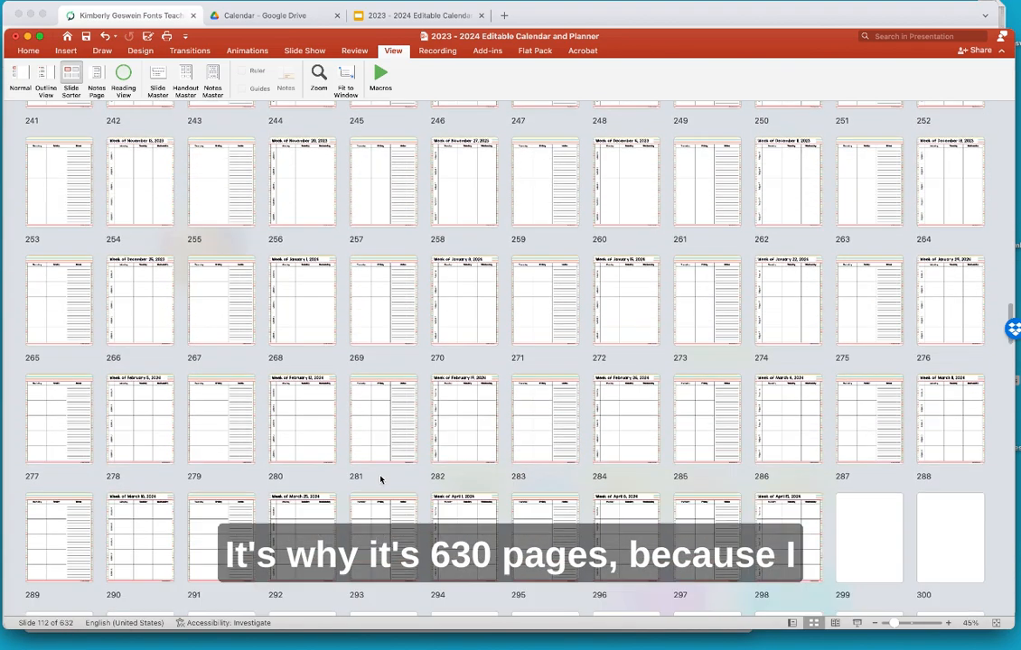
scroll(380, 480, down, 5)
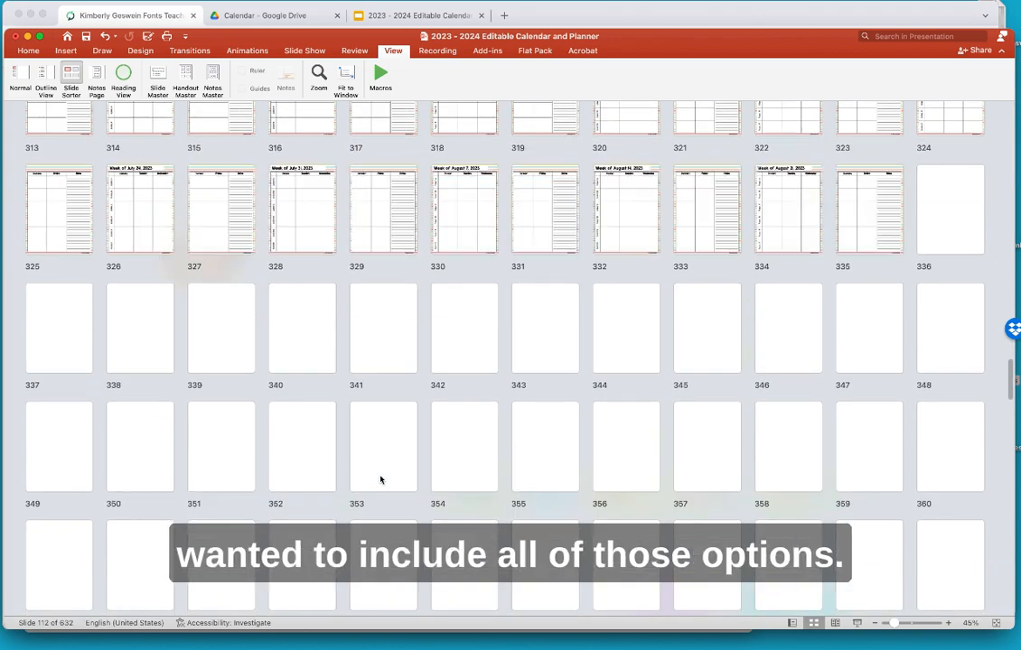
scroll(381, 480, down, 6)
scroll(380, 480, down, 6)
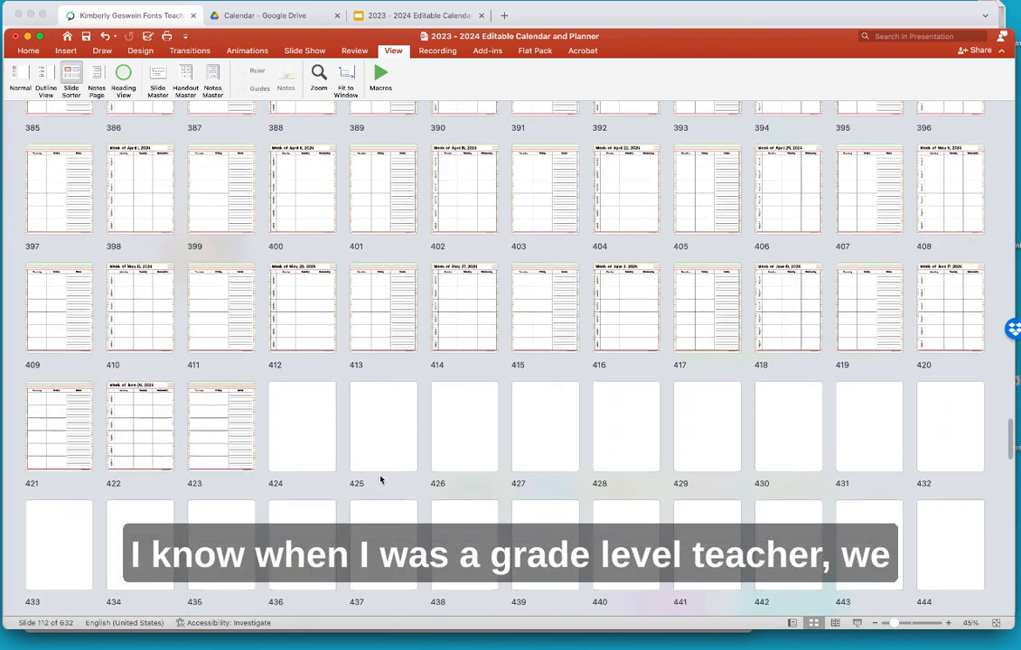
scroll(380, 480, down, 3)
scroll(380, 480, down, 3)
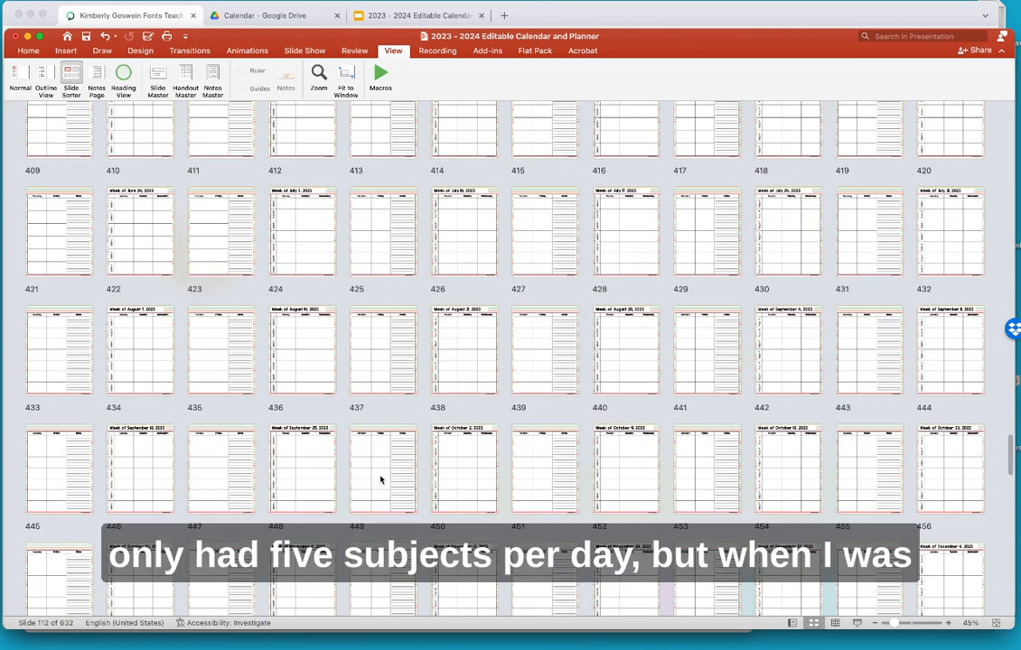
scroll(380, 480, down, 4)
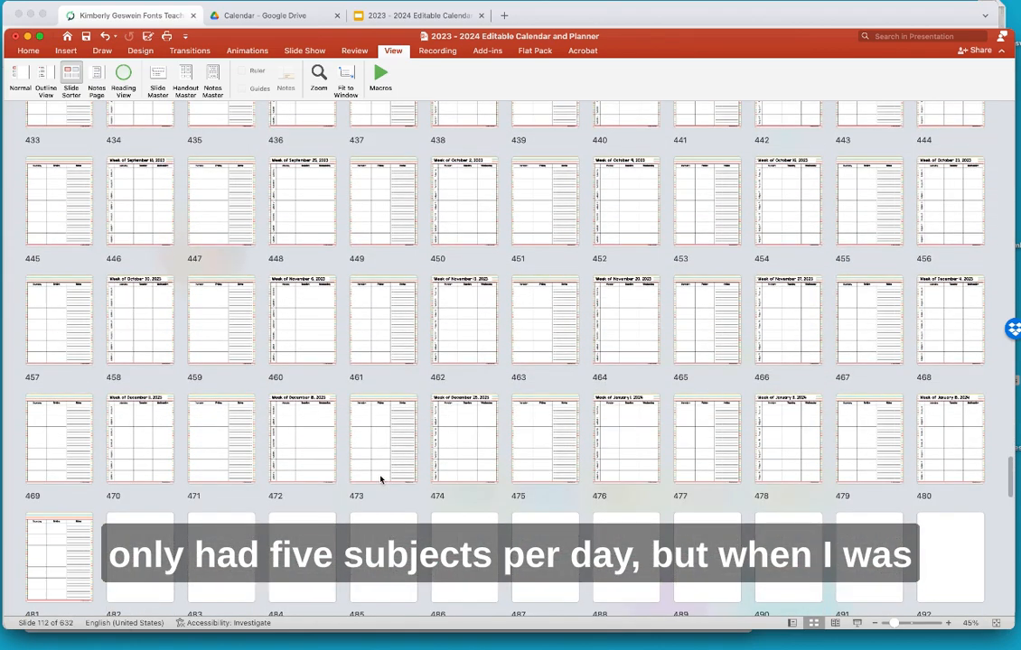
scroll(380, 480, down, 2)
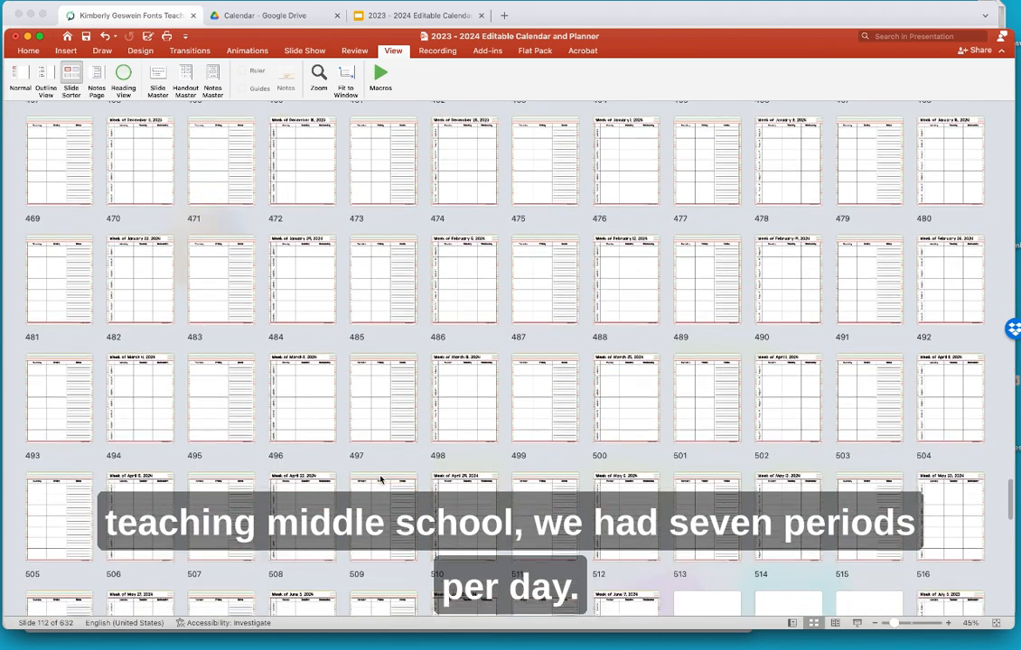
scroll(380, 480, down, 3)
scroll(381, 480, down, 2)
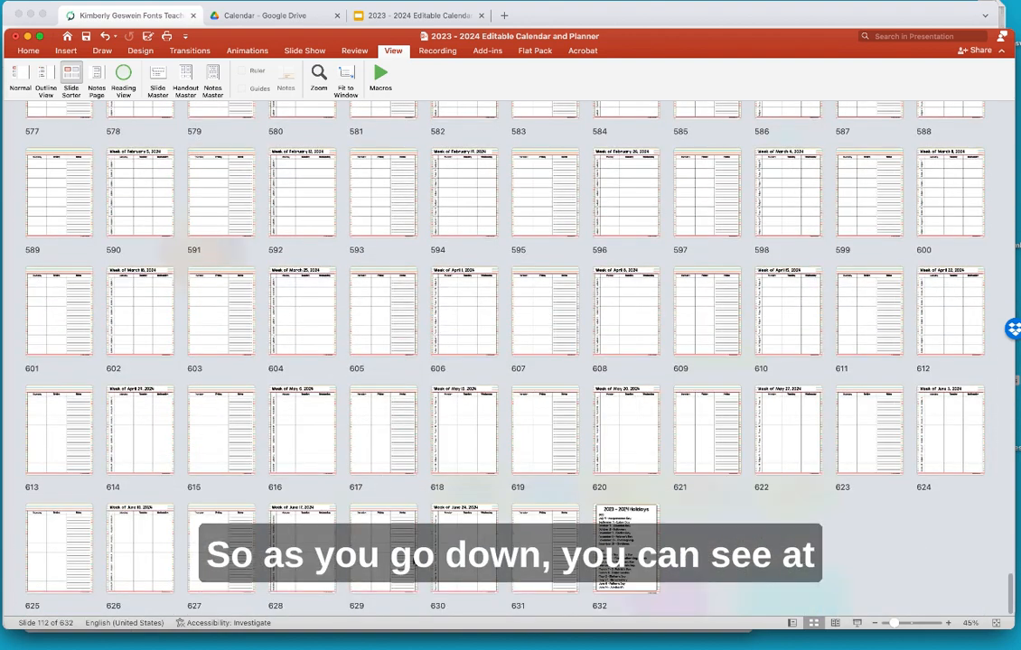
click(489, 540)
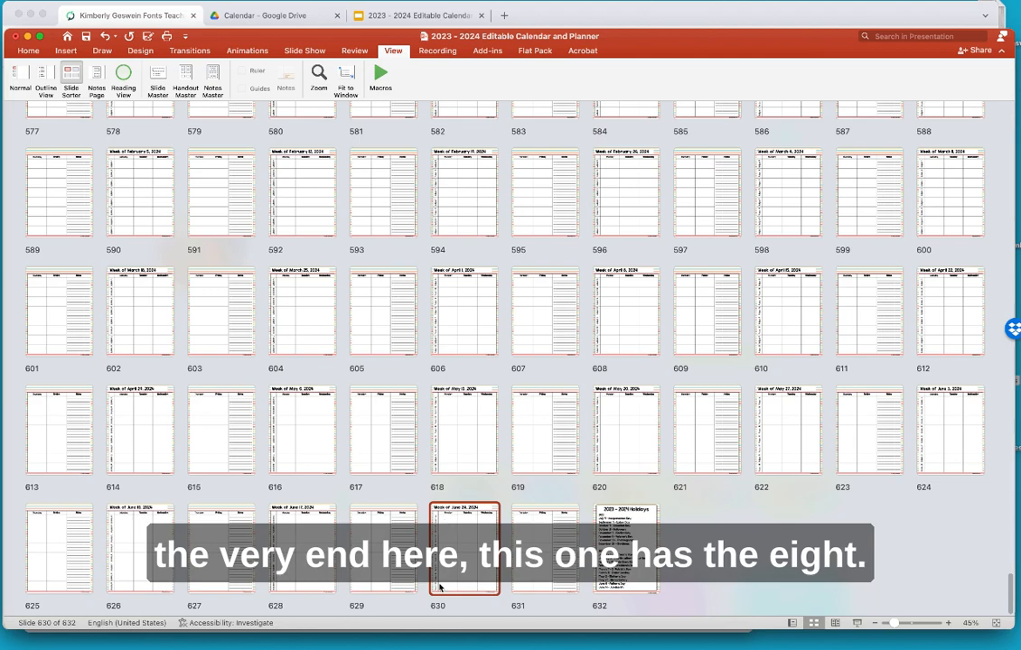
scroll(452, 326, up, 15)
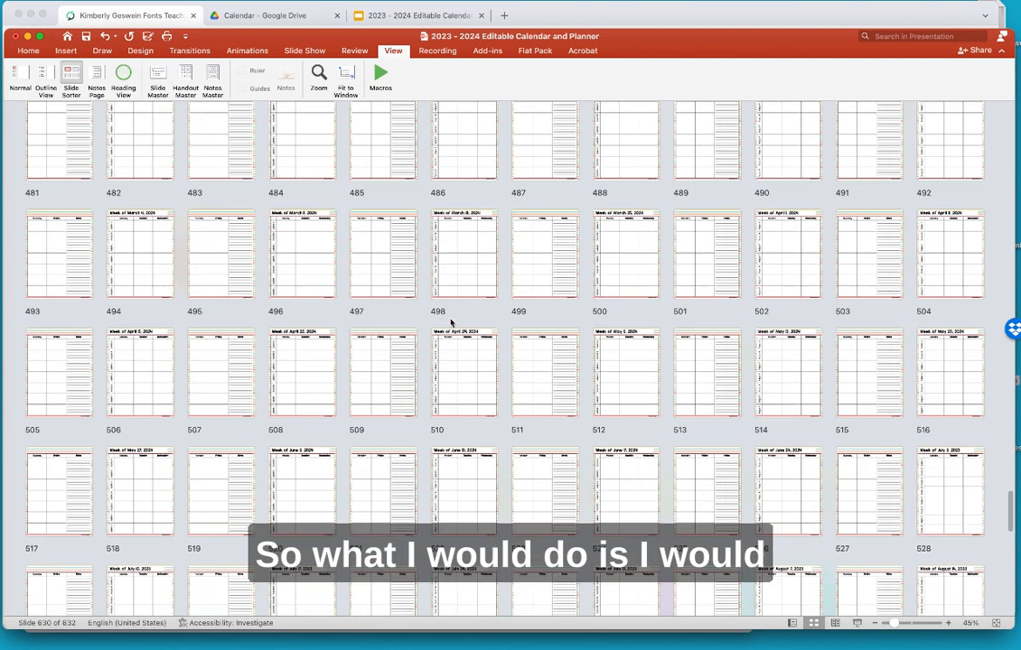
scroll(451, 322, up, 20)
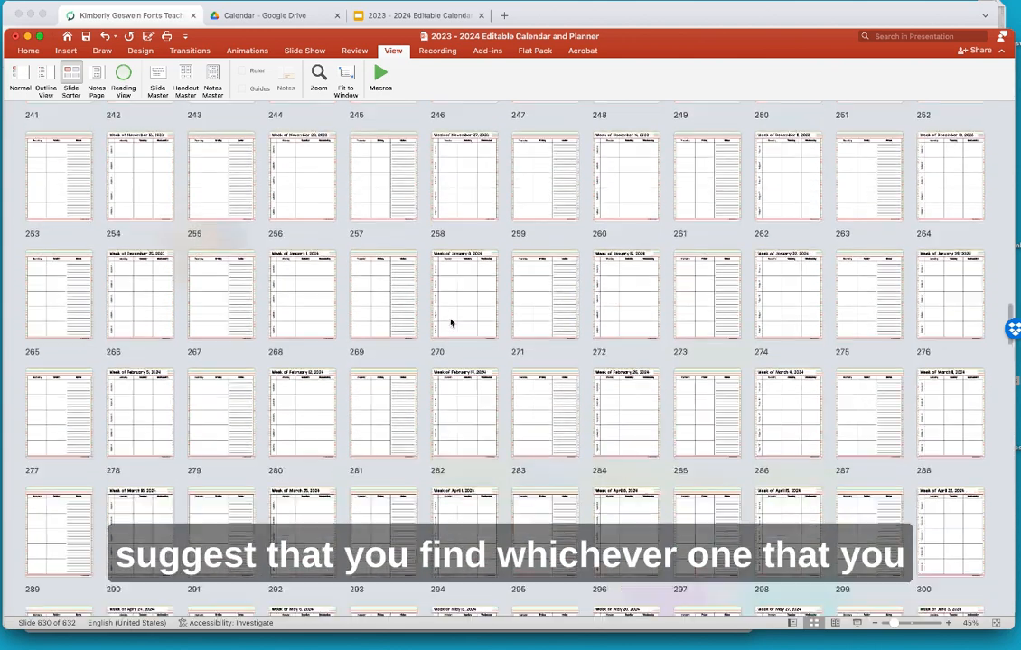
scroll(451, 322, up, 6)
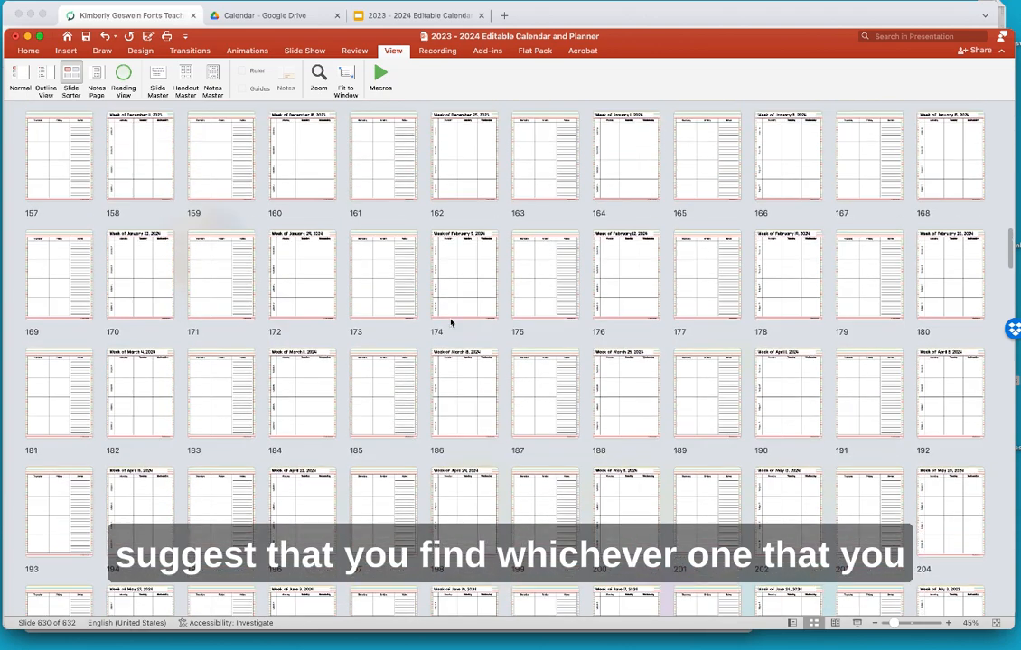
scroll(451, 323, up, 5)
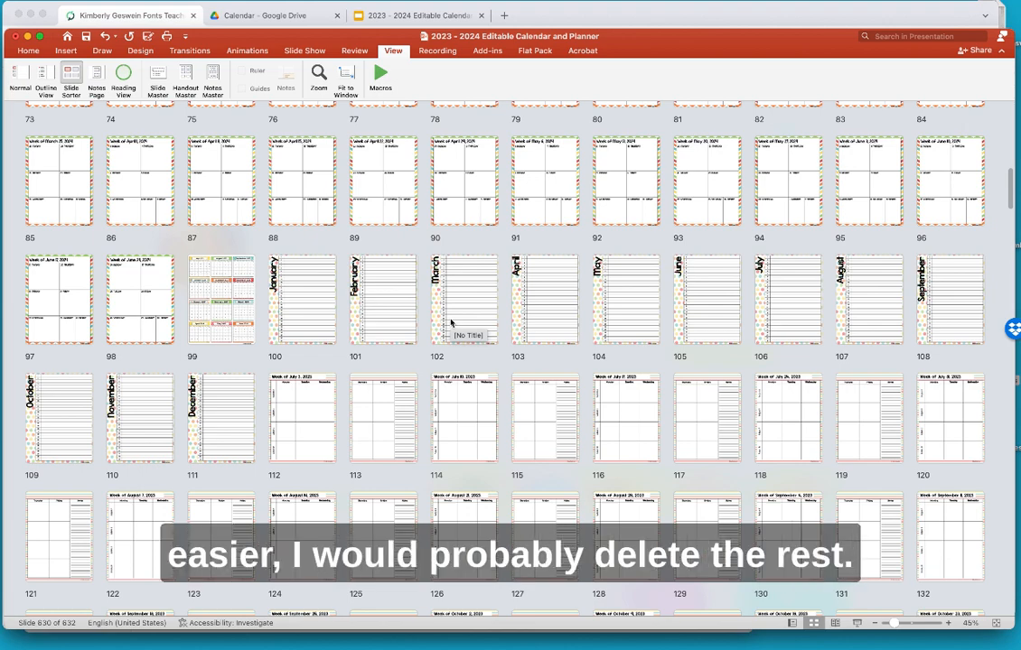
scroll(448, 327, down, 2)
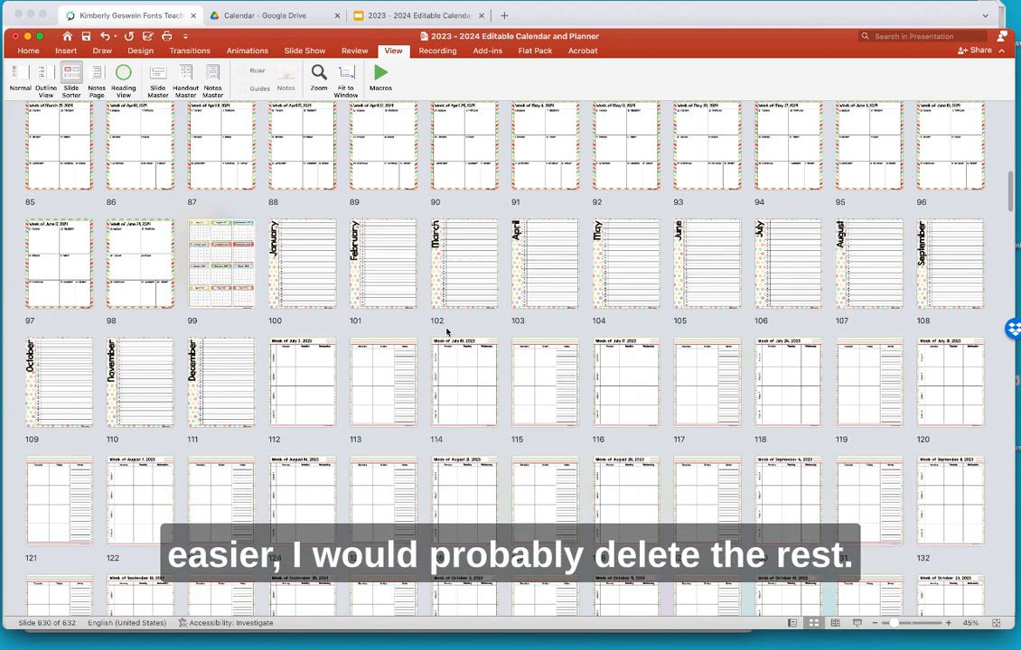
scroll(446, 333, down, 2)
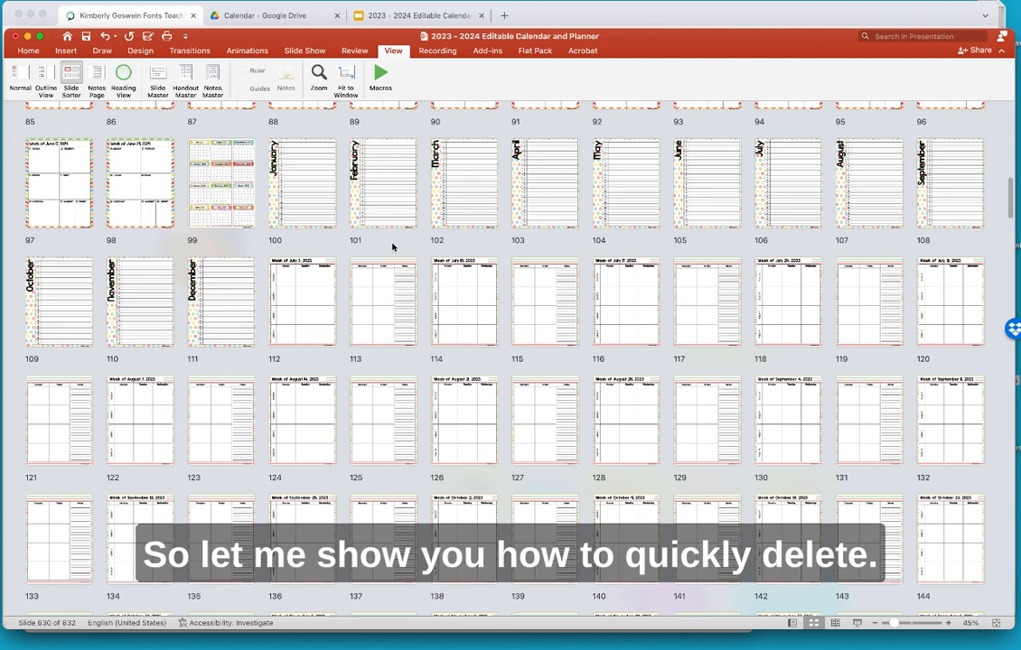
- Select slides 112 through 215 in Slide Sorter and delete them, leaving 528 slides
click(292, 327)
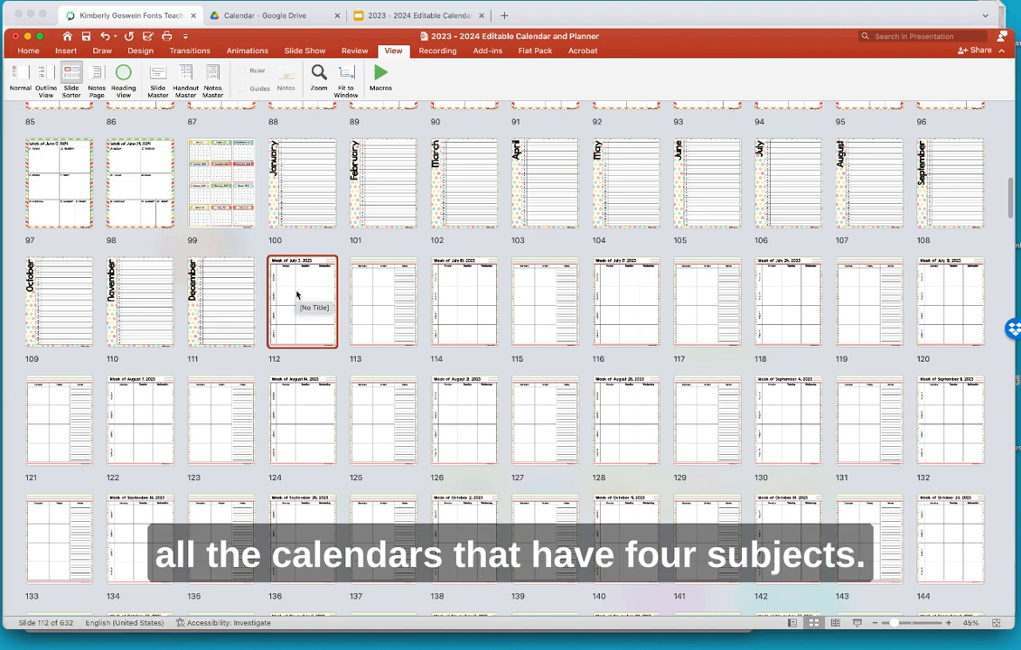
scroll(383, 378, down, 3)
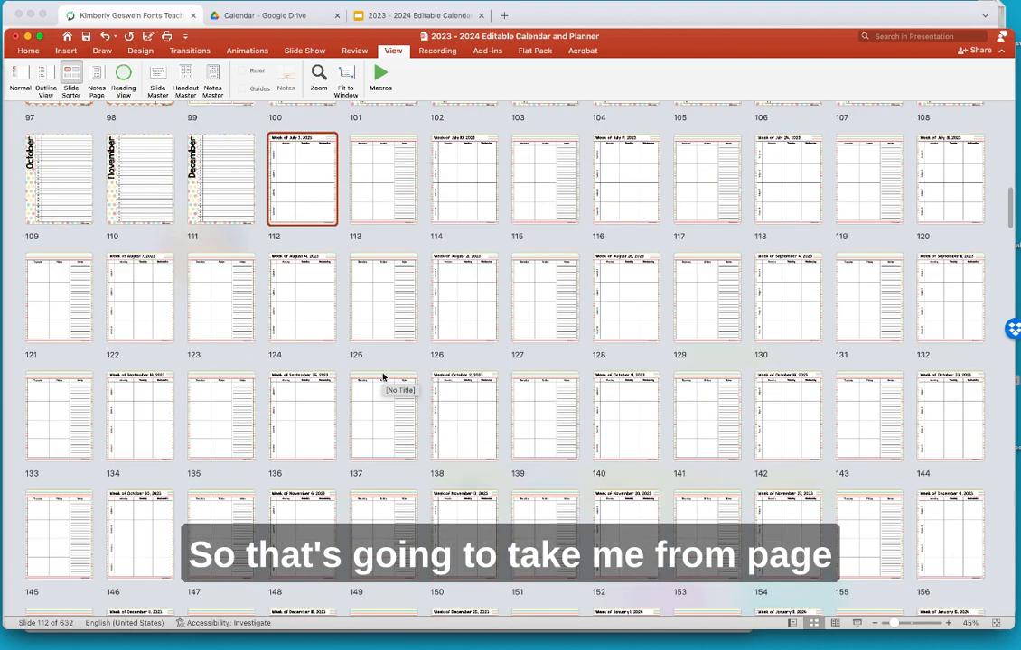
scroll(383, 378, down, 8)
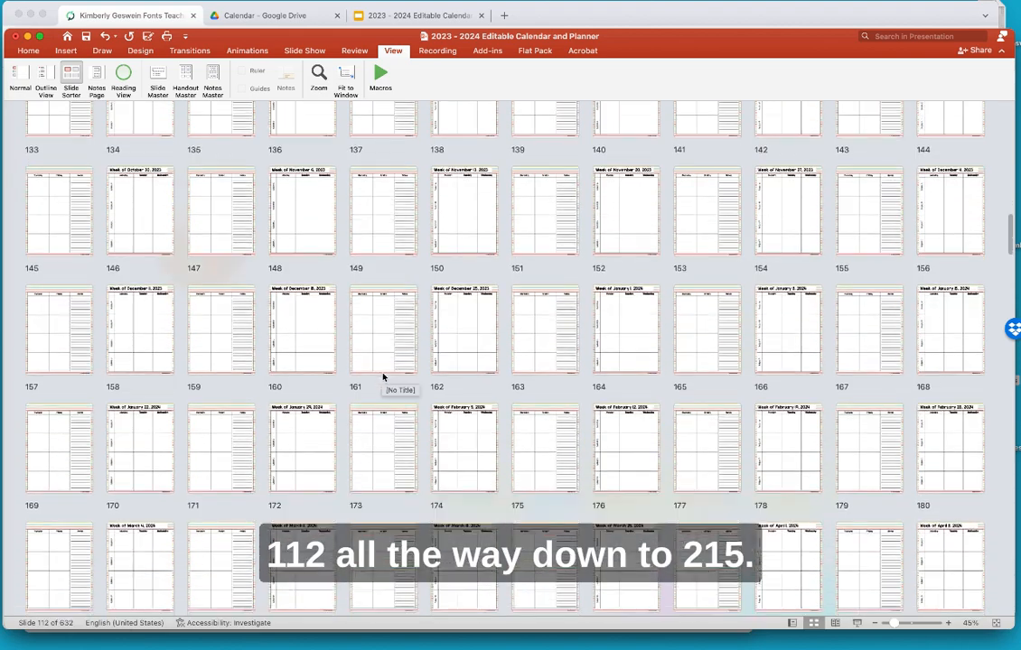
scroll(383, 378, down, 8)
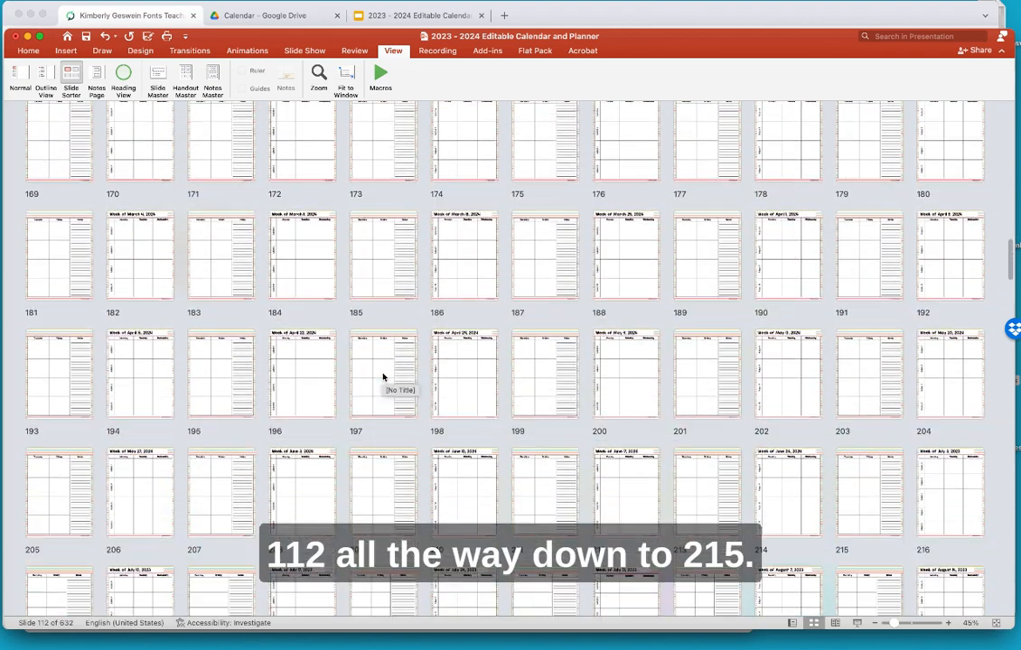
scroll(383, 377, down, 5)
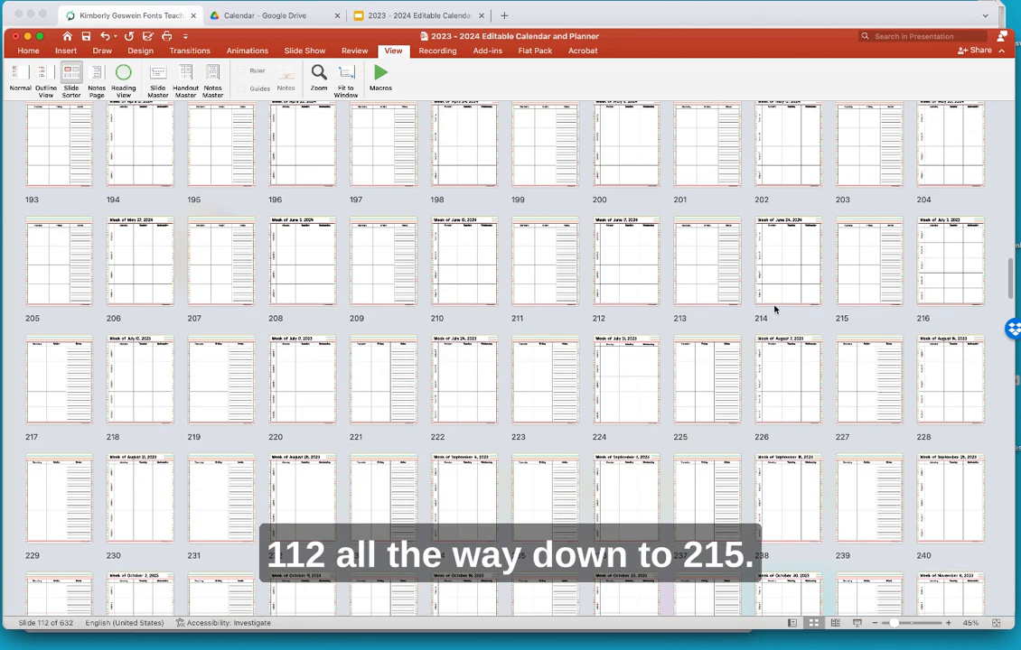
shift+click(866, 283)
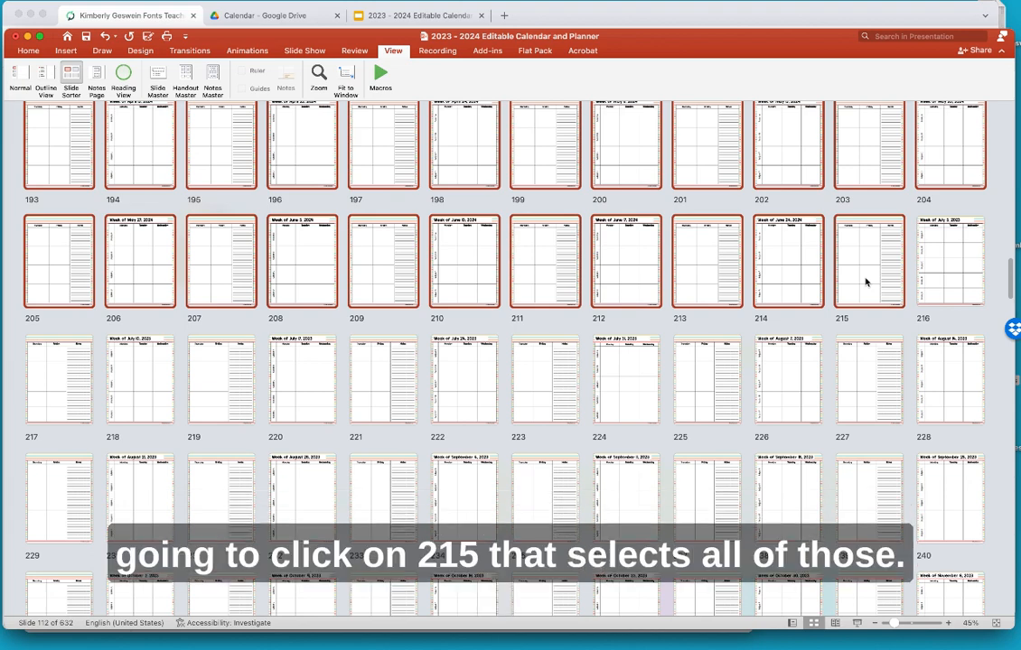
scroll(865, 283, up, 10)
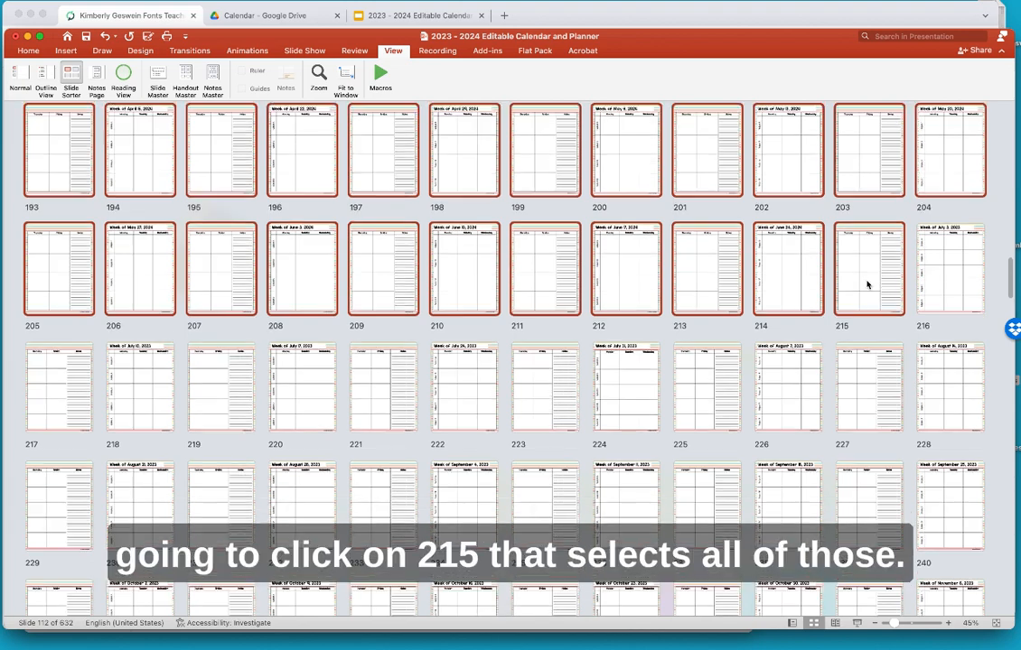
scroll(867, 285, up, 5)
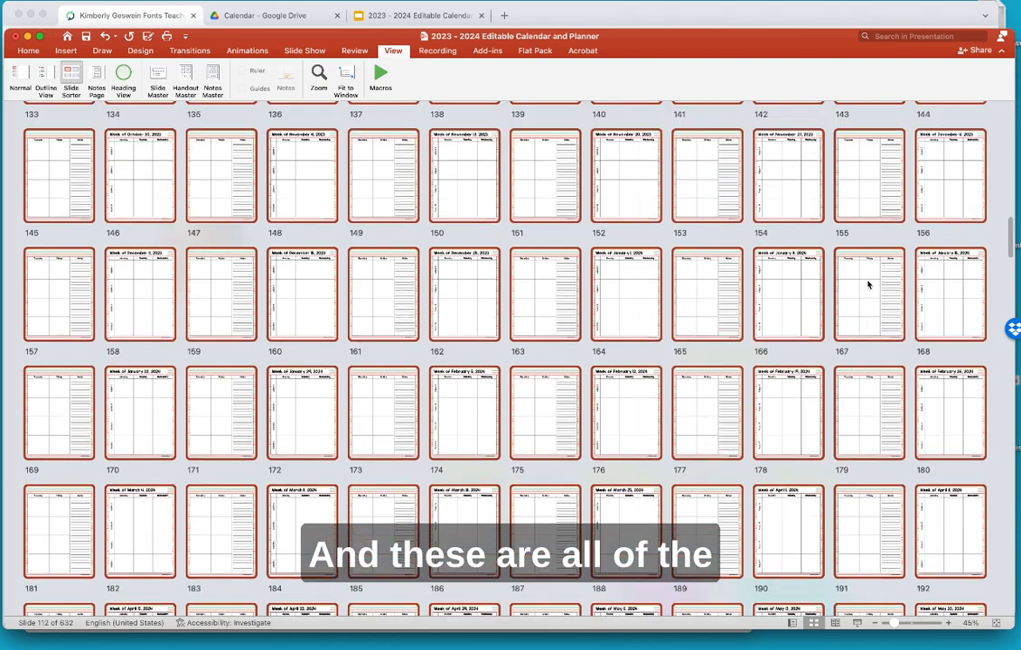
scroll(867, 285, down, 5)
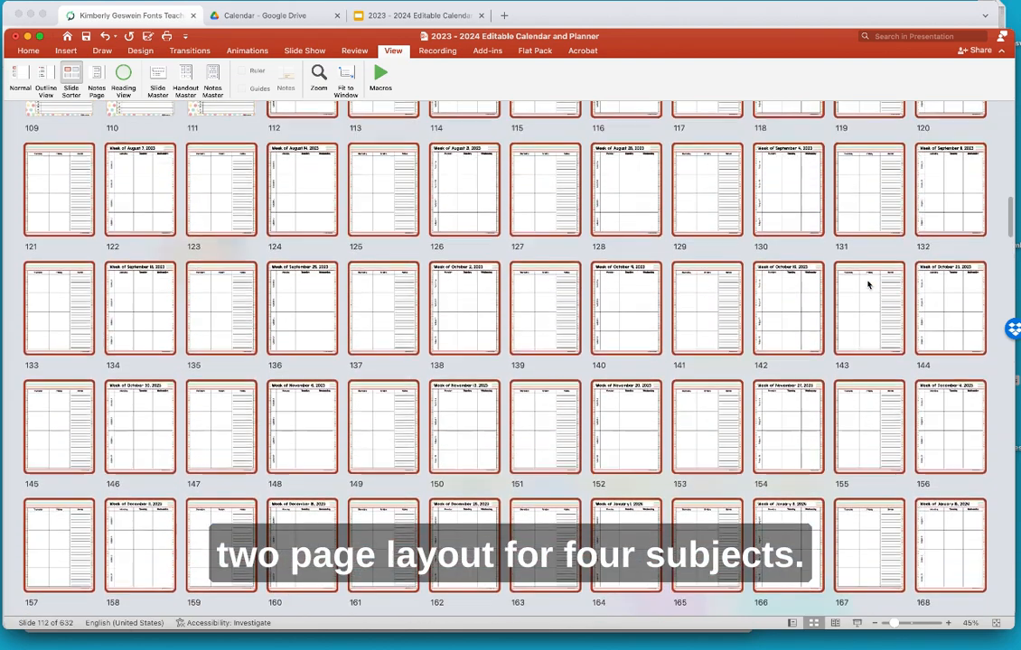
scroll(867, 285, down, 5)
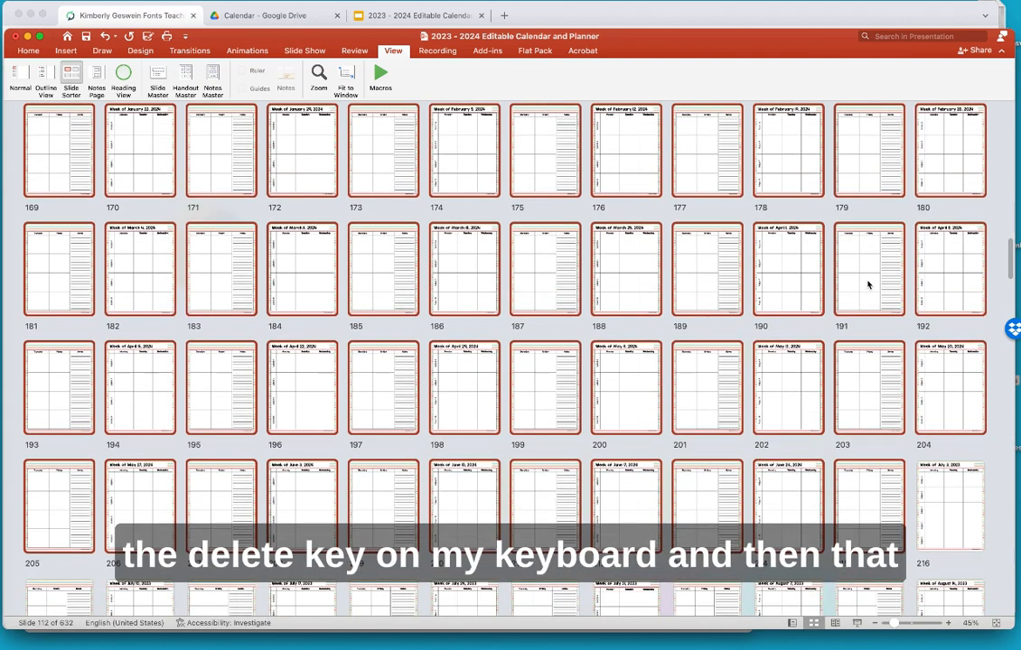
key(Delete)
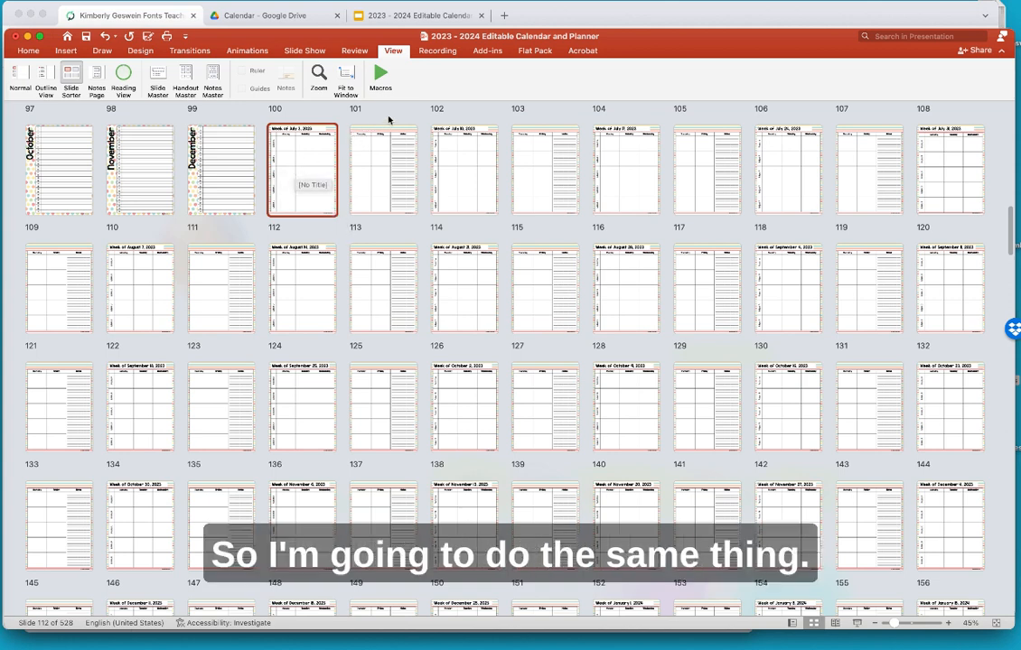
- Select the next block of slides 112 to 215 and delete it, dropping the deck to 424
drag(296, 172, 307, 207)
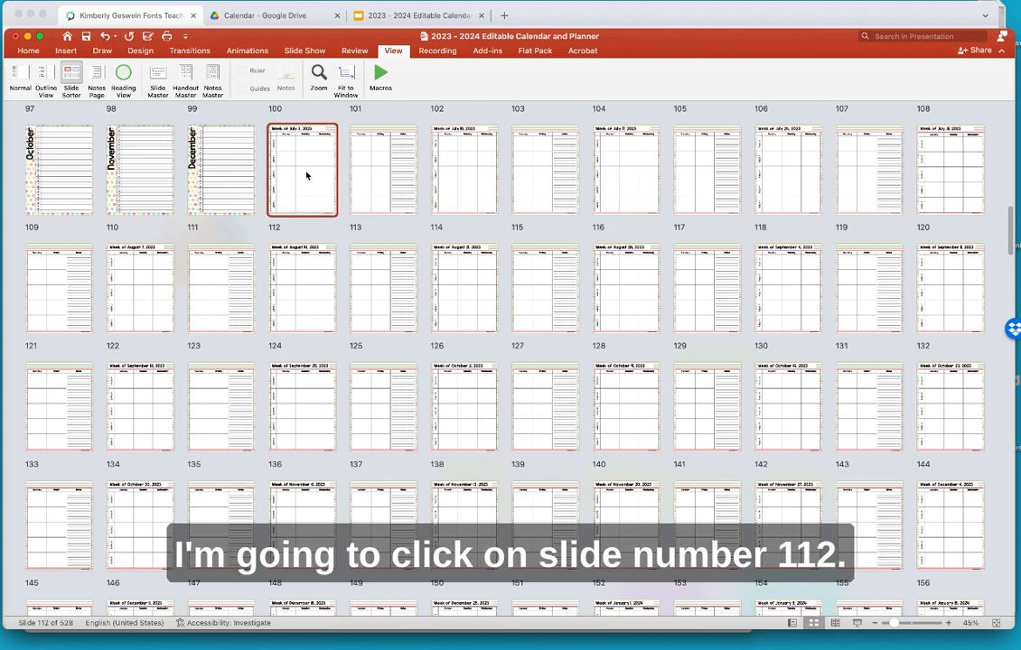
scroll(429, 341, down, 3)
scroll(429, 340, down, 5)
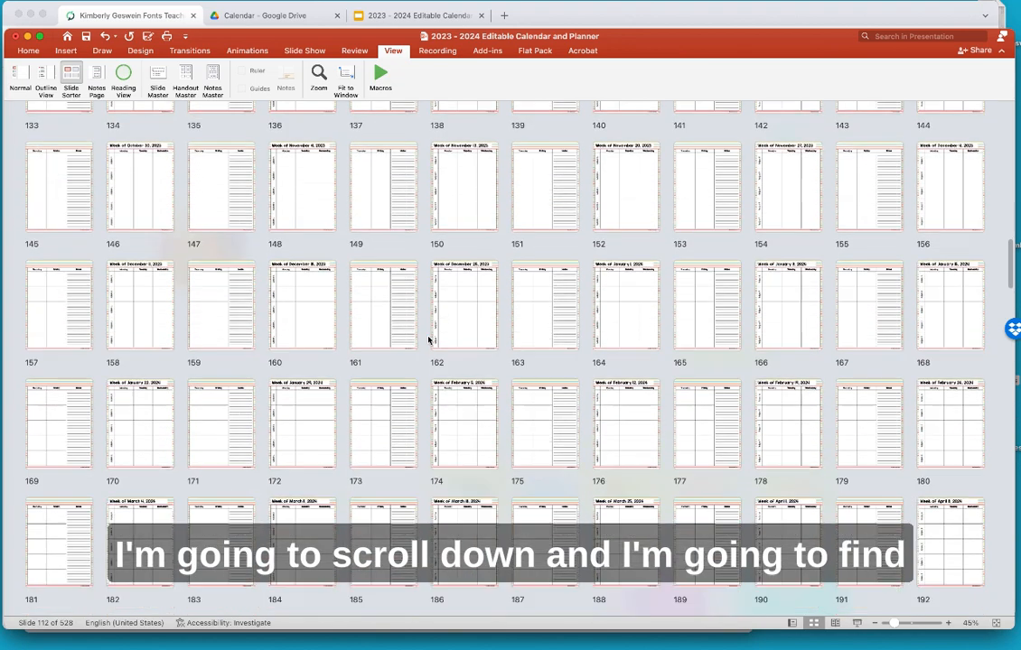
scroll(430, 341, down, 8)
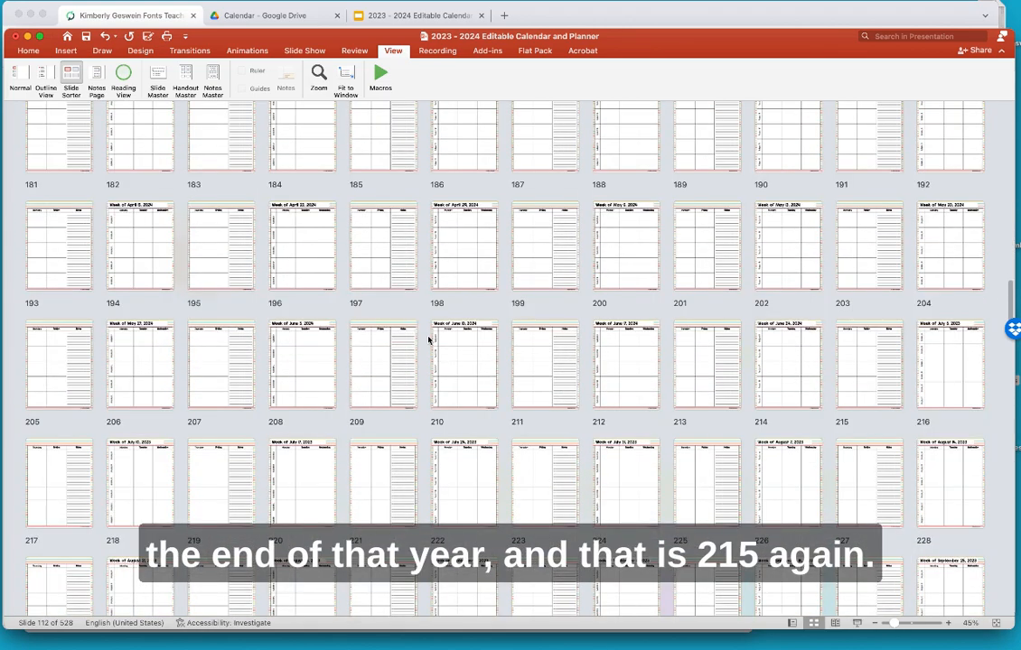
shift+click(867, 362)
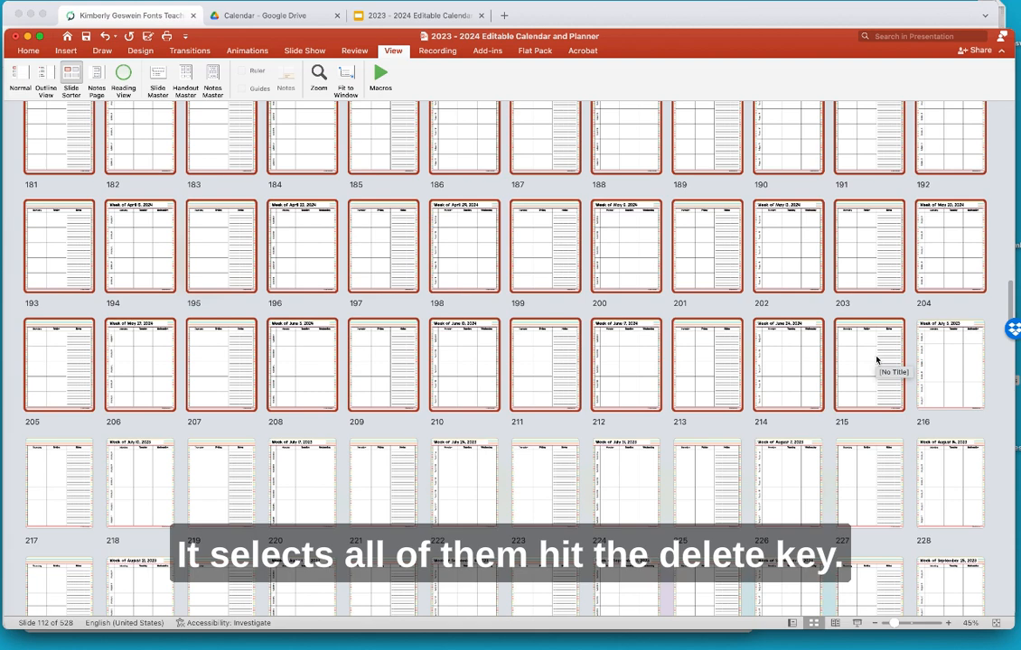
key(Delete)
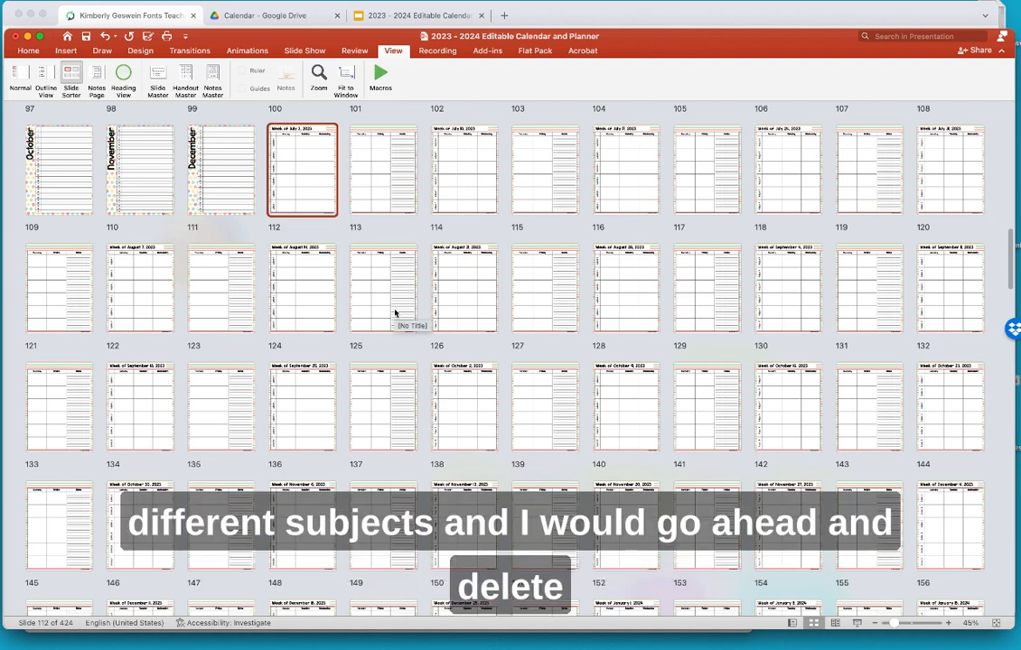
- Open slide 112, Week of July 3, 2023, in Normal view and click into its table
scroll(395, 314, down, 5)
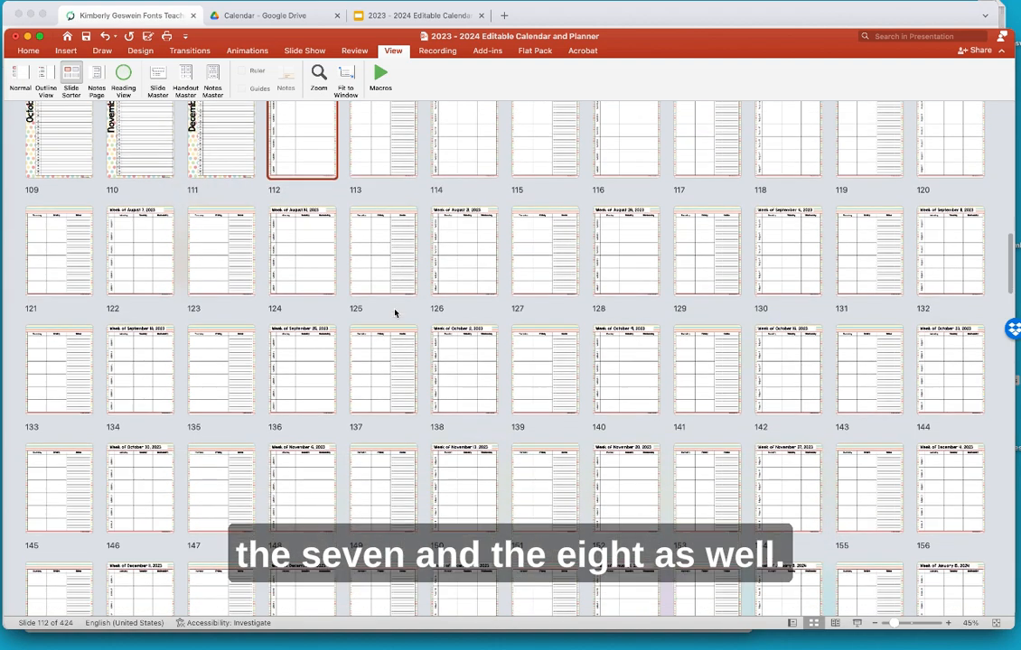
scroll(395, 313, up, 5)
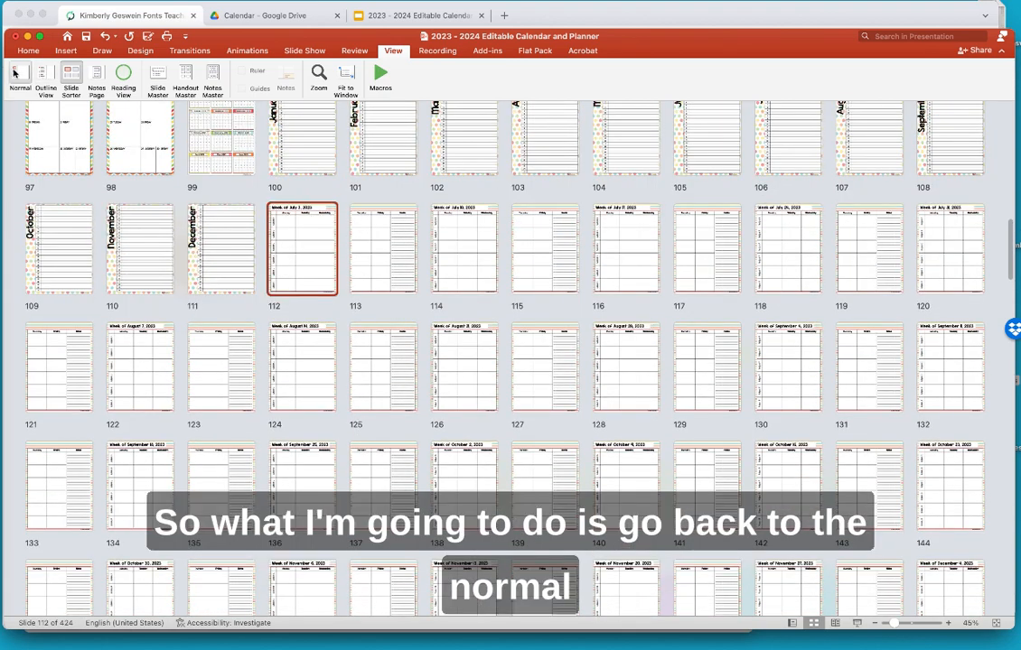
double_click(286, 294)
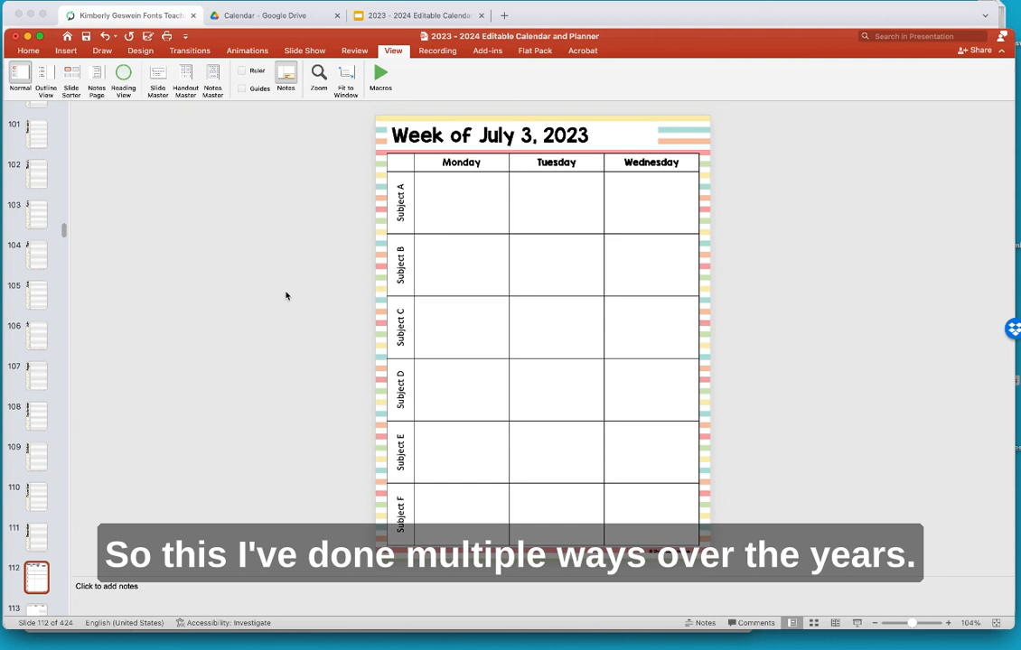
click(456, 163)
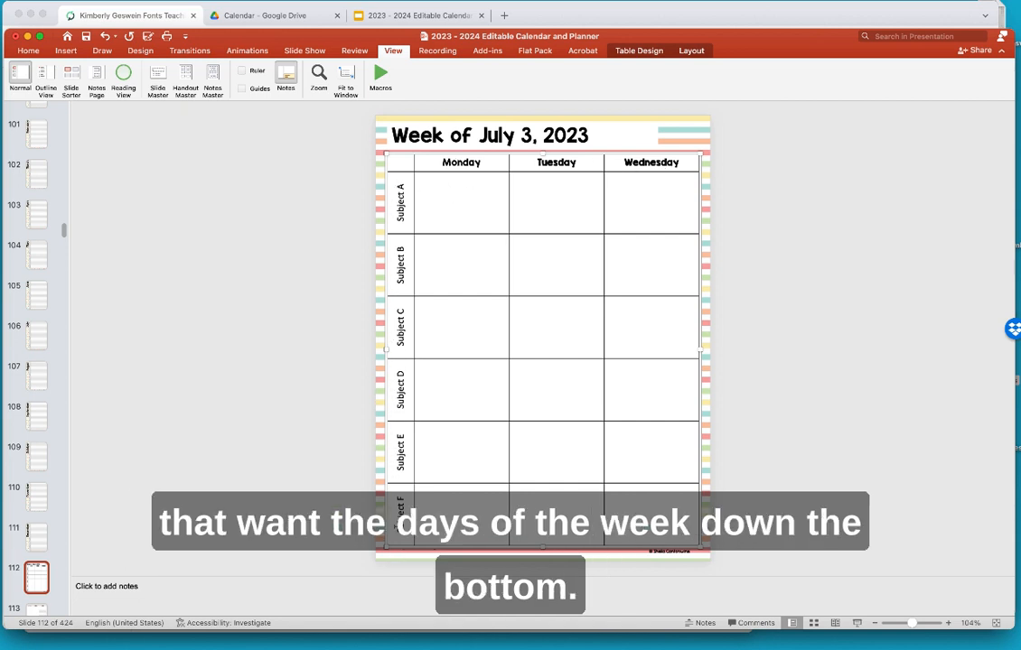
double_click(457, 163)
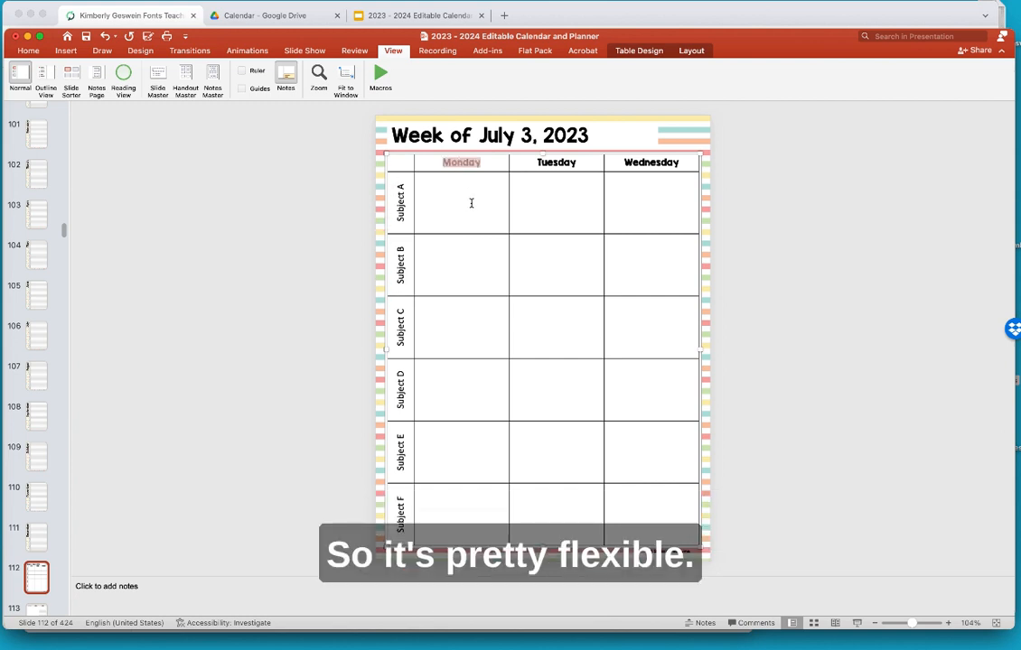
text(Subj)
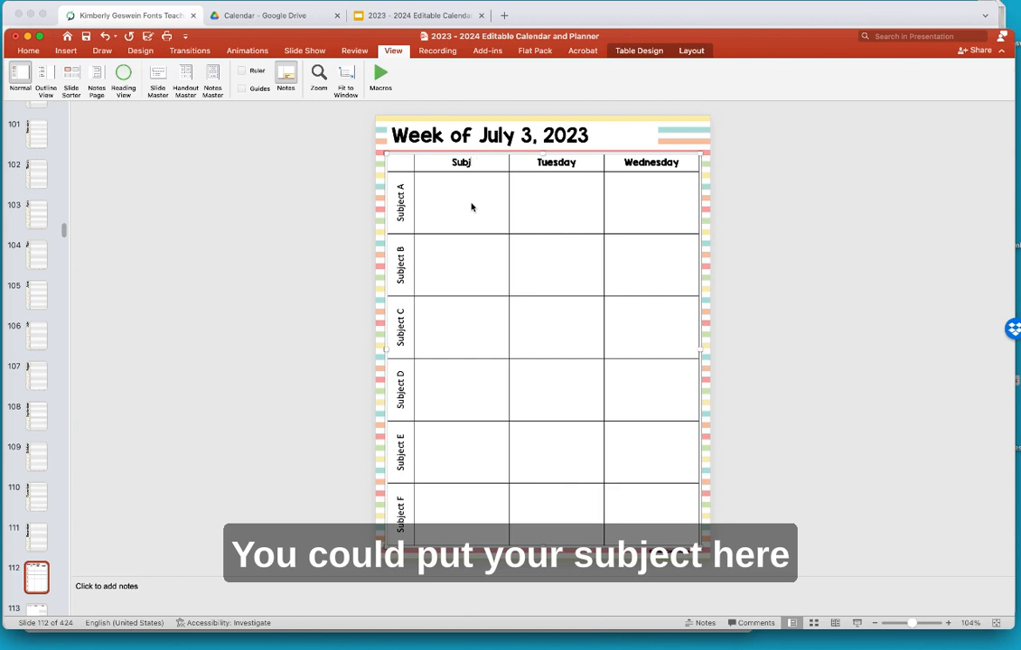
text(ect)
key(BackSpace)
key(BackSpace)
key(BackSpace)
key(BackSpace)
key(BackSpace)
key(BackSpace)
key(BackSpace)
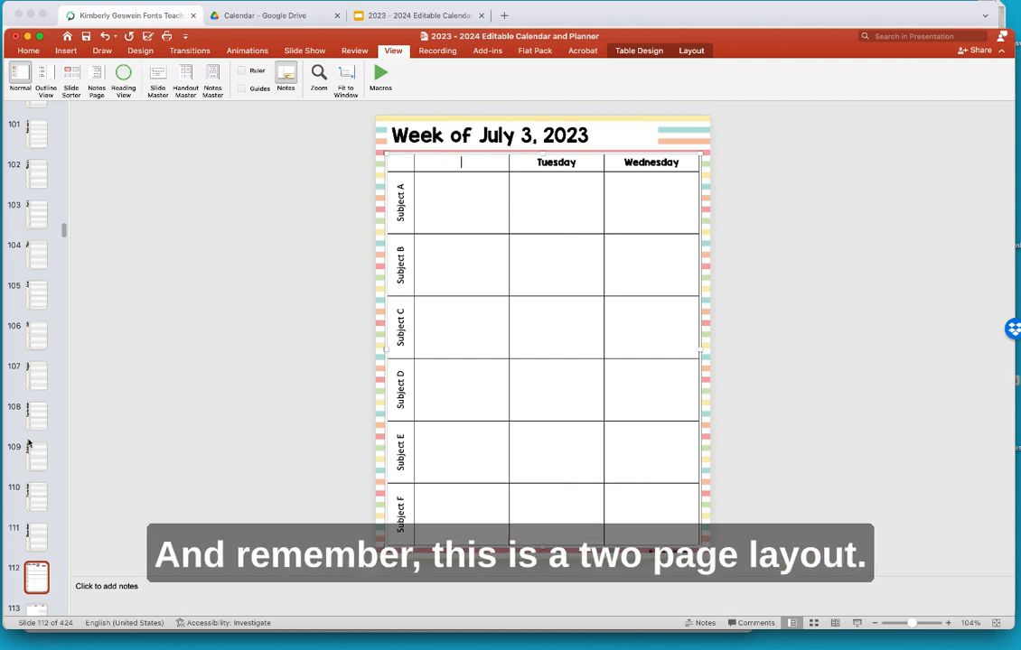
scroll(28, 438, down, 5)
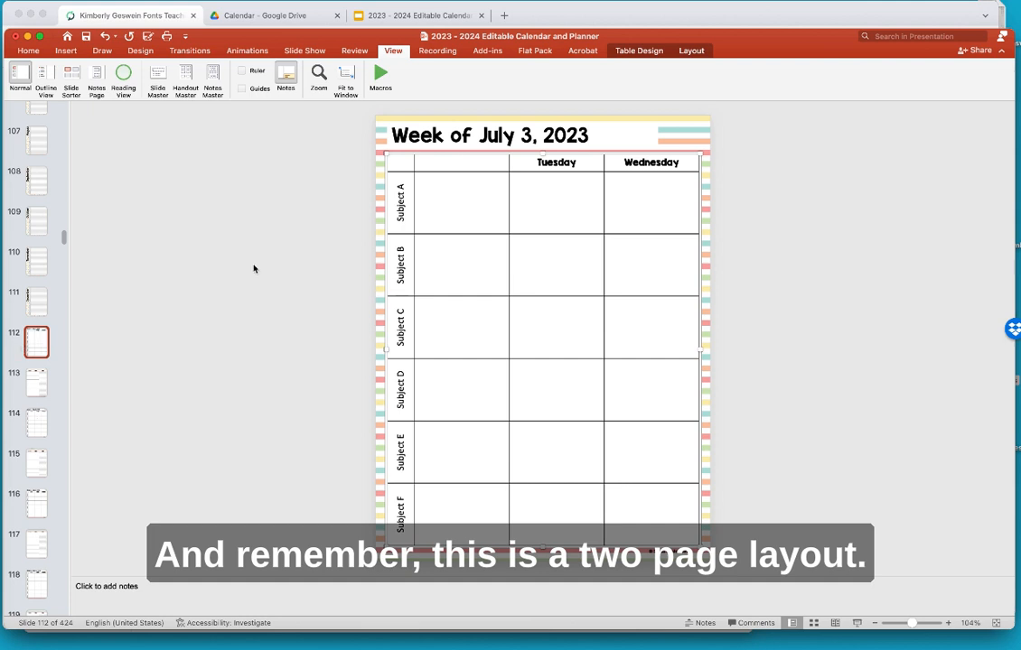
click(32, 386)
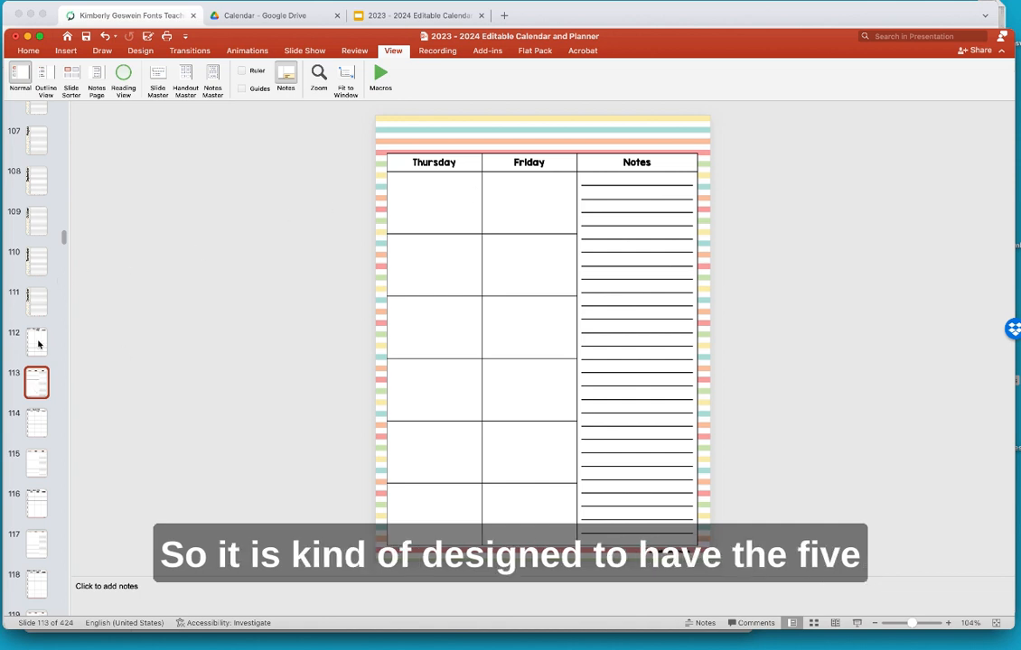
click(39, 344)
click(460, 160)
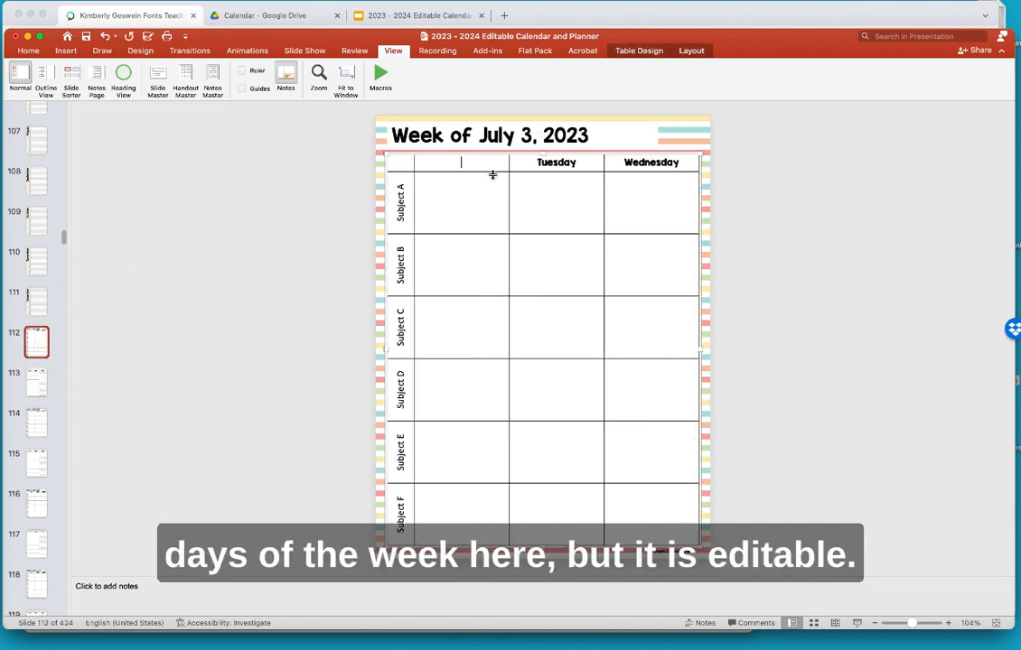
text(Monday)
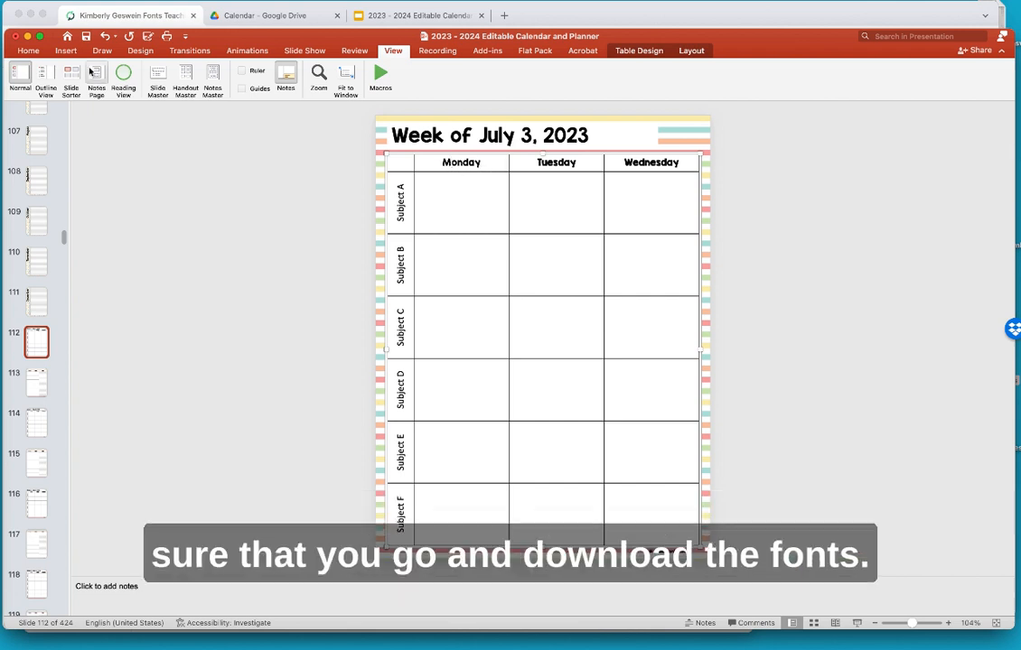
click(28, 51)
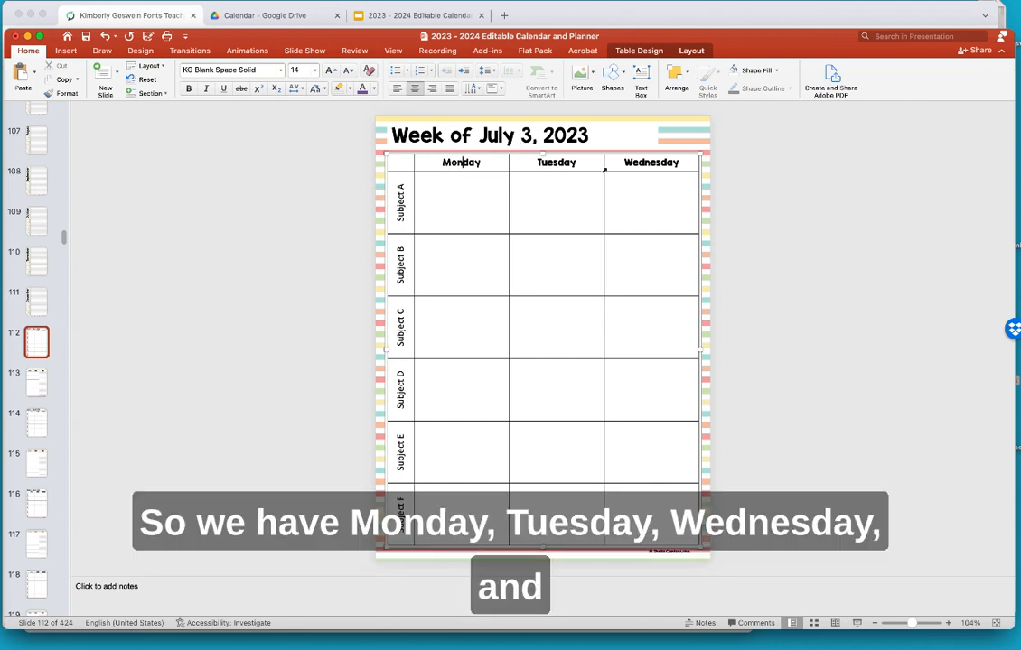
click(32, 384)
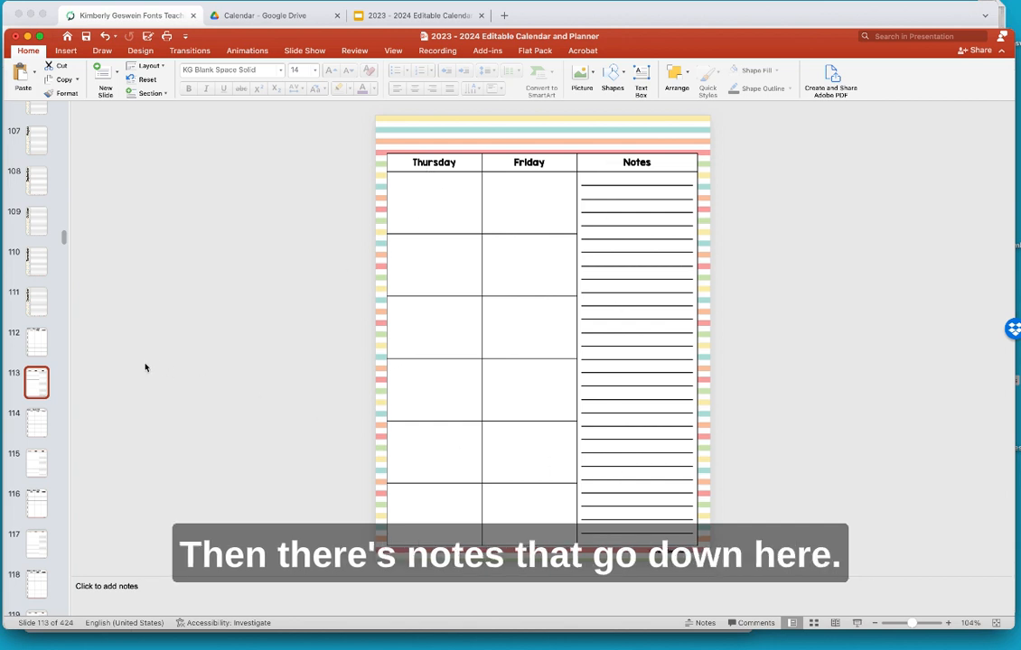
click(36, 339)
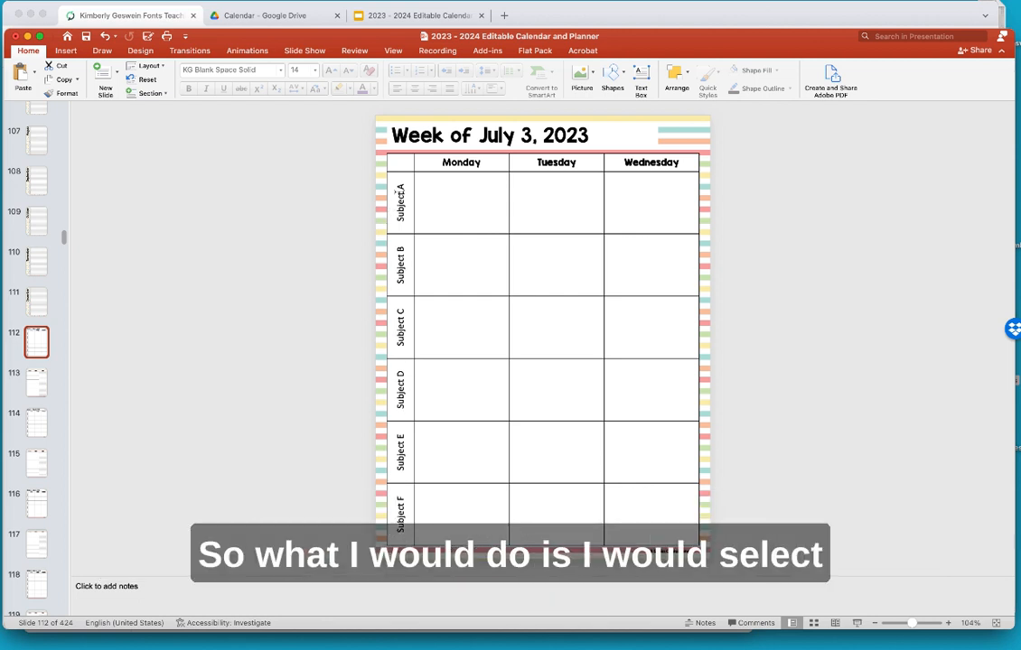
- Select the Subject A row label text and copy it
click(400, 189)
drag(401, 189, 398, 210)
right_click(398, 210)
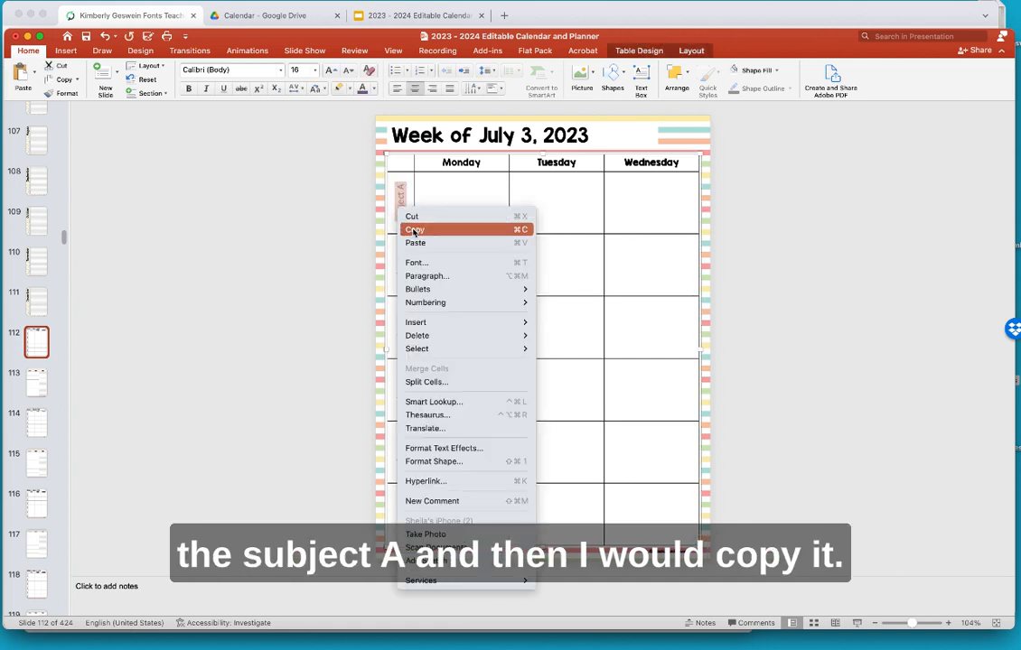
click(415, 229)
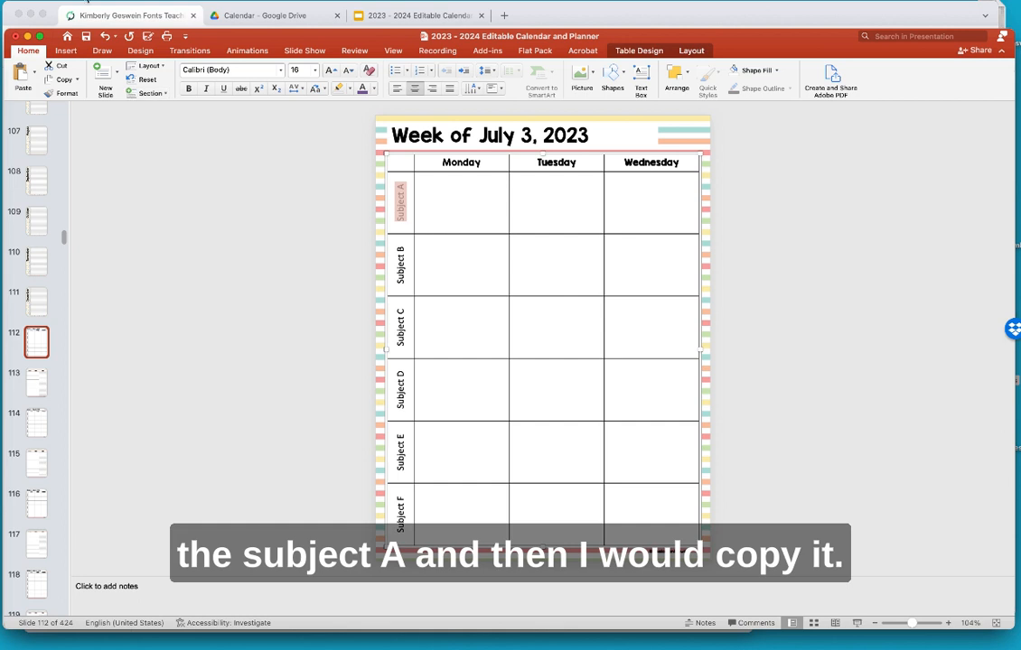
- Open the Find and Replace pane from the Edit menu's Find submenu
click(75, 0)
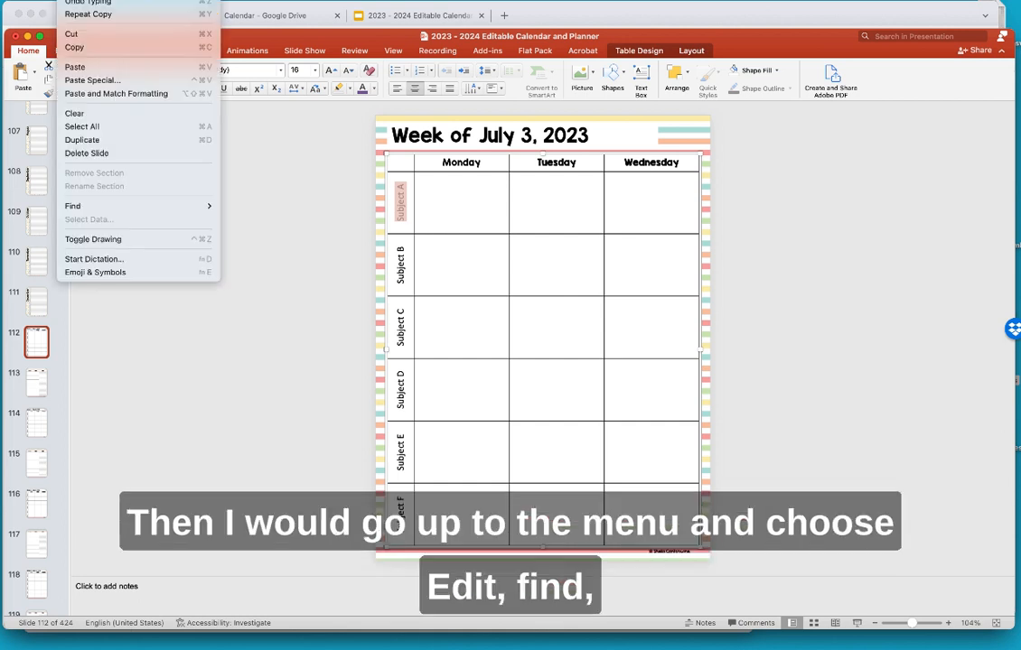
mouse_move(114, 212)
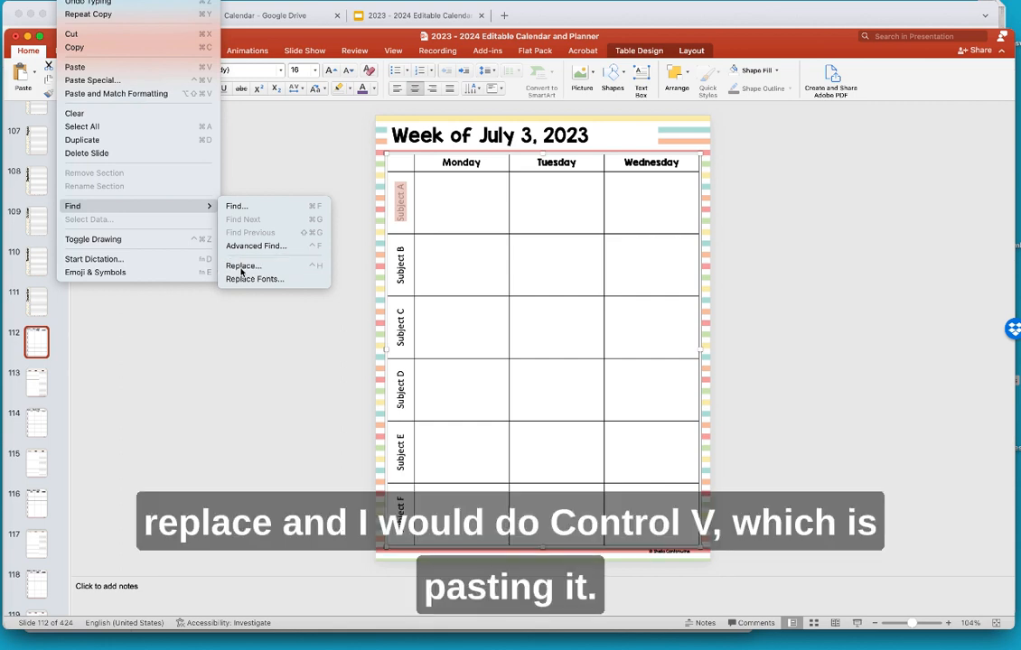
click(241, 268)
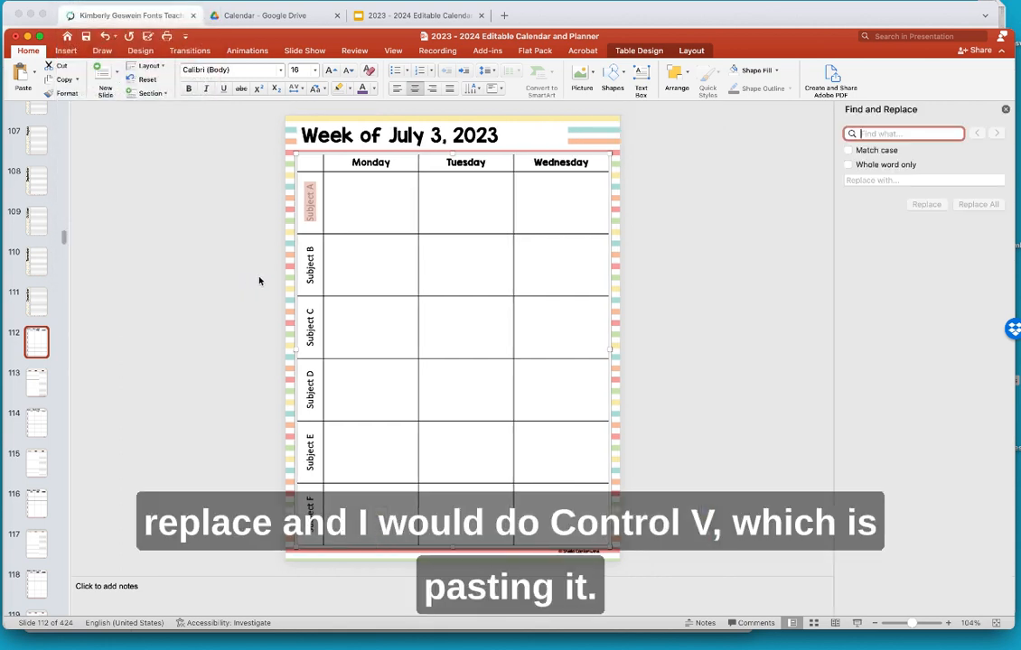
- Paste Subject A as the search text and replace it with Math
key(super+v)
click(857, 180)
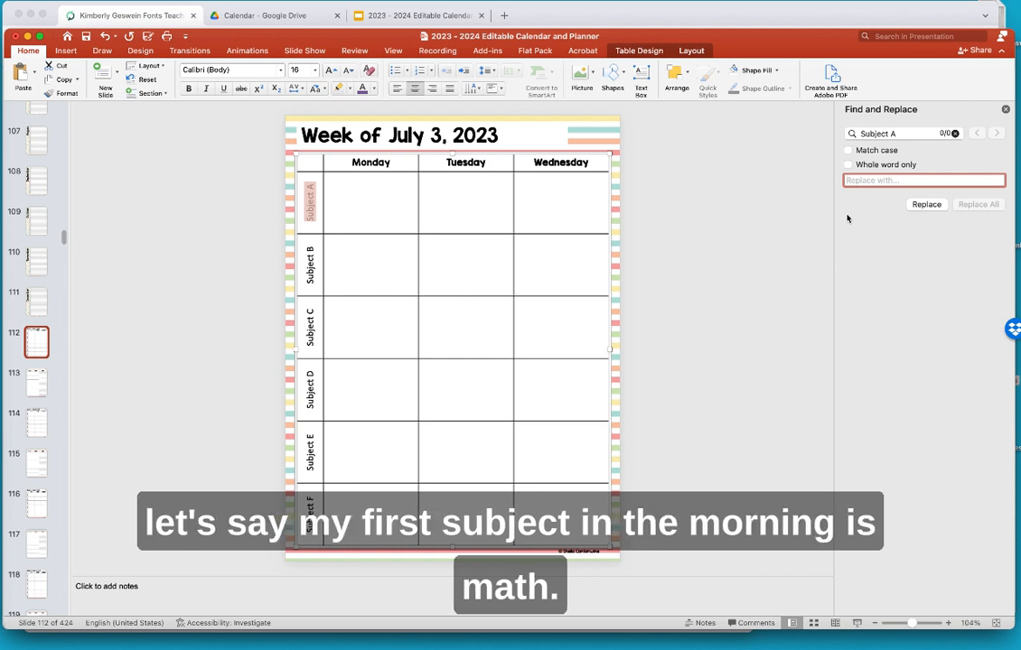
text(Math)
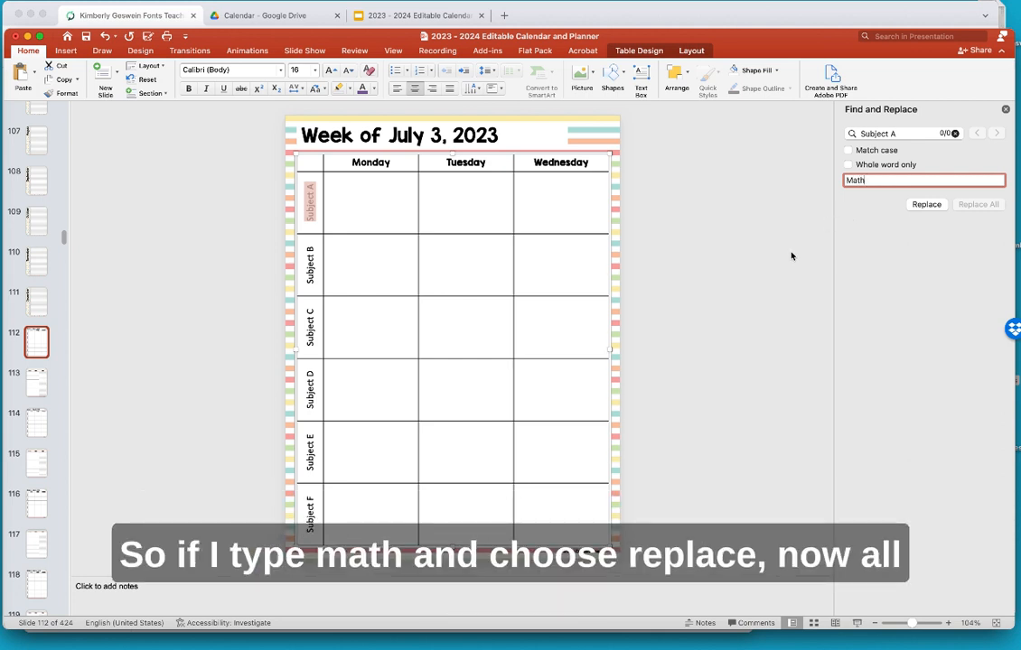
click(926, 205)
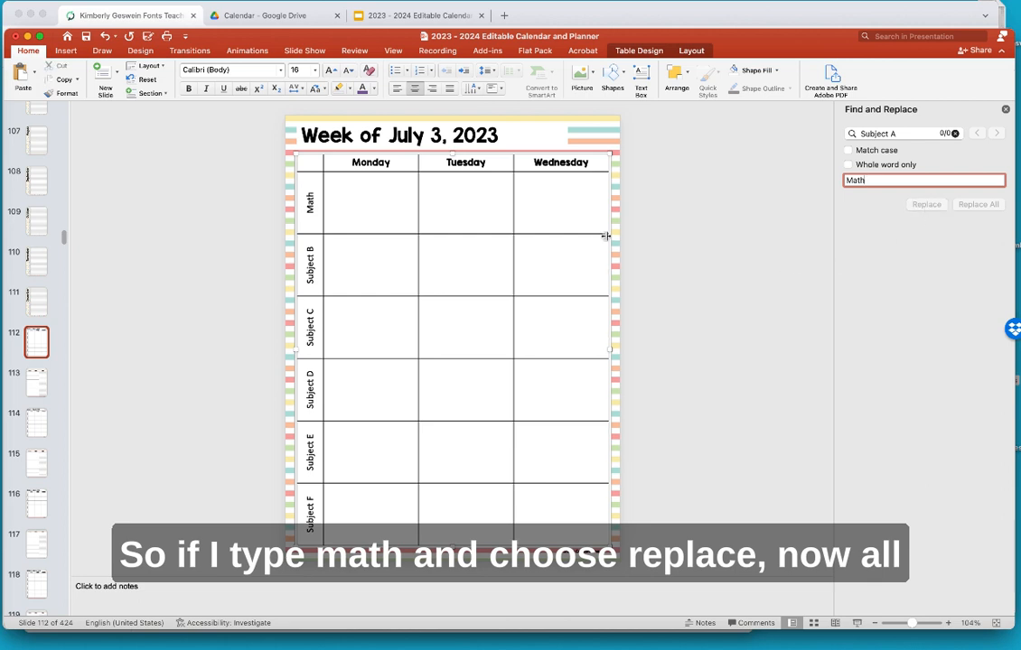
- Compare the July 10 and July 3 planner slides to confirm the Math label
click(33, 428)
click(36, 342)
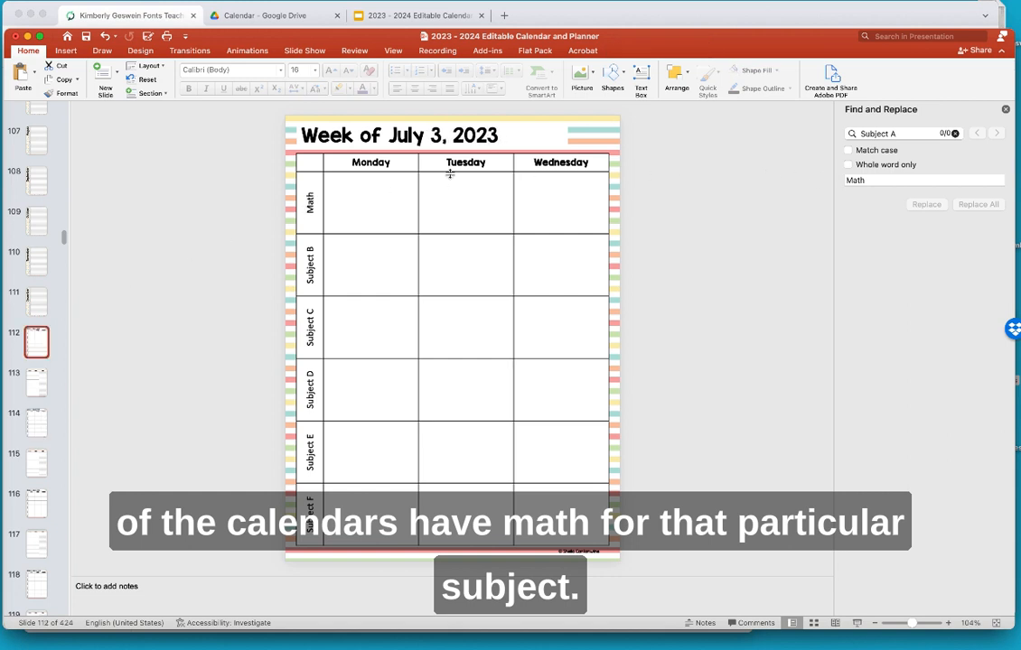
click(31, 425)
click(32, 336)
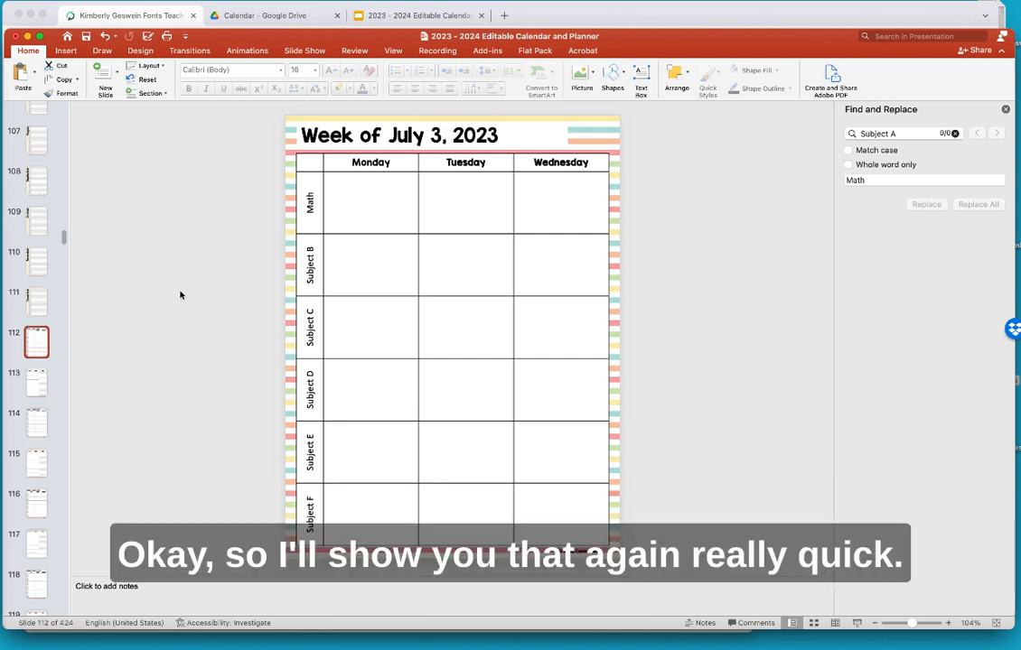
- Undo the change so the first row reads Subject A again, and close Find and Replace
click(105, 37)
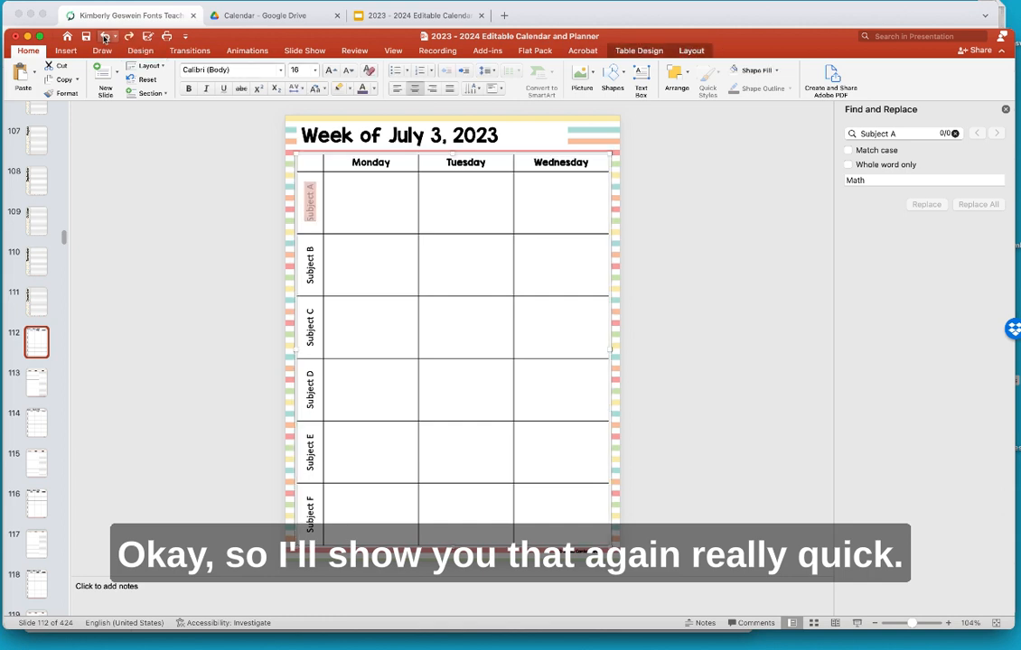
click(878, 179)
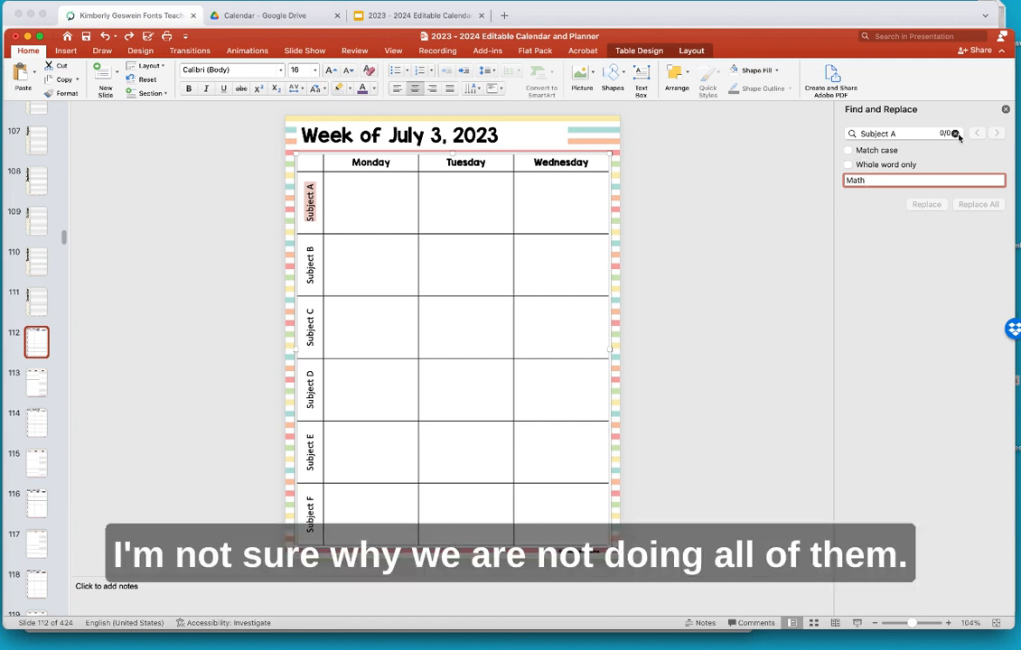
click(1005, 110)
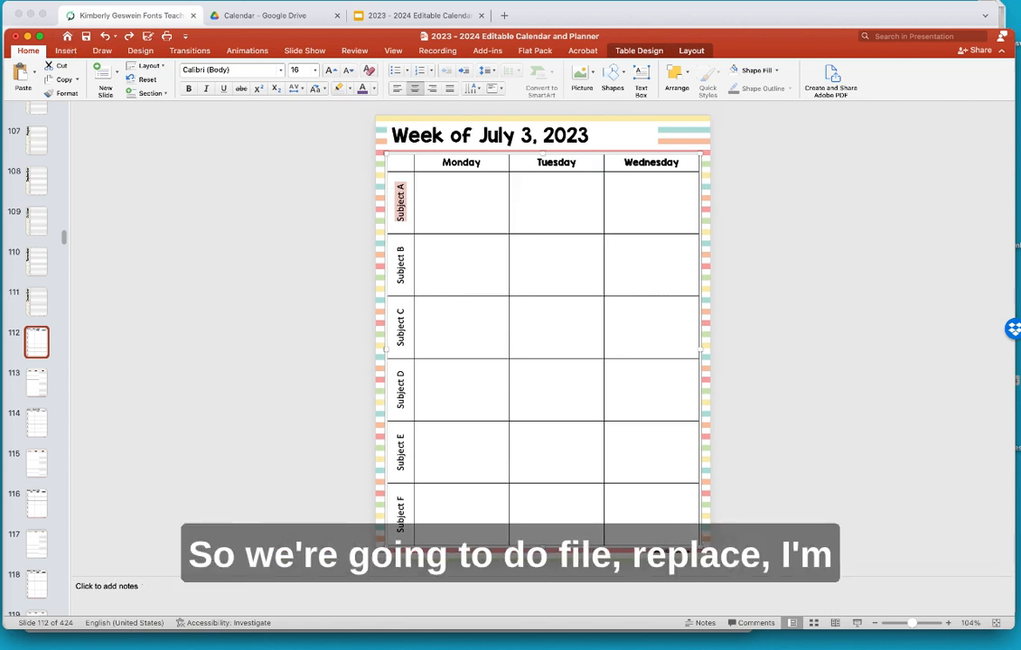
click(44, 1)
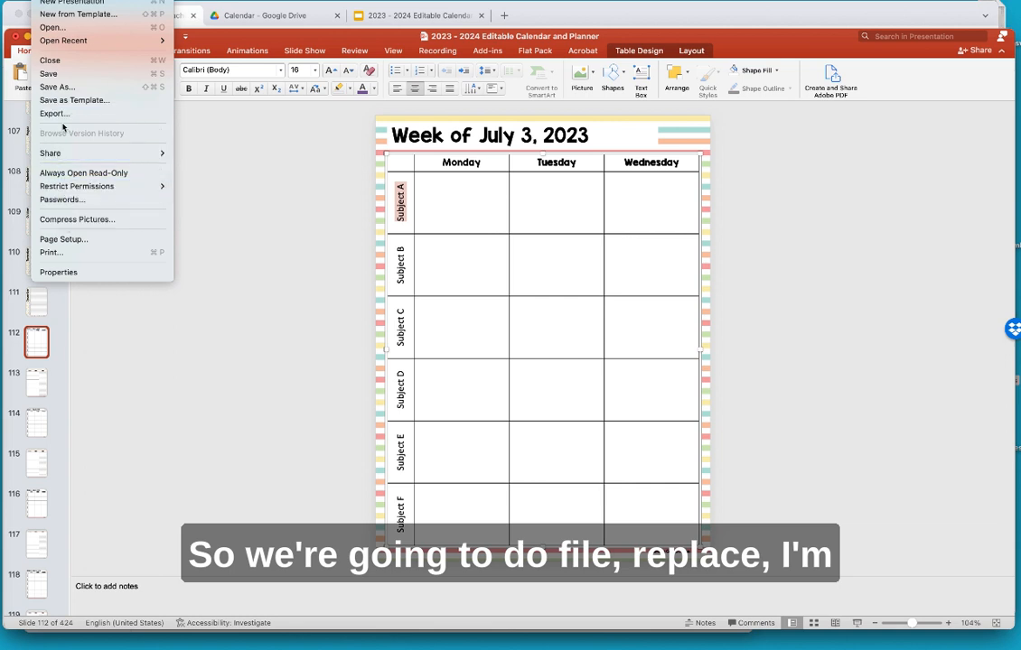
- Reopen Find and Replace and replace all Subject A labels with Math across the deck
mouse_move(72, 0)
mouse_move(130, 206)
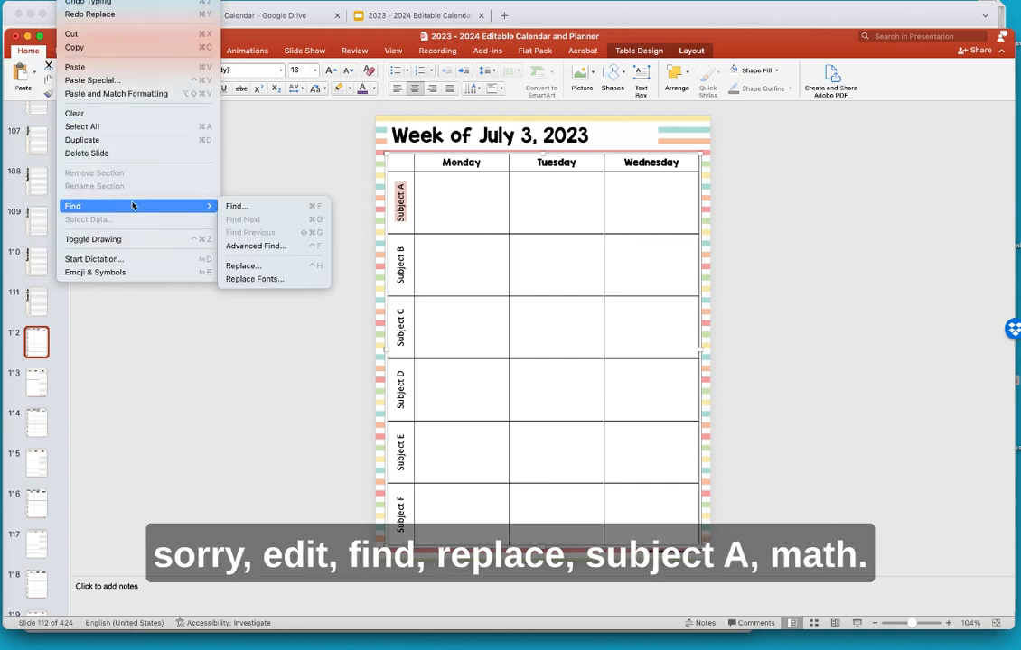
click(260, 267)
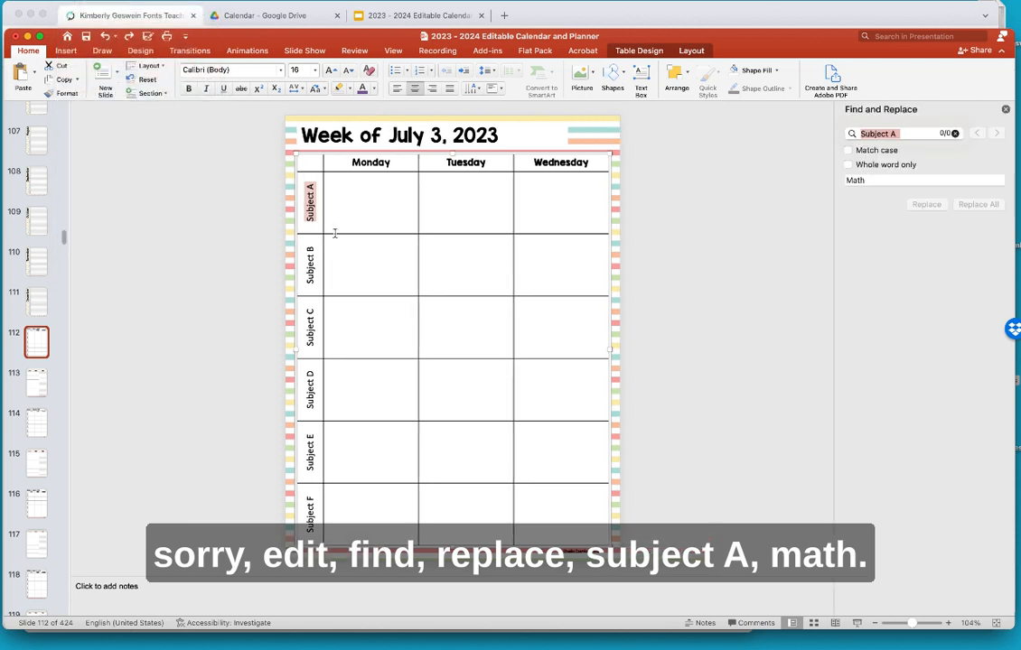
click(900, 134)
key(Return)
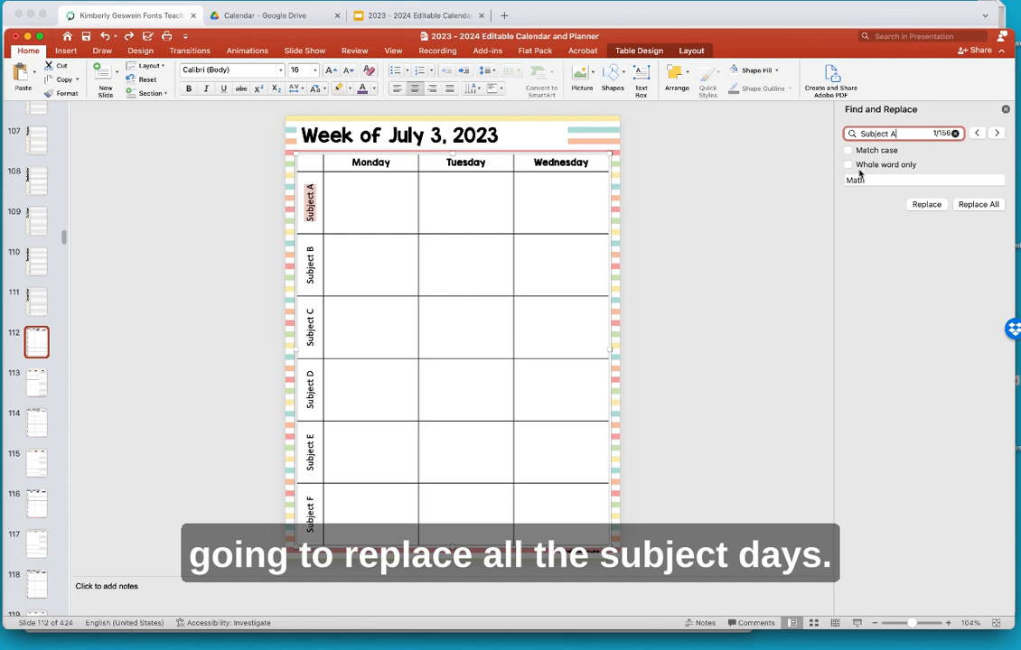
click(966, 210)
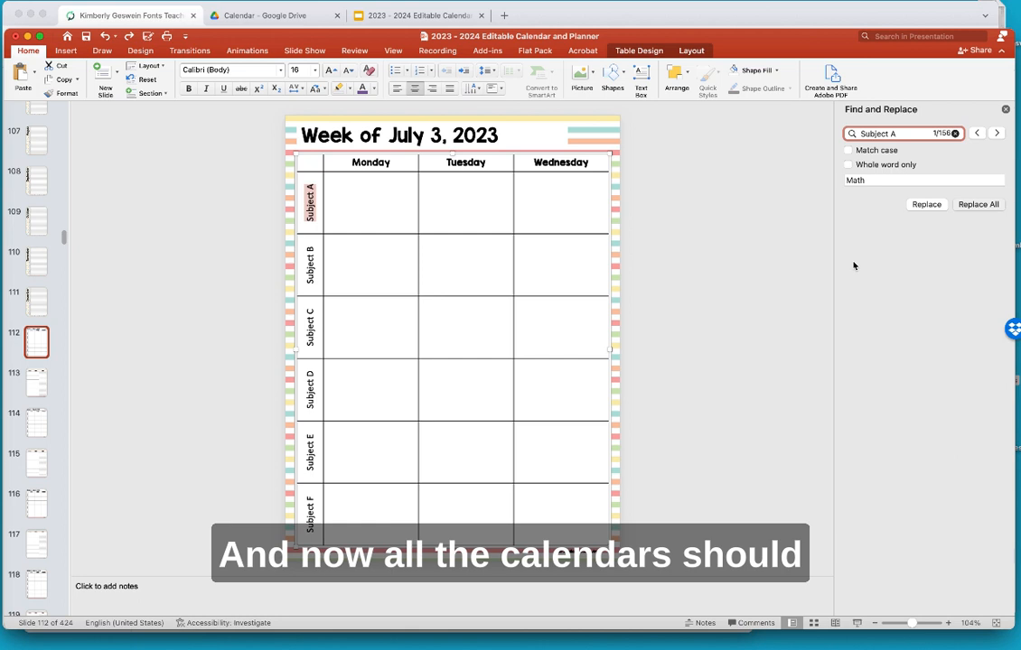
- Check the July 10, 17 and 24 week slides, then return to July 3
click(36, 423)
click(28, 511)
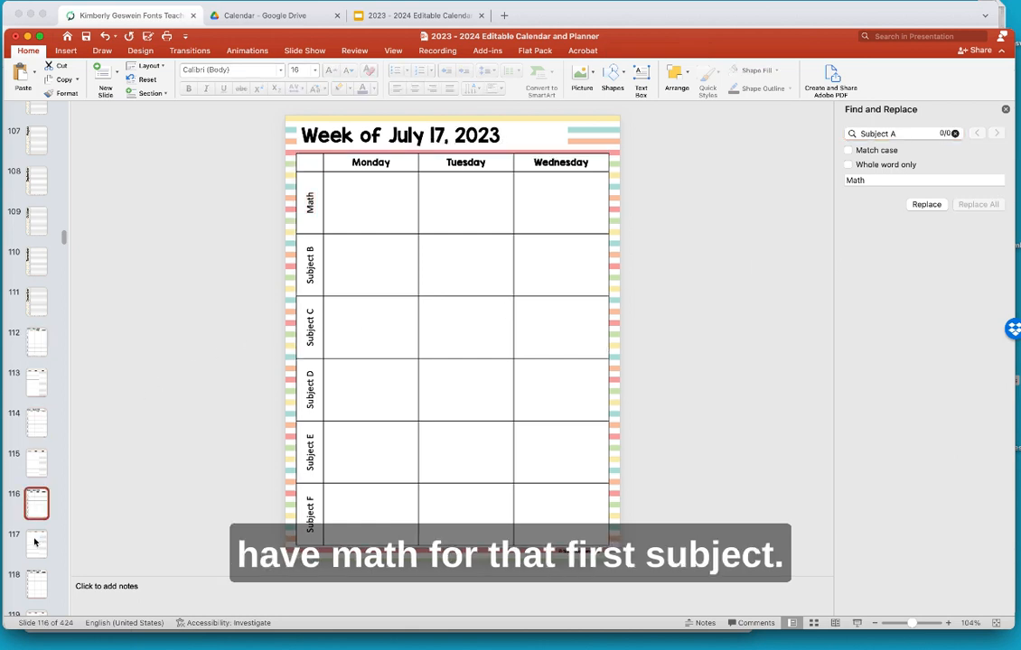
click(36, 578)
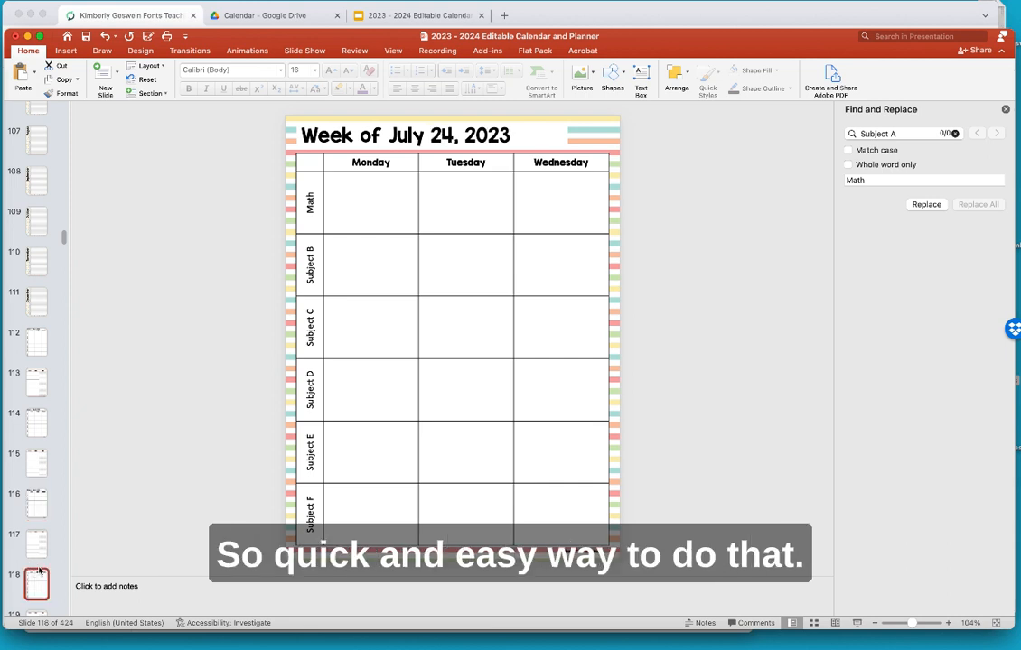
click(36, 344)
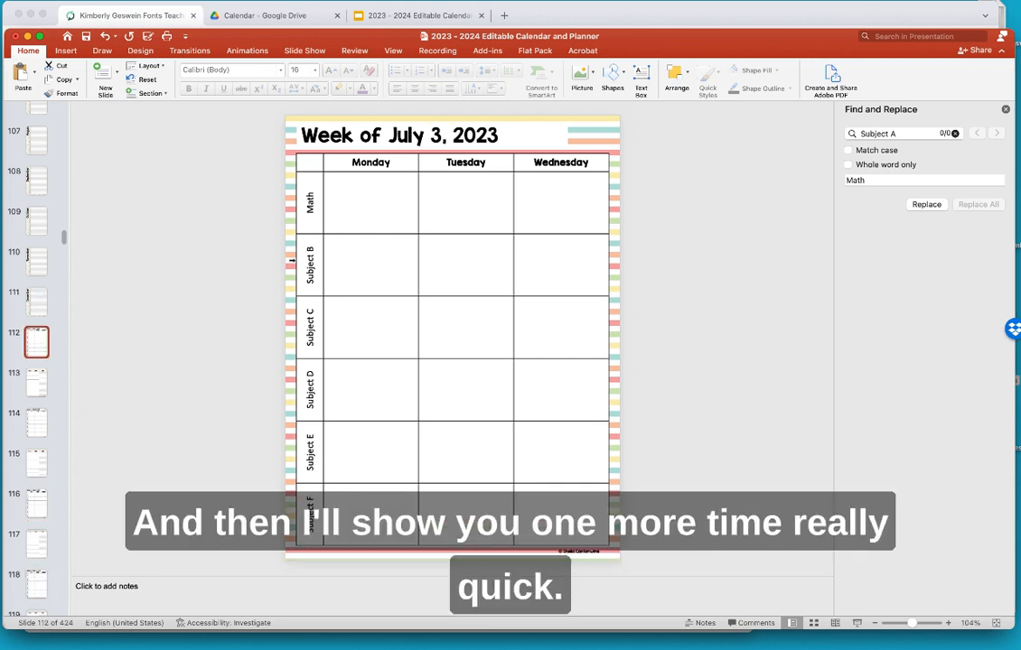
- Change the search to Subject B and the replacement to Spelling for every planner page
click(901, 133)
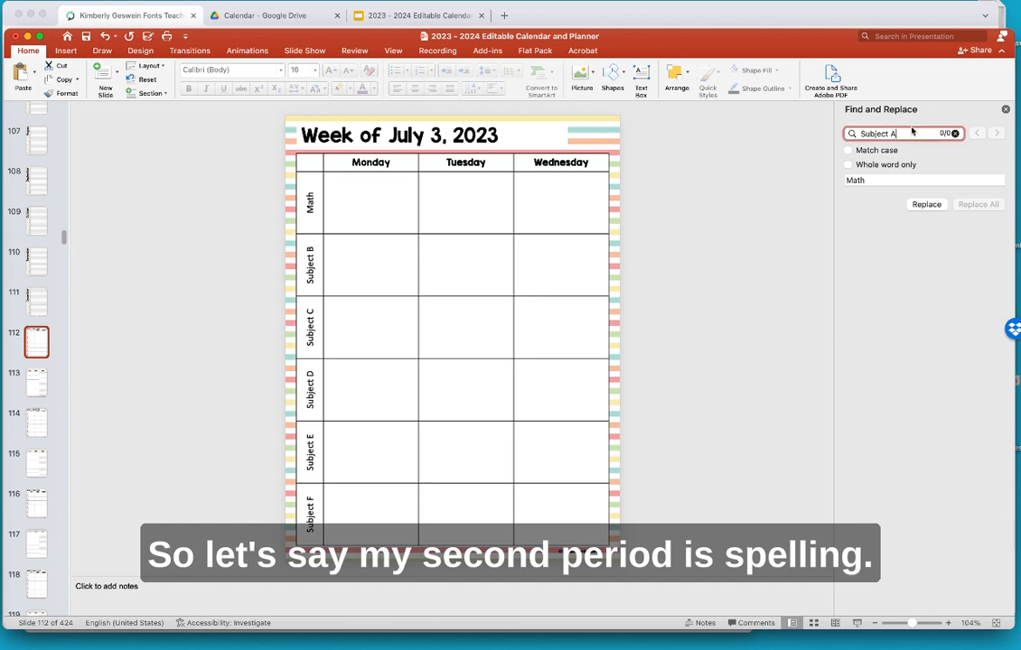
key(BackSpace)
text(B)
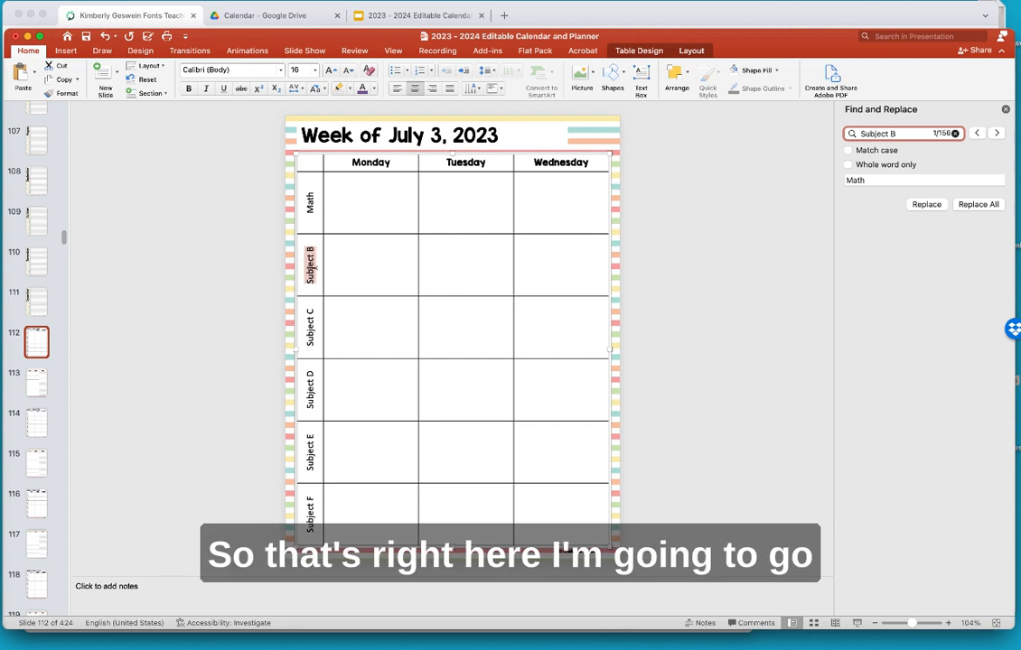
click(881, 181)
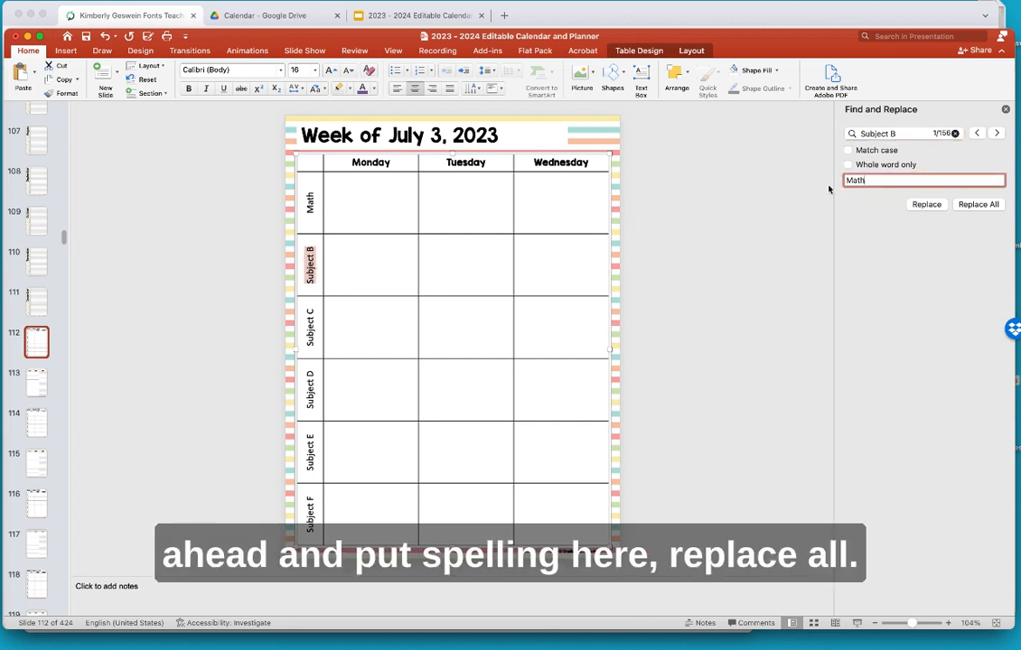
double_click(850, 181)
text(Spelling)
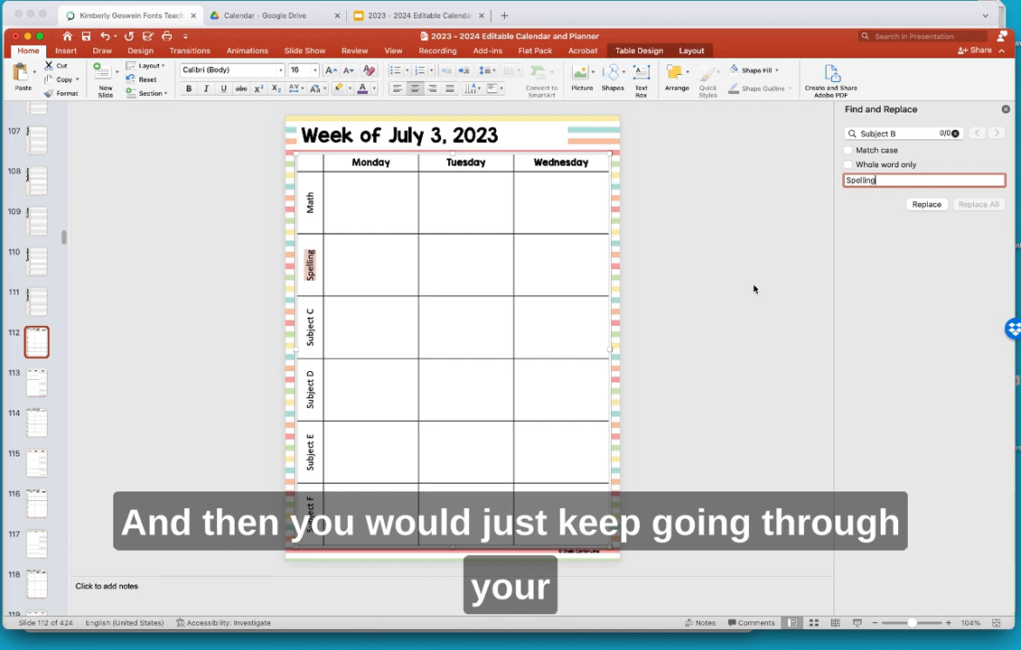
click(898, 133)
key(BackSpace)
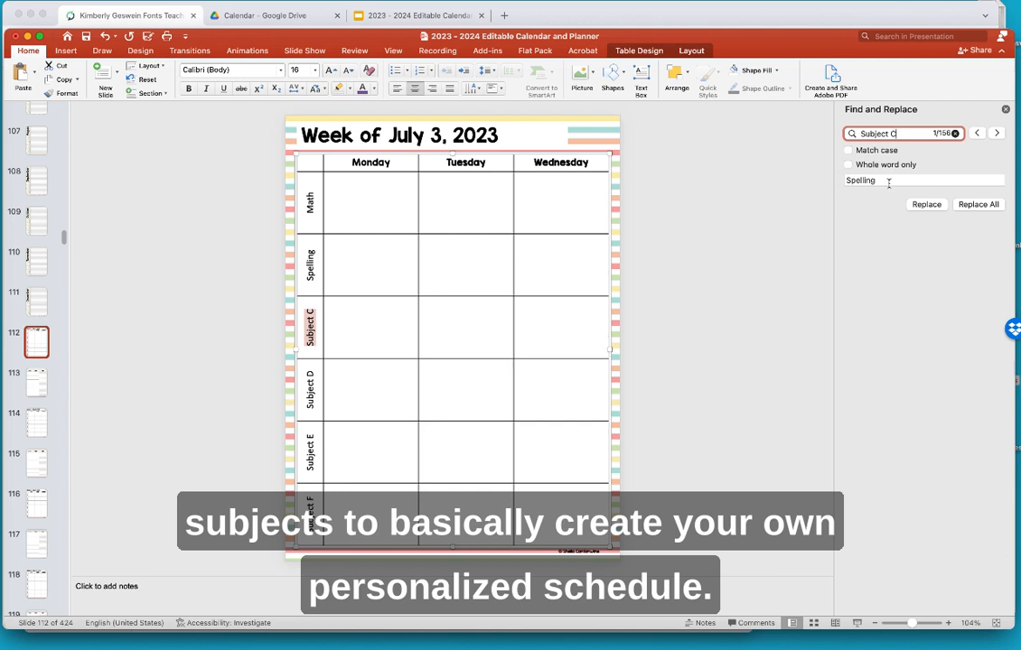
- Replace every Subject C label with Science, then deselect the table
drag(889, 182, 839, 181)
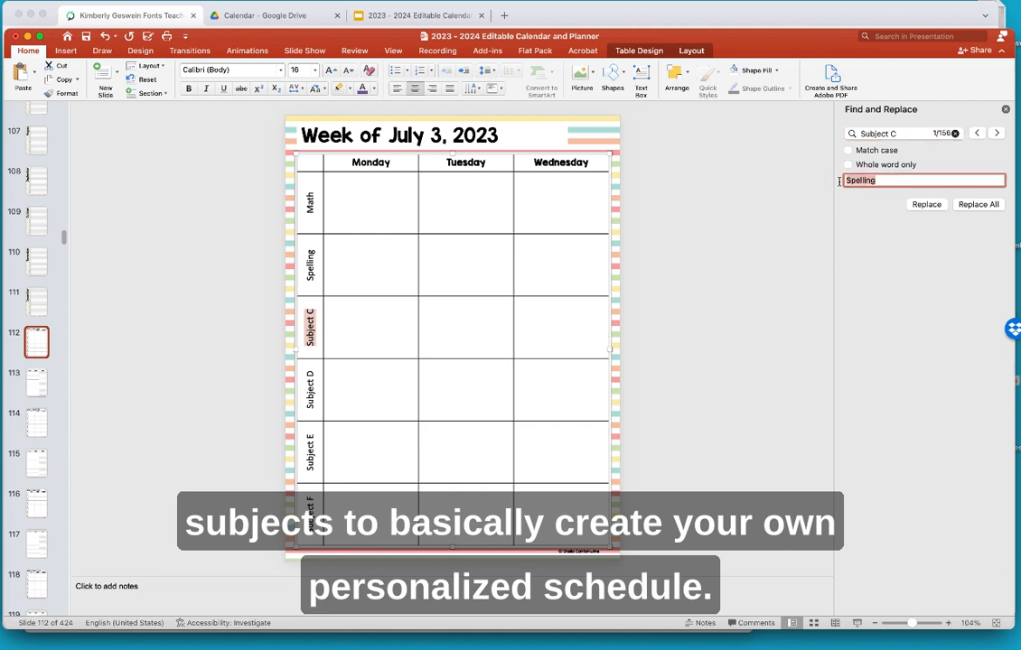
text(Science)
key(super+a)
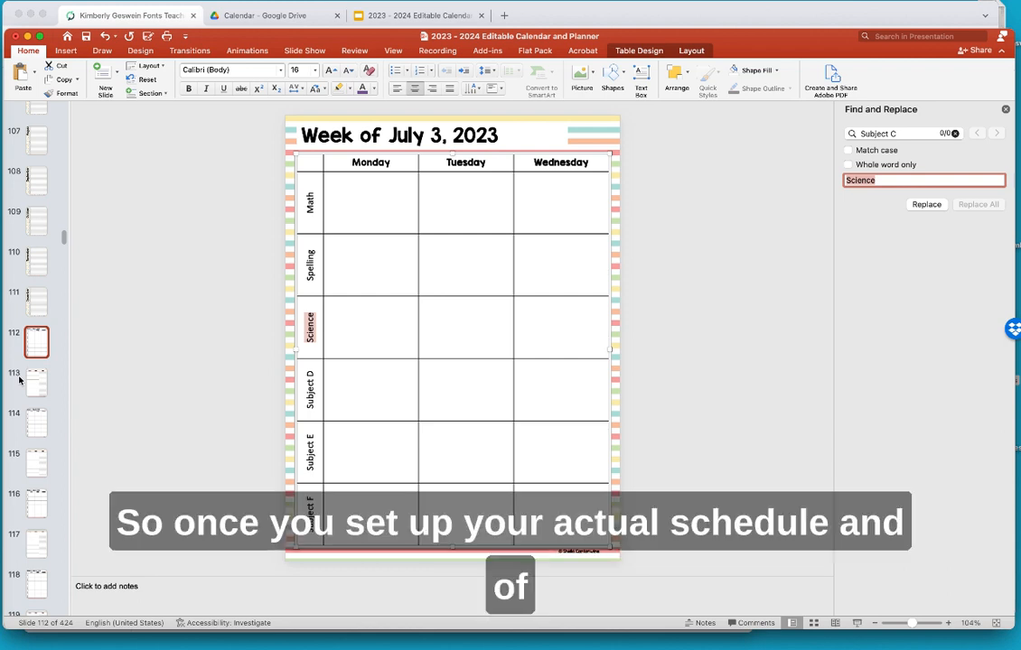
click(192, 210)
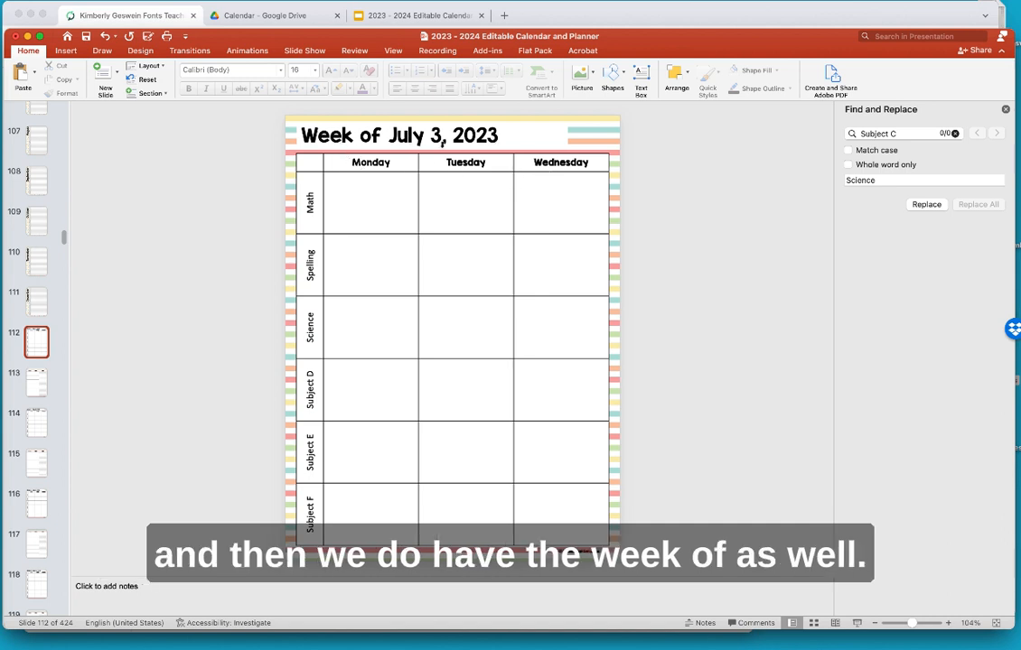
- Scroll to the end of the thumbnails and select slide 424, the 2023–2024 Holidays list
scroll(30, 384, down, 10)
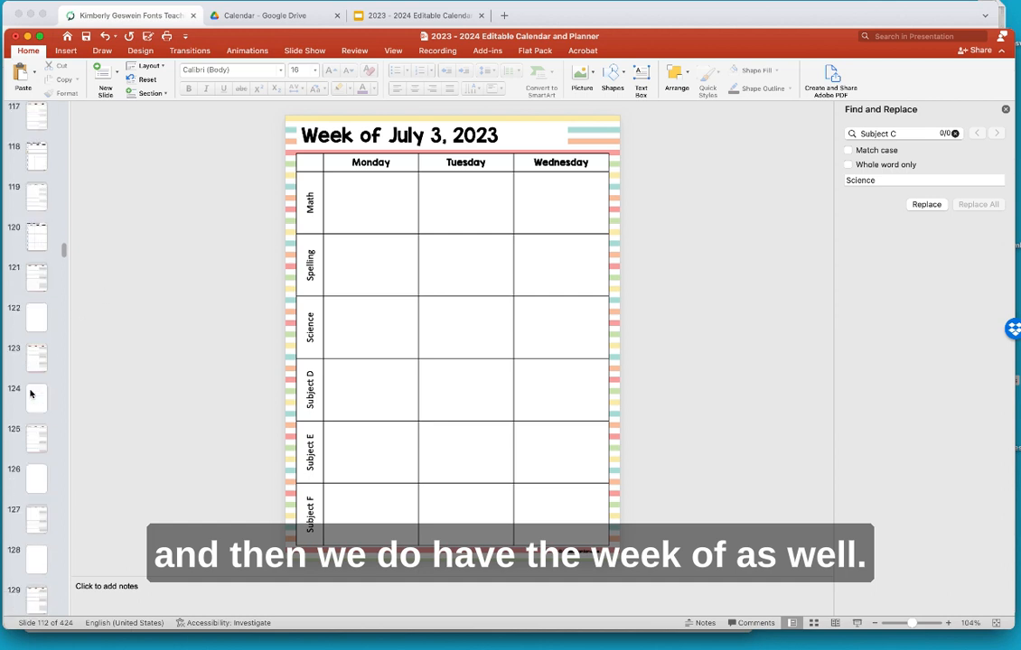
scroll(30, 393, down, 20)
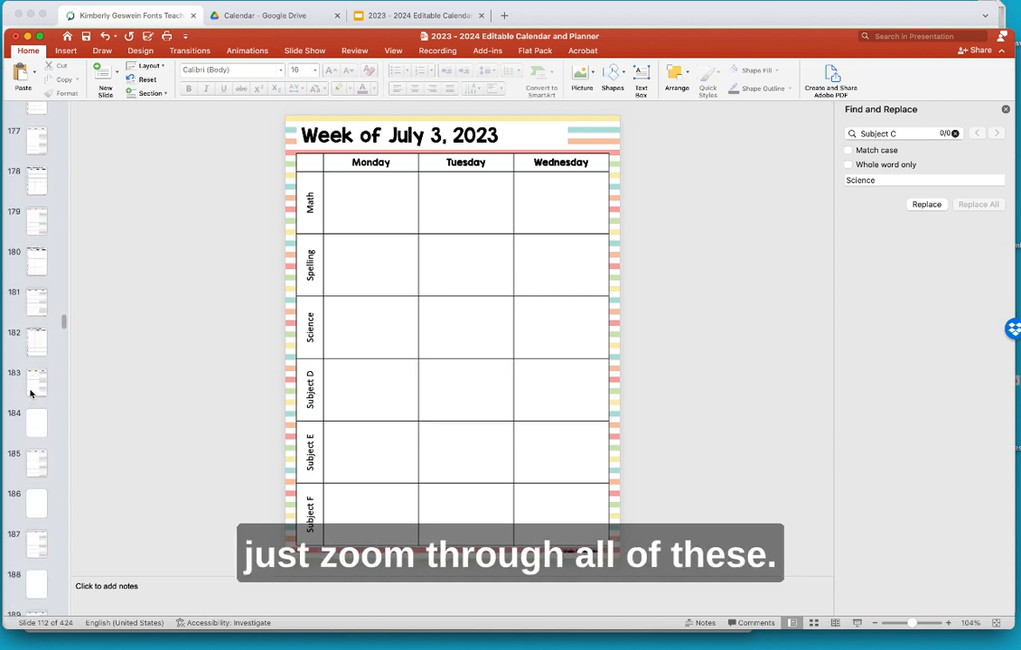
scroll(30, 393, down, 20)
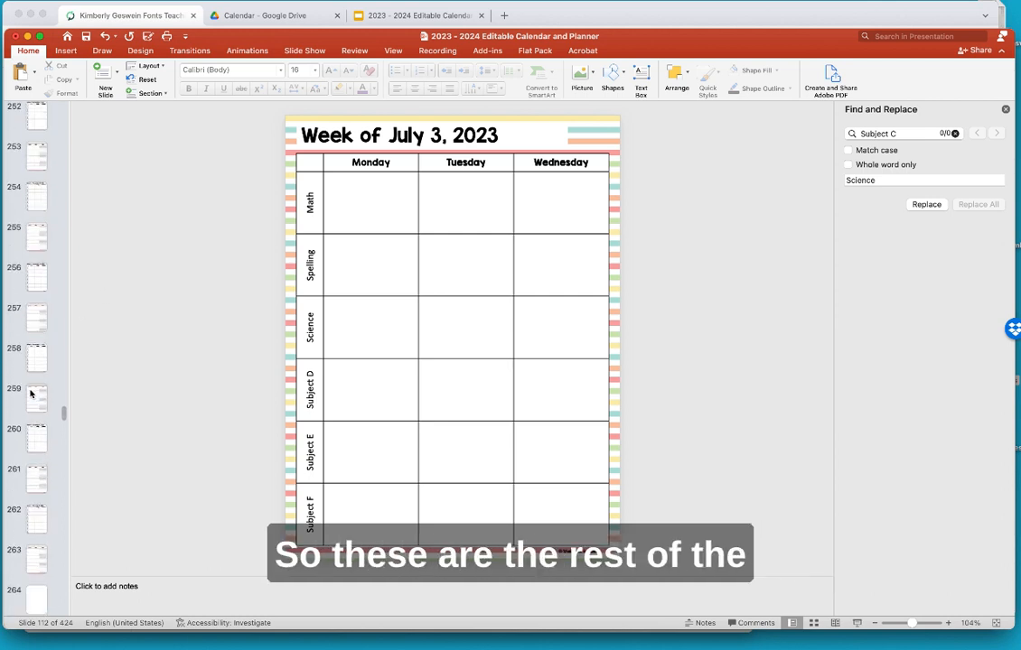
scroll(30, 393, down, 20)
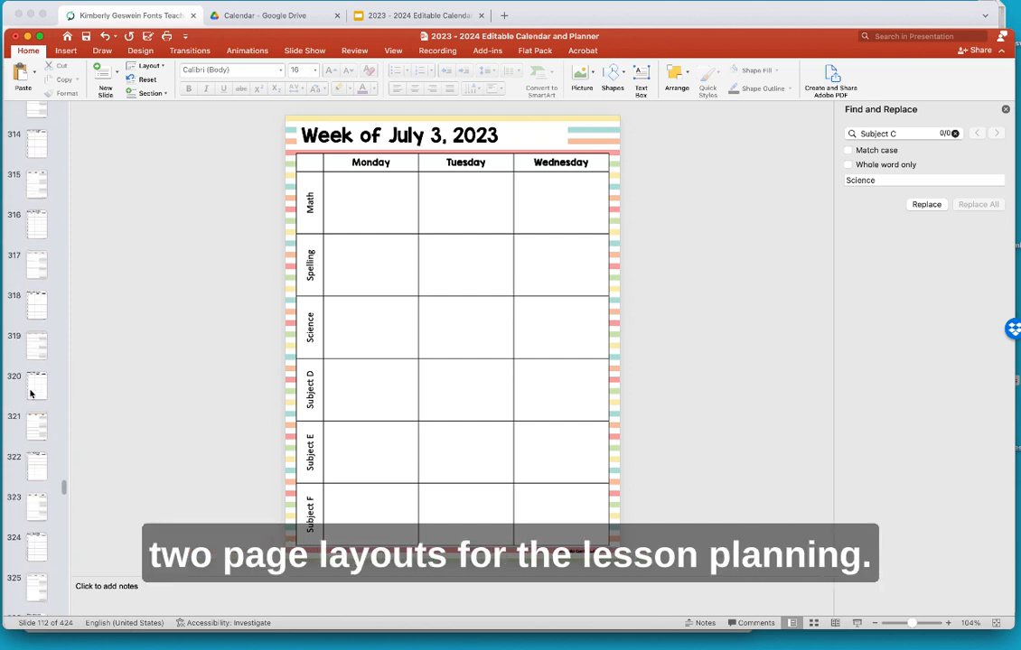
scroll(29, 393, down, 20)
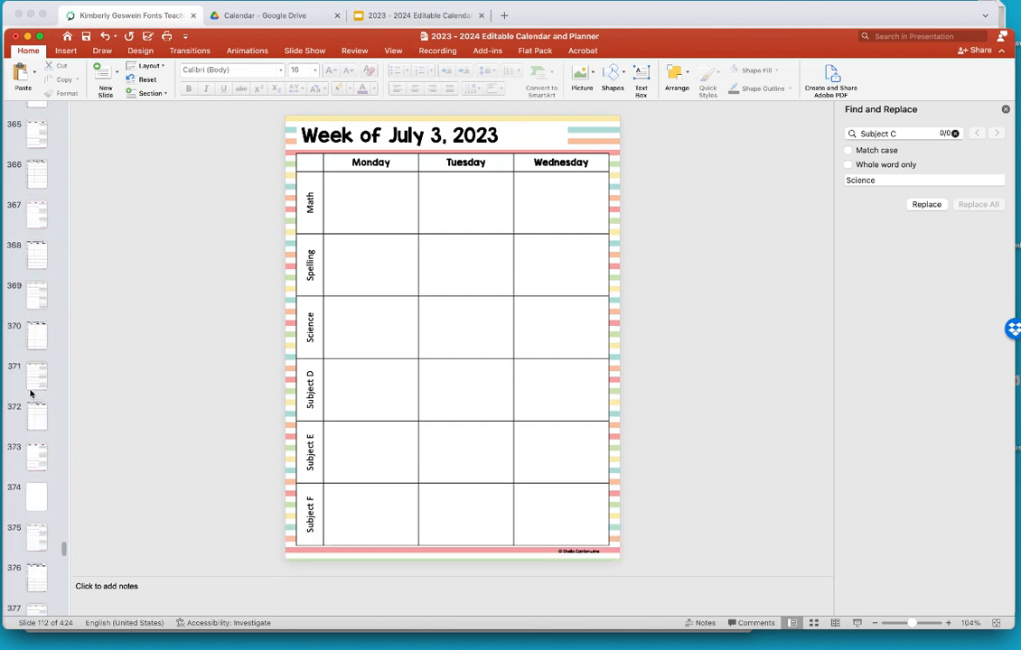
scroll(30, 393, down, 17)
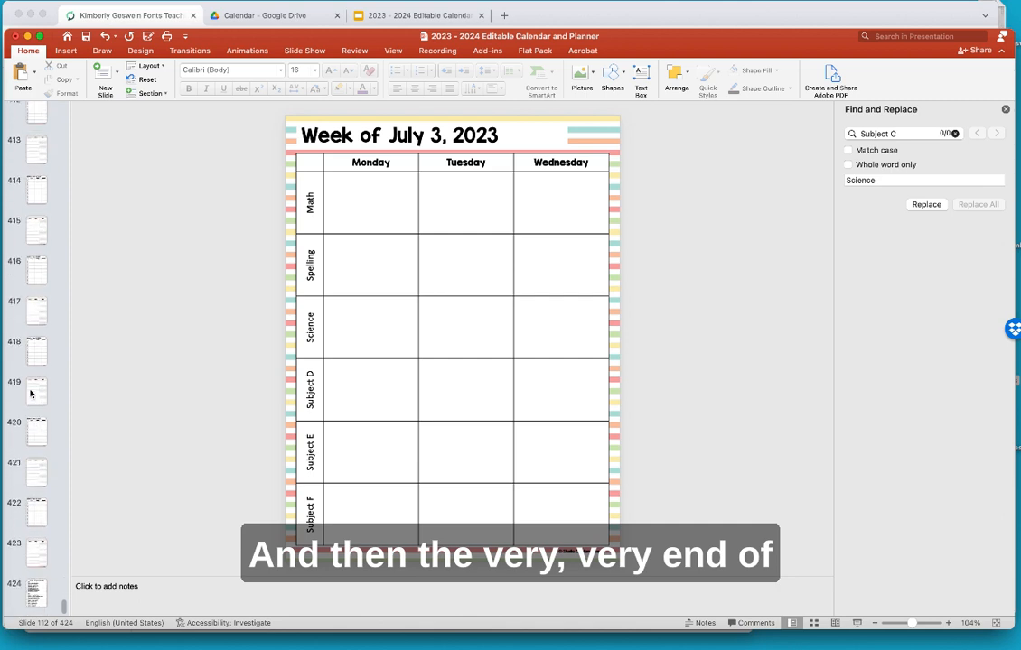
click(35, 593)
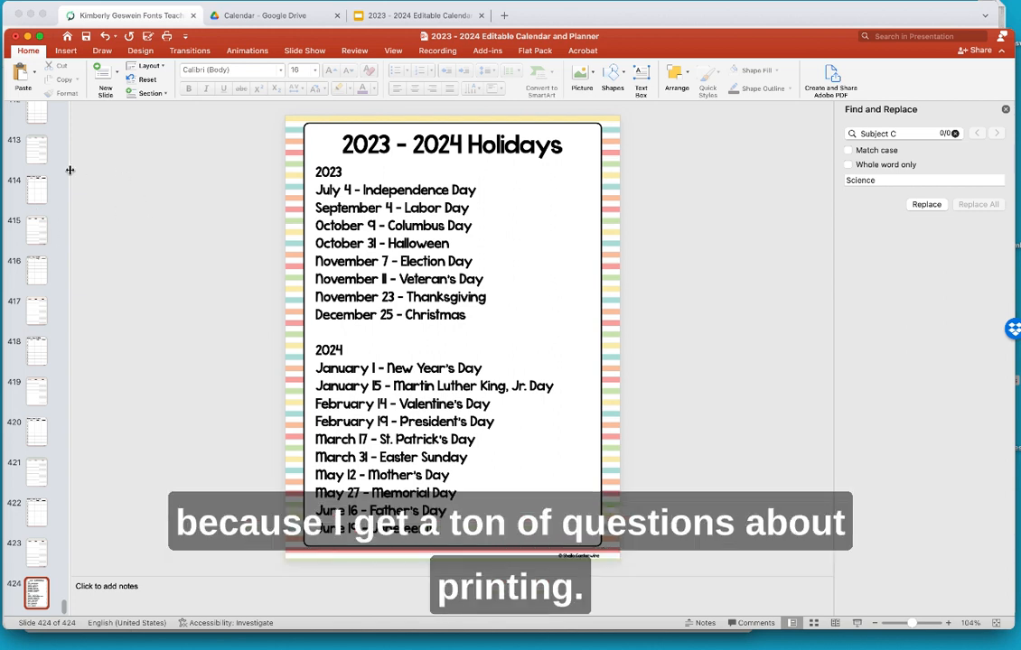
scroll(28, 160, up, 10)
scroll(27, 172, up, 20)
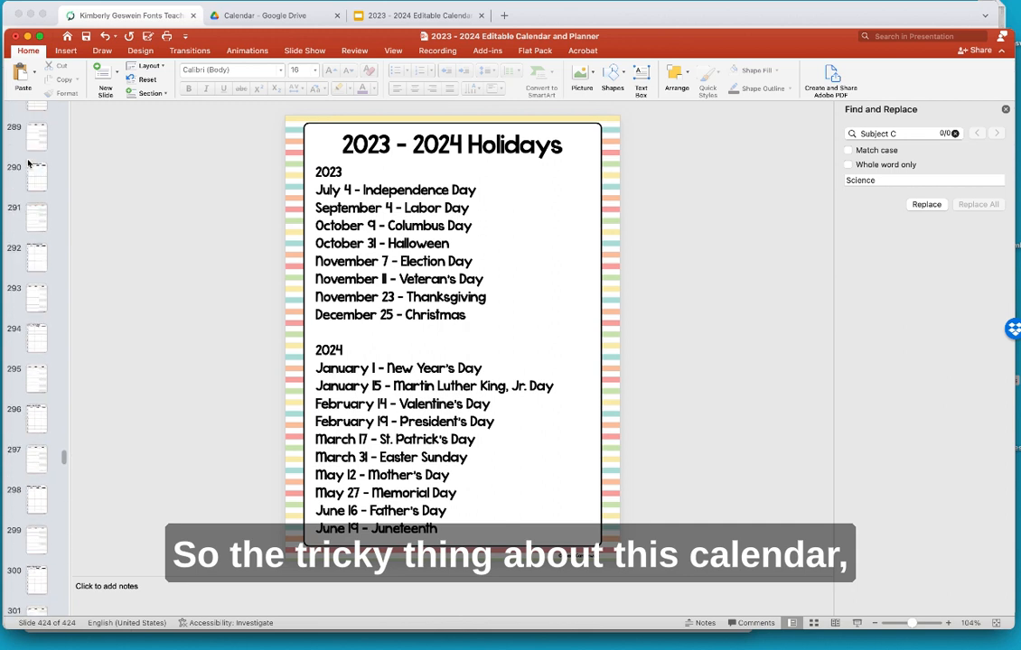
scroll(26, 191, up, 5)
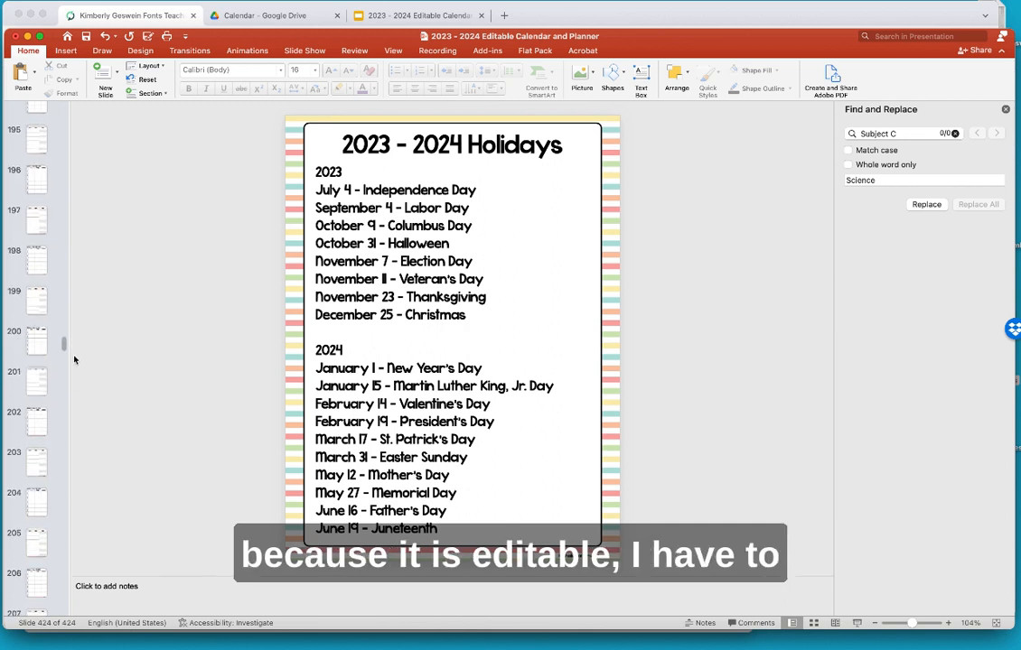
drag(65, 349, 60, 98)
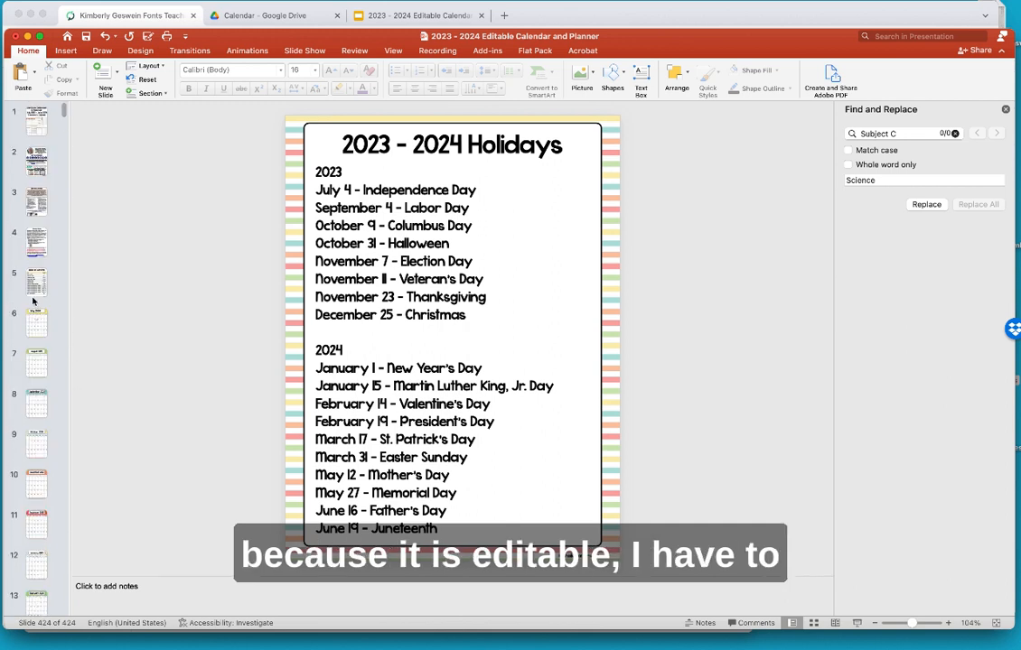
click(35, 327)
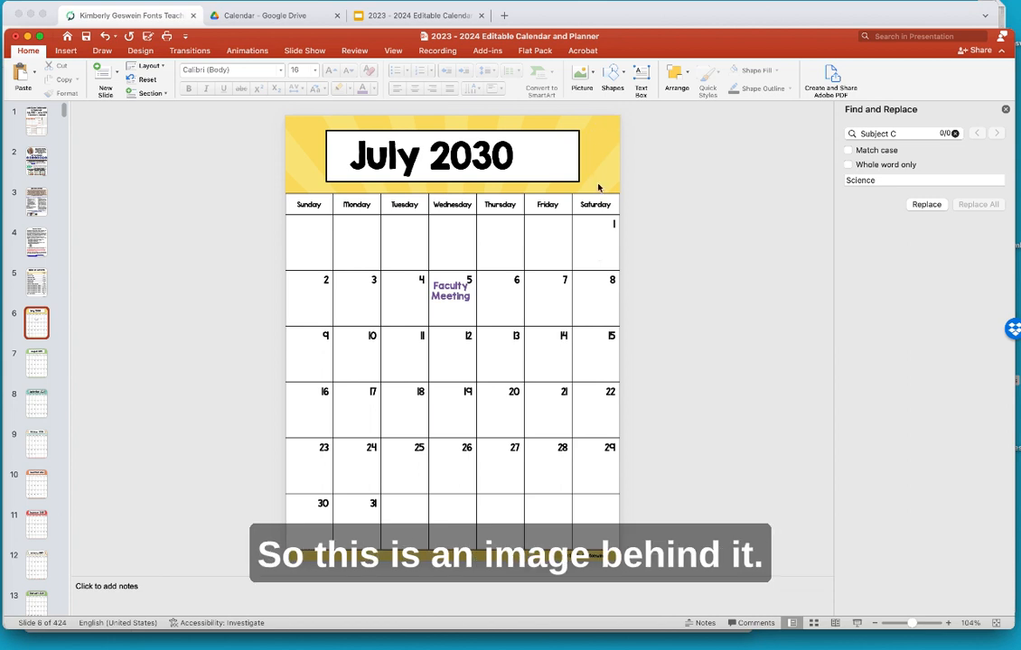
click(36, 363)
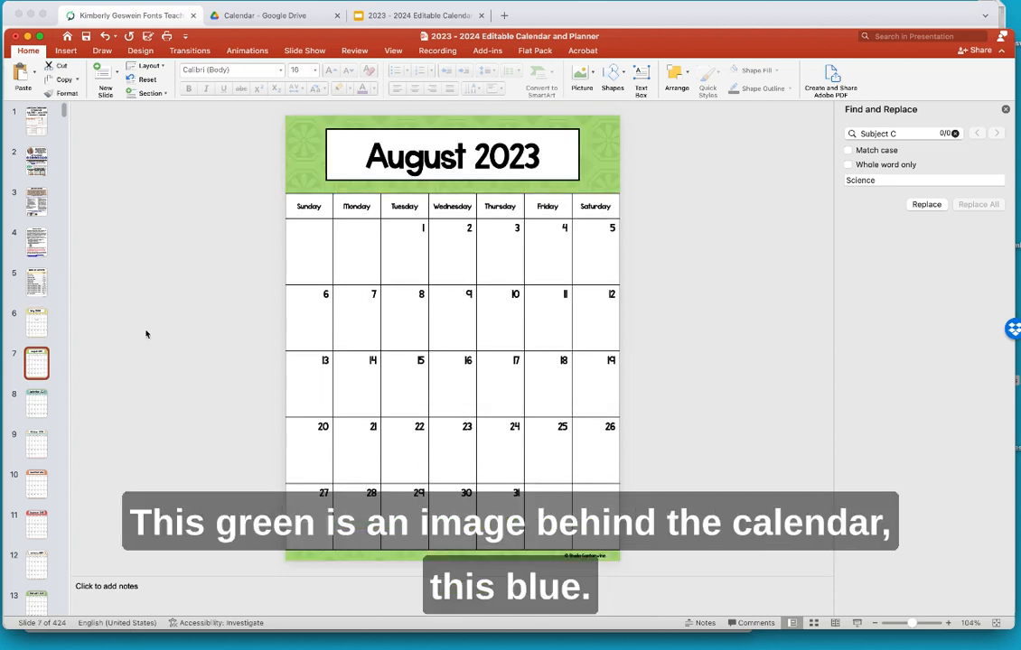
- Move to the September 2023 slide and set the print output to Grayscale
key(Down)
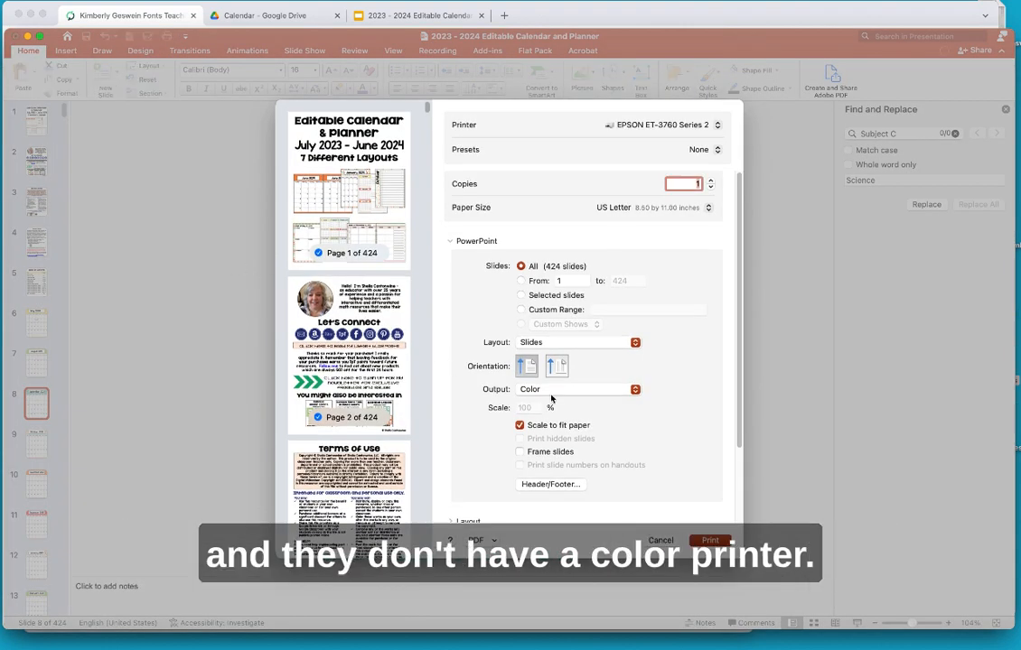
scroll(362, 380, down, 15)
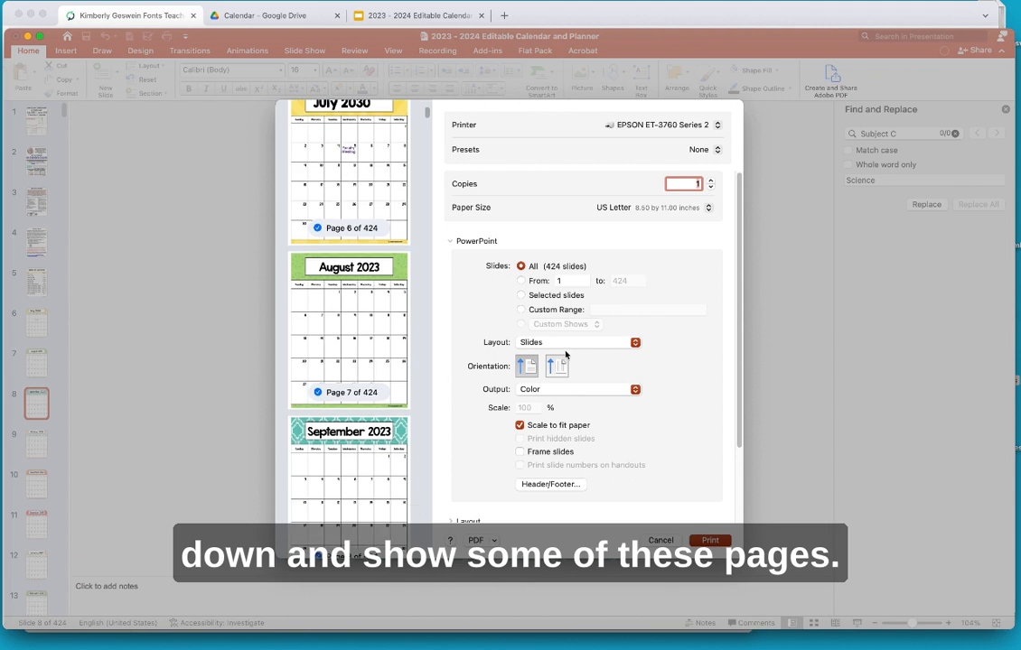
click(552, 390)
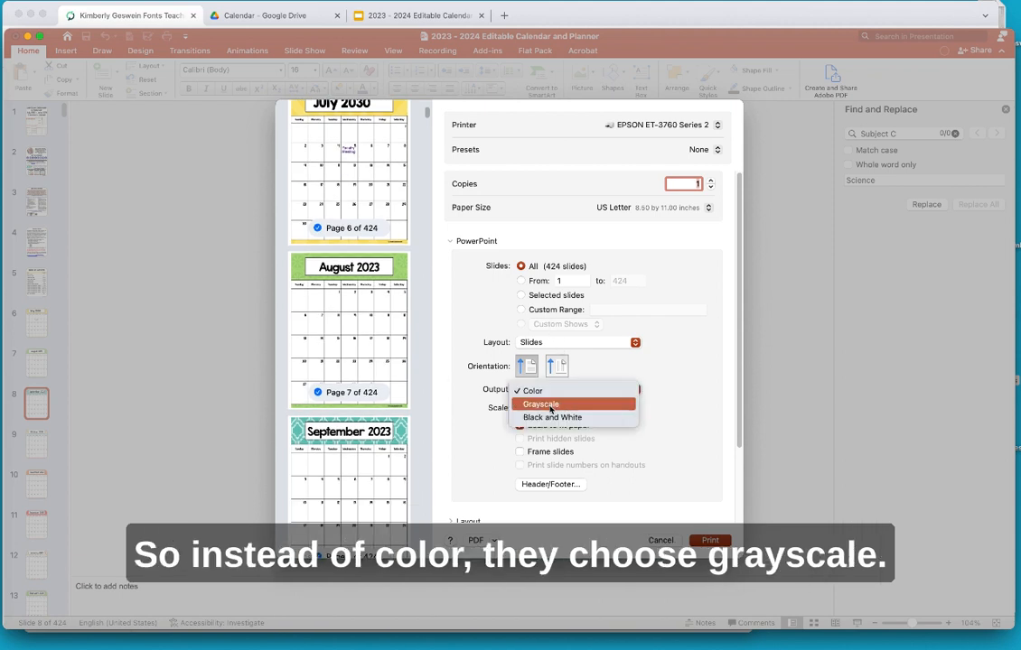
click(542, 403)
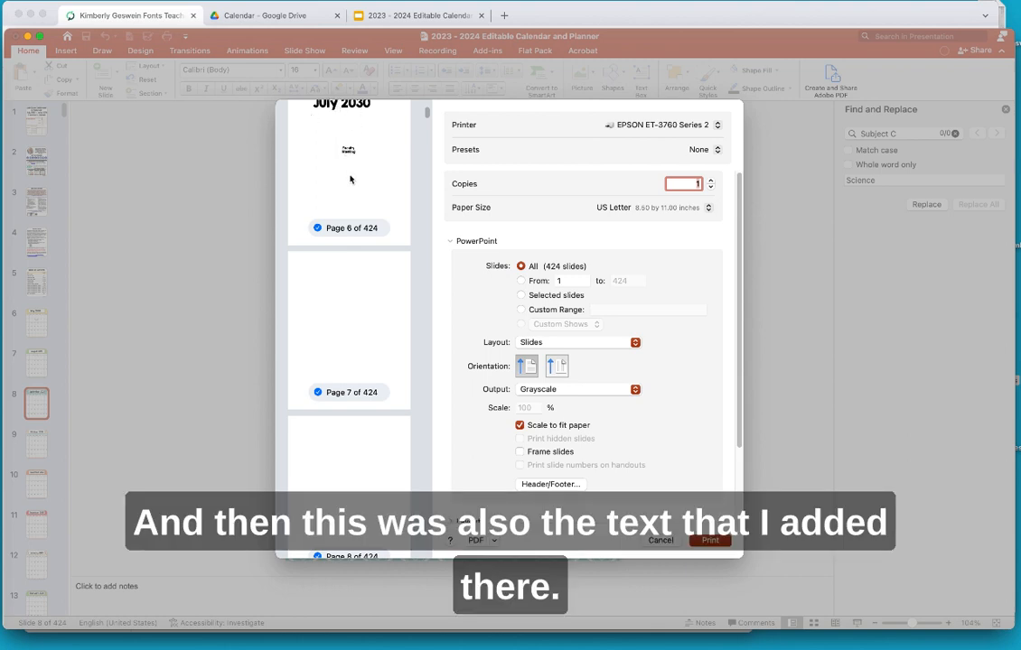
- Try Color, Grayscale and Black and White print output, finishing on Color
click(572, 392)
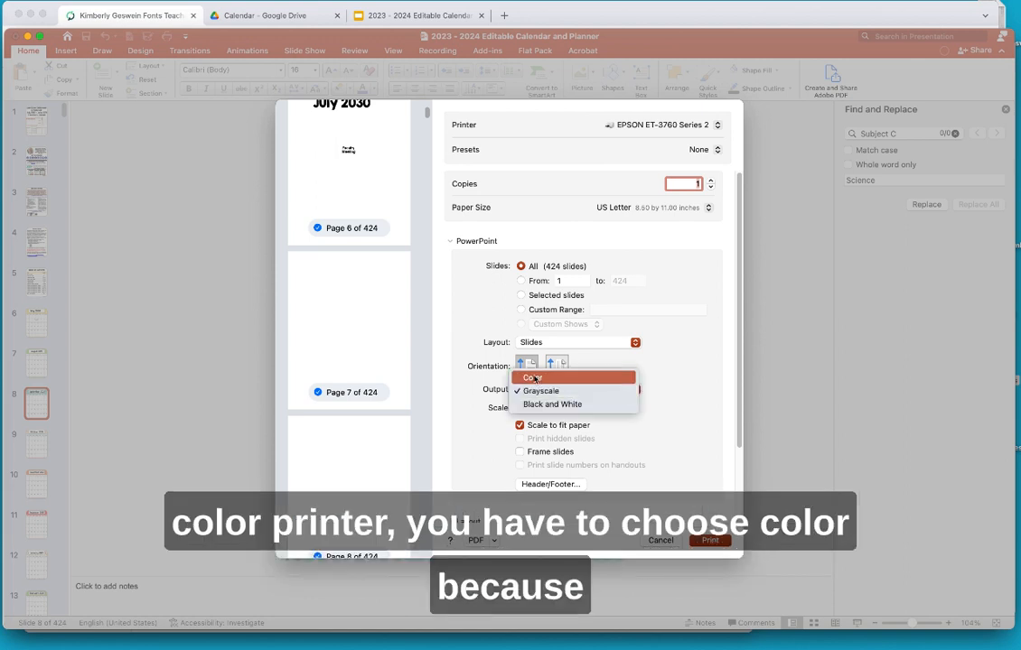
click(533, 380)
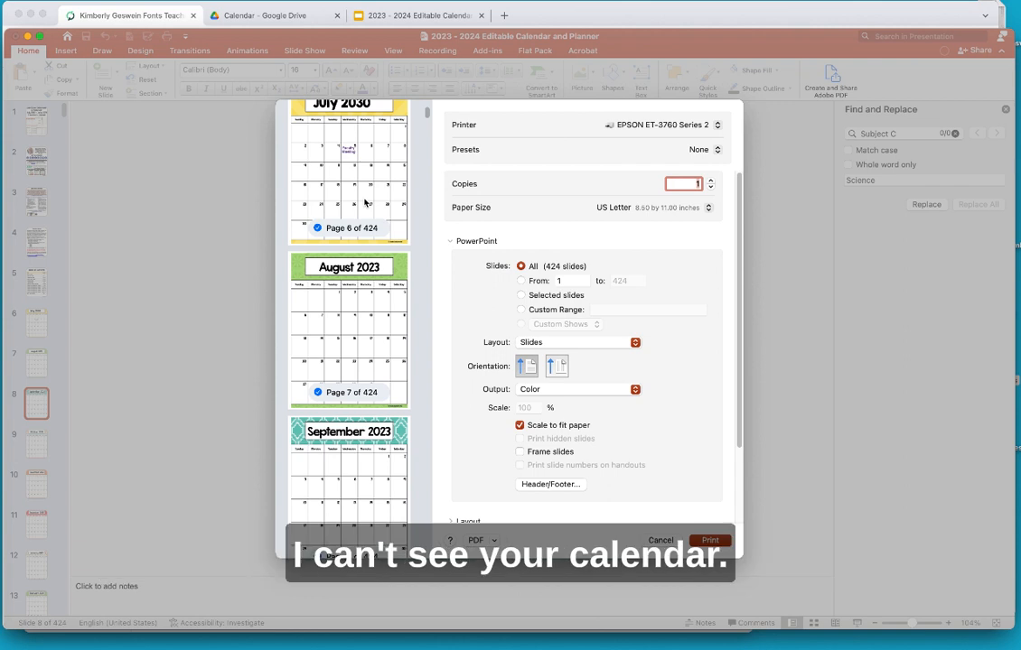
click(578, 389)
click(542, 404)
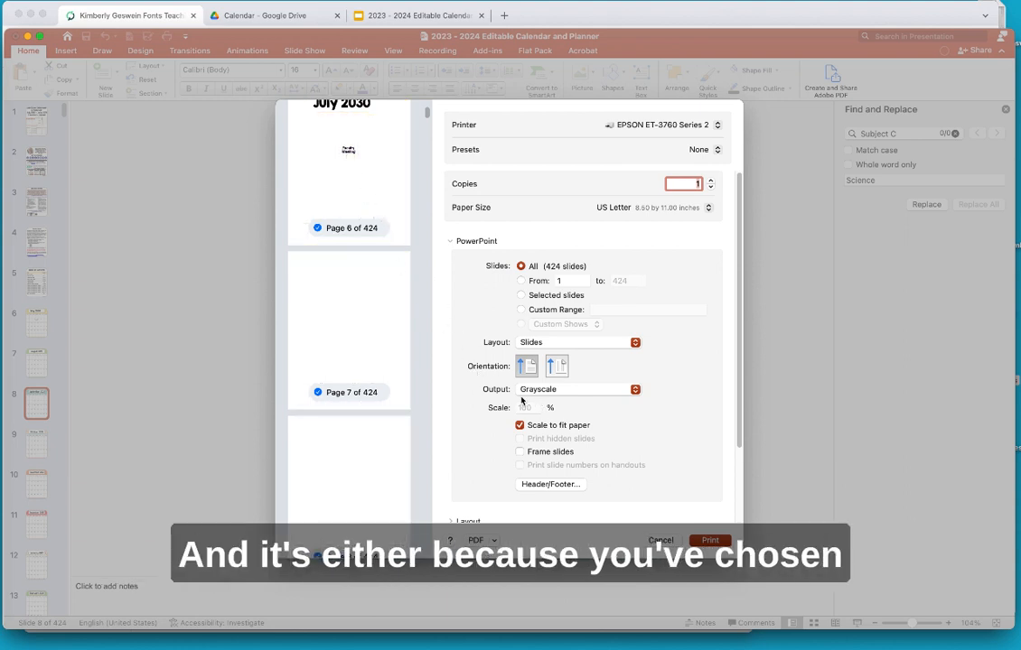
click(567, 390)
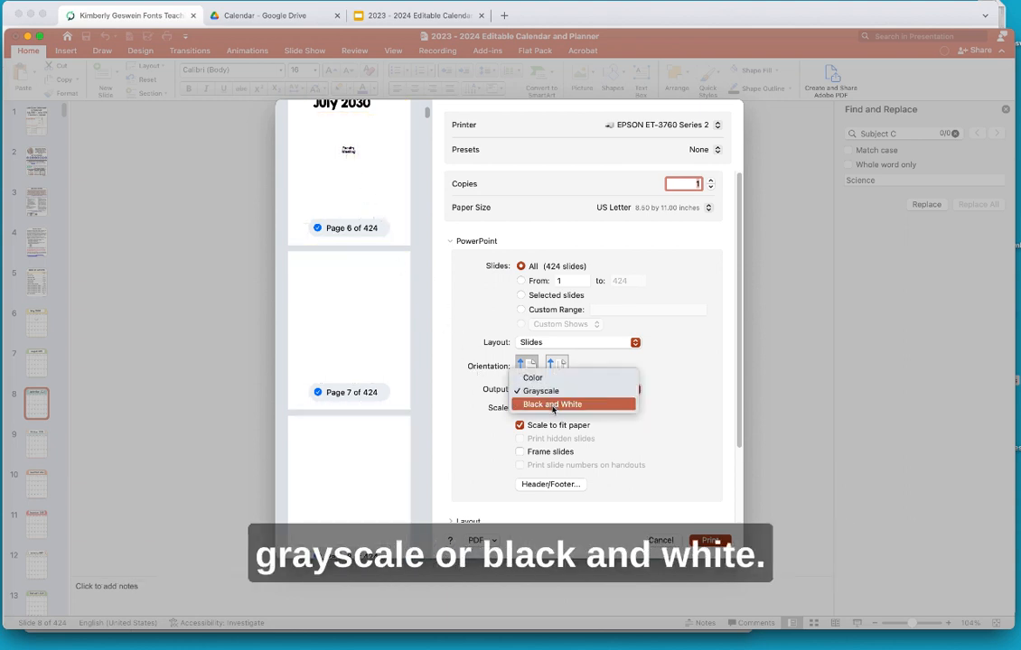
click(557, 404)
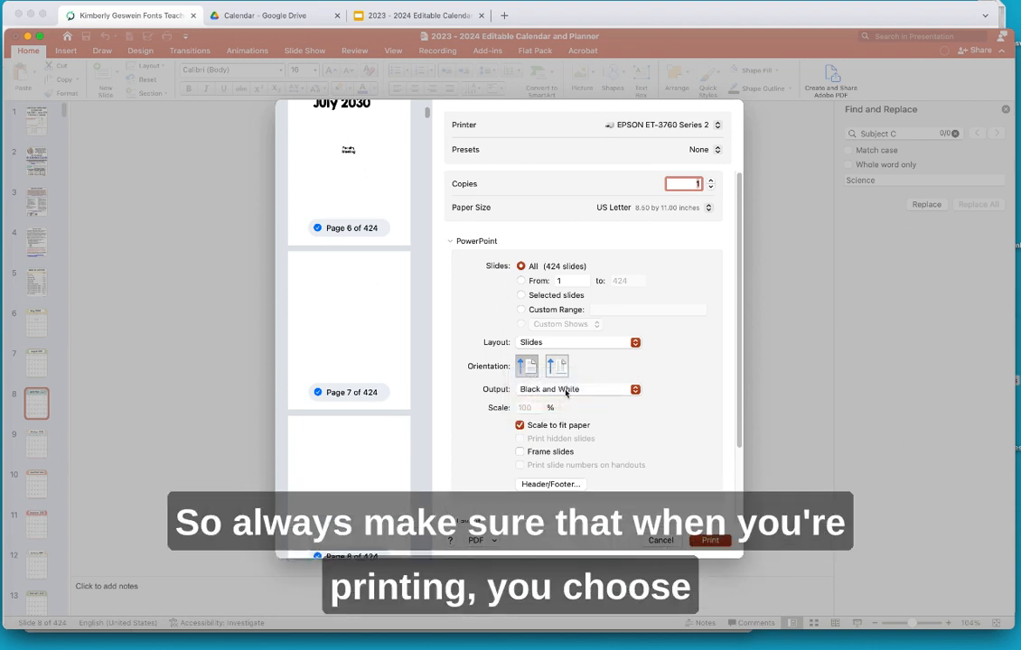
click(566, 391)
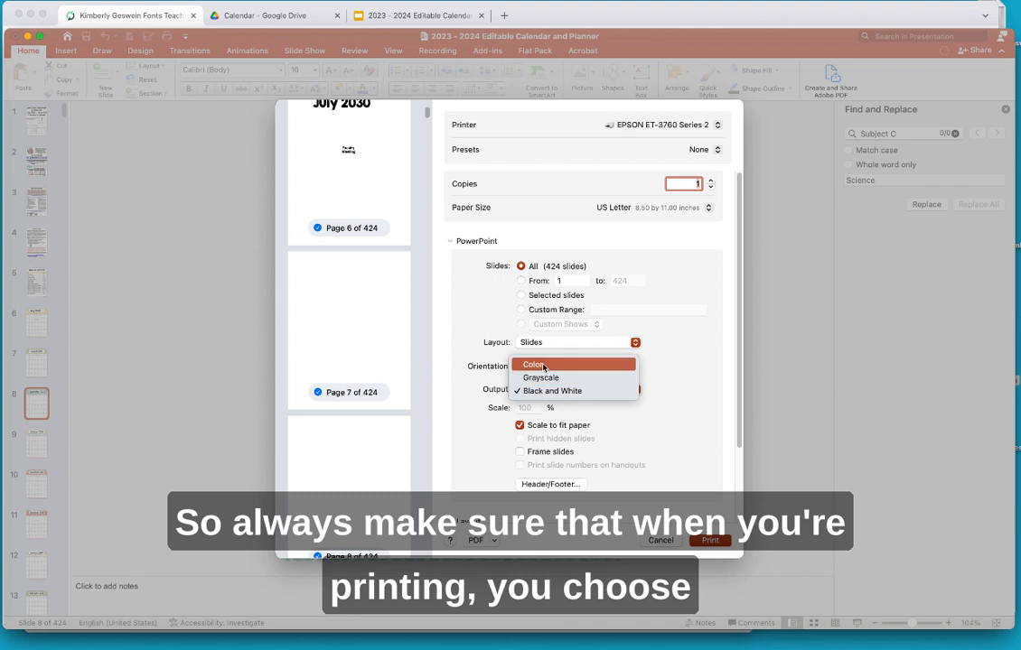
click(560, 359)
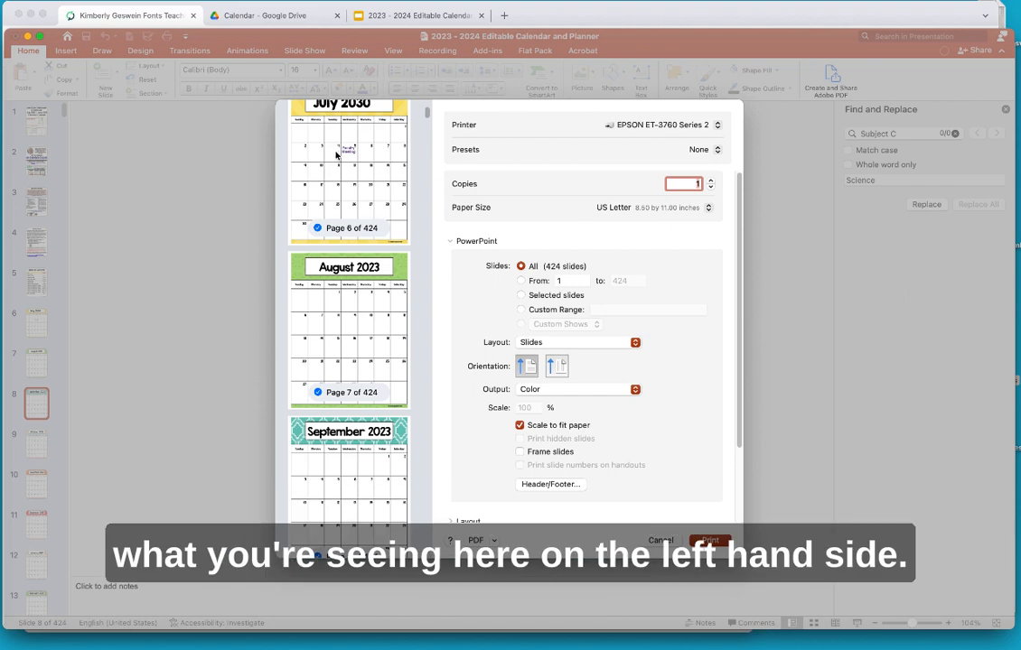
- Scroll through the calendar print previews, then cancel the Print dialog without printing
scroll(349, 318, down, 1)
scroll(349, 318, down, 5)
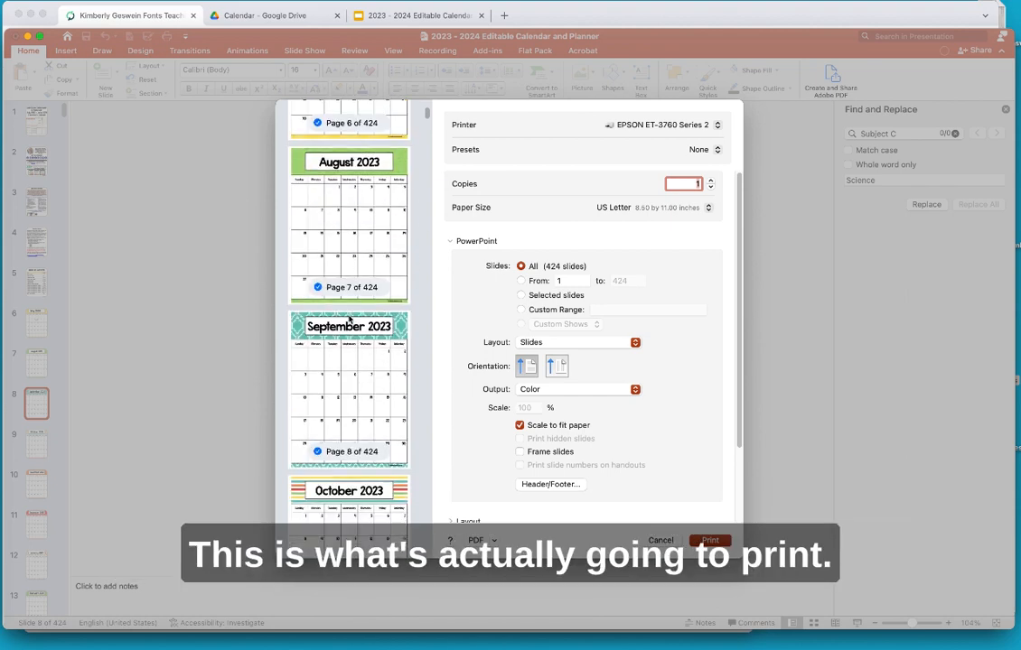
scroll(349, 318, up, 3)
scroll(349, 318, up, 2)
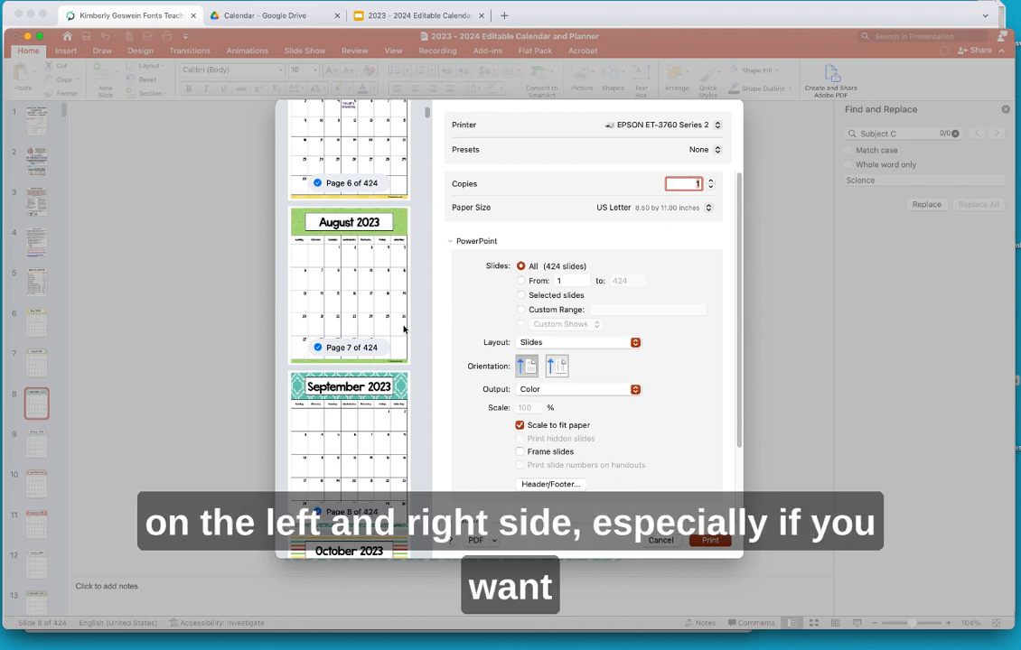
scroll(379, 344, down, 5)
scroll(379, 344, down, 15)
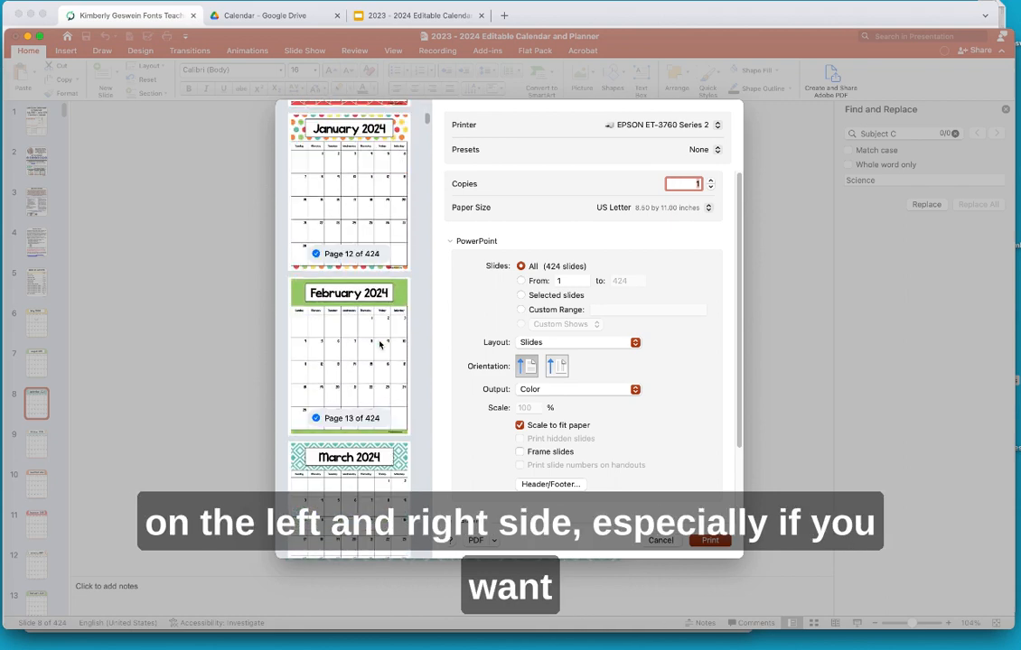
scroll(380, 343, down, 12)
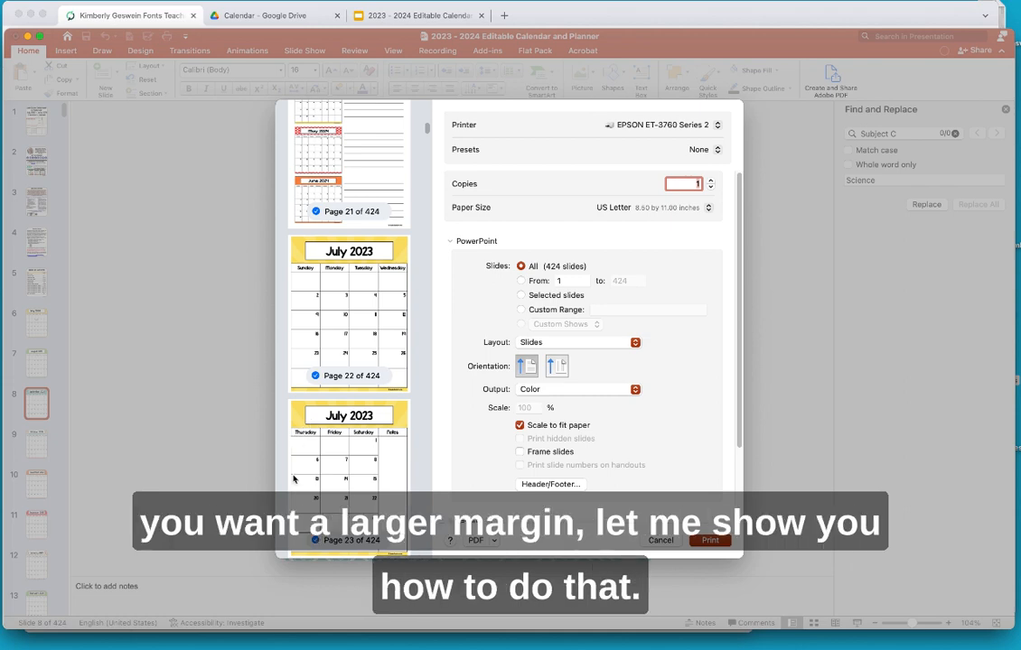
click(661, 541)
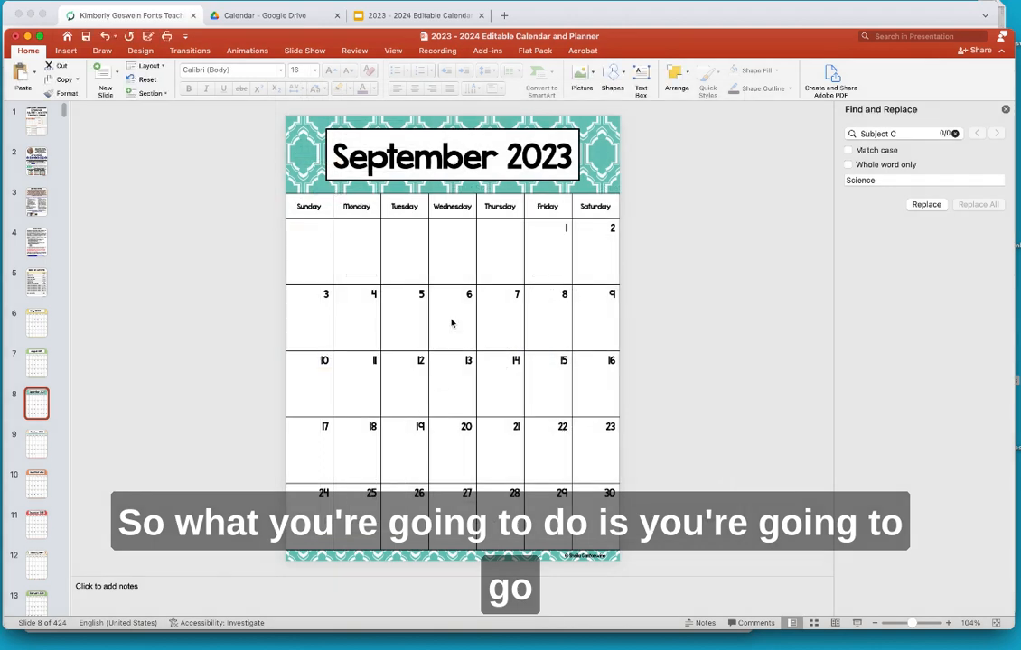
- In Page Setup, set the slide width from 7.5 to 7 in, keeping 10 in tall, and scale content to fit
click(140, 51)
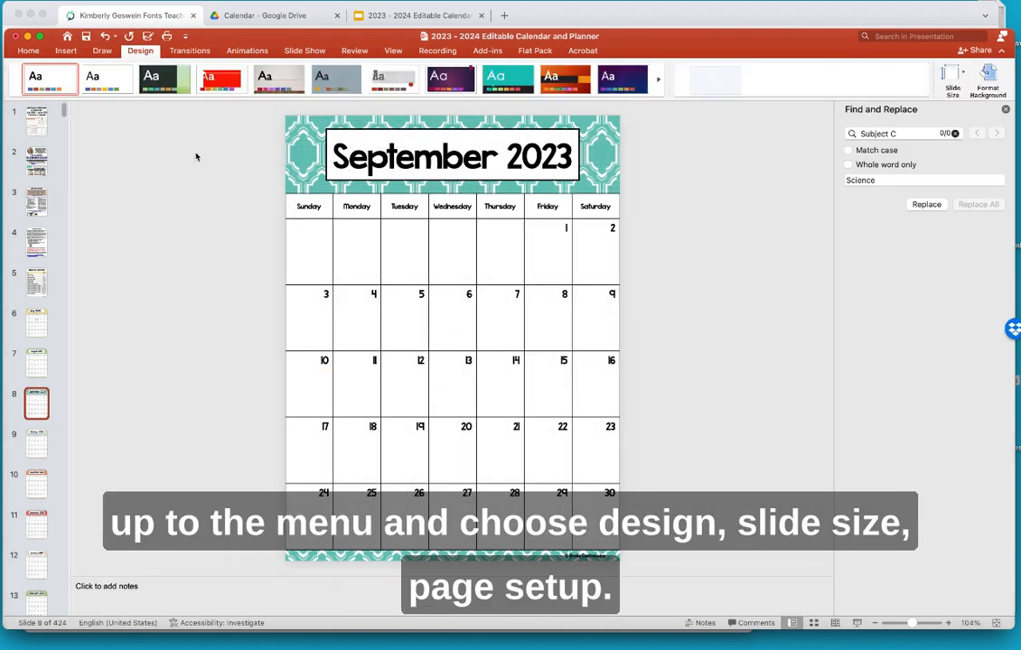
click(948, 76)
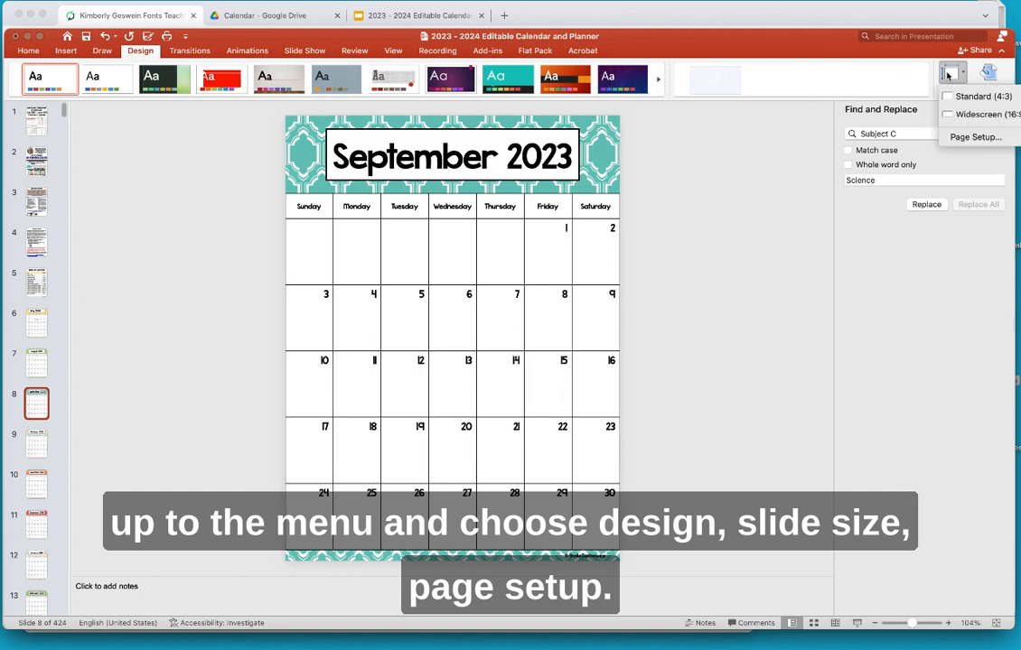
click(970, 136)
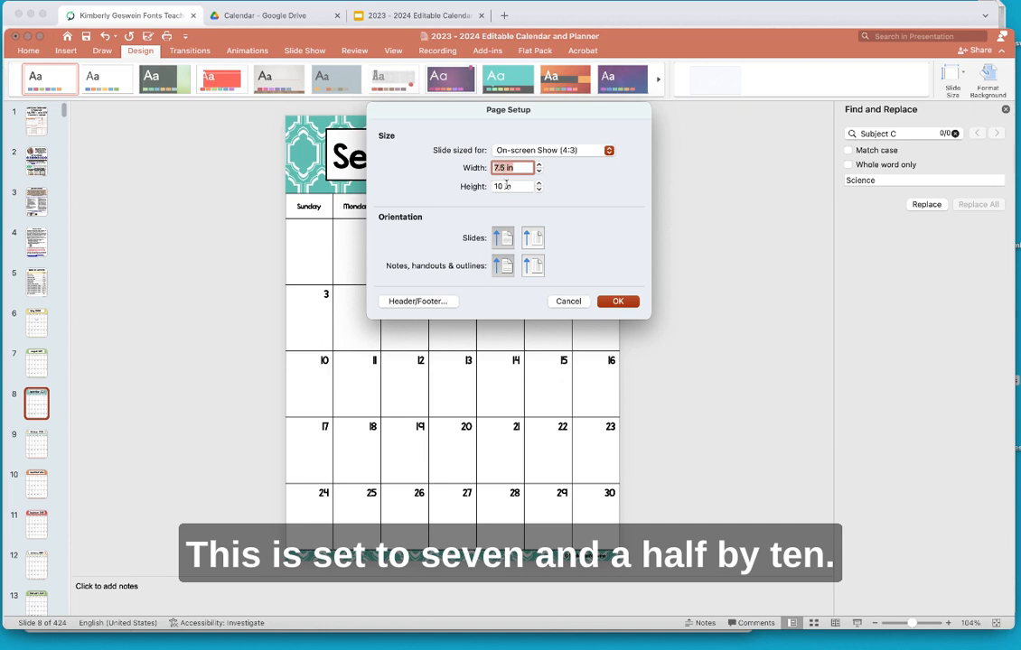
click(539, 172)
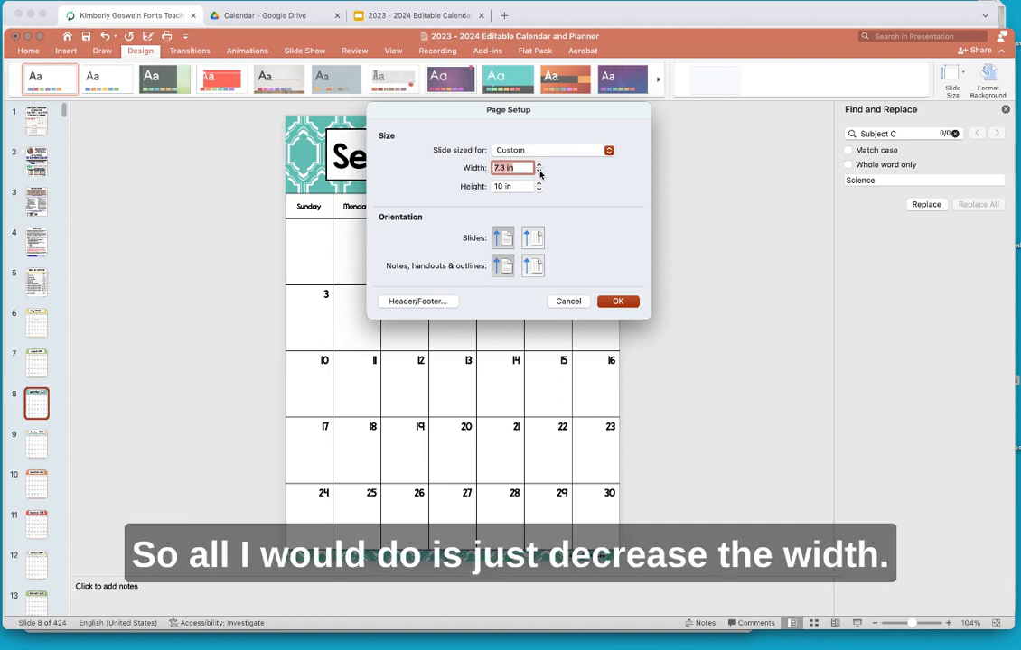
click(539, 171)
click(539, 172)
click(617, 304)
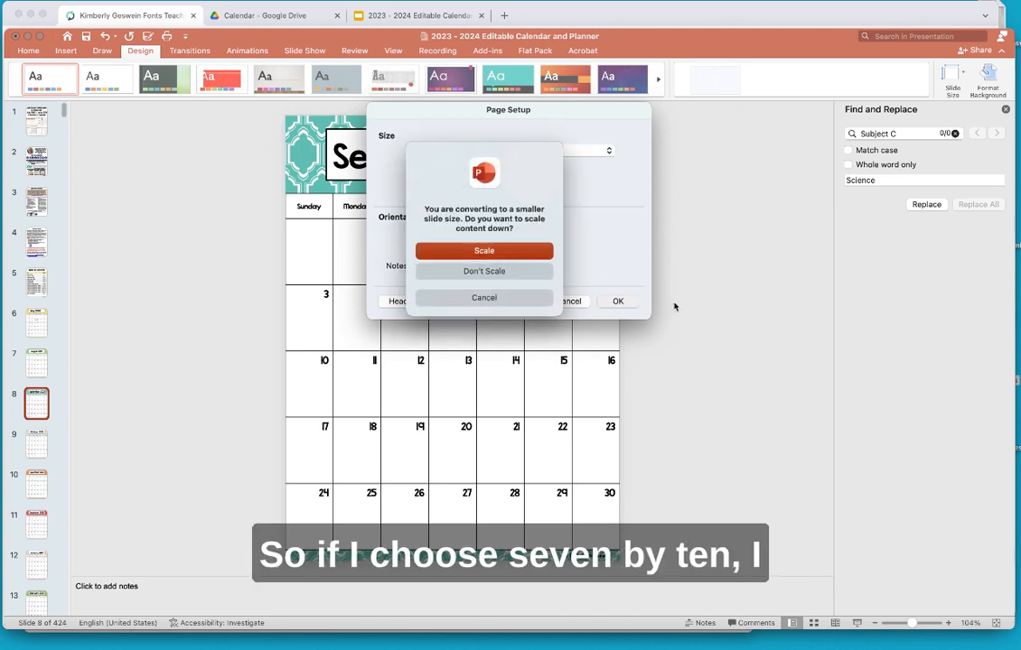
click(484, 253)
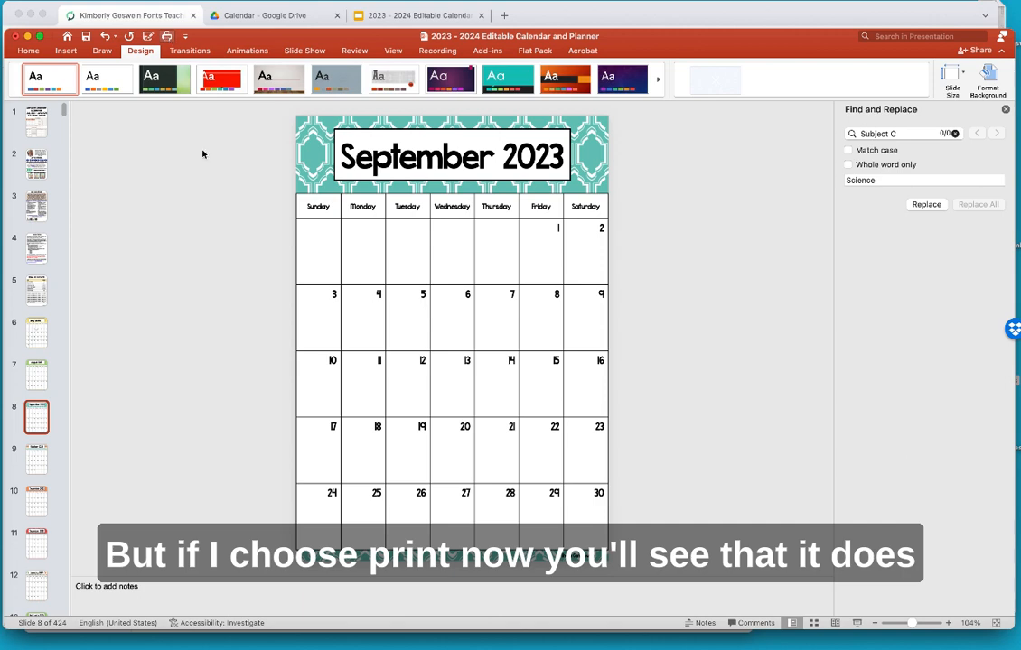
key(super+p)
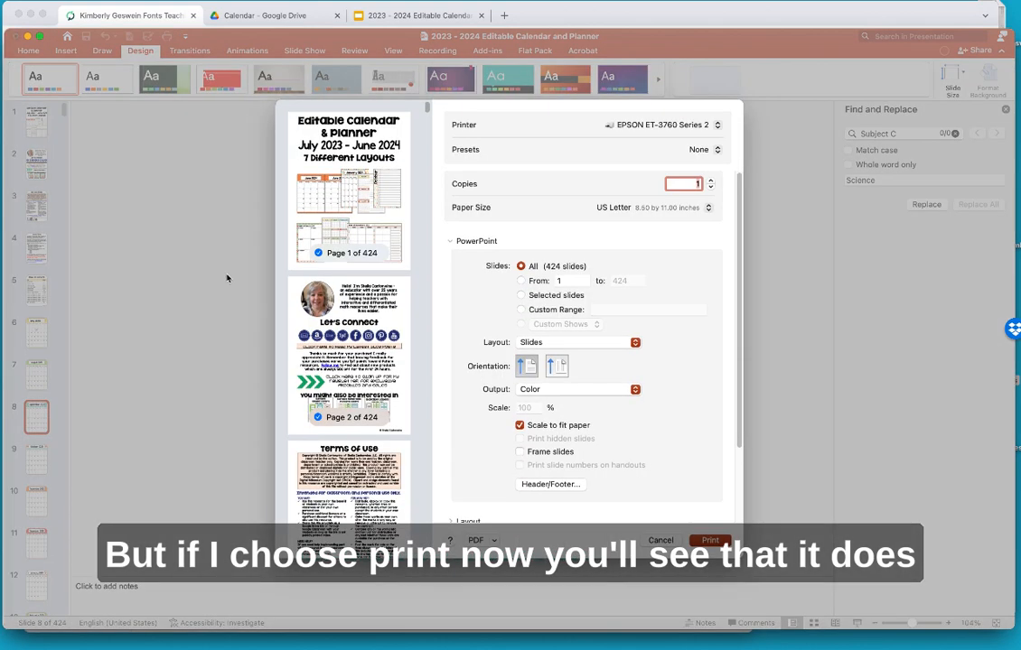
scroll(351, 356, down, 2)
scroll(350, 356, down, 15)
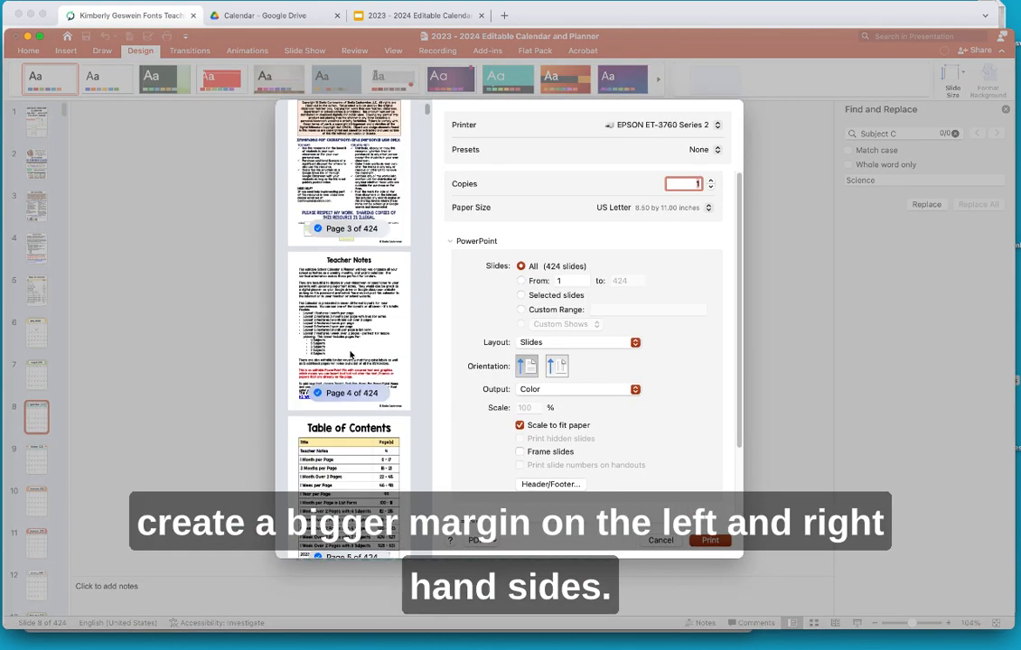
scroll(351, 356, down, 15)
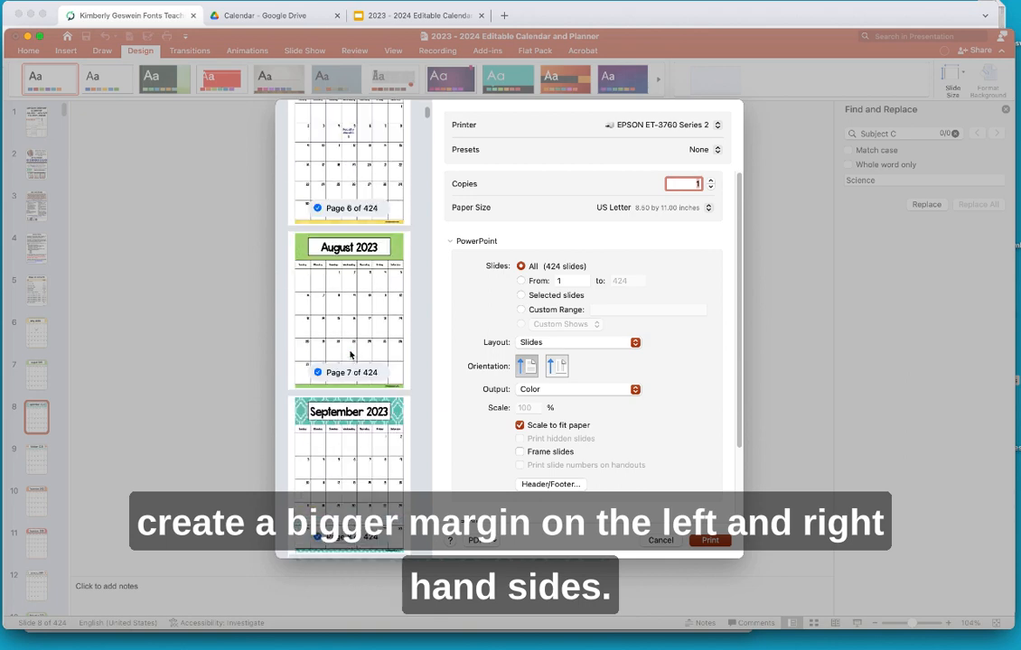
scroll(351, 356, down, 10)
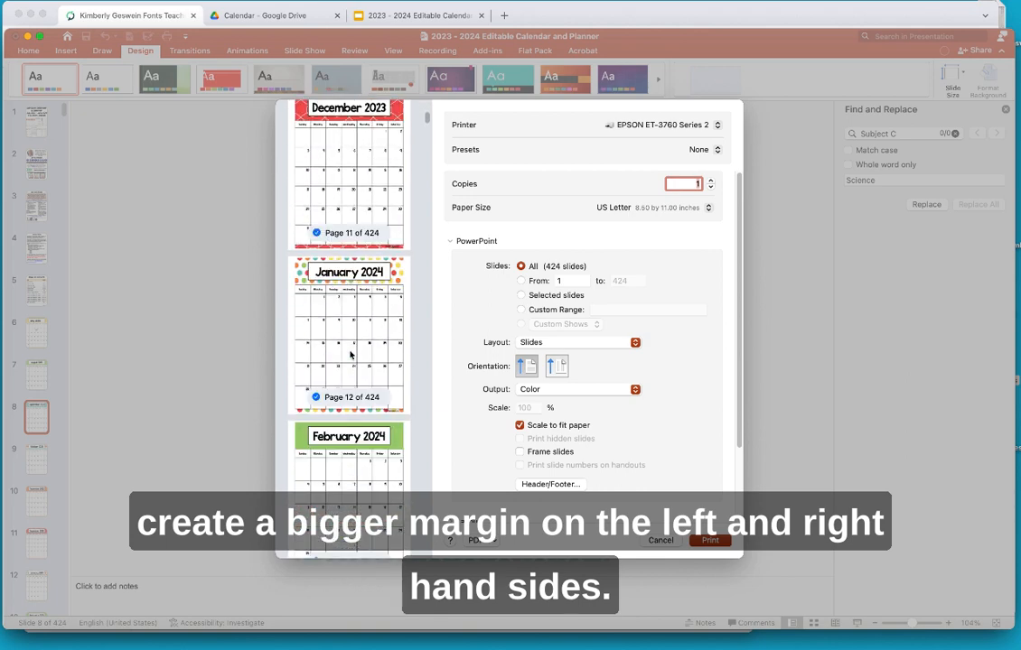
scroll(351, 355, down, 10)
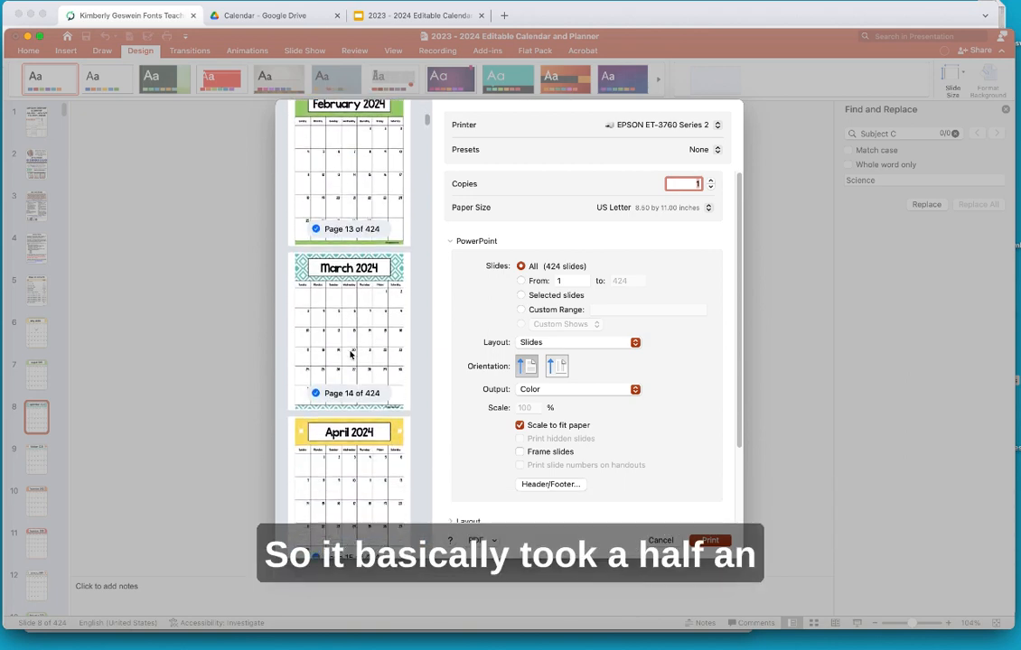
scroll(351, 356, down, 12)
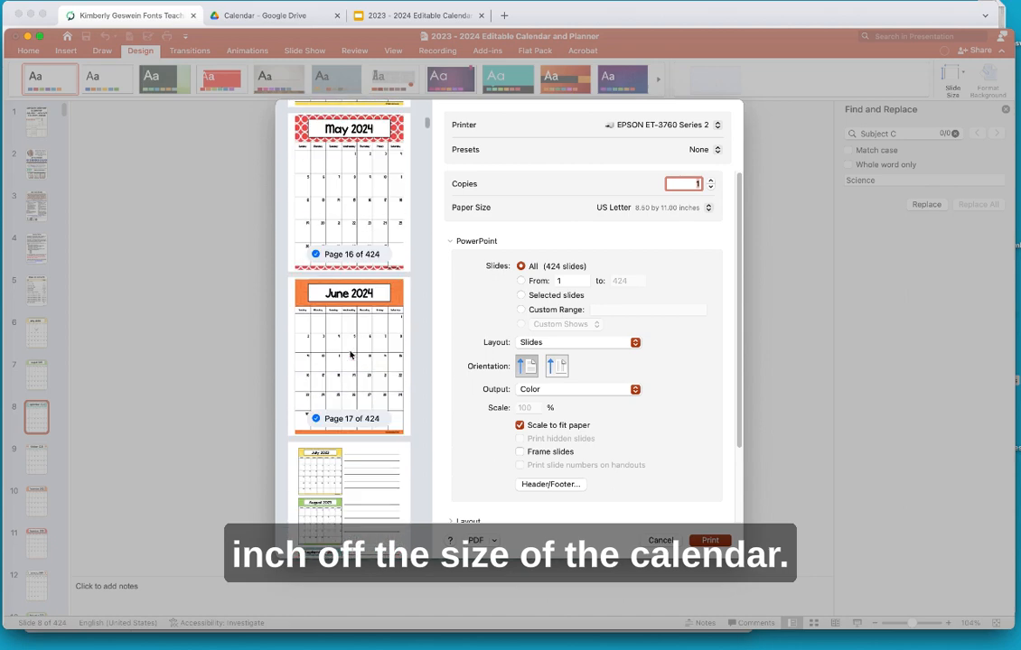
scroll(350, 356, down, 6)
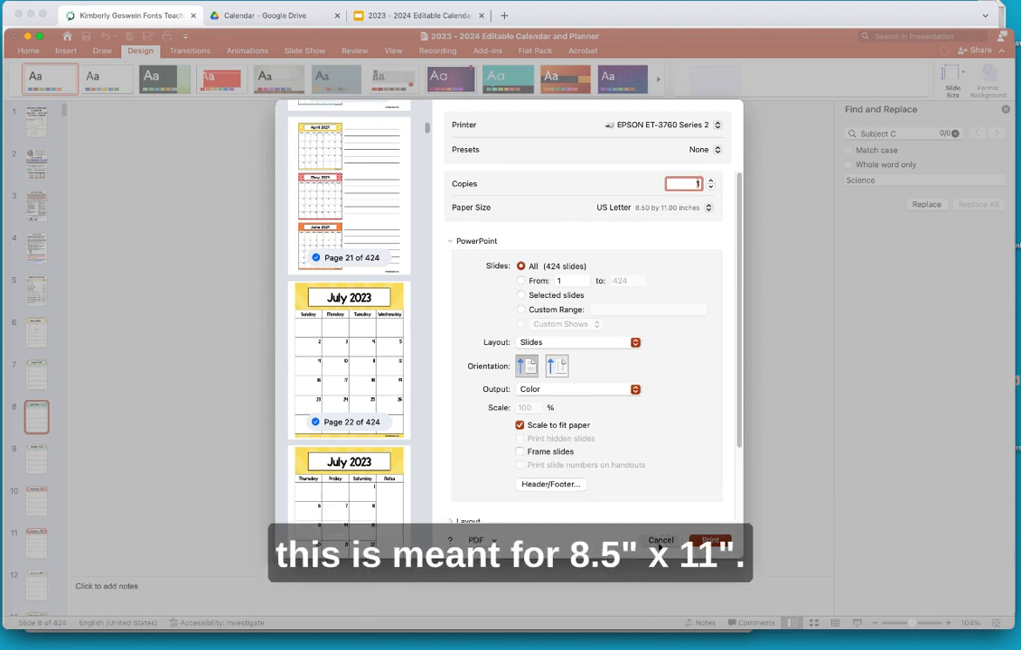
key(Escape)
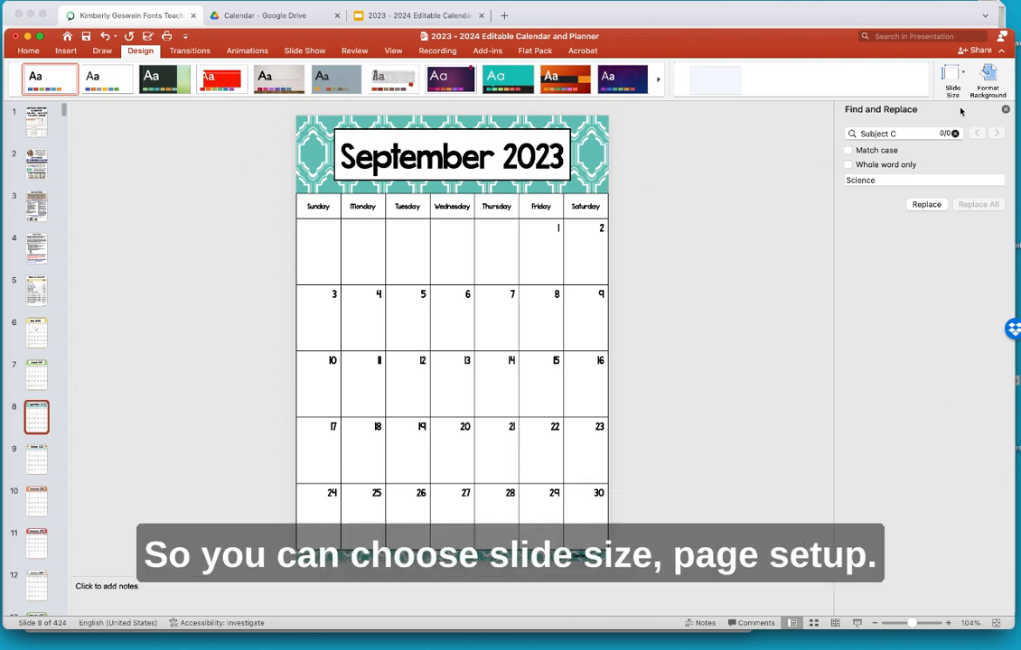
- In Page Setup, change the slide size to 5.5 in wide by 8.5 in tall and scale content to fit
click(951, 75)
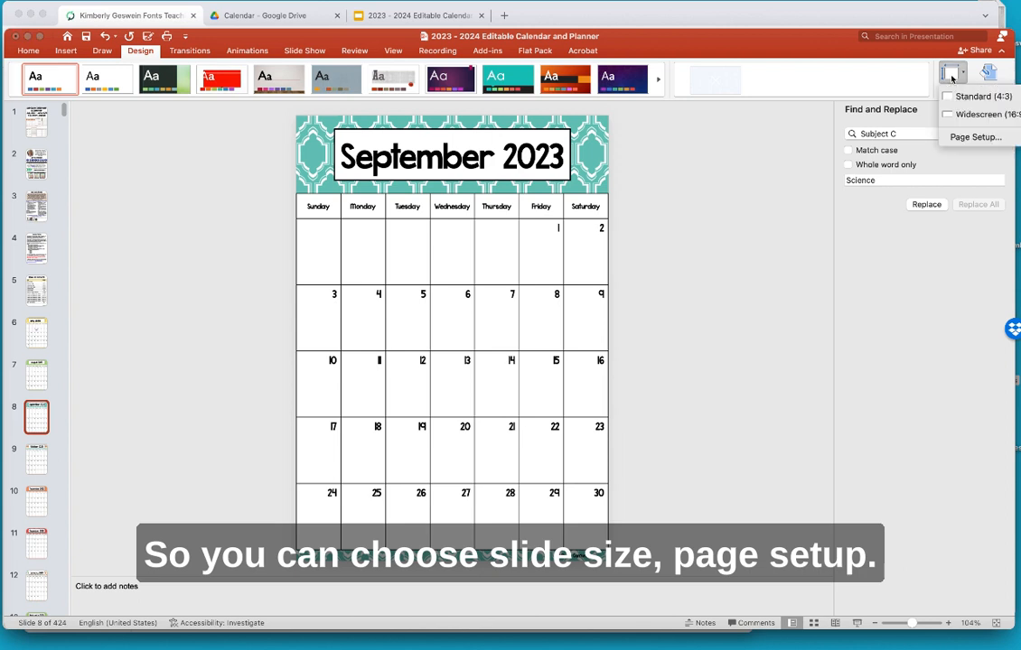
click(965, 137)
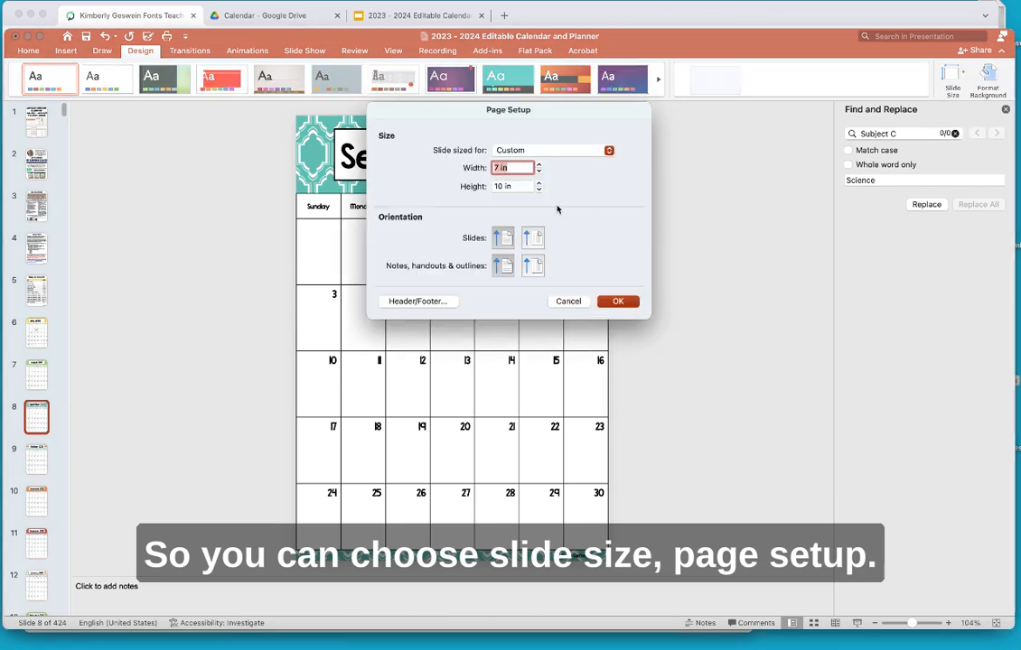
click(499, 168)
key(BackSpace)
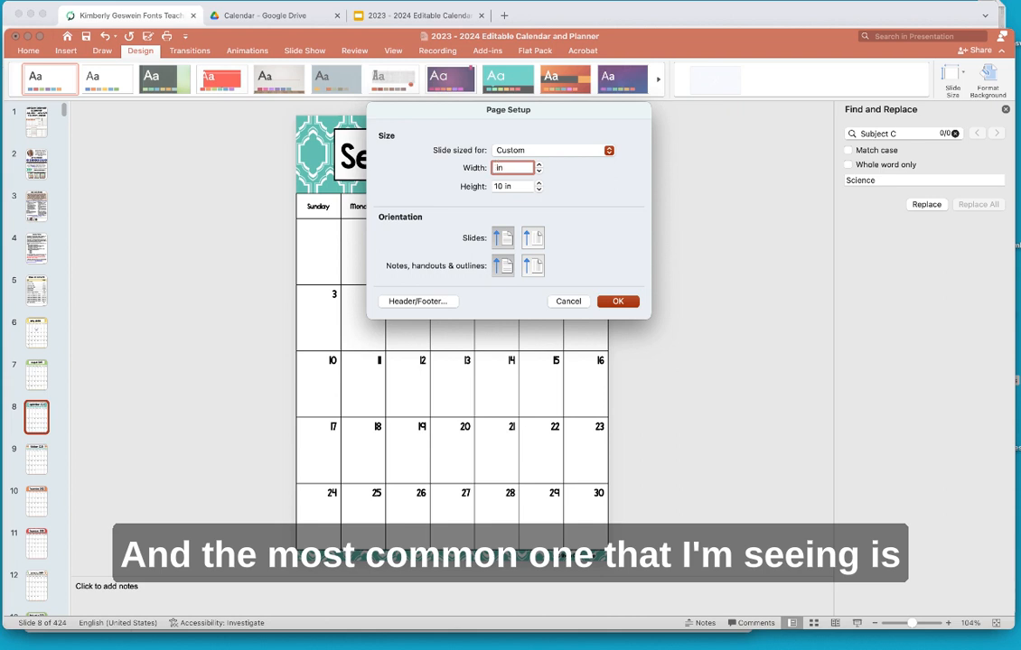
text(5.5)
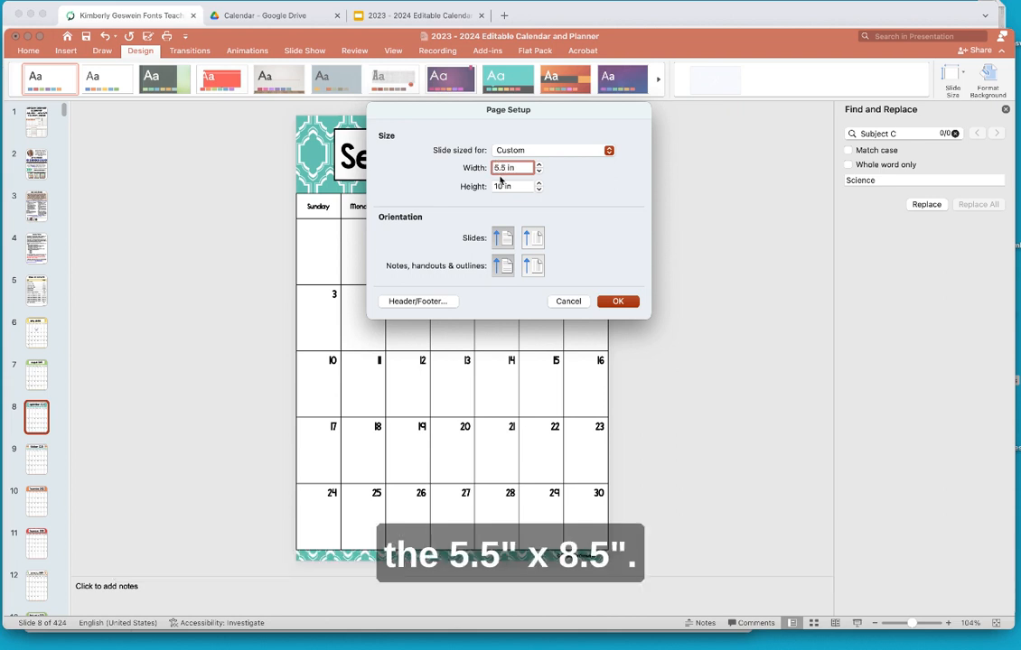
click(492, 186)
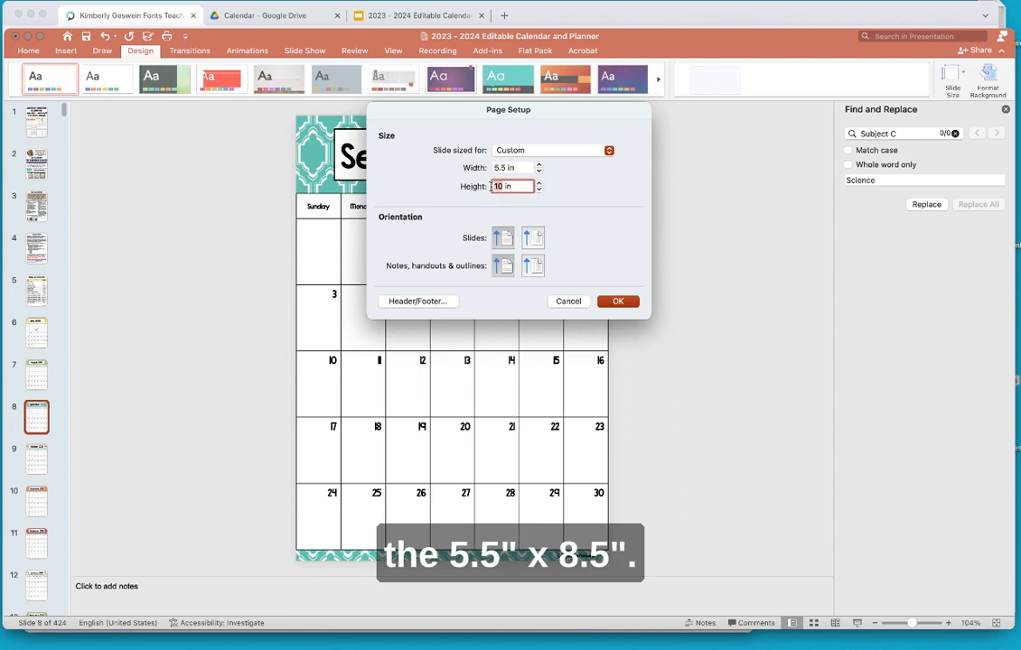
key(Delete)
key(Delete)
text(8.5)
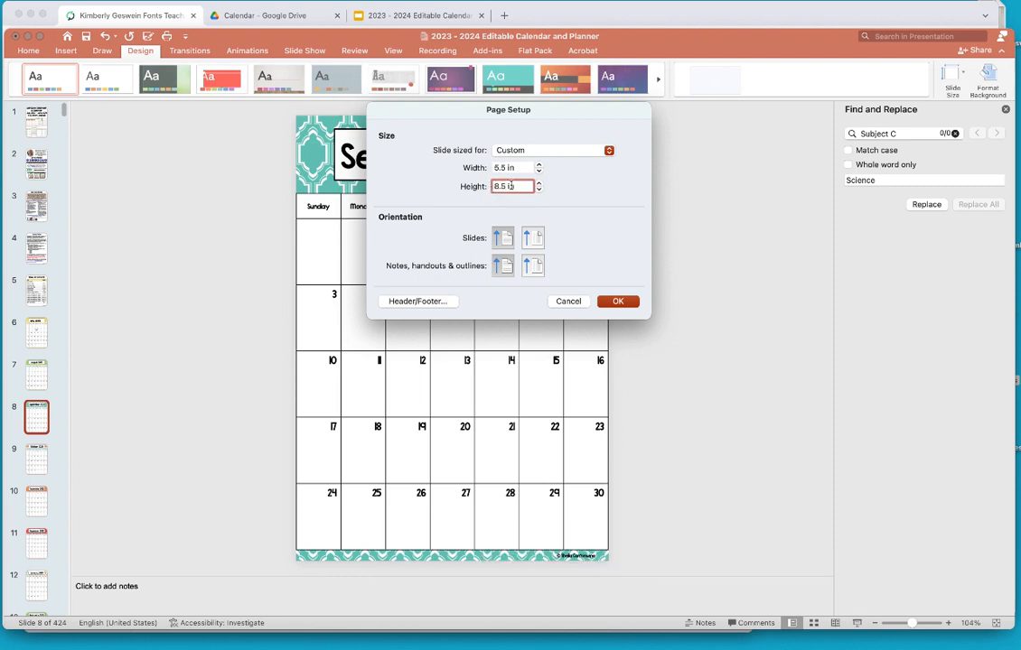
click(617, 301)
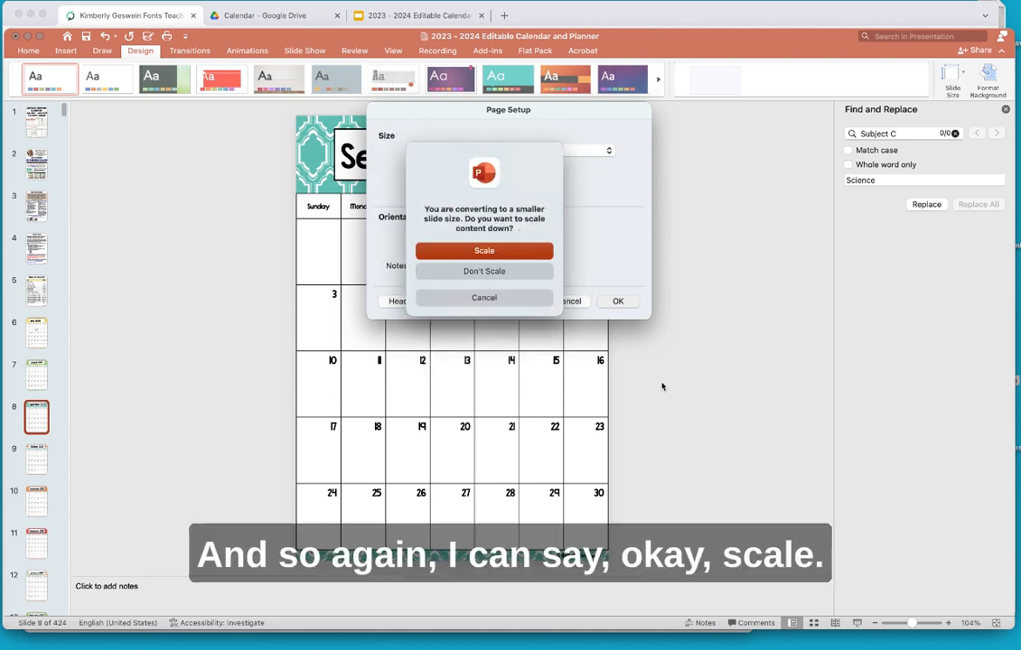
click(511, 256)
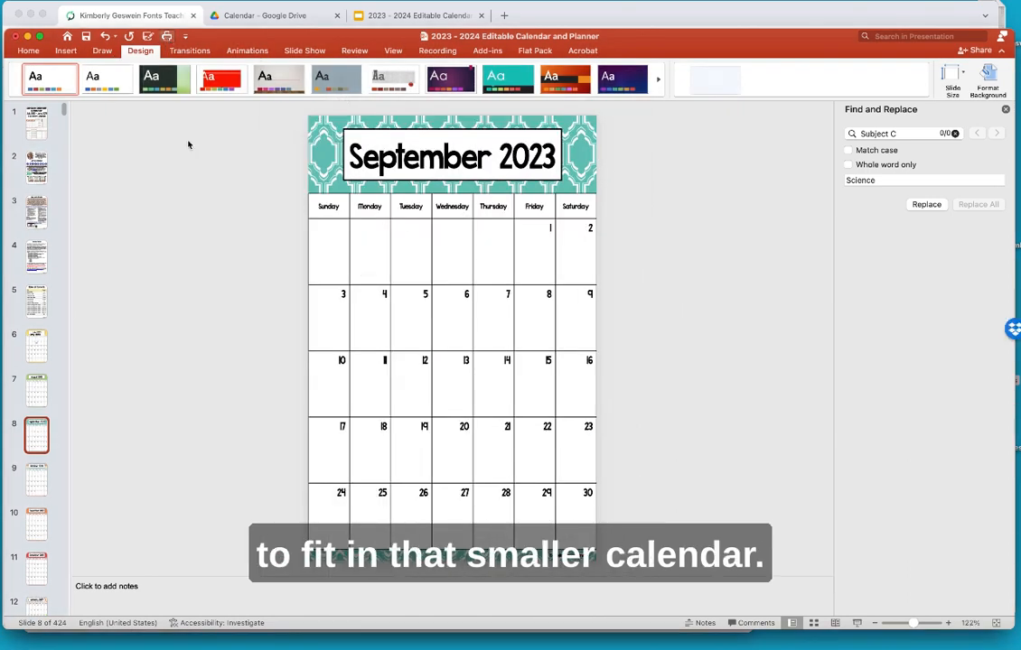
key(super+p)
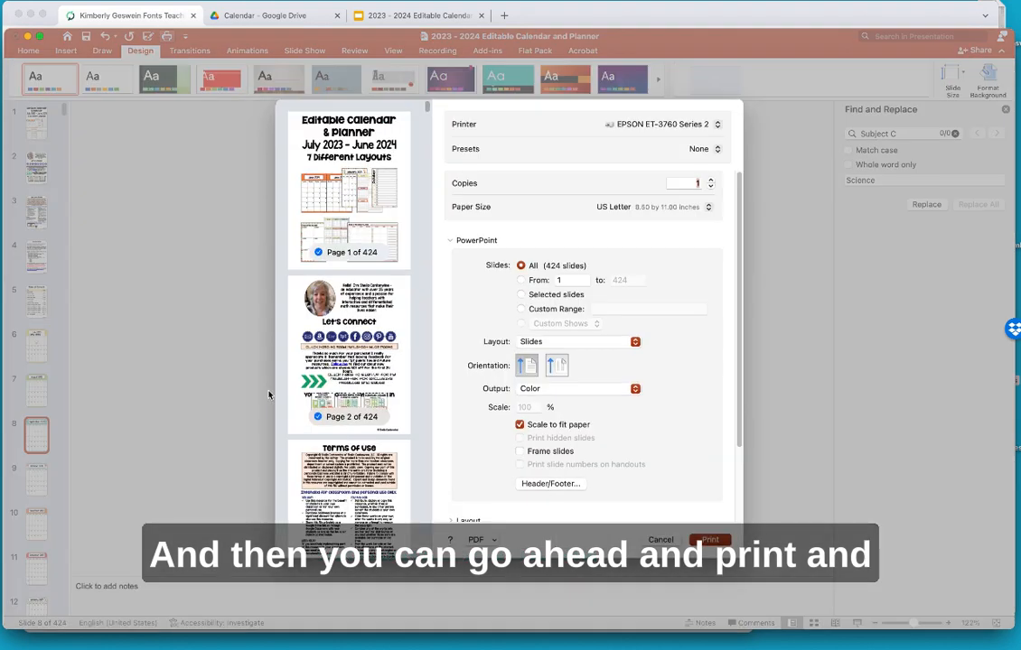
scroll(390, 390, down, 5)
scroll(390, 391, down, 10)
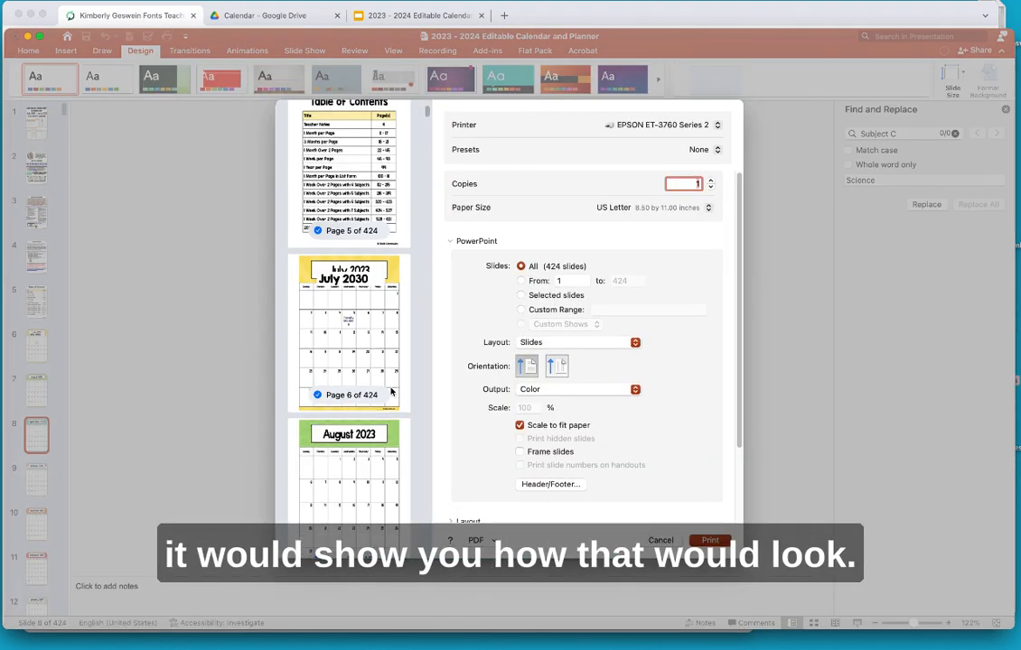
scroll(390, 390, down, 15)
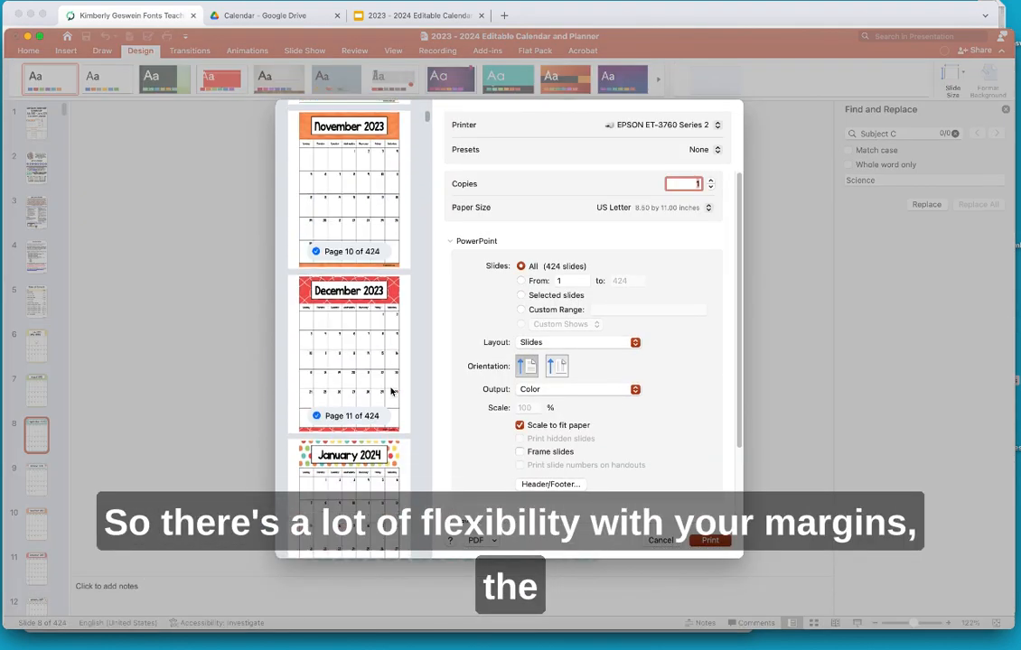
scroll(390, 390, down, 12)
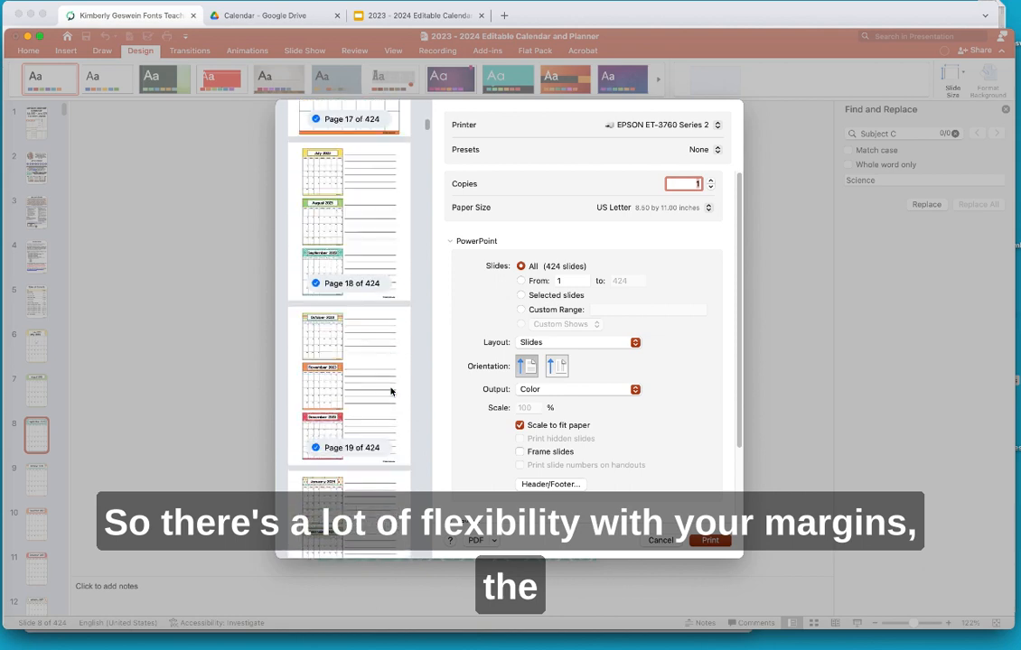
scroll(390, 390, down, 12)
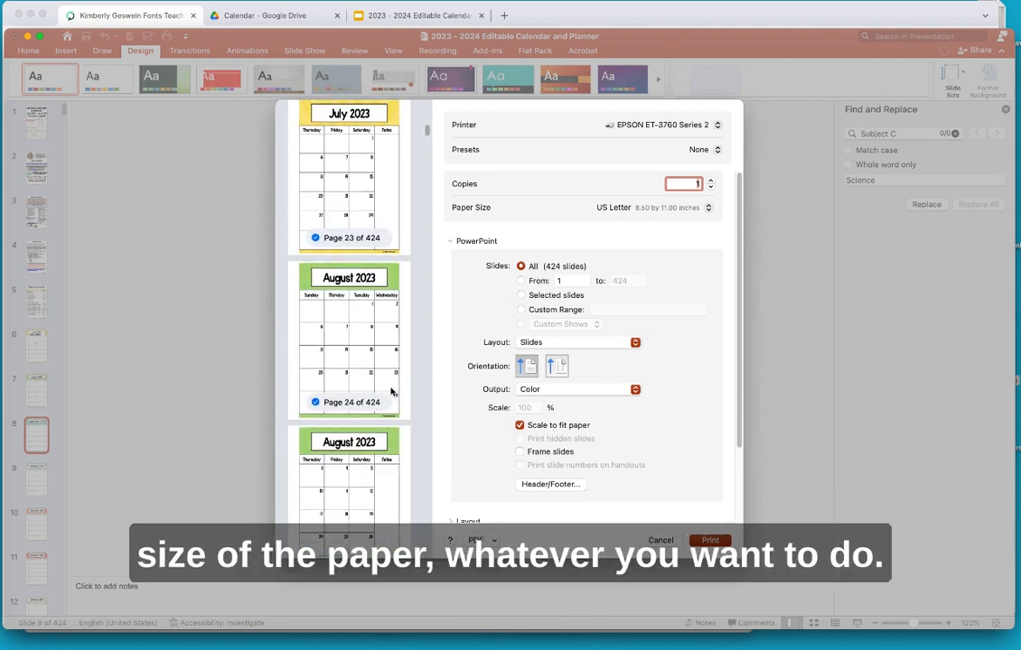
scroll(390, 391, down, 3)
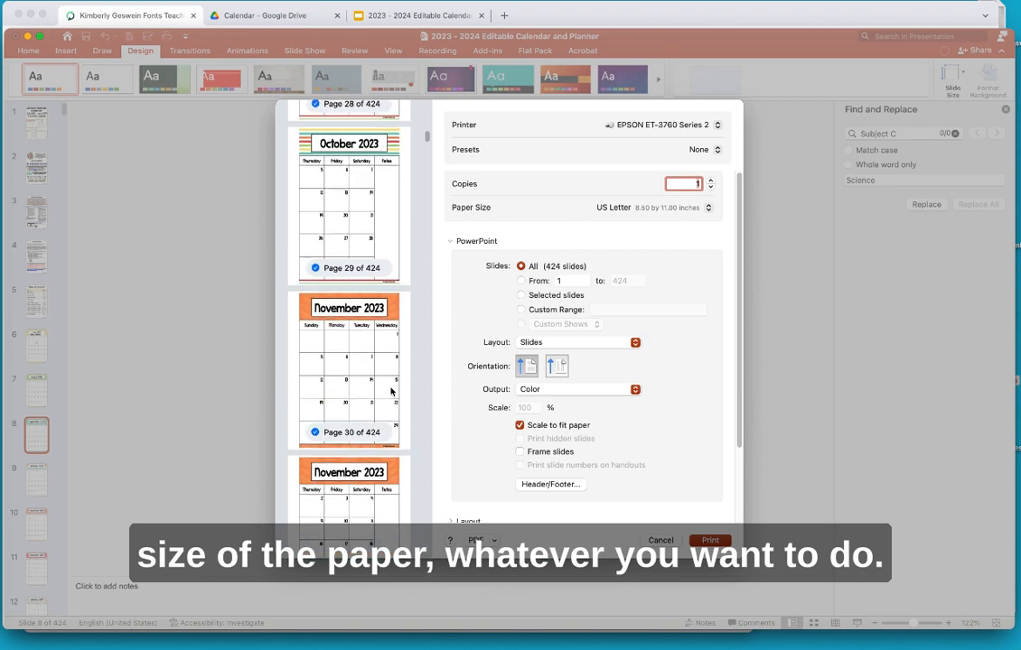
scroll(391, 390, up, 20)
scroll(391, 391, up, 8)
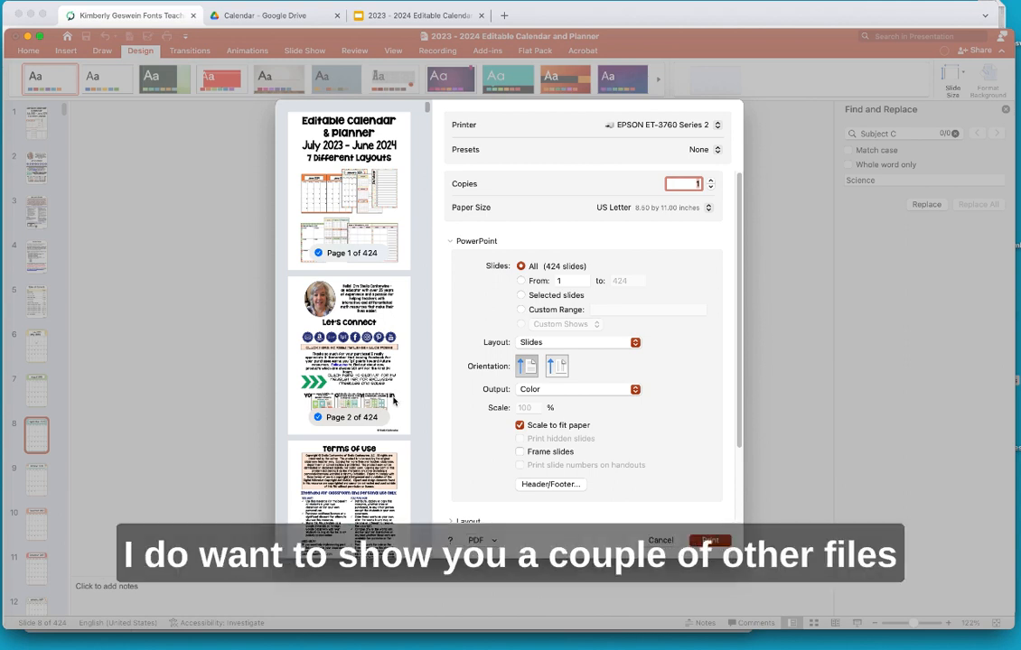
click(660, 541)
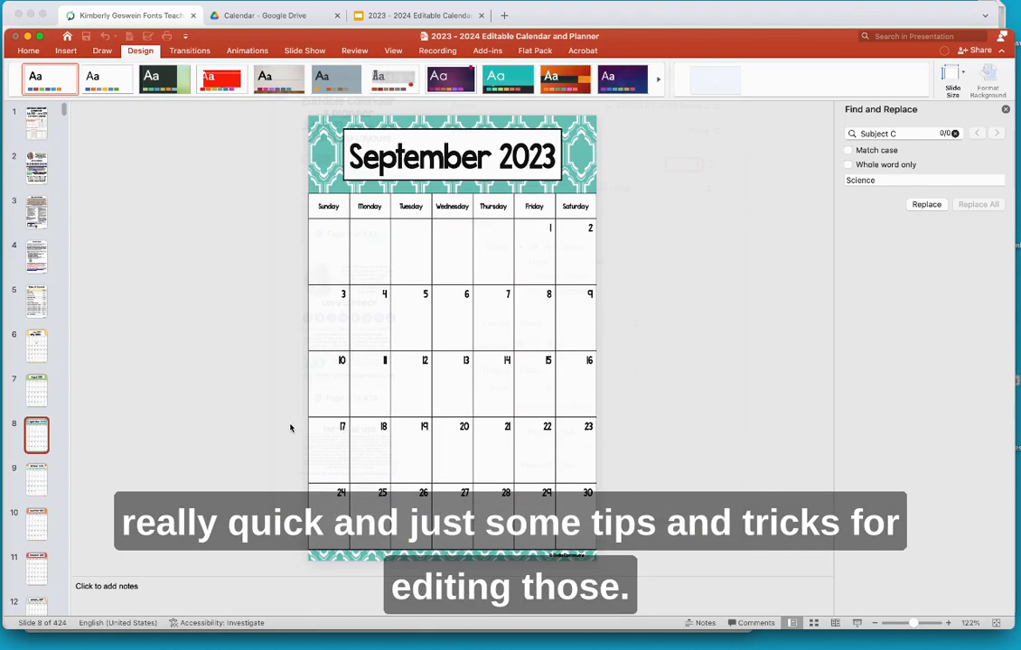
- Close the calendar without saving, then select Editable Binder Covers Spine Labels.pptx in Finder
click(16, 37)
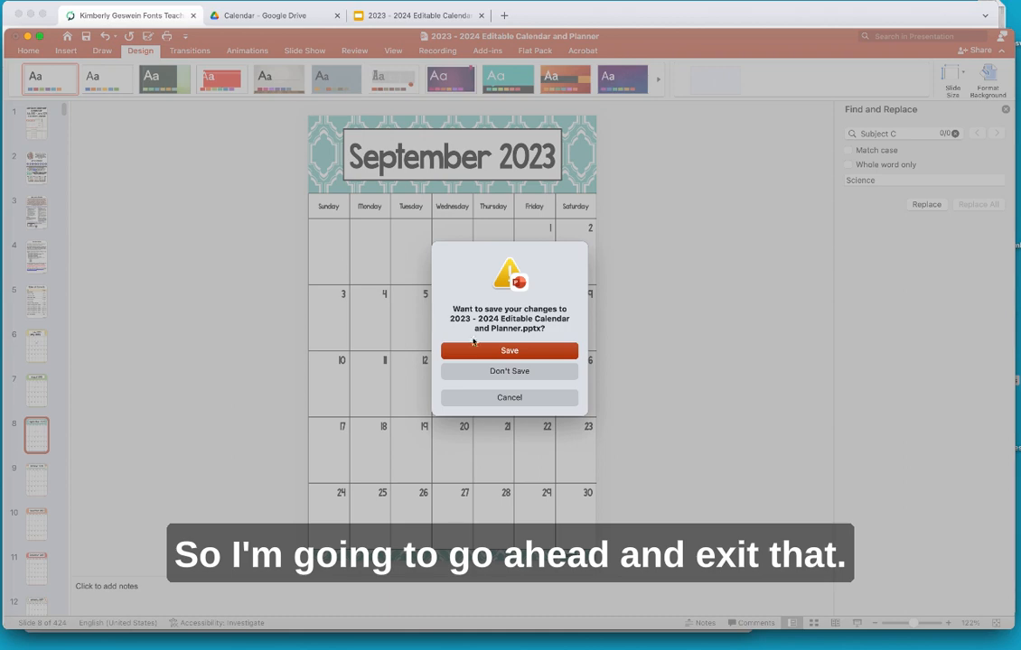
click(512, 377)
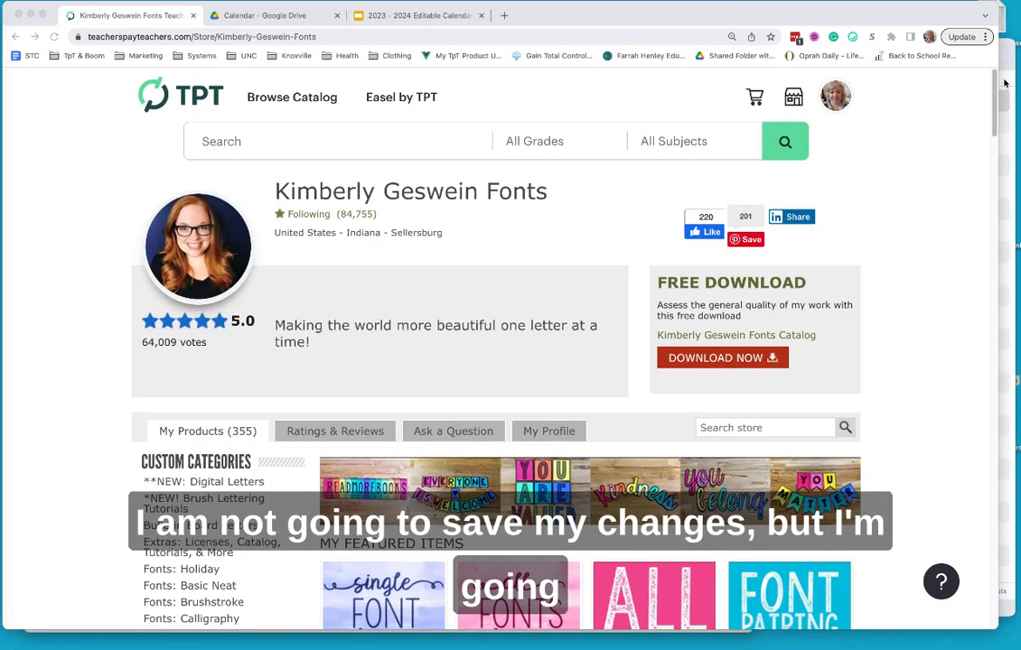
click(1005, 83)
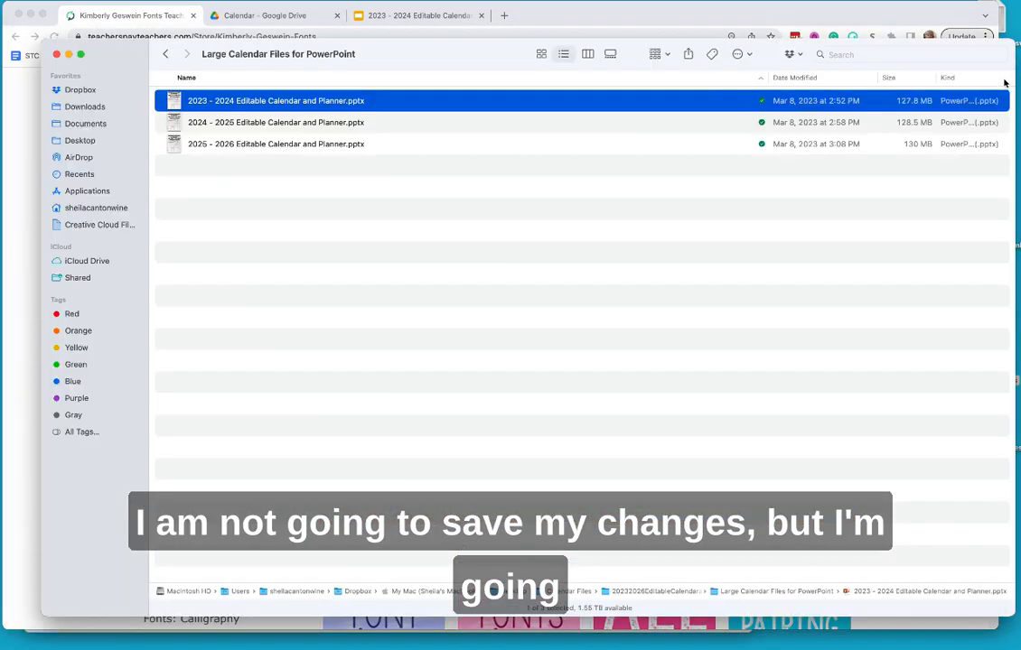
click(166, 55)
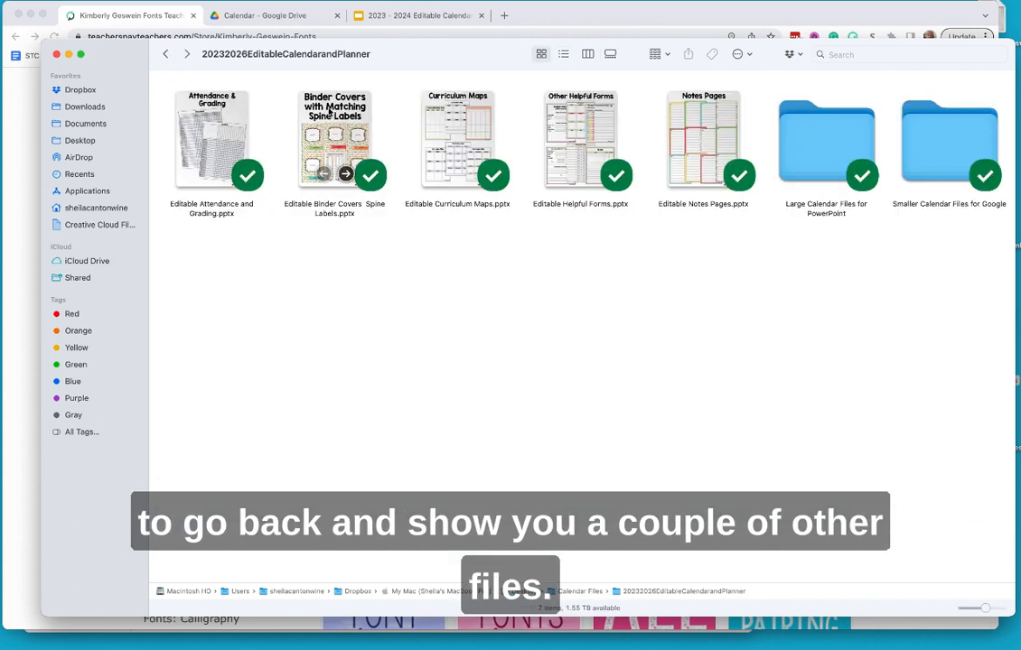
click(325, 149)
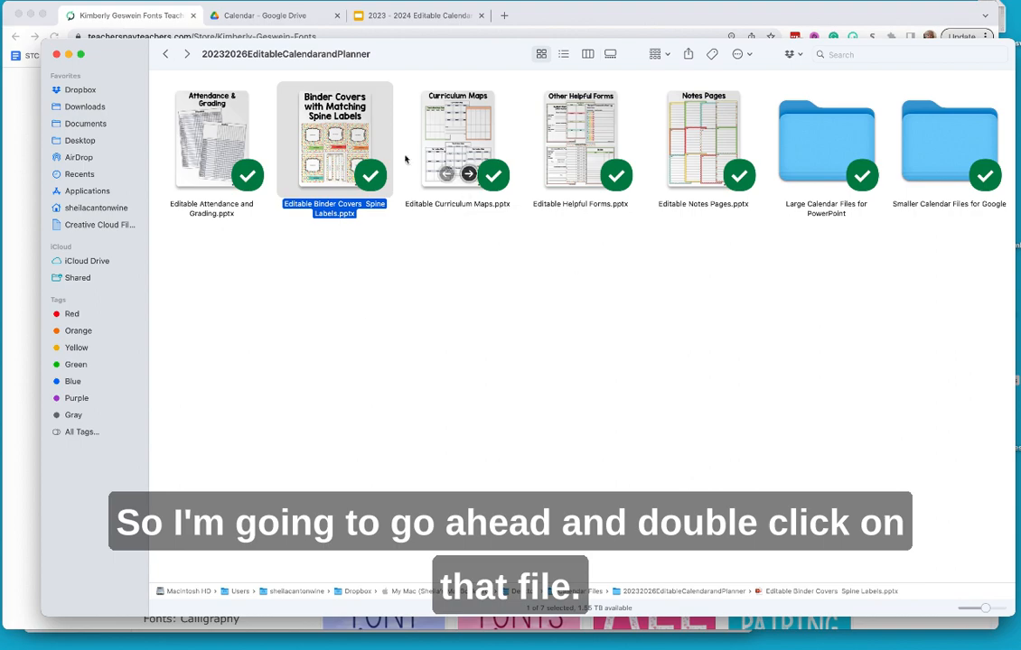
- Open Editable Binder Covers Spine Labels and go to the binder cover on slide 4
double_click(335, 137)
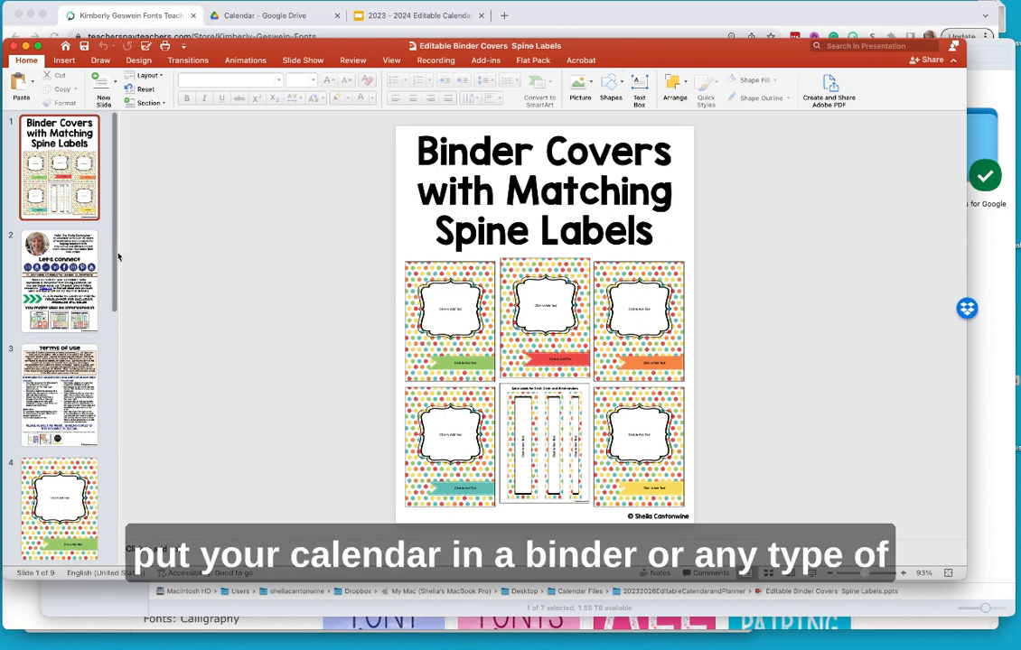
drag(117, 259, 125, 364)
click(62, 242)
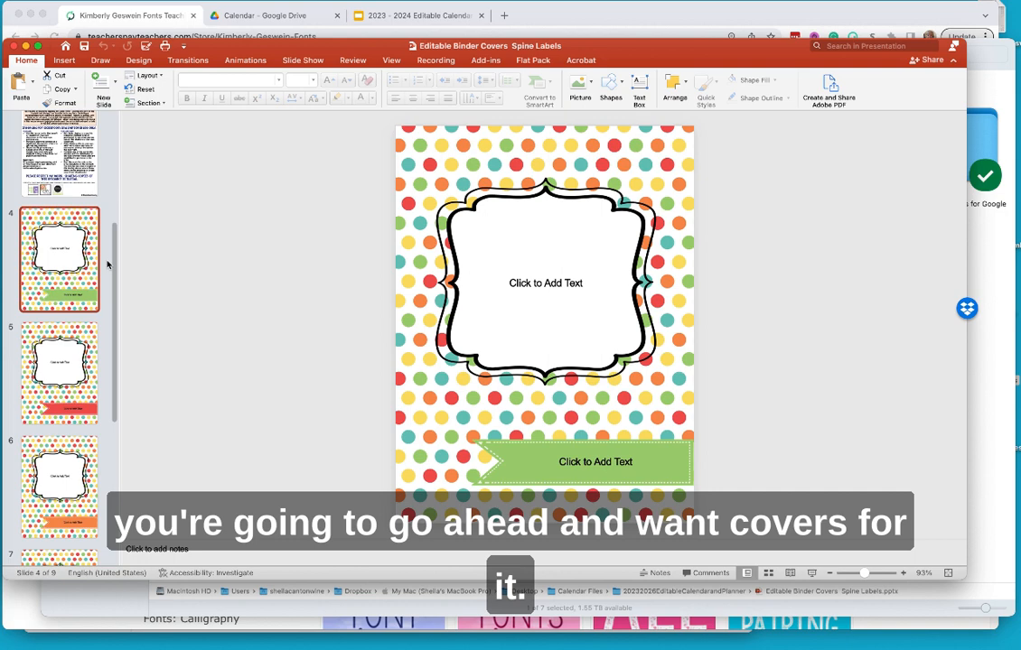
- Replace the cover frame's placeholder text with 'Science' at 60 pt
triple_click(540, 283)
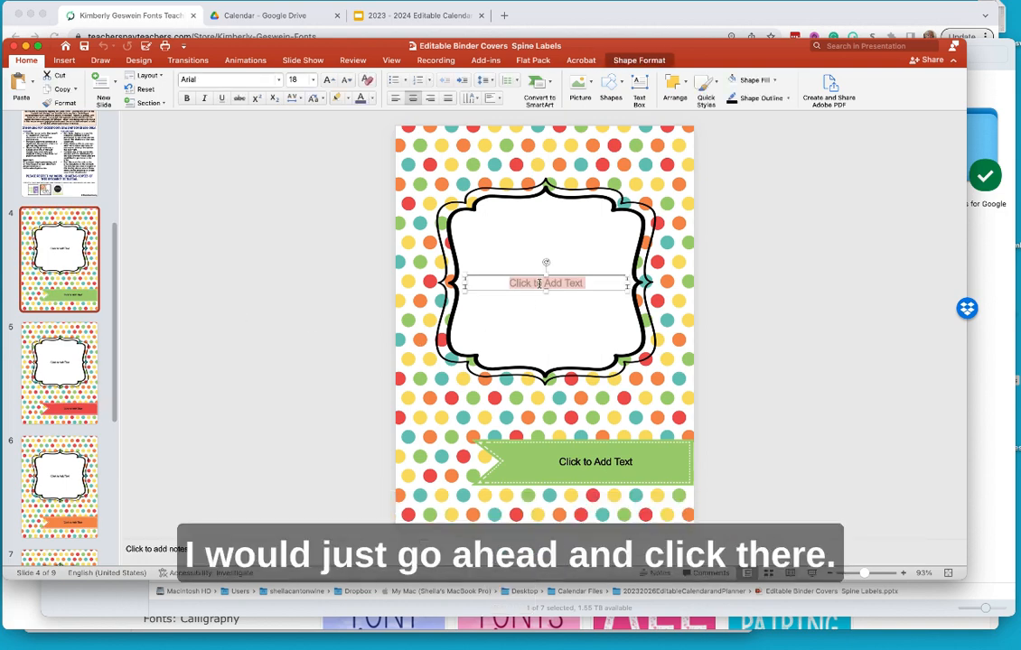
text(Science)
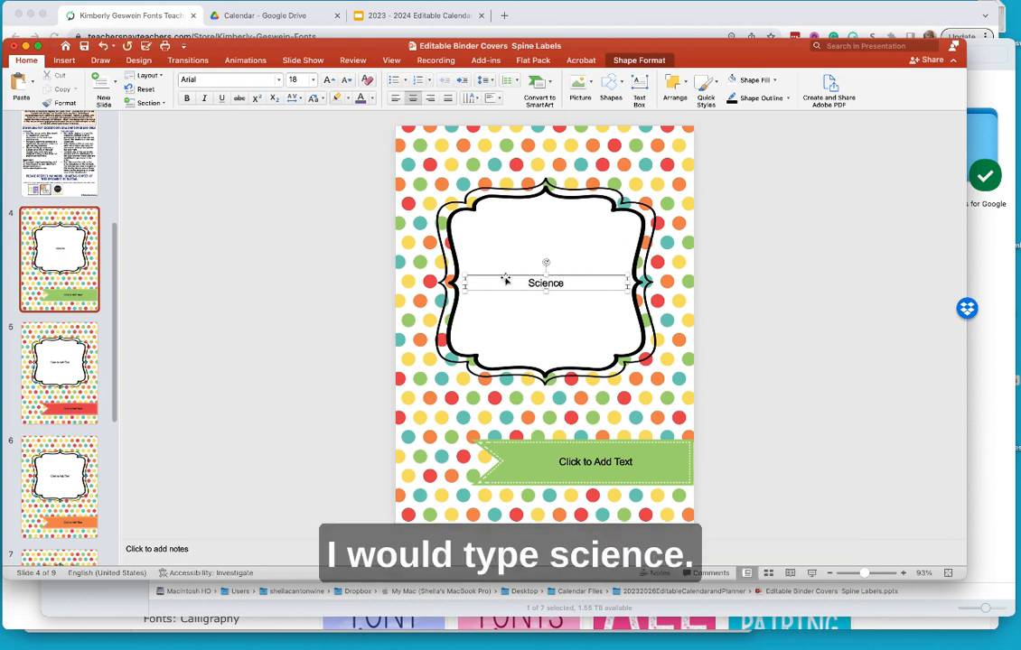
click(314, 81)
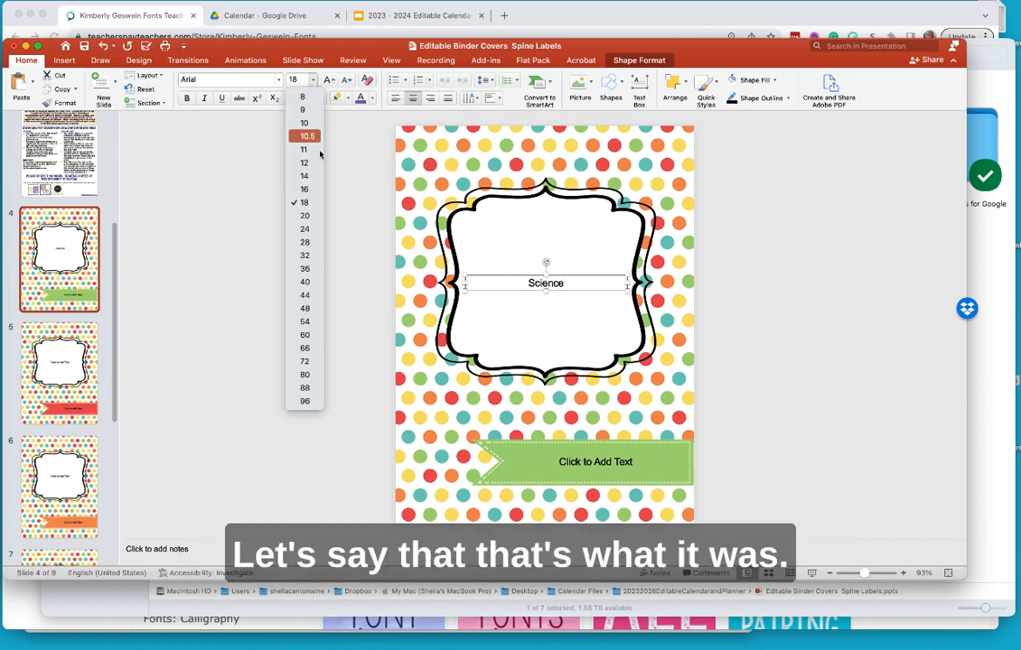
click(306, 335)
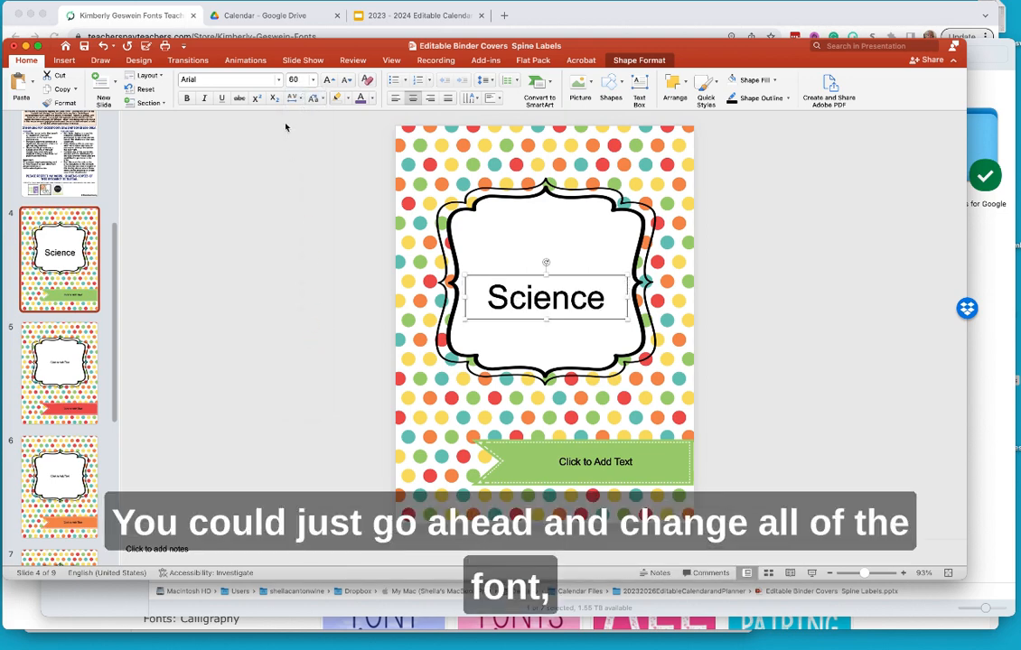
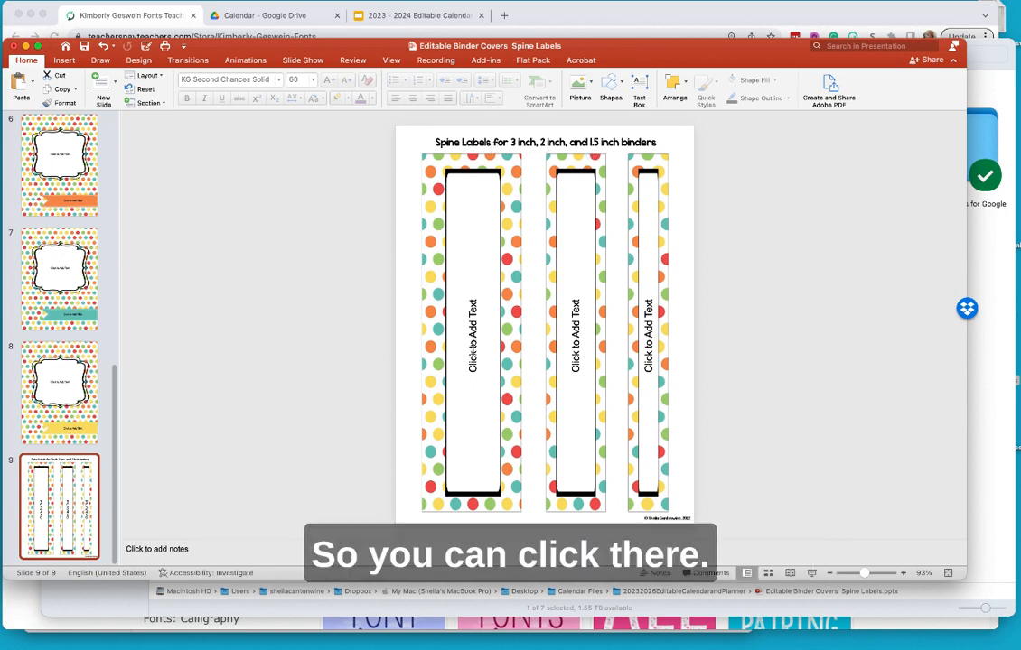
- Replace the first spine label's placeholder text with the teacher's name
click(448, 407)
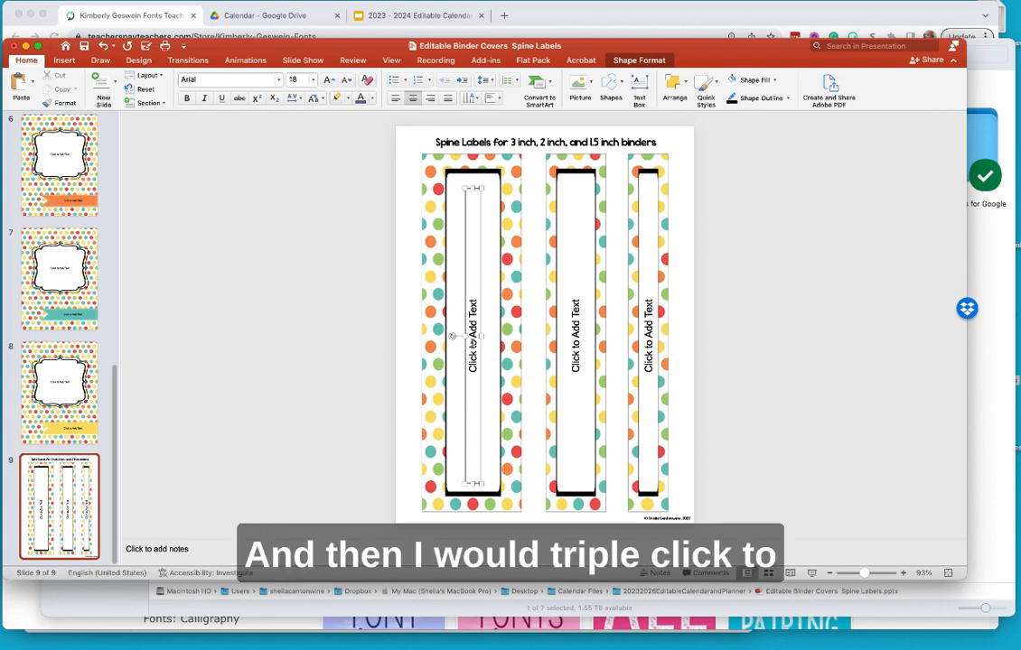
triple_click(472, 341)
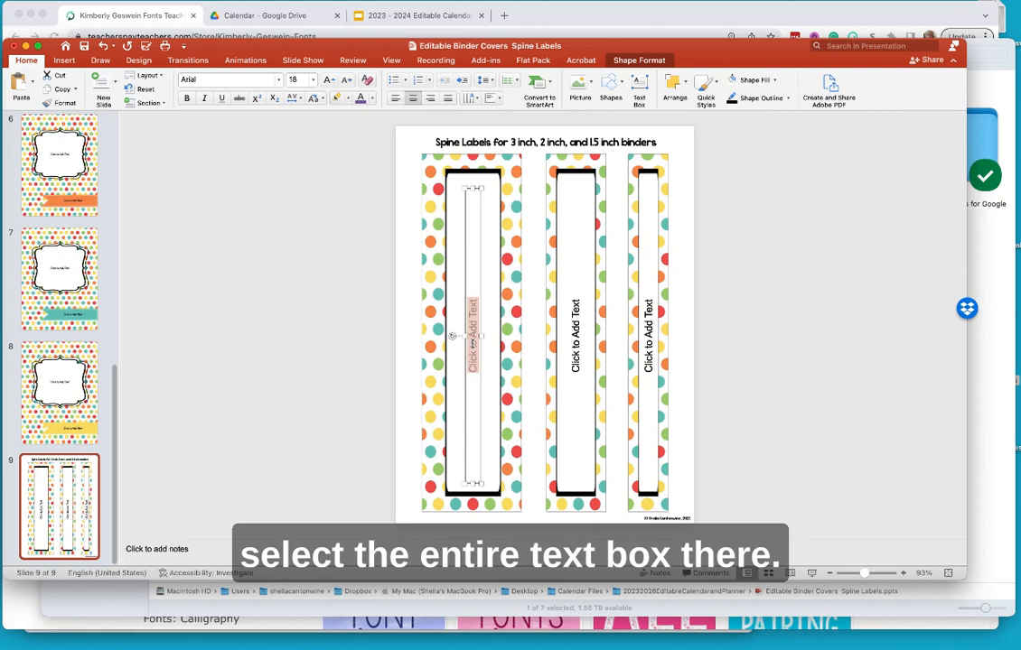
text(Mr.)
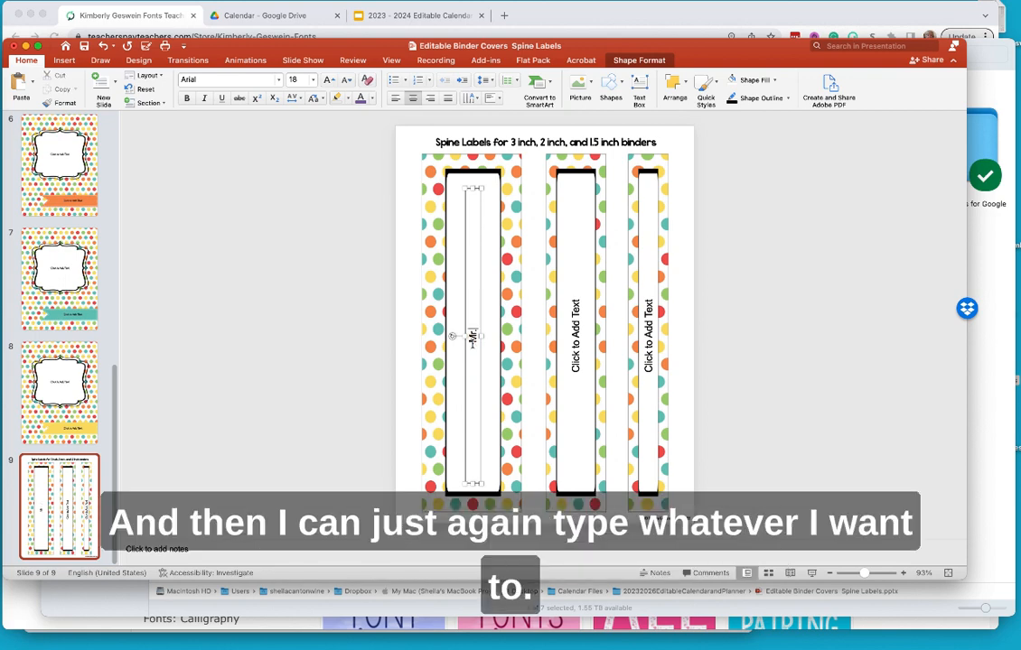
key(BackSpace)
text(s. Cantonwine)
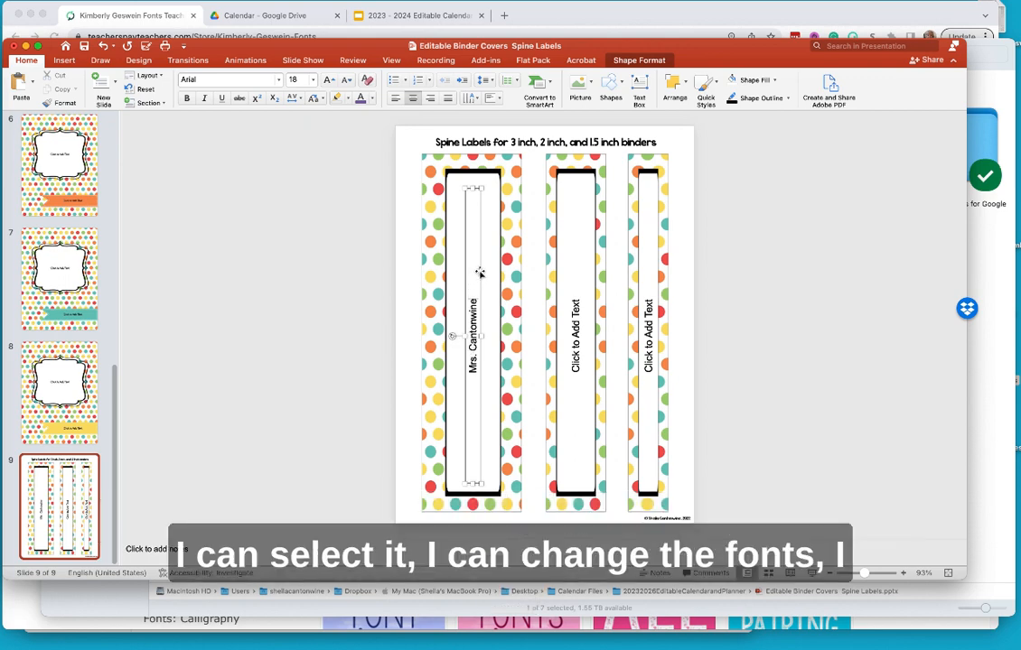
- Format the name in AGRestingTeacherFaceSolid at font size 40
click(480, 271)
click(278, 79)
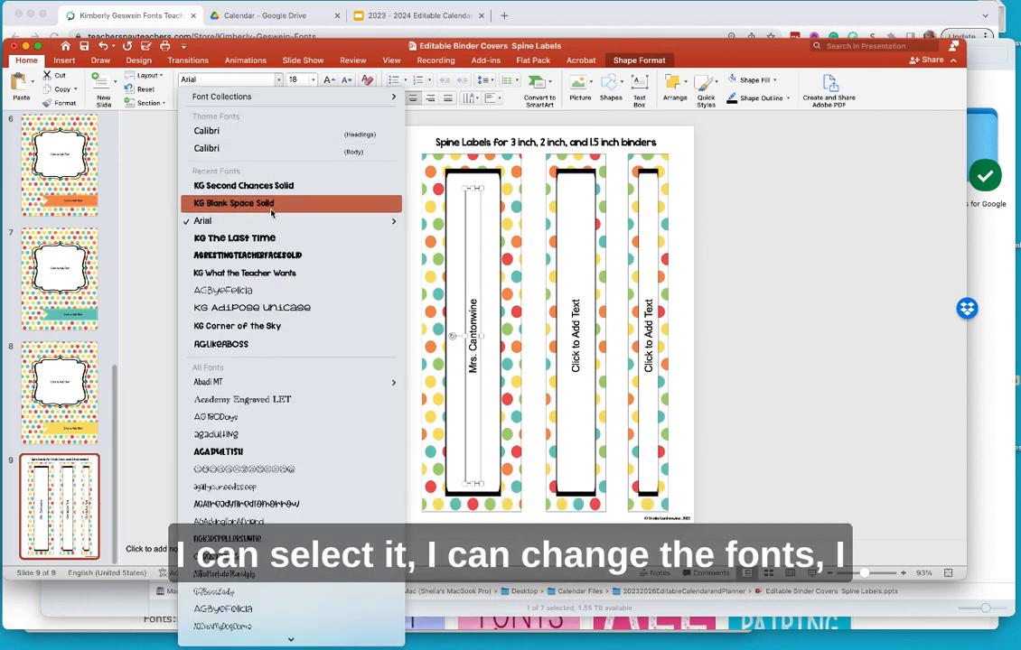
click(262, 255)
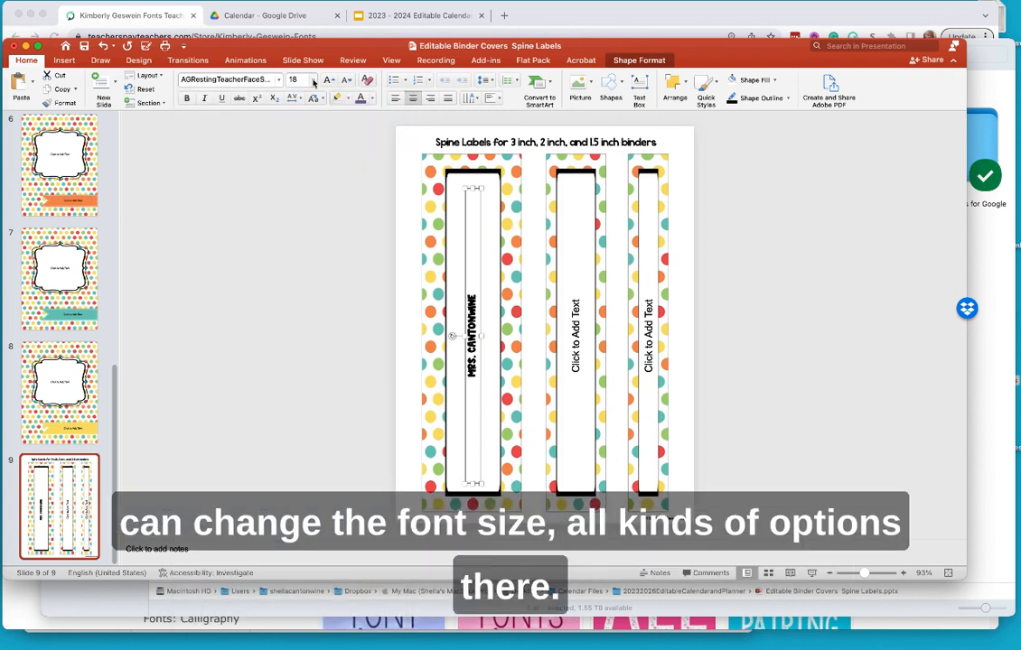
click(294, 79)
click(305, 282)
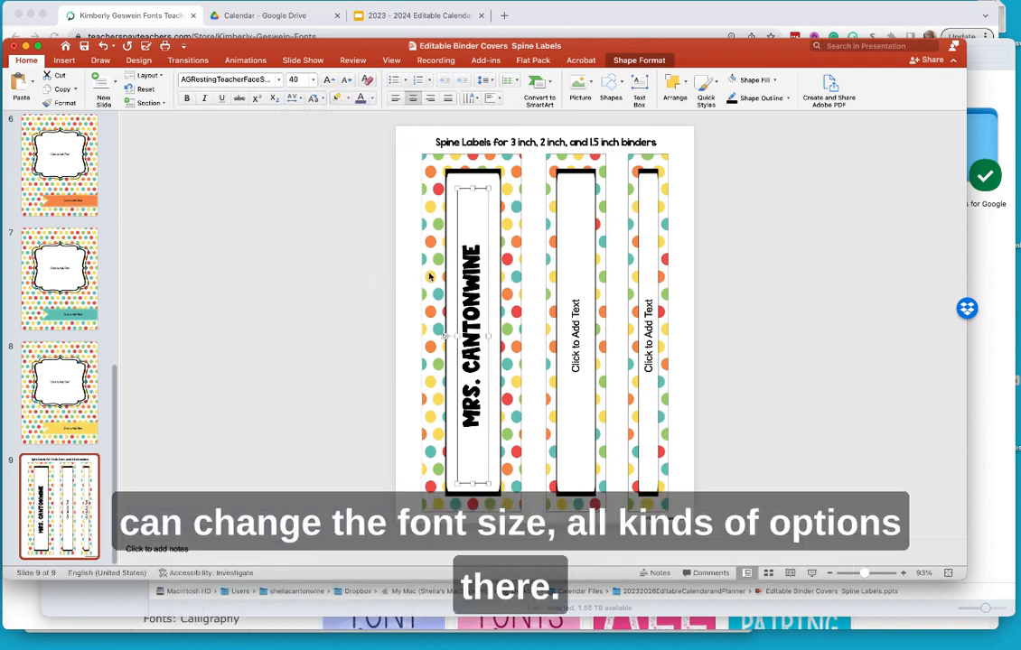
click(334, 233)
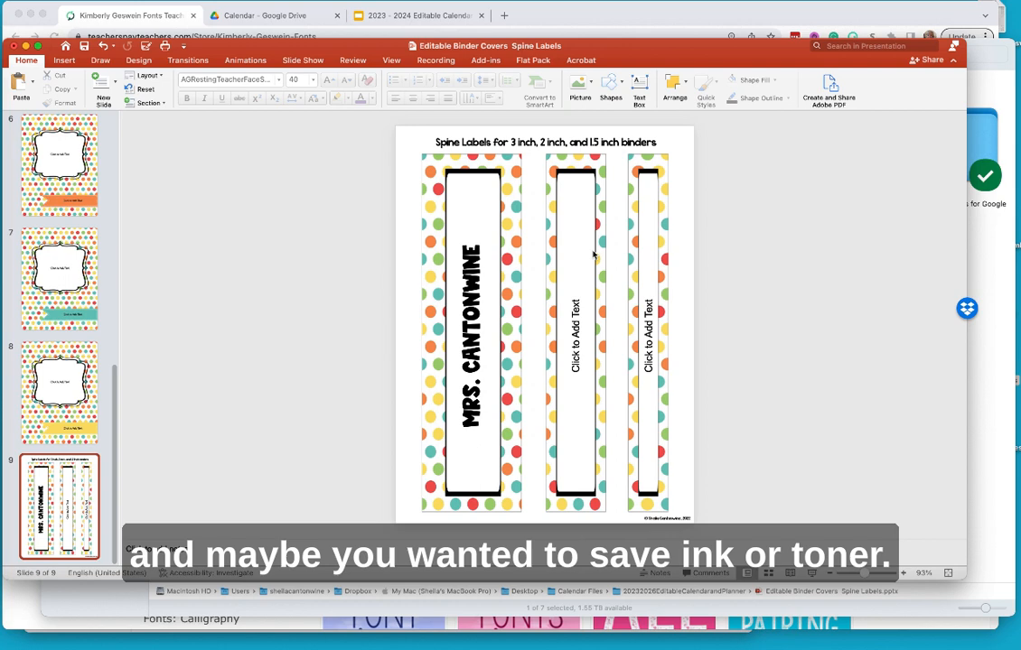
- Draw a rectangle covering the second and third spine labels
click(62, 61)
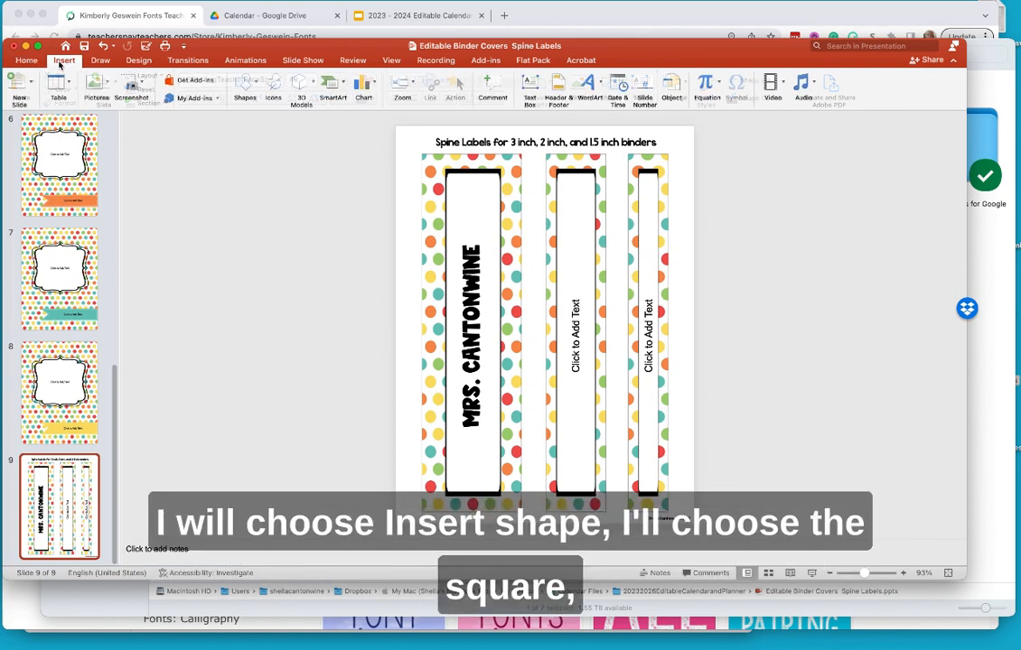
click(246, 85)
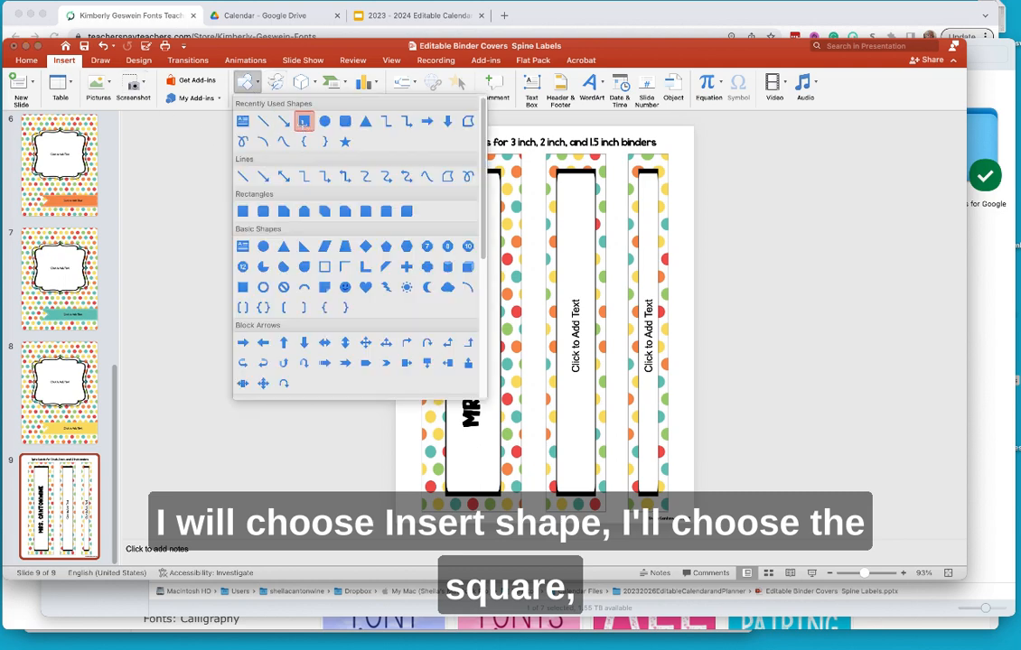
click(303, 122)
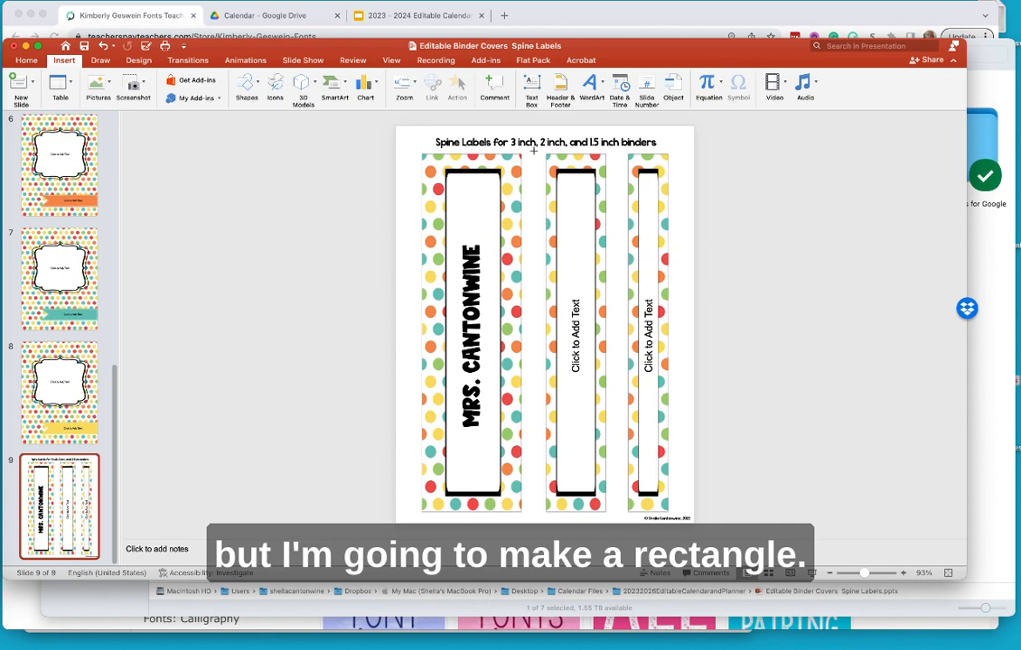
mouse_move(533, 151)
mouse_down()
mouse_move(623, 187)
mouse_move(684, 245)
mouse_move(688, 518)
mouse_up()
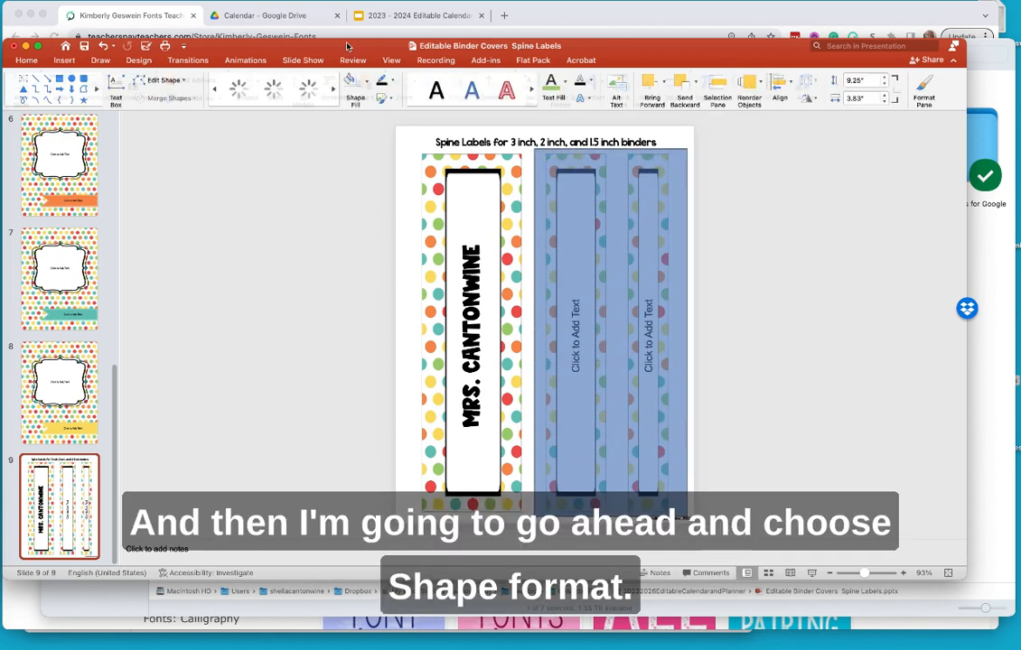
- Set the rectangle's fill and outline to white, then close the presentation
click(650, 64)
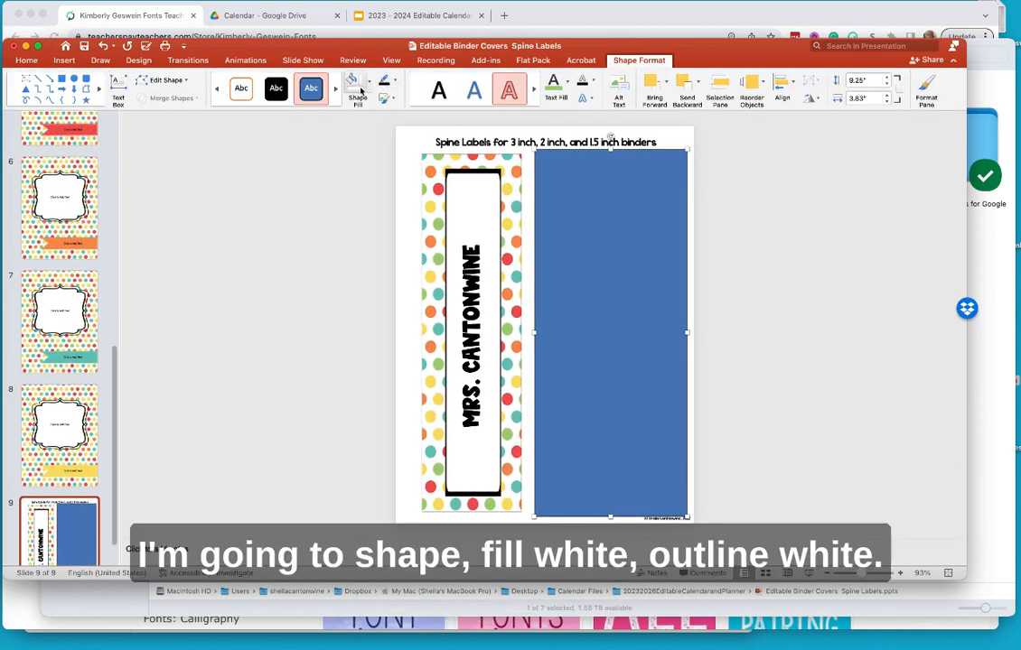
click(355, 83)
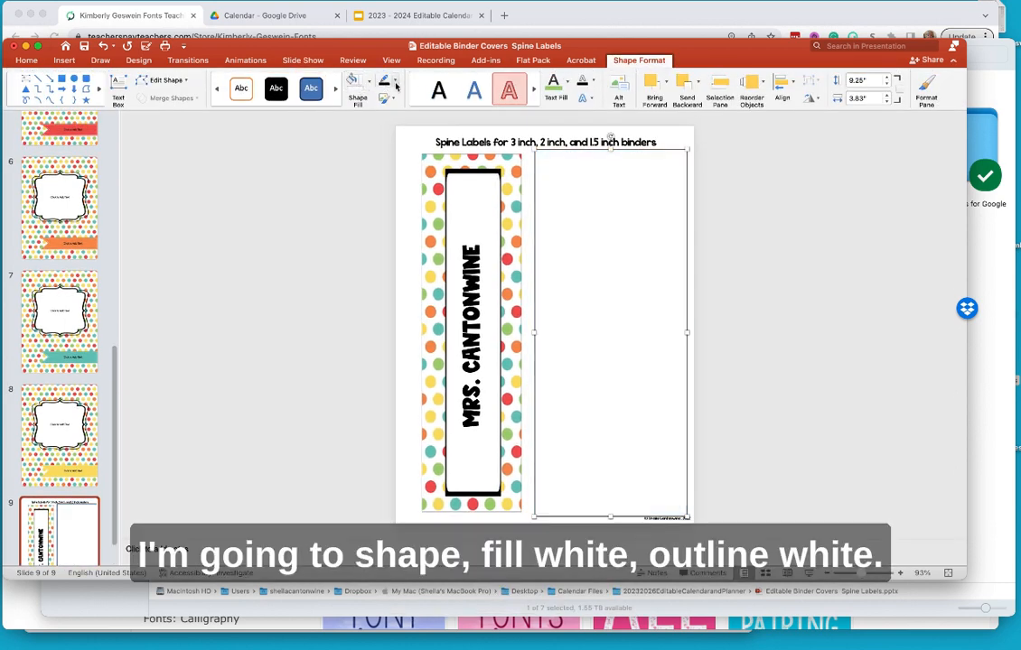
click(394, 82)
click(333, 160)
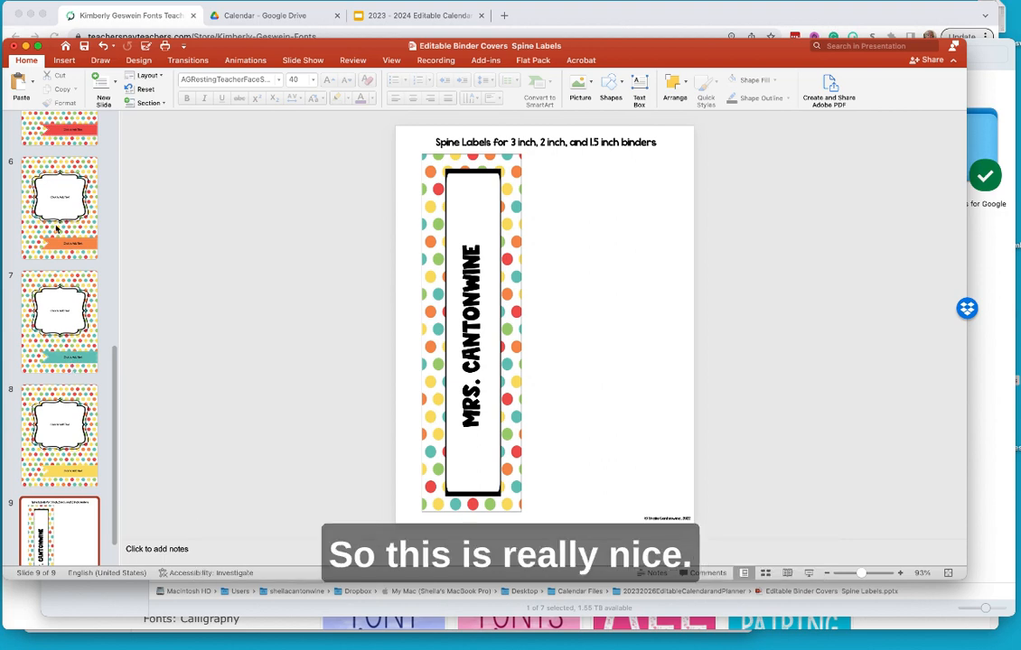
scroll(60, 226, up, 5)
scroll(68, 228, up, 2)
scroll(68, 226, down, 8)
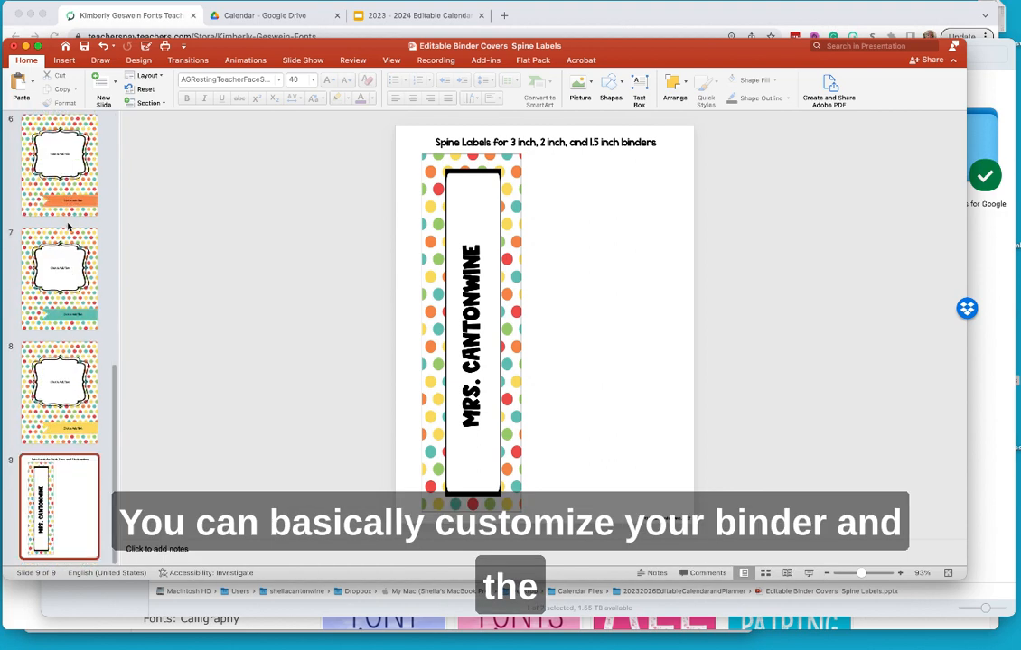
scroll(68, 228, up, 5)
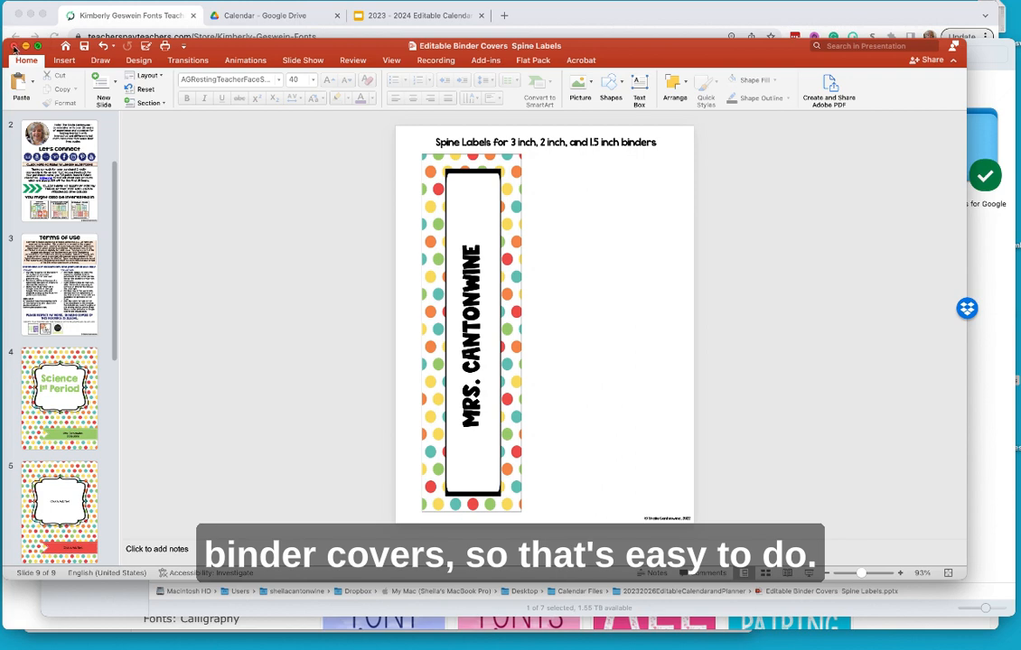
key(super+w)
- Discard changes to the binder labels file and open Editable Attendance and Grading.pptx
click(469, 351)
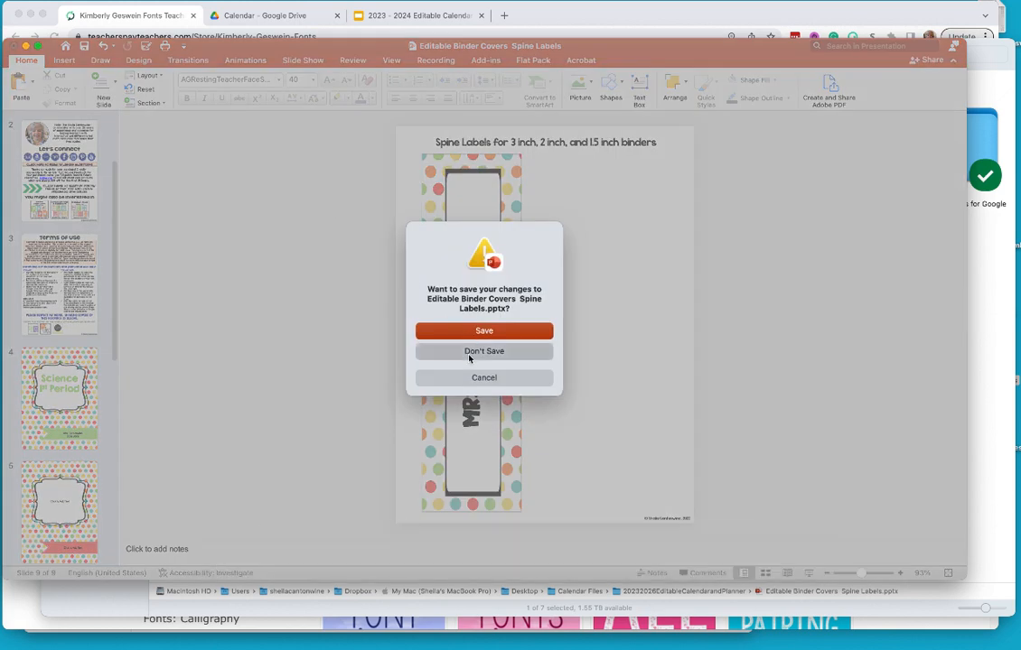
click(214, 185)
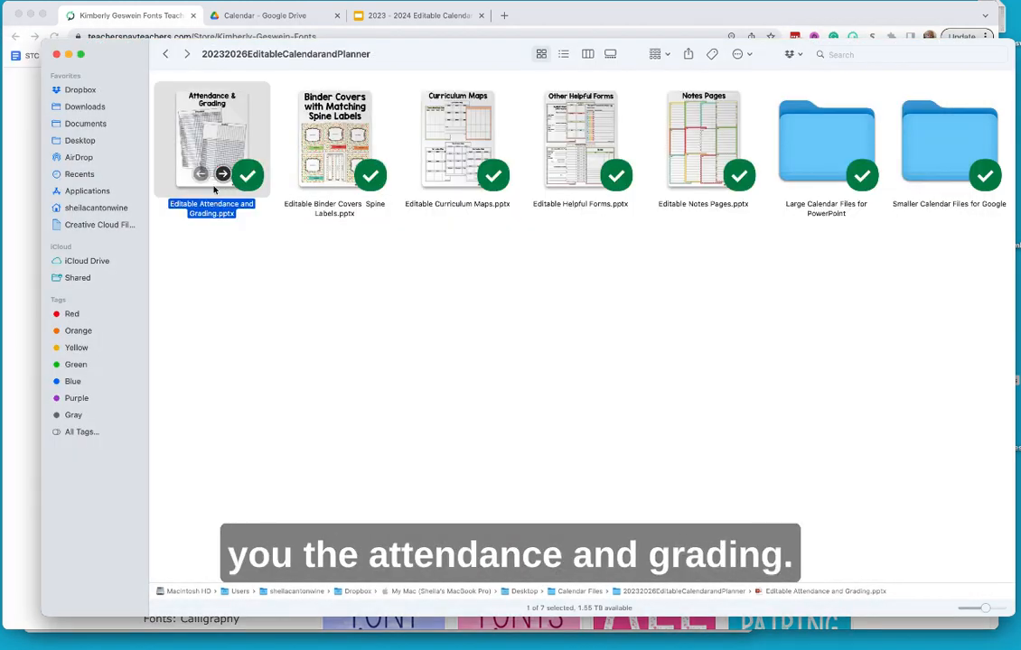
double_click(219, 134)
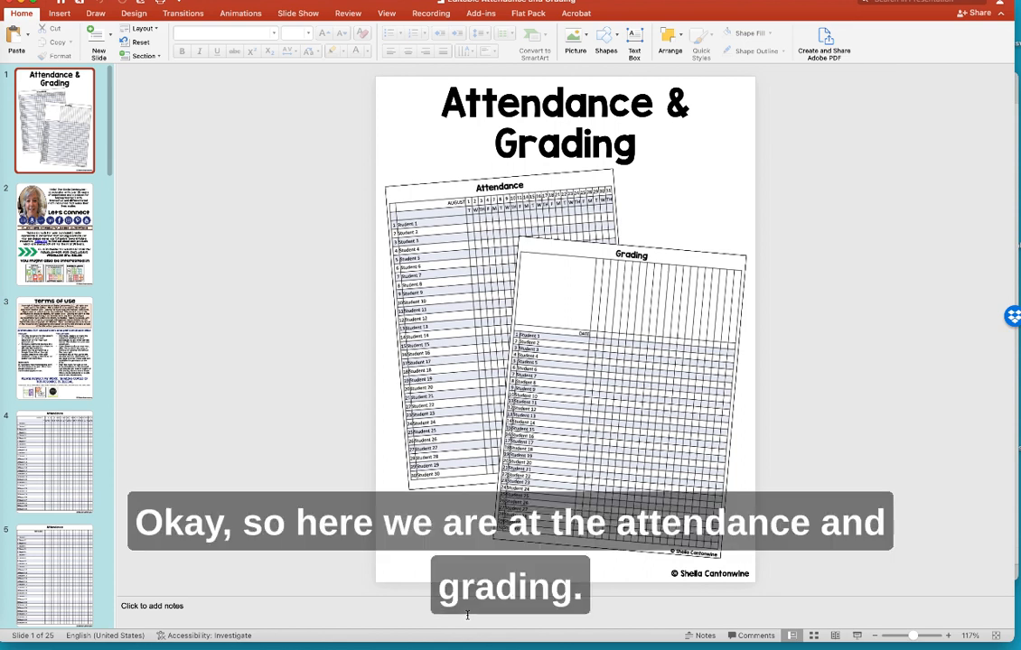
- On slide 4's attendance table, change header date 4 to 5 and the day under 7 to W
click(71, 440)
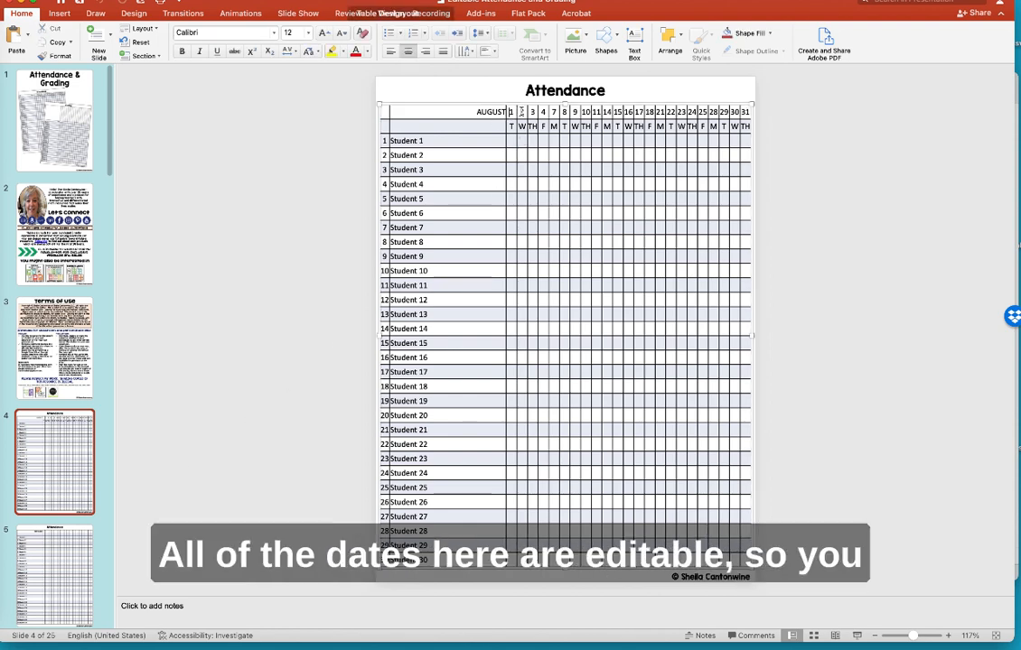
click(517, 112)
drag(531, 112, 539, 112)
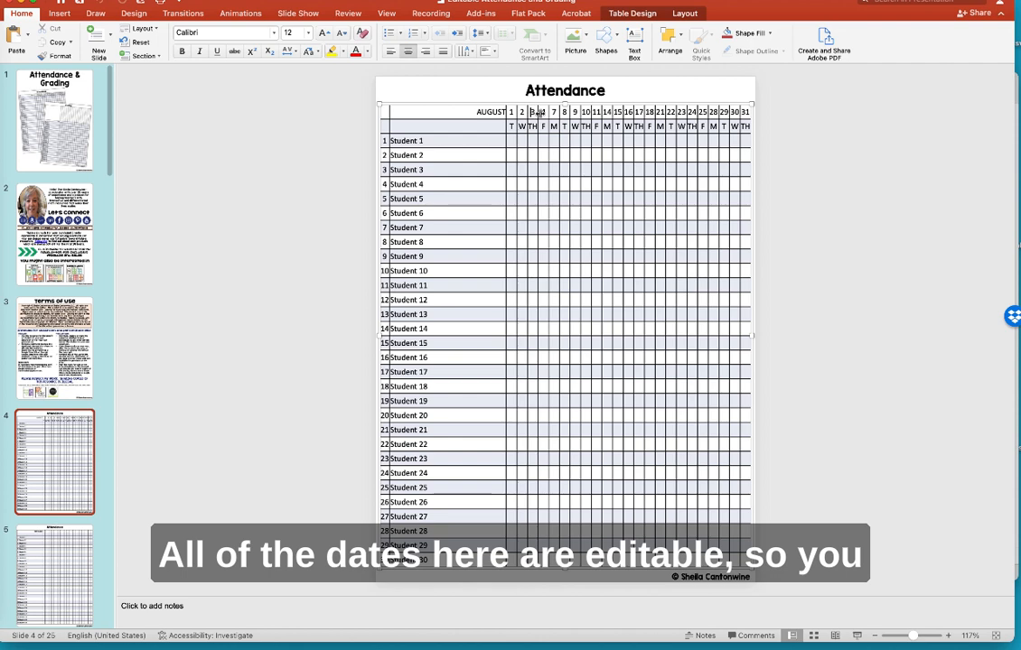
double_click(542, 112)
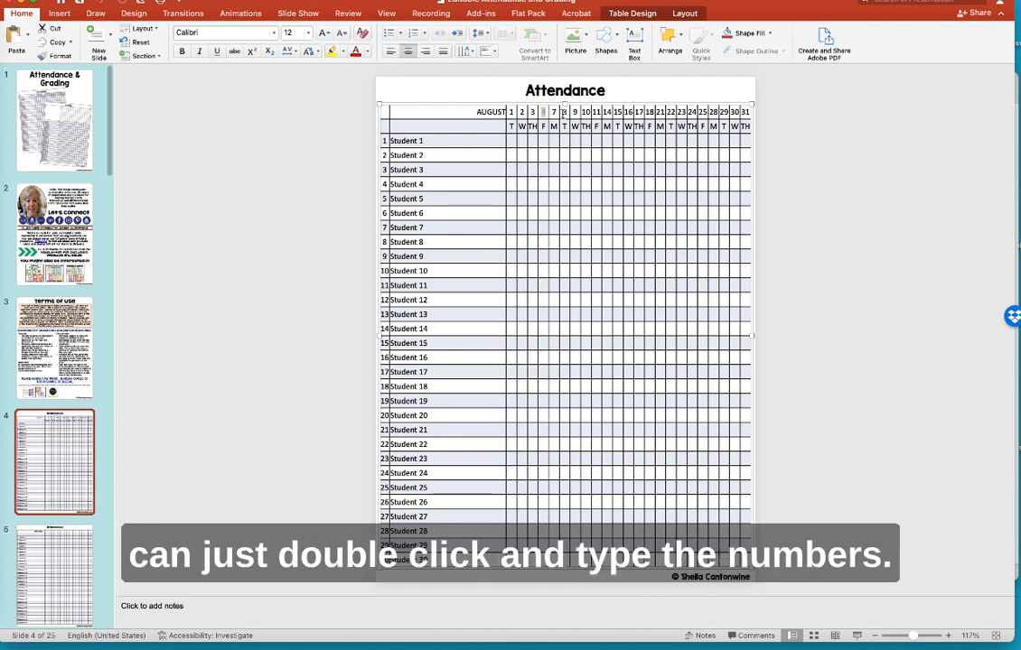
text(5)
double_click(554, 127)
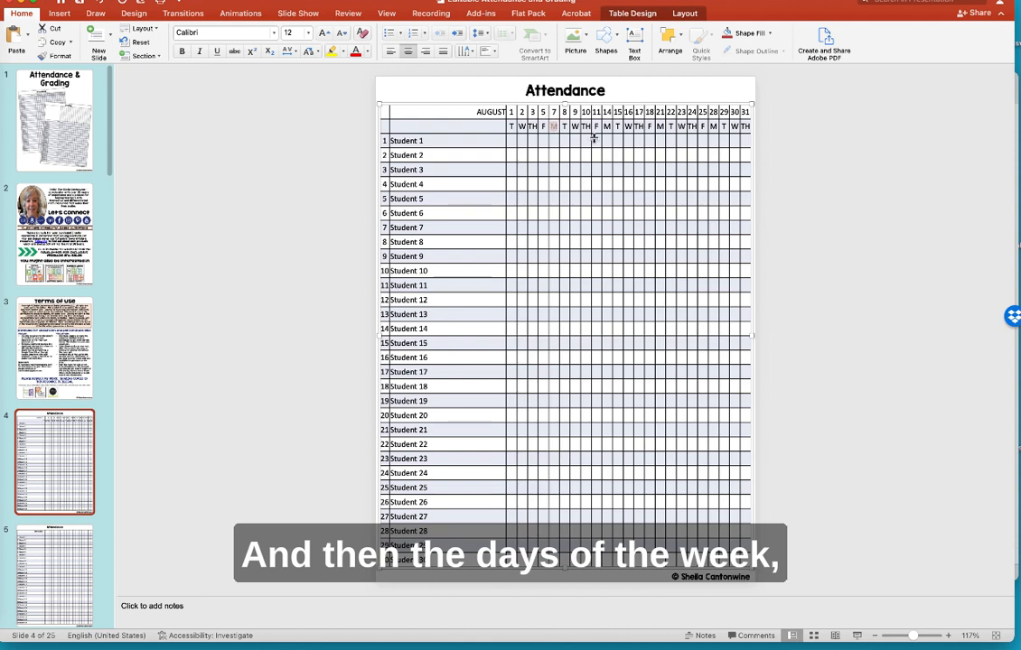
text(W)
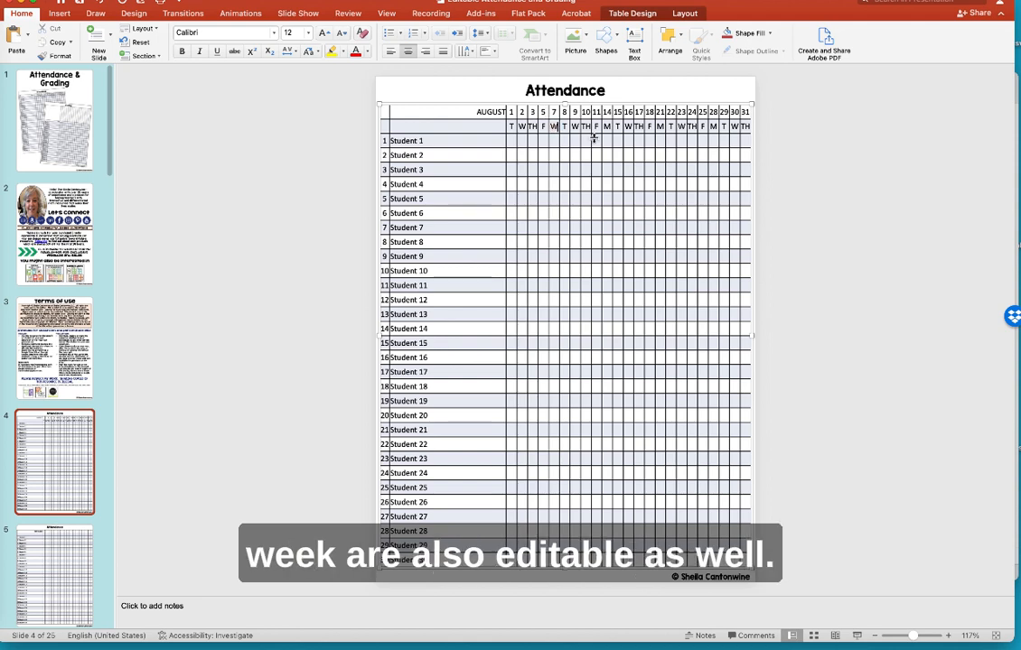
click(268, 192)
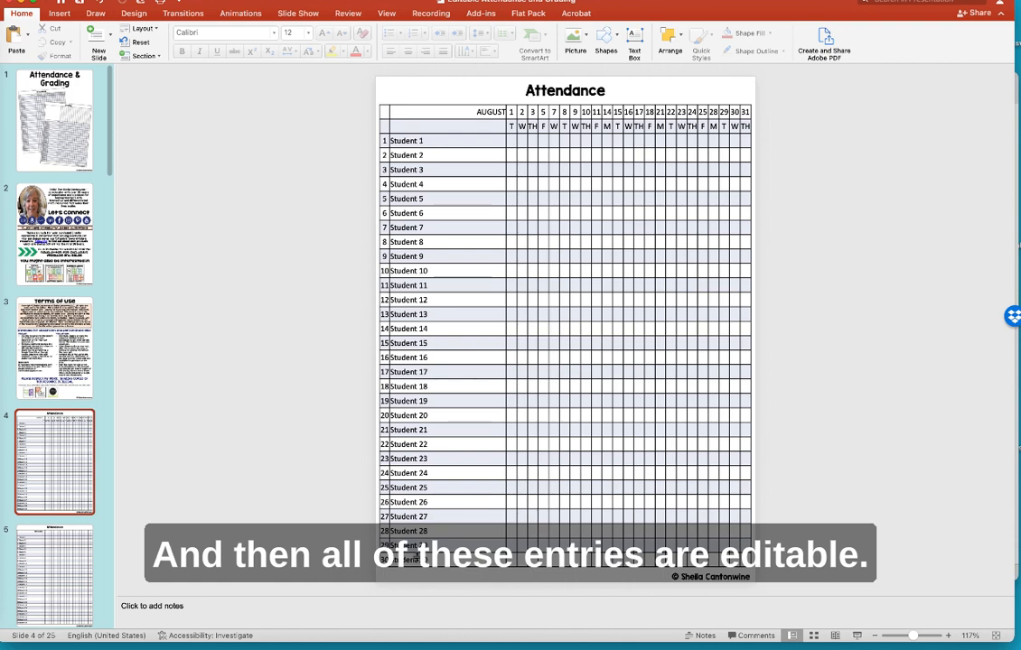
click(451, 411)
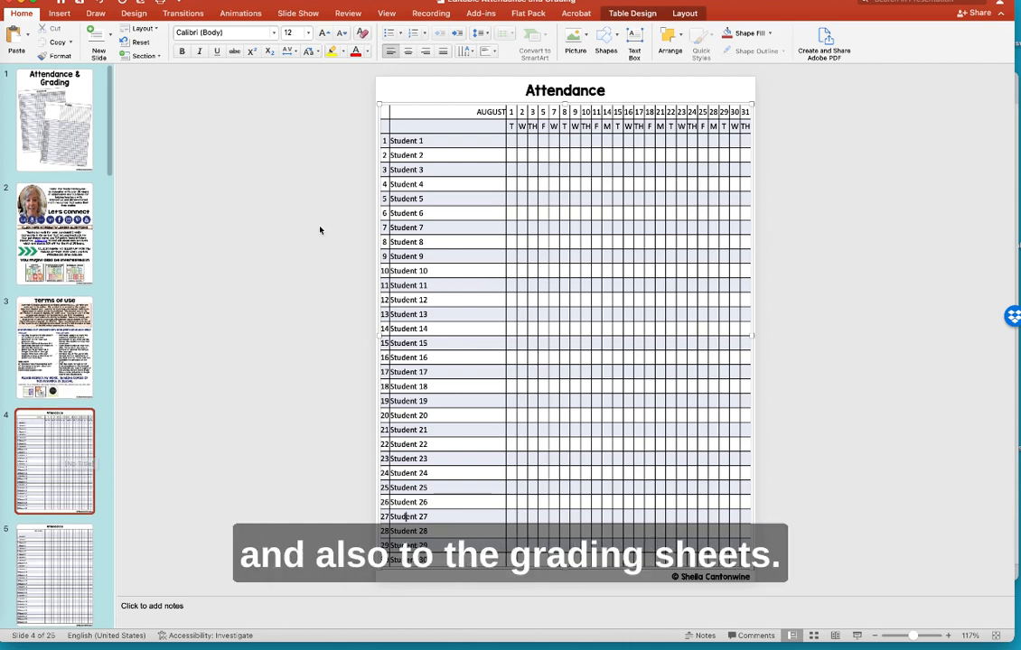
- Browse all 25 slides in Slide Sorter and select slide 4, the August attendance sheet
click(388, 13)
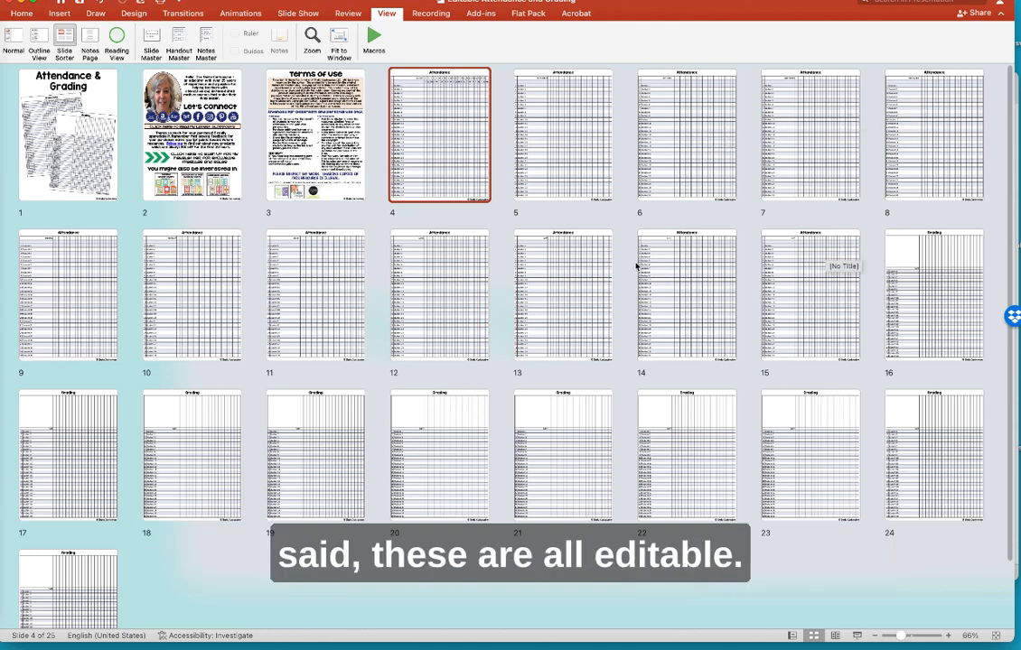
click(943, 284)
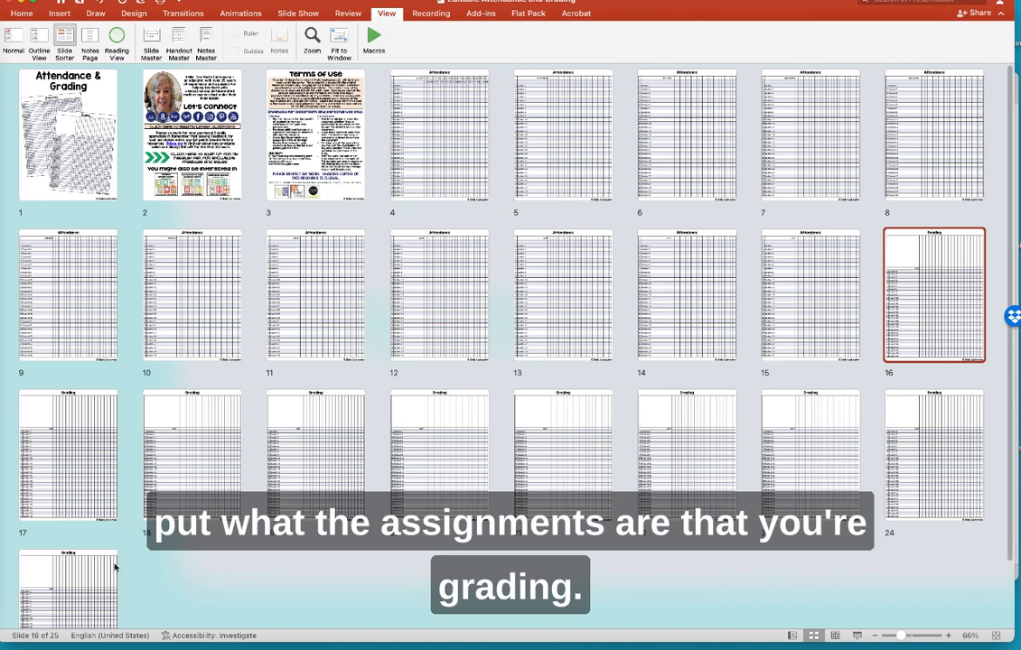
scroll(223, 304, down, 3)
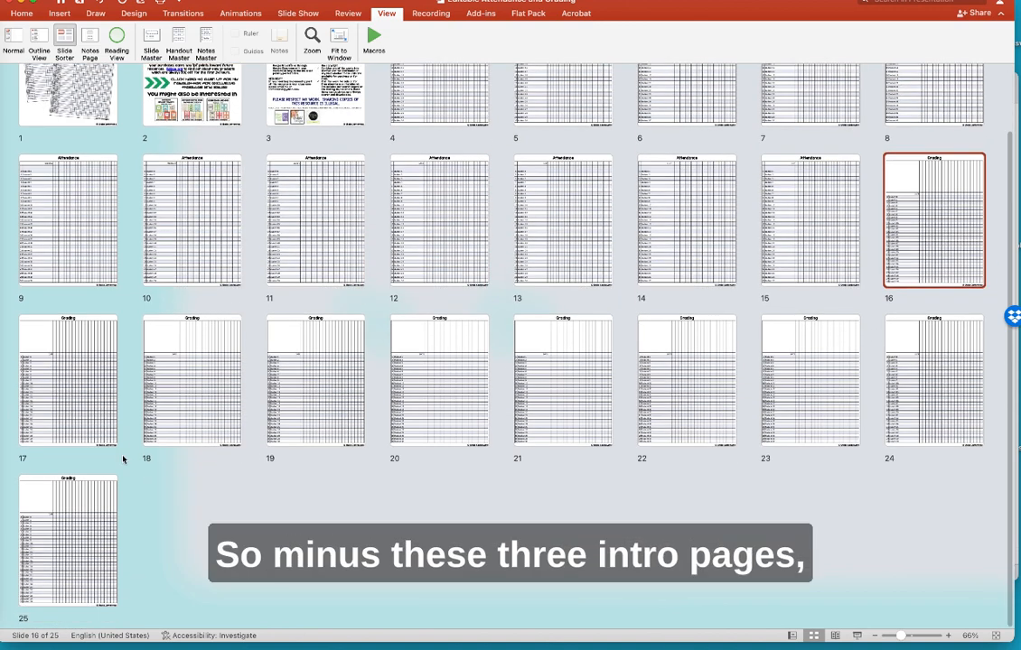
scroll(85, 214, up, 3)
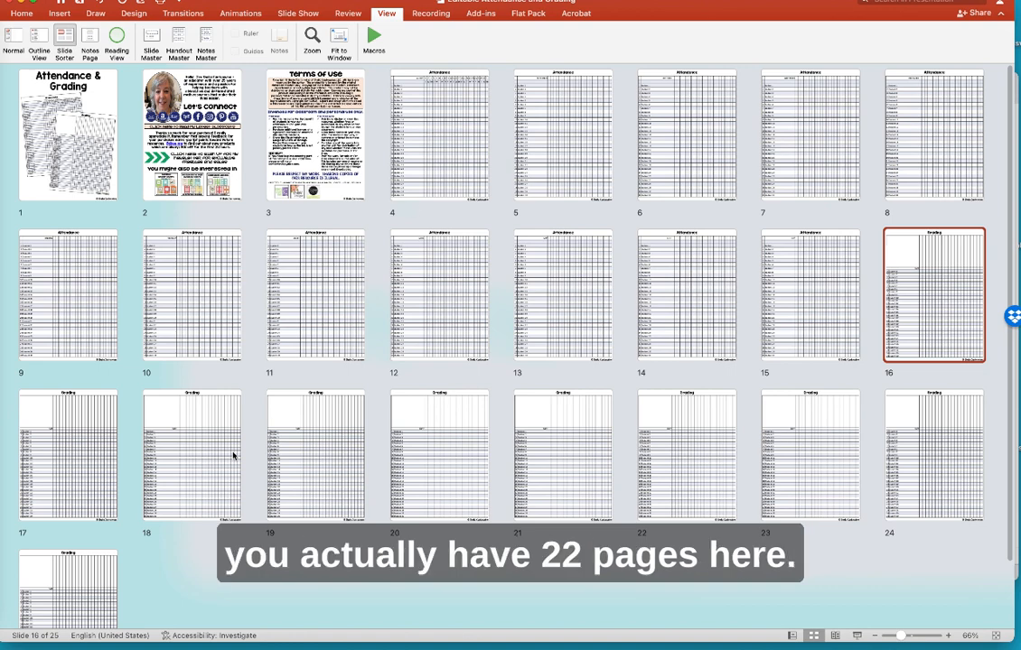
scroll(181, 508, down, 3)
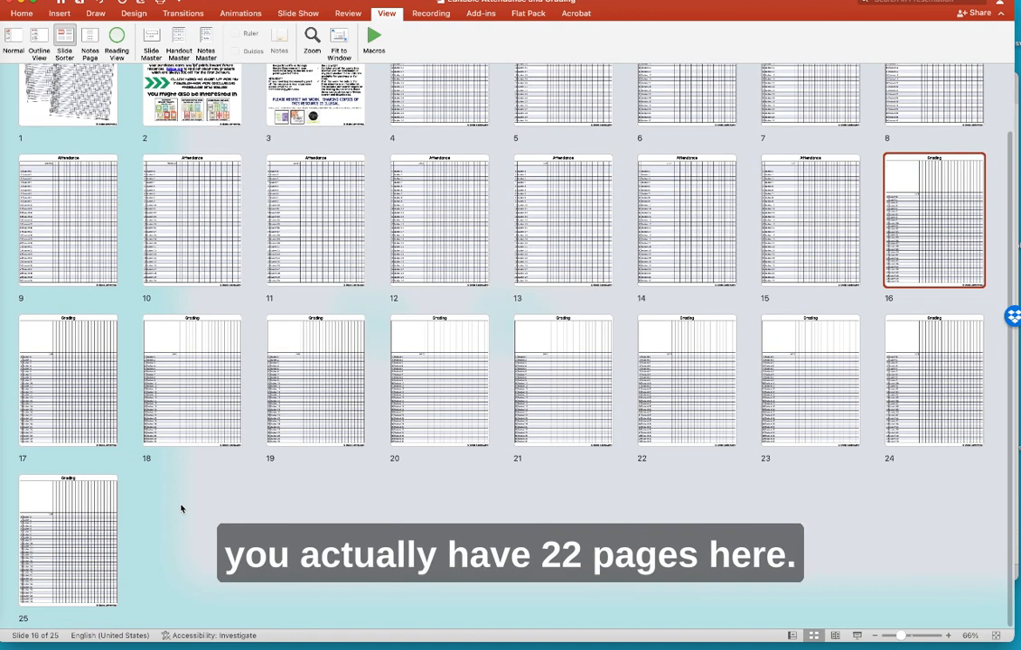
scroll(168, 369, up, 3)
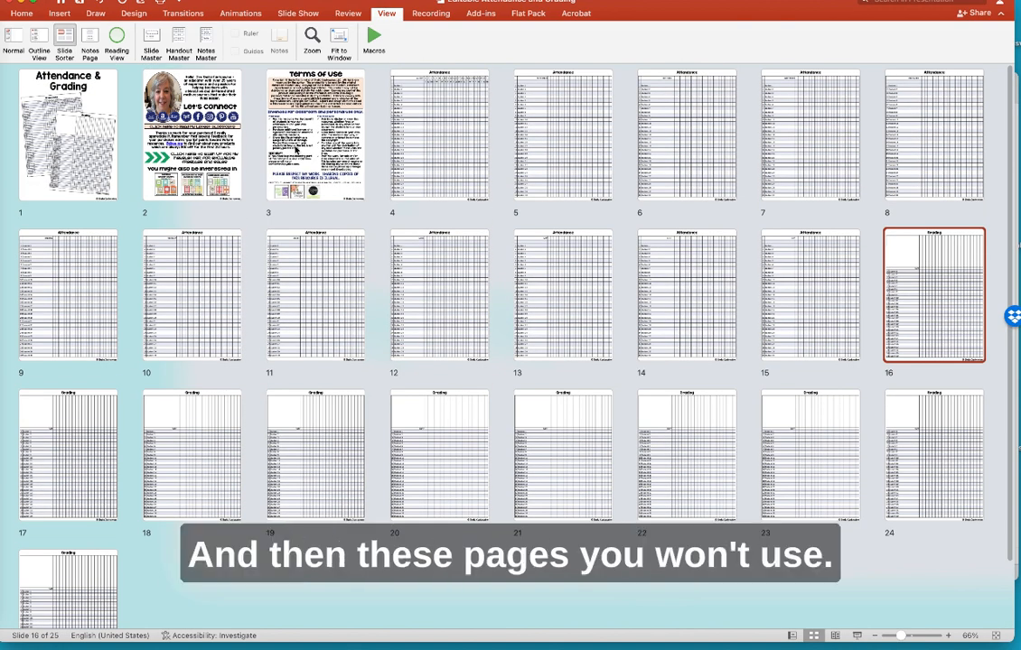
click(432, 128)
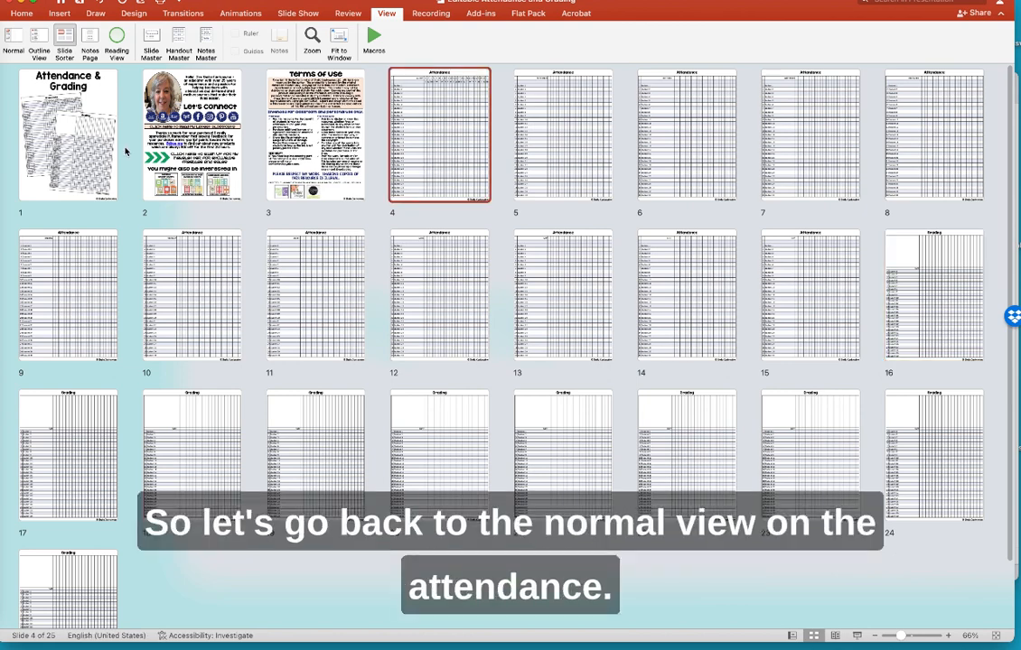
- Return to Normal view on slide 4 and open Find and Replace from the Edit menu
click(12, 39)
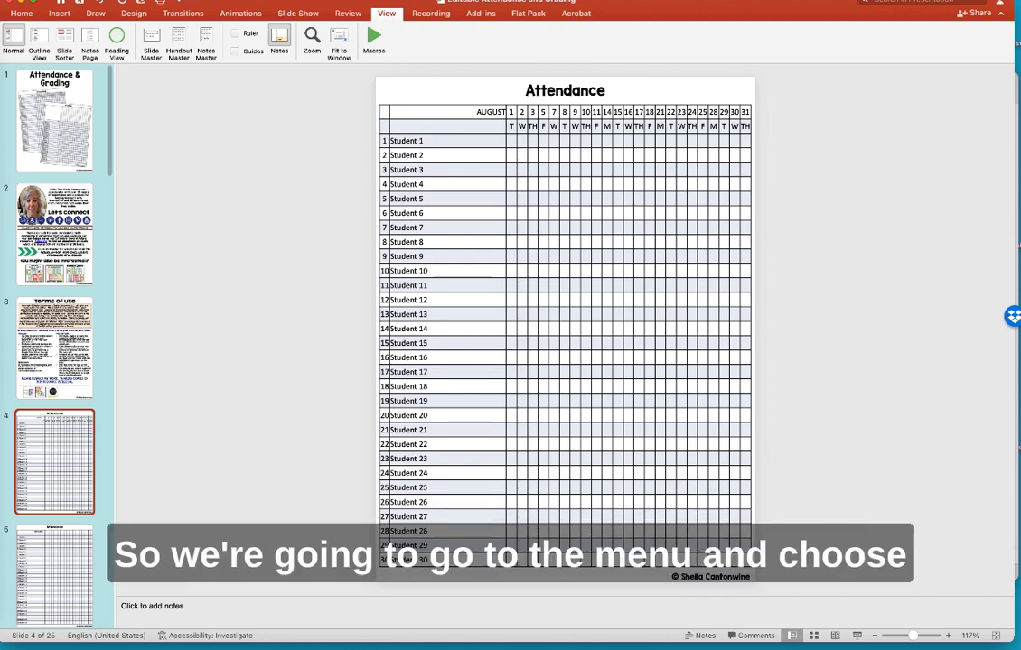
click(71, 0)
mouse_move(93, 207)
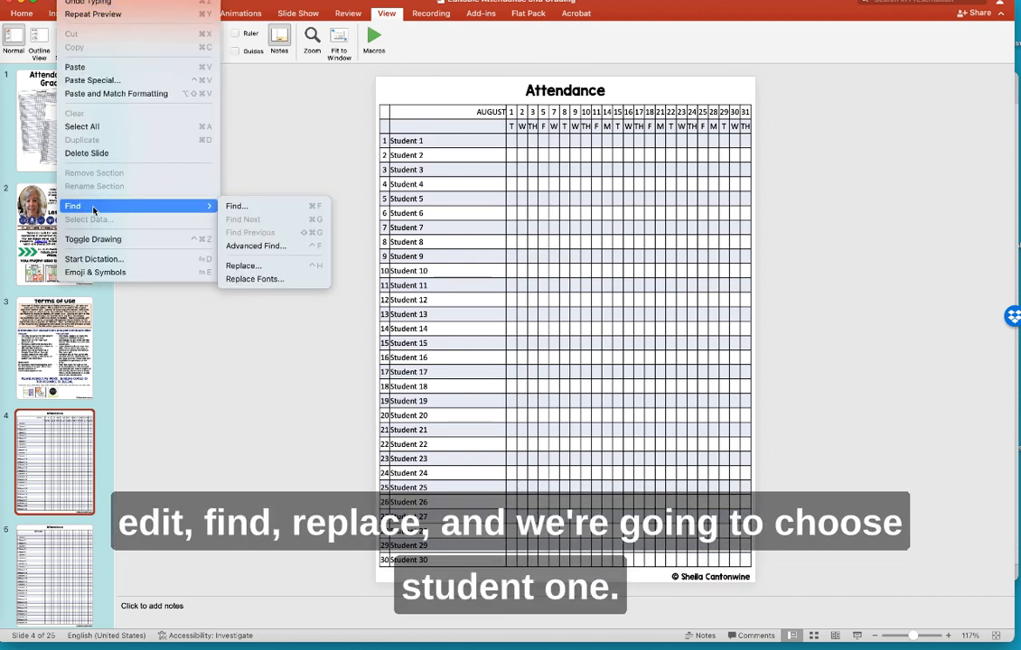
click(242, 266)
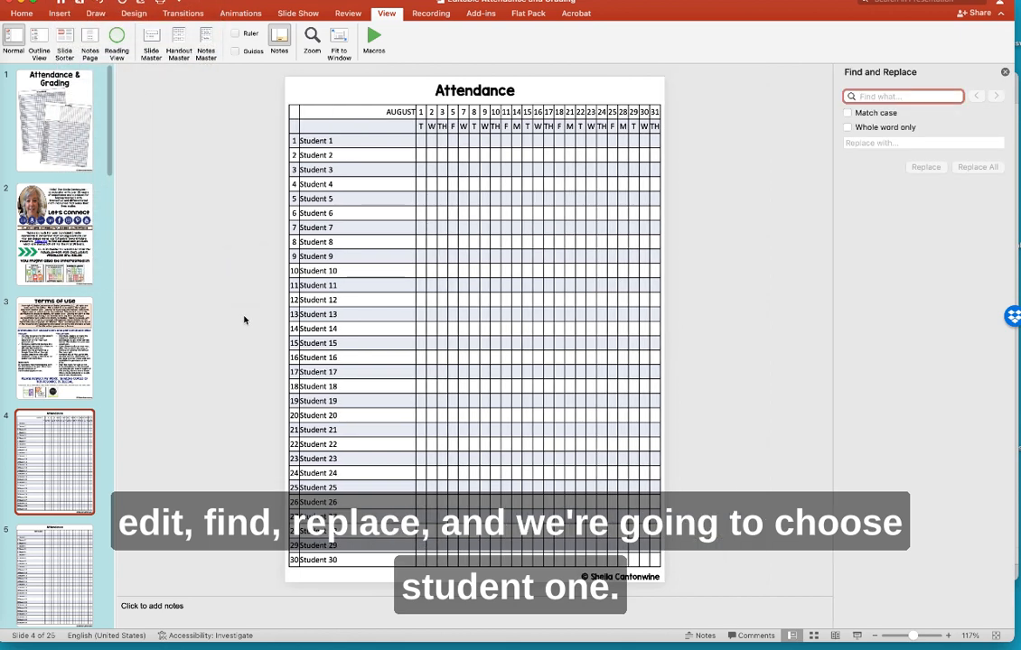
- Replace all 22 'Student 1' entries with the first student's name, then view slide 5
text(Student)
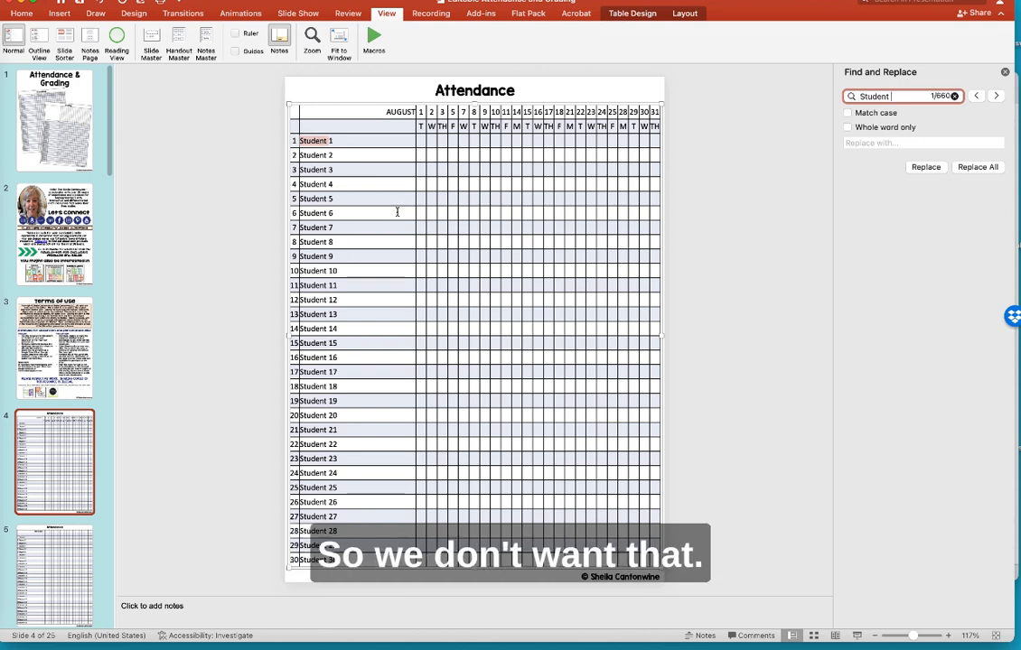
text(1)
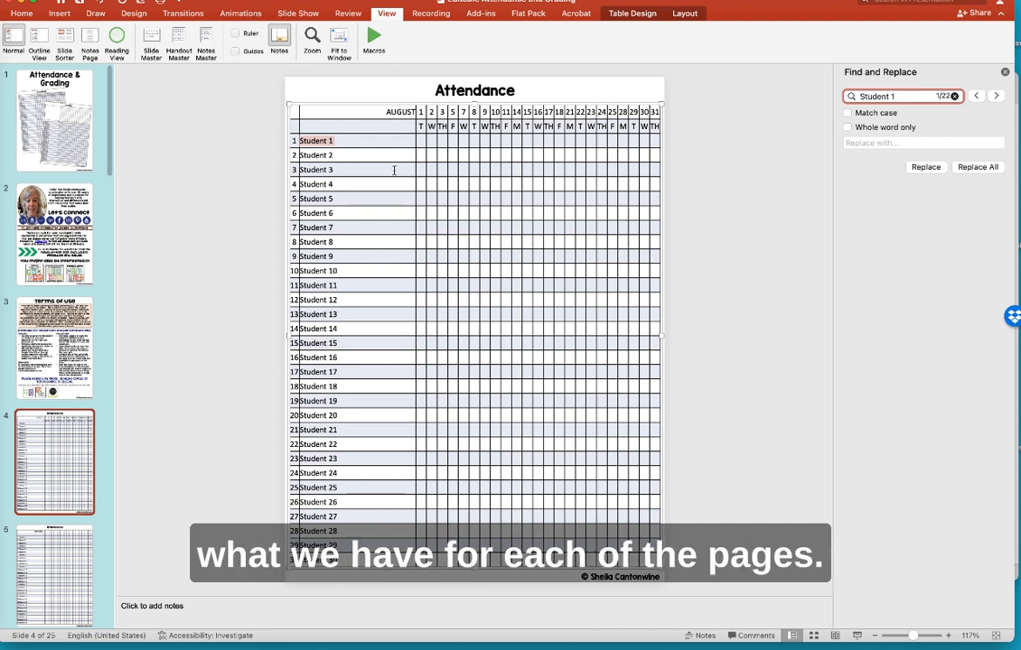
click(858, 143)
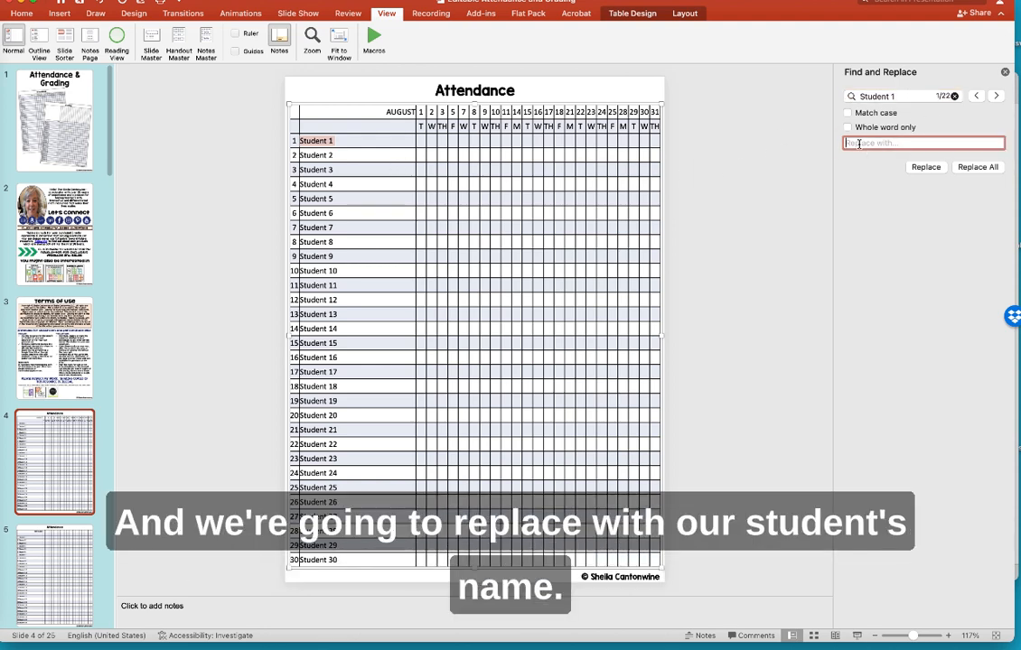
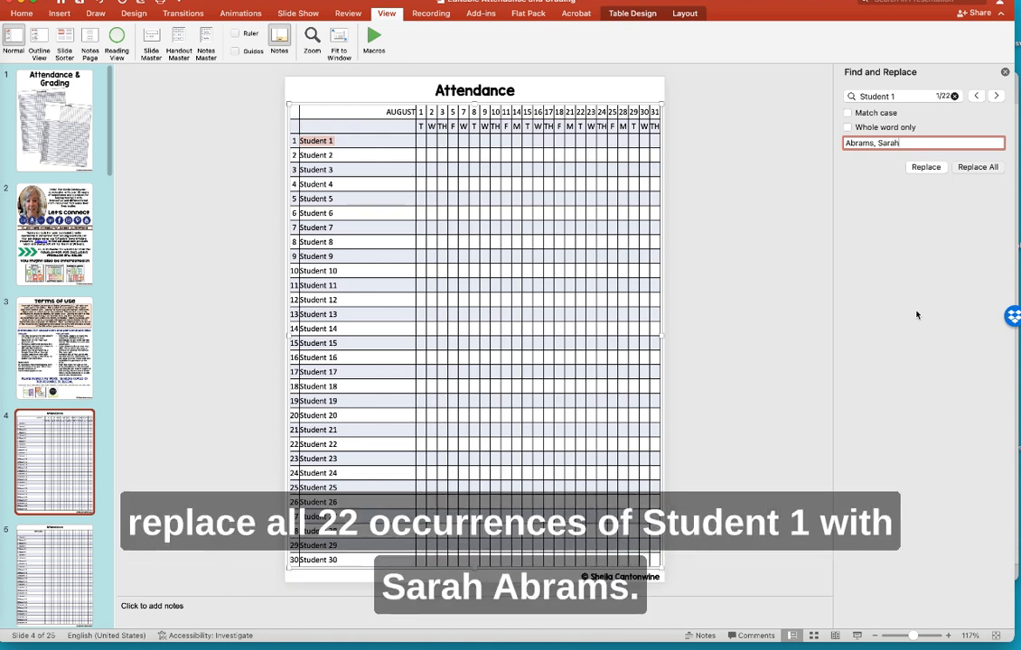
key(Return)
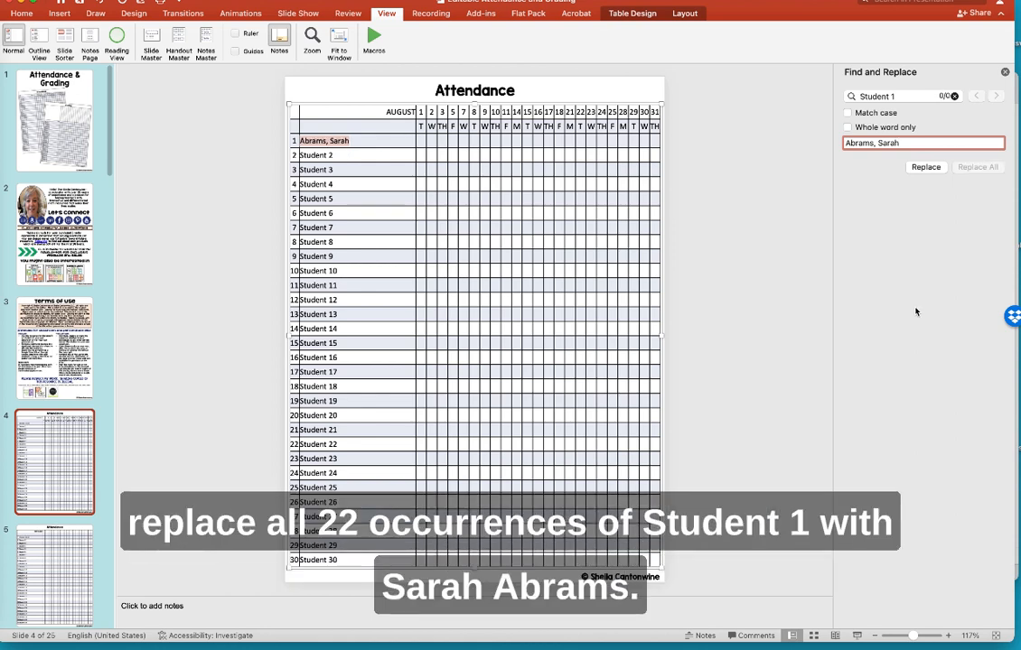
click(62, 552)
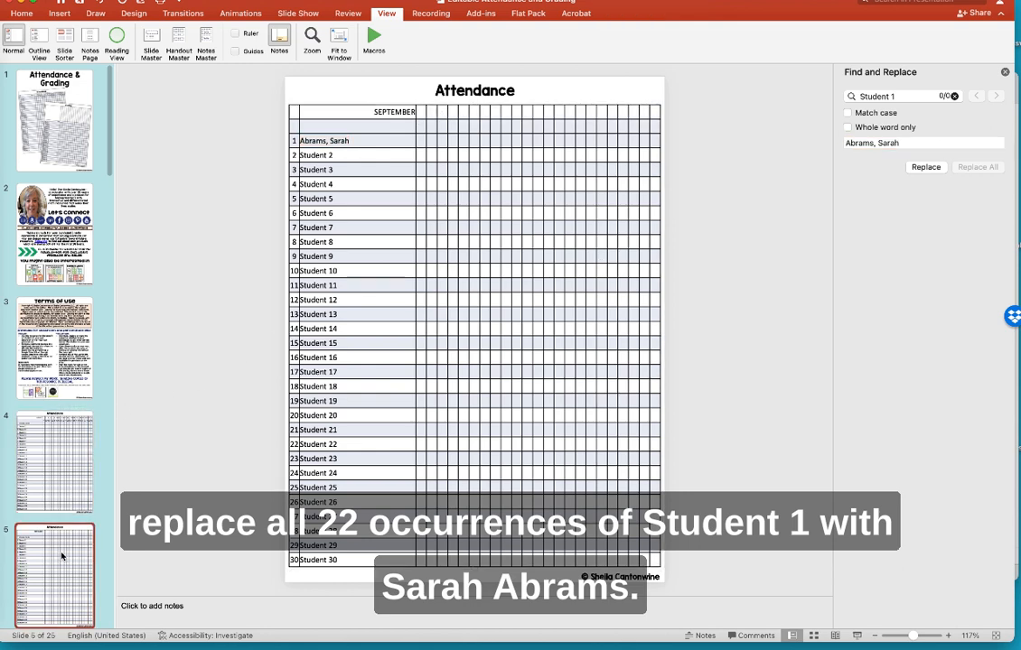
- Check slides 6, 7 and 16 for the first student's name, then return to slide 4
scroll(56, 551, down, 3)
click(57, 547)
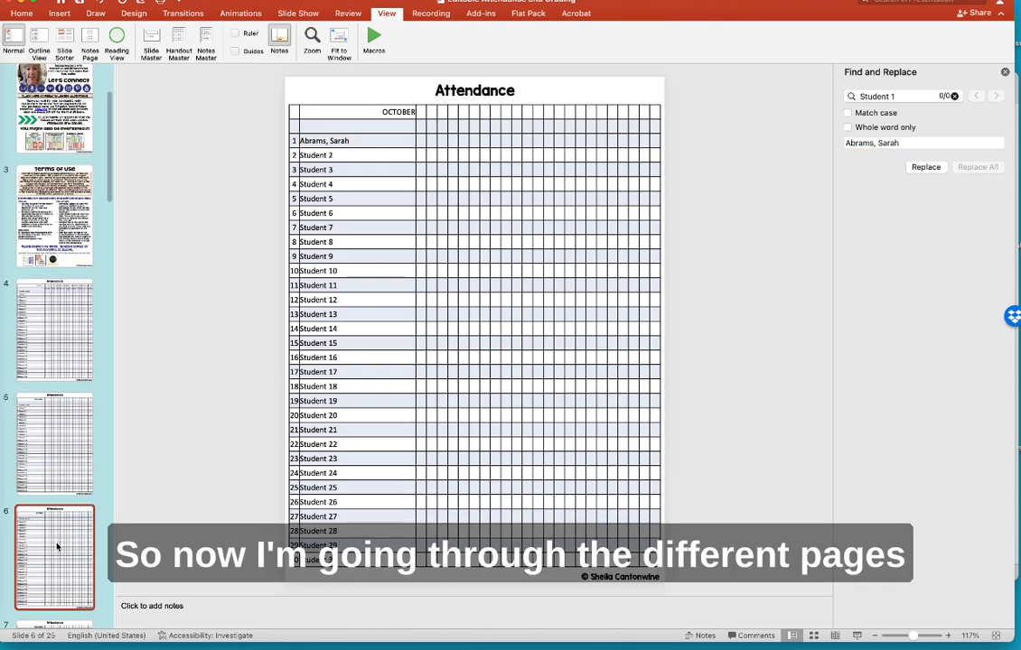
scroll(55, 547, down, 2)
click(55, 549)
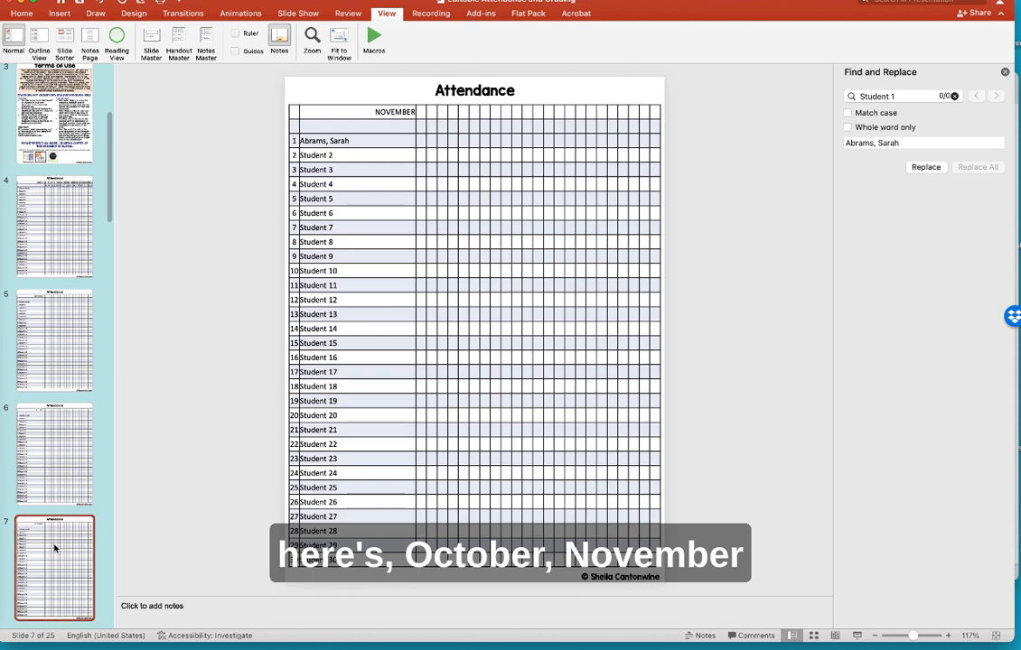
scroll(54, 548, down, 8)
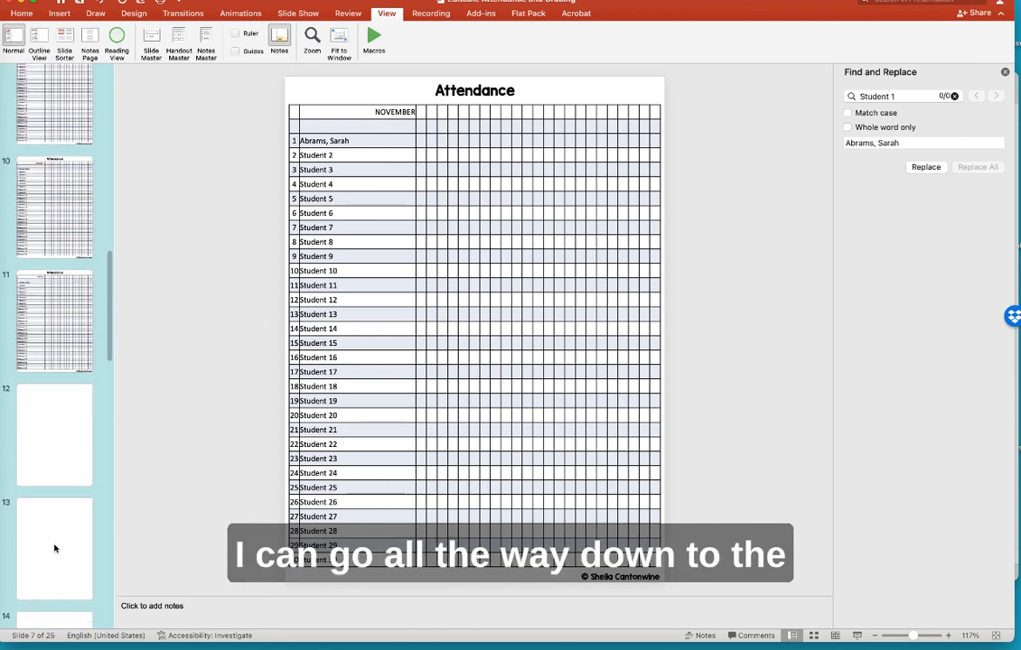
scroll(54, 548, down, 5)
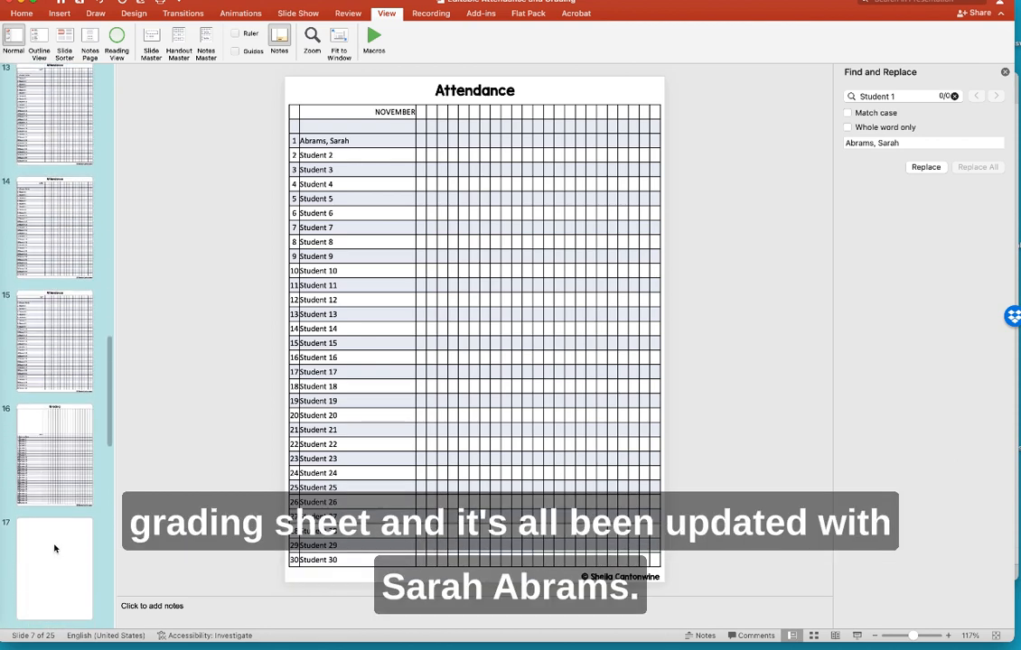
scroll(55, 548, down, 1)
click(43, 372)
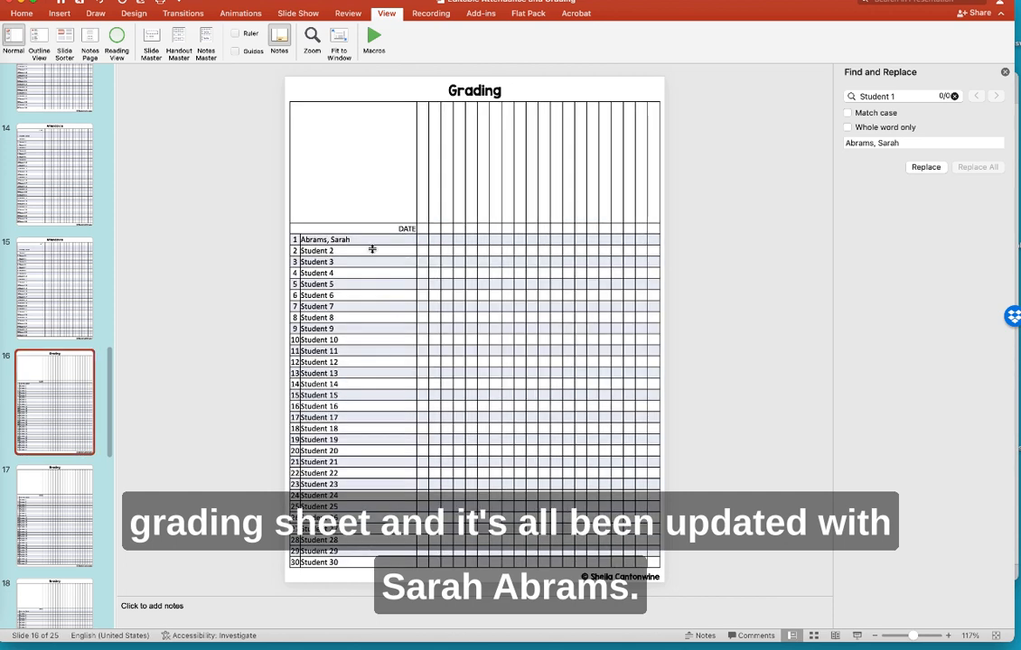
scroll(58, 260, up, 15)
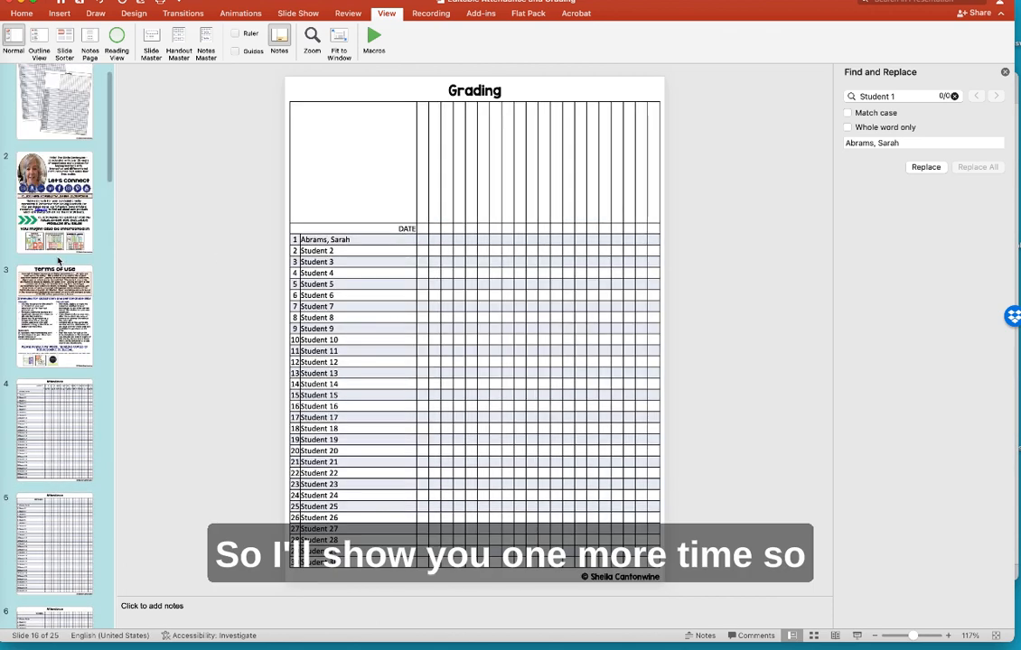
scroll(58, 260, down, 2)
click(52, 349)
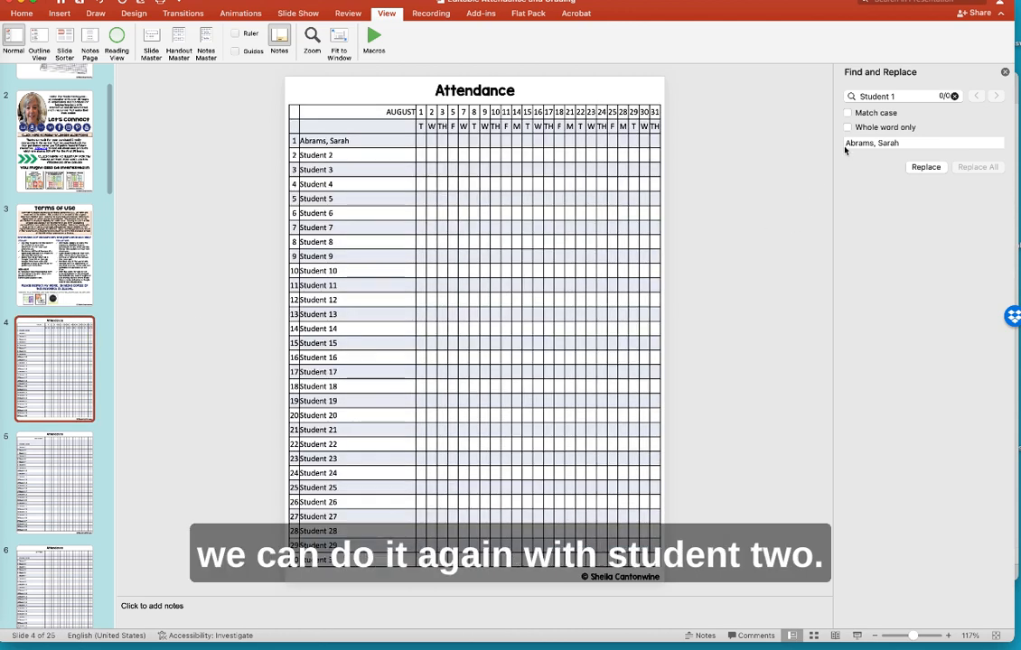
- Change the search to 'Student 2' and replace all with the second student's name
click(907, 94)
key(BackSpace)
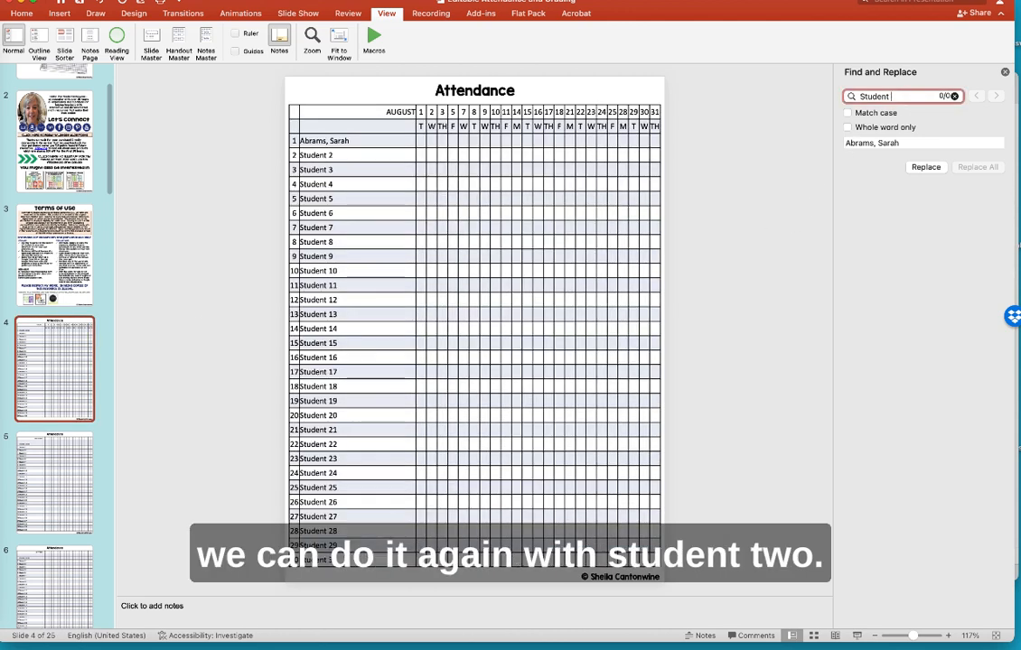
text(2)
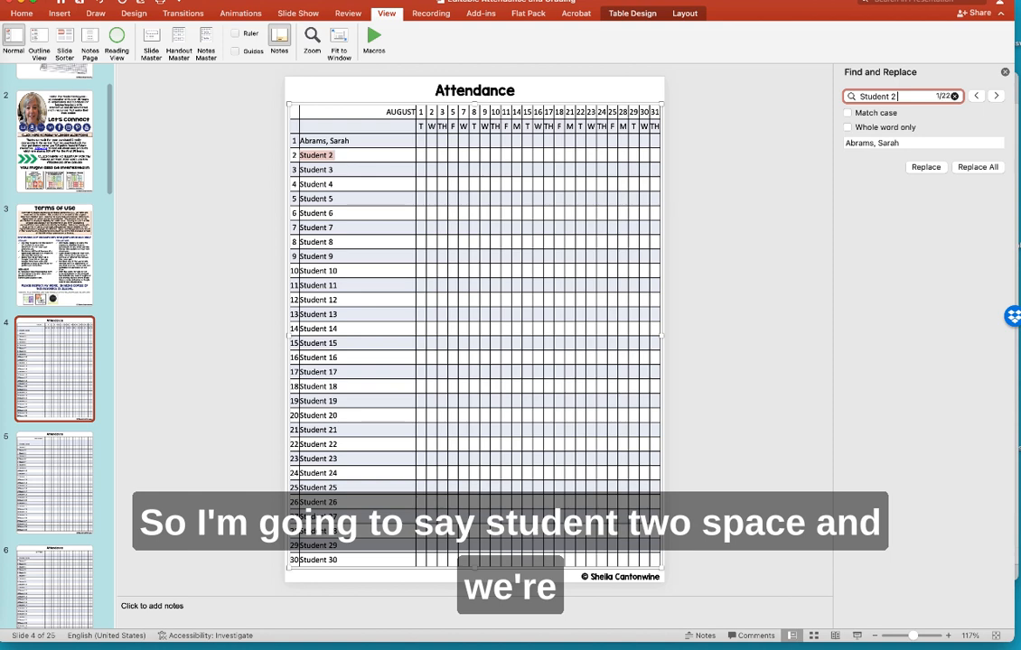
drag(904, 143, 844, 144)
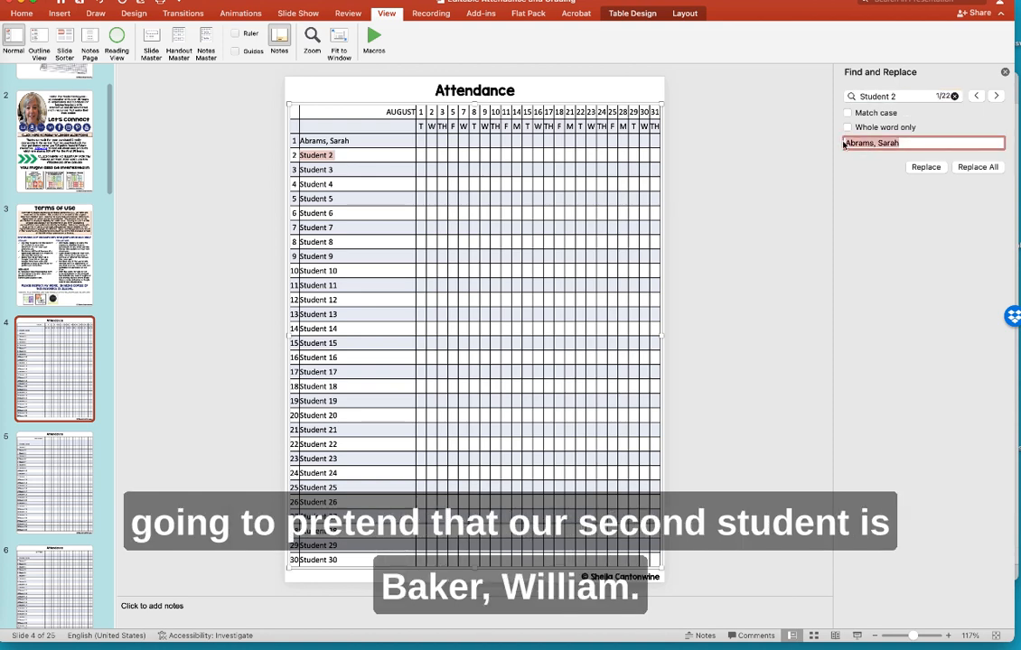
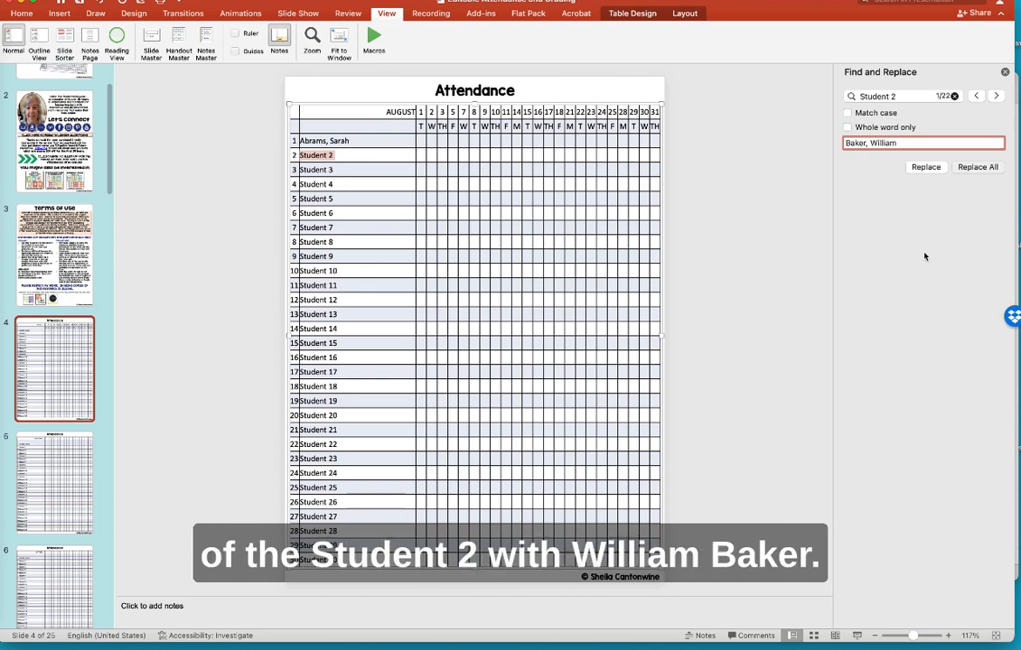
key(Return)
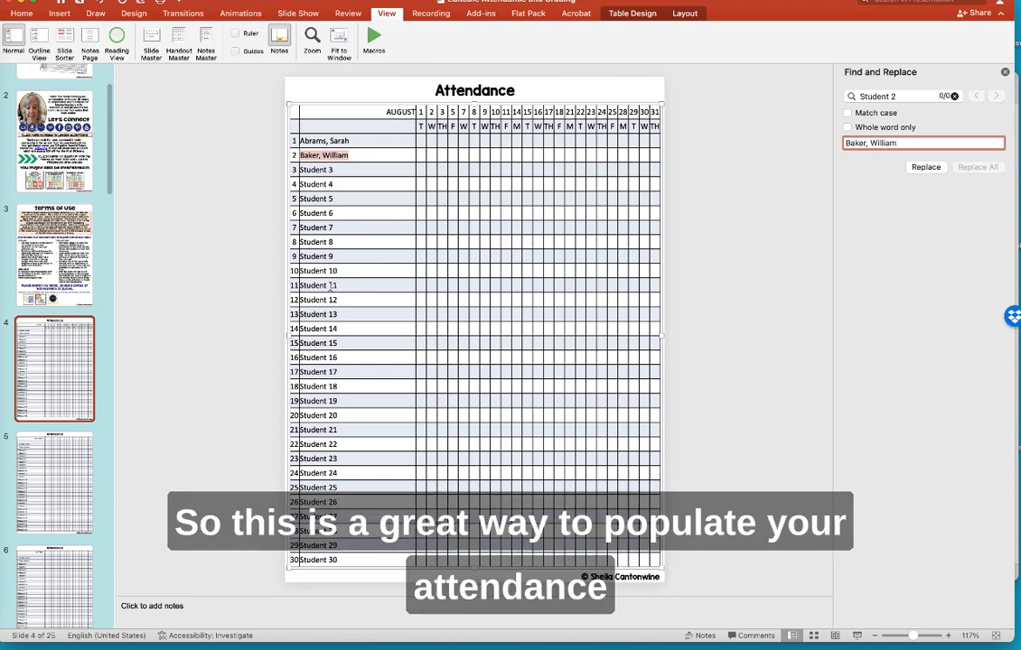
- Check slides 5, 6 and 16 for both names, then select slide 4's attendance table
click(49, 473)
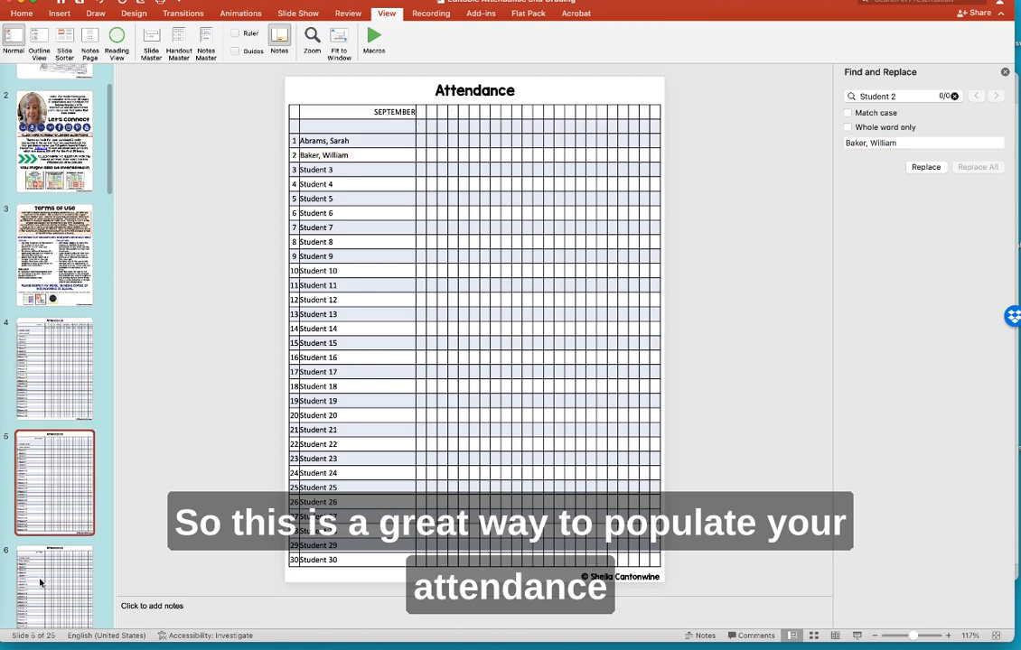
click(39, 581)
scroll(39, 582, down, 5)
scroll(40, 583, down, 10)
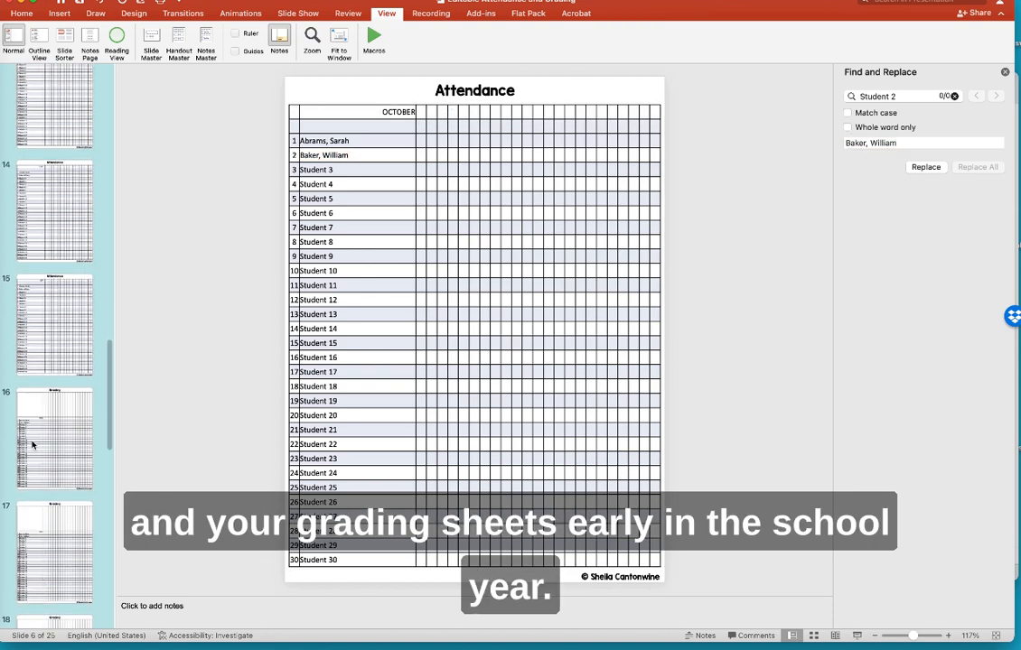
click(31, 440)
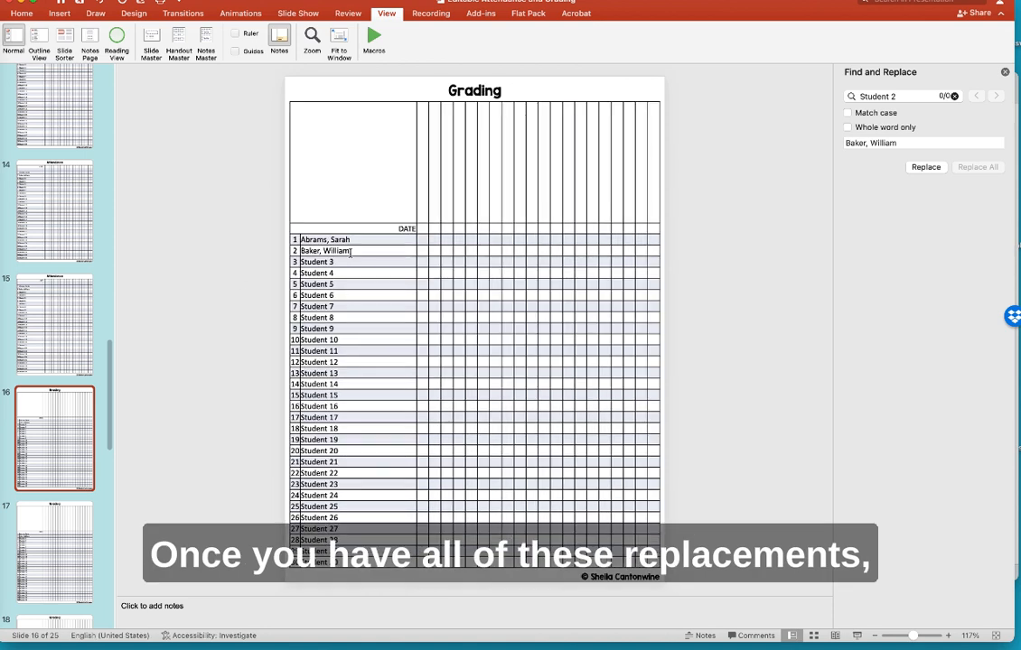
scroll(60, 280, up, 5)
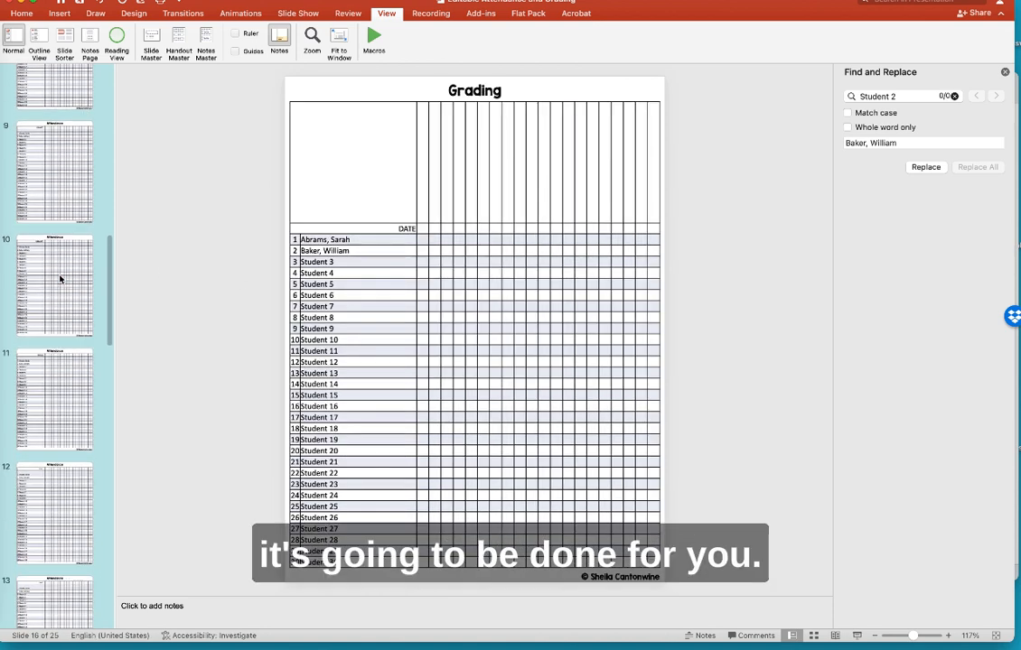
scroll(61, 279, up, 8)
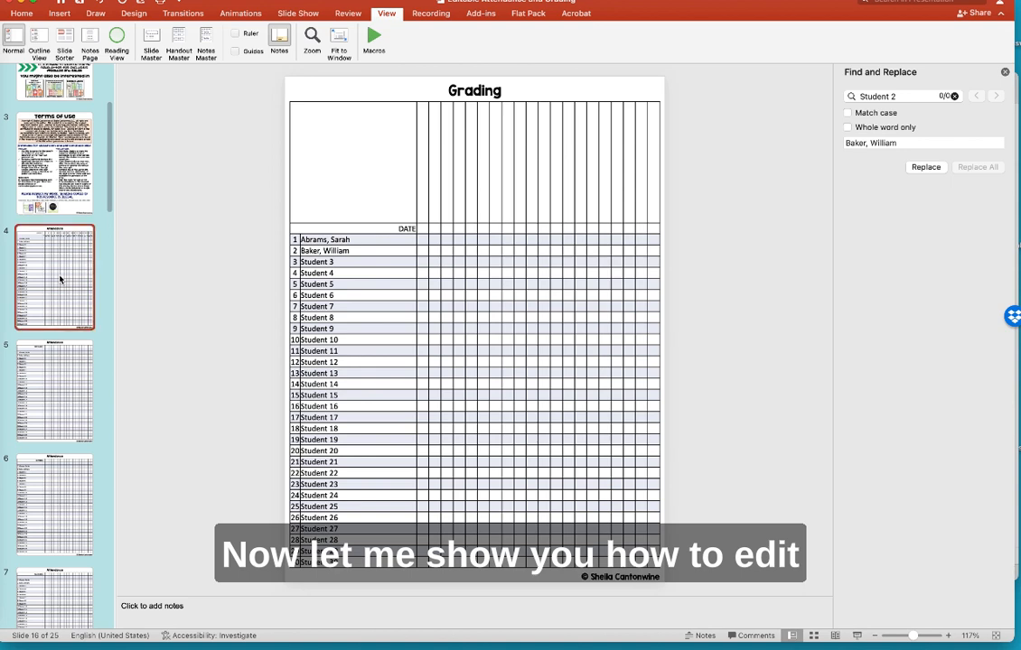
click(60, 280)
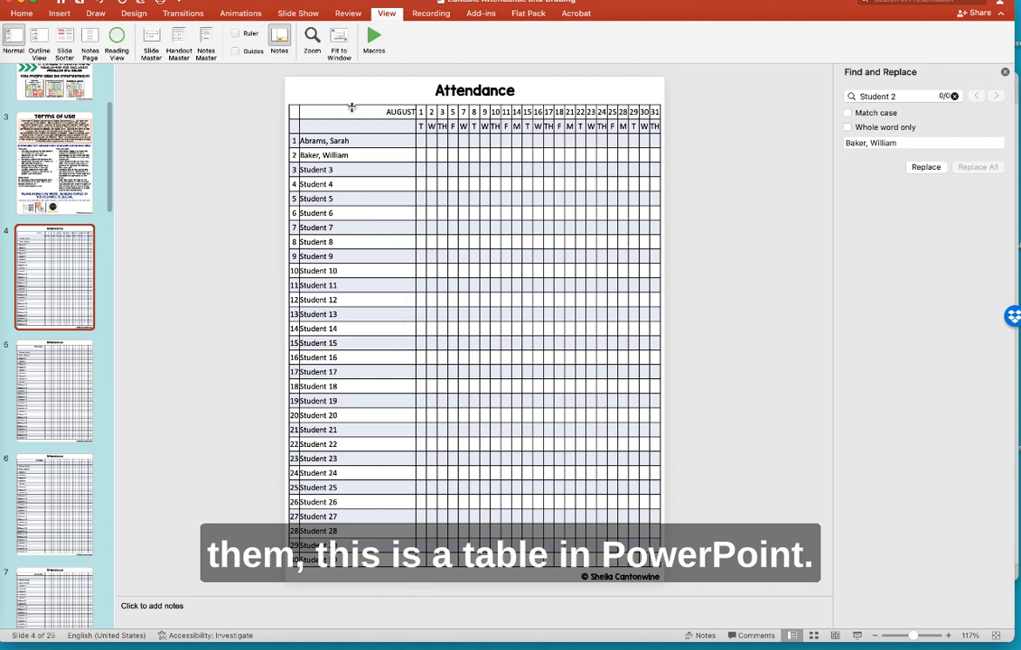
click(351, 489)
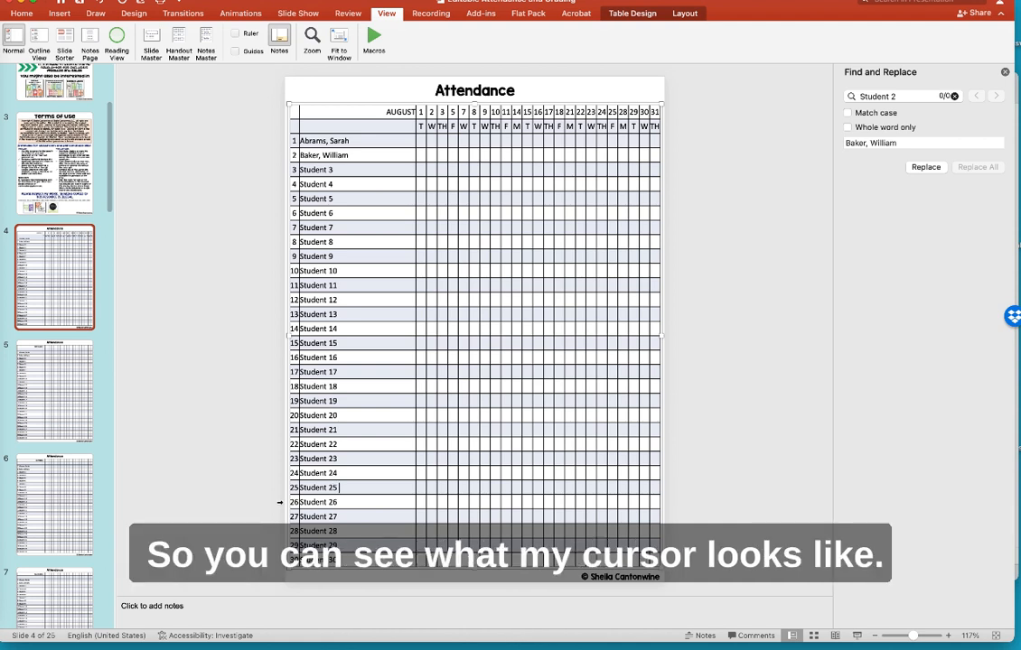
- Delete the Student 26 through Student 30 rows from the August Attendance table
click(280, 502)
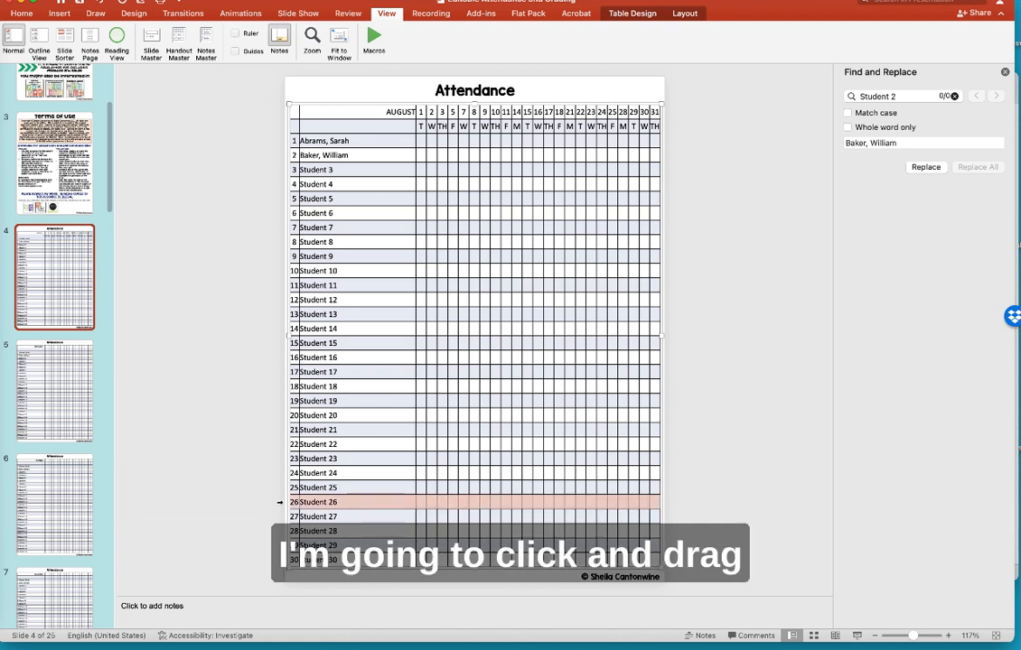
drag(280, 502, 281, 560)
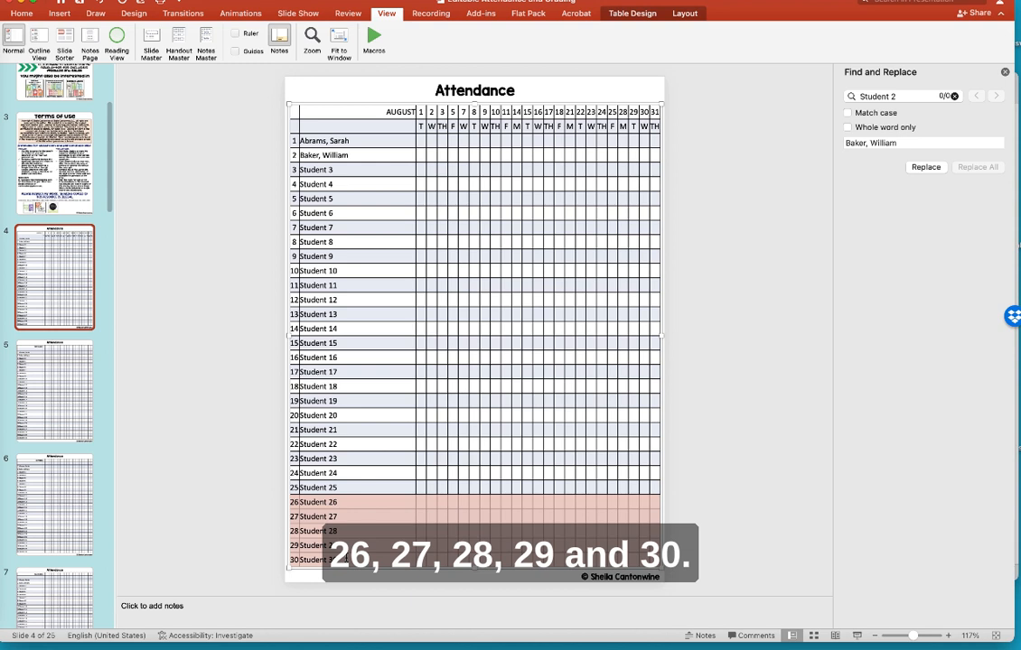
right_click(360, 513)
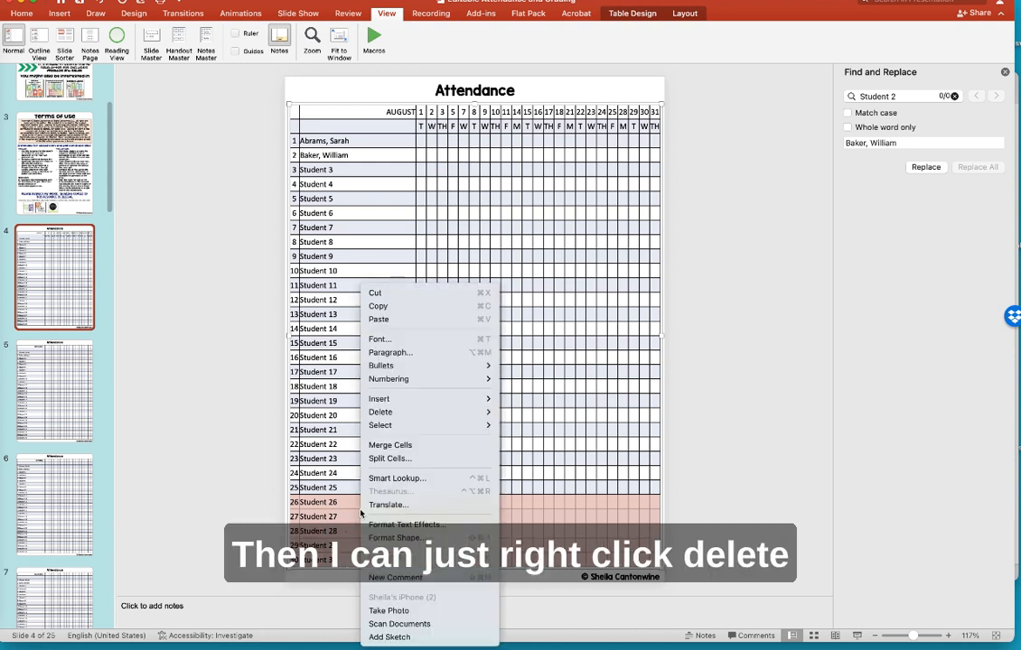
mouse_move(388, 416)
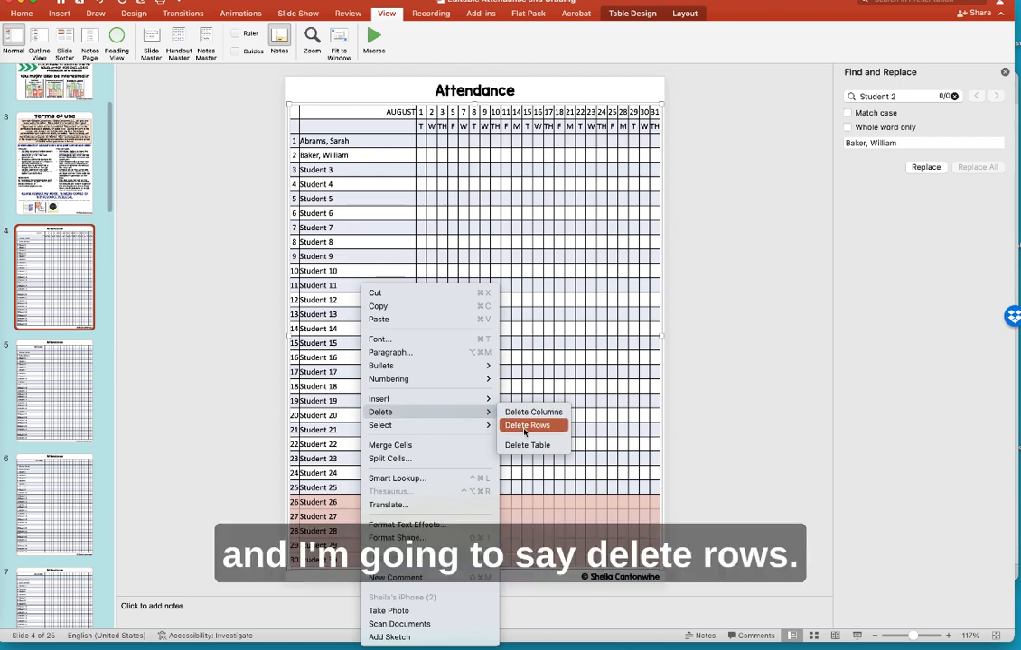
click(526, 425)
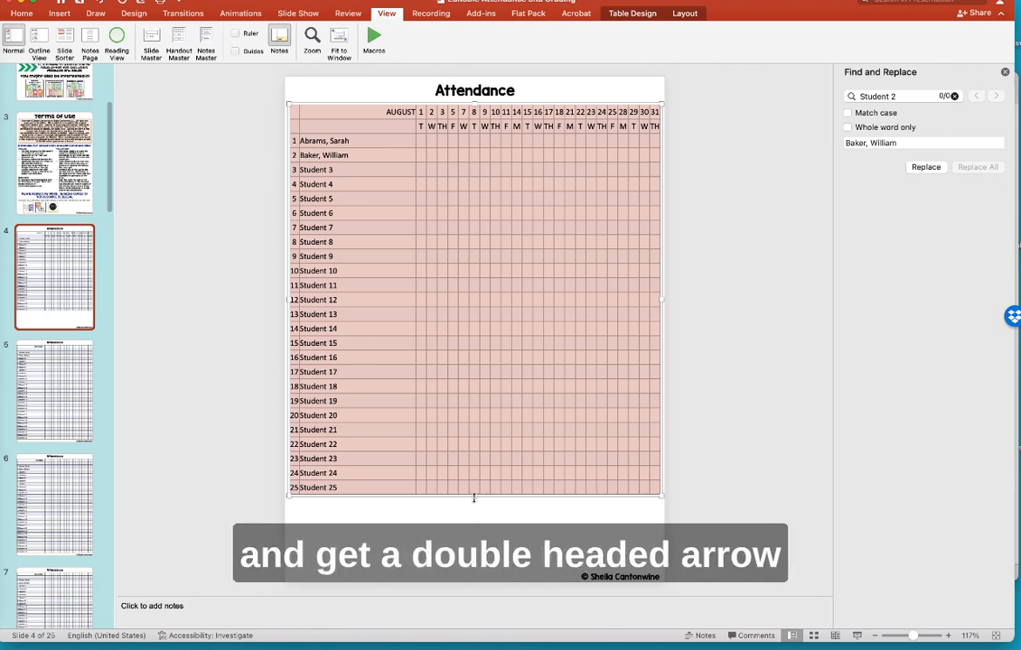
- Drag the August Attendance table's bottom edge down so Students 1–25 fill the page
drag(475, 497, 479, 573)
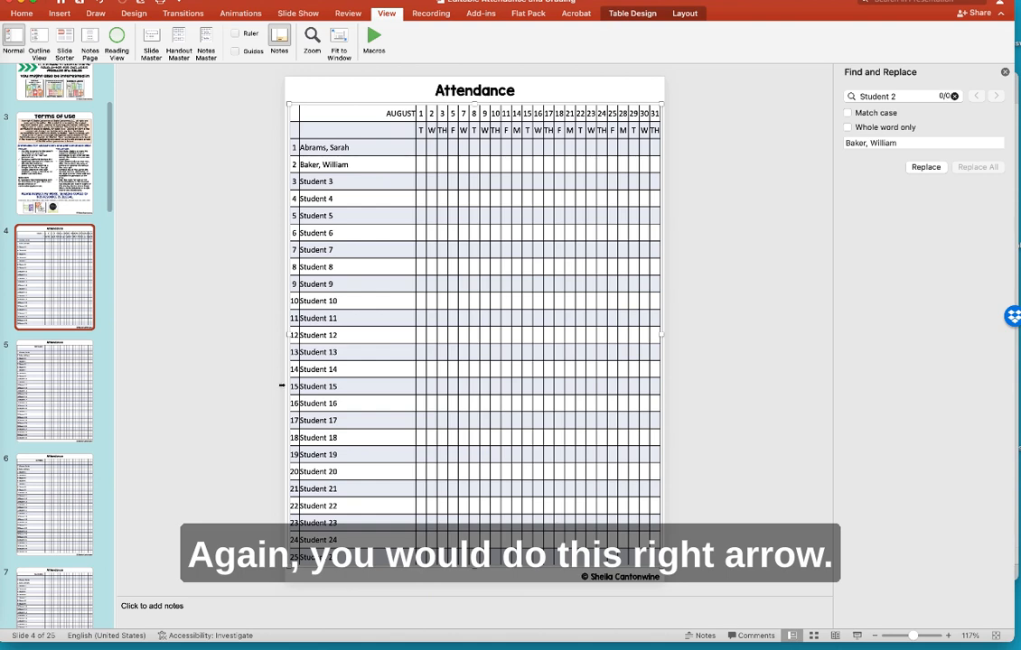
- Insert a blank row between Student 14 and Student 15 and place the caret in it
click(282, 385)
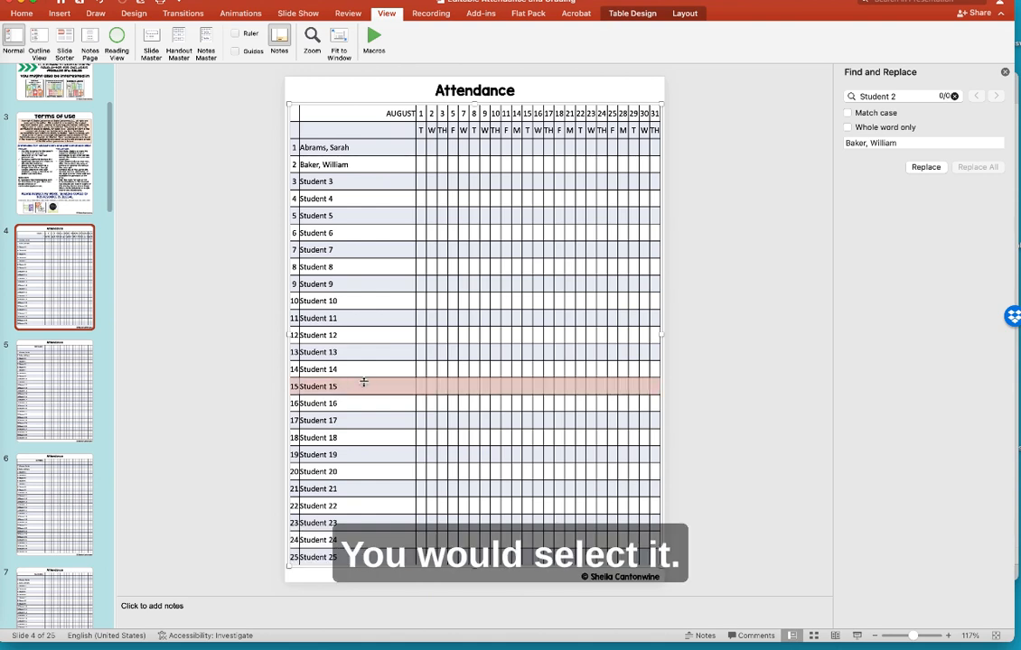
right_click(367, 389)
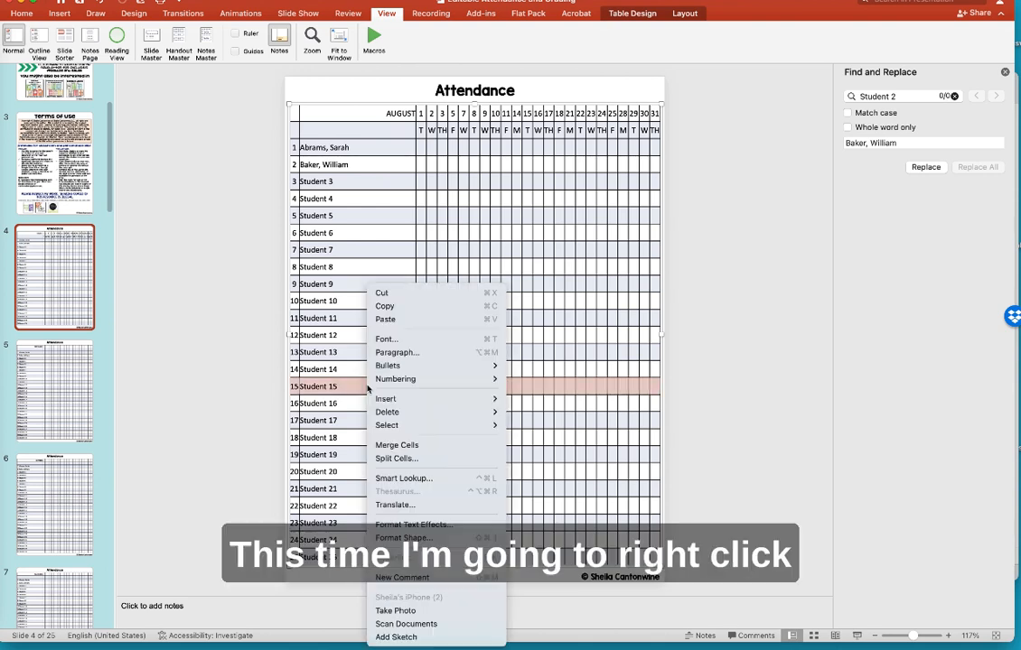
mouse_move(386, 399)
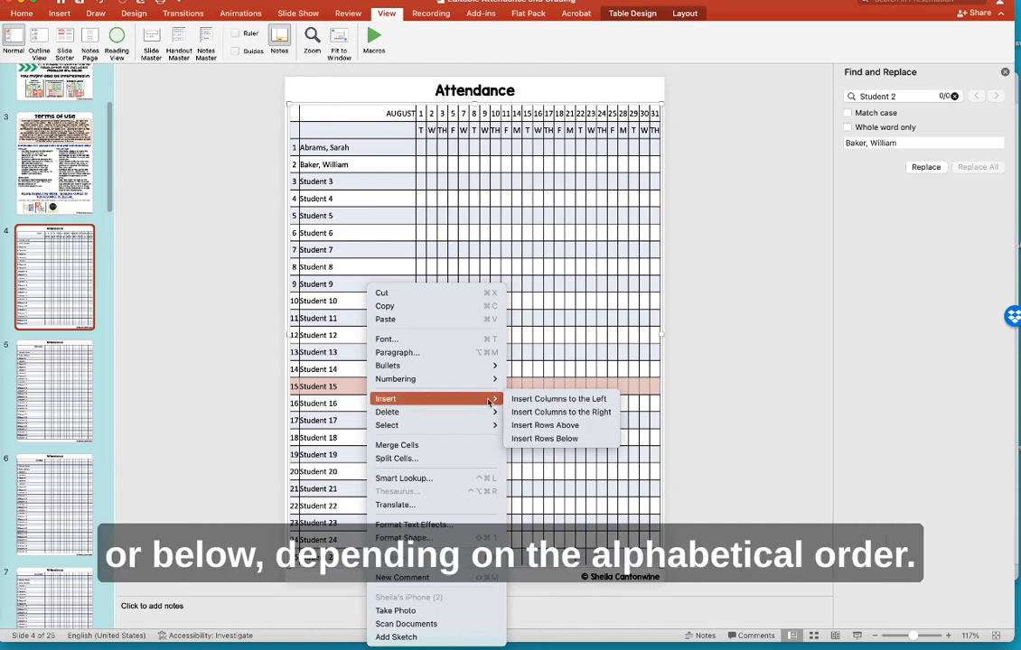
click(544, 426)
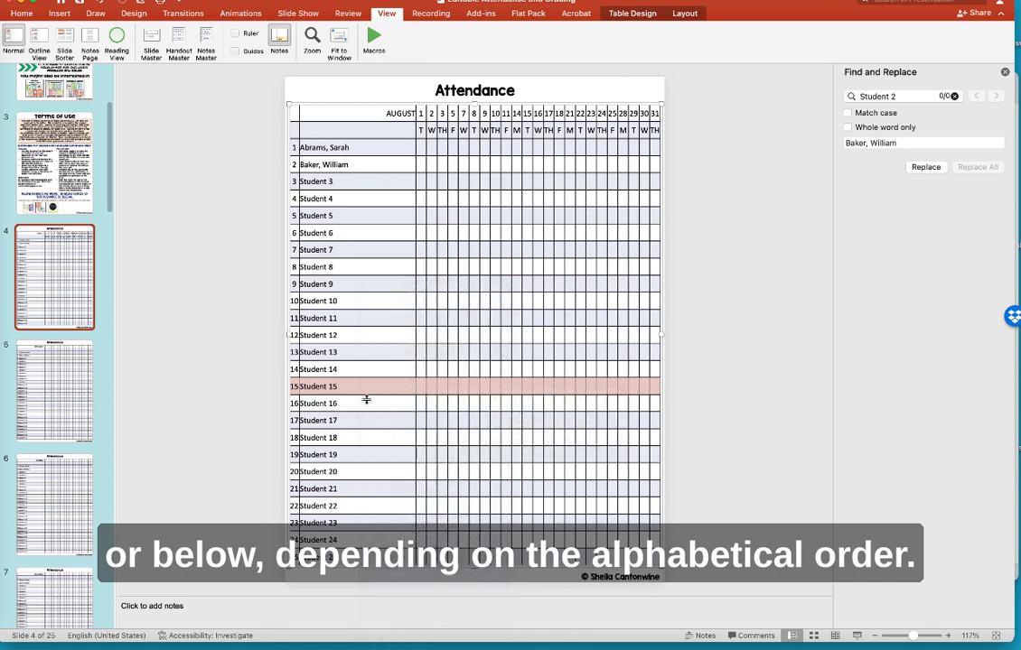
click(398, 391)
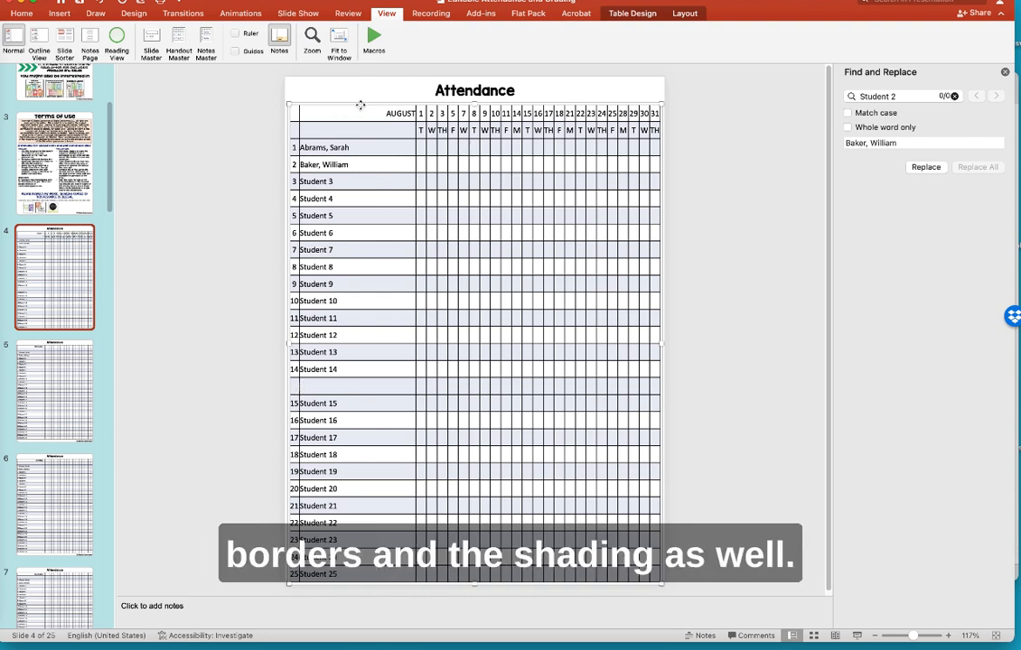
- Browse the Table Design shading, border and style gallery options without changing the Attendance table
click(638, 18)
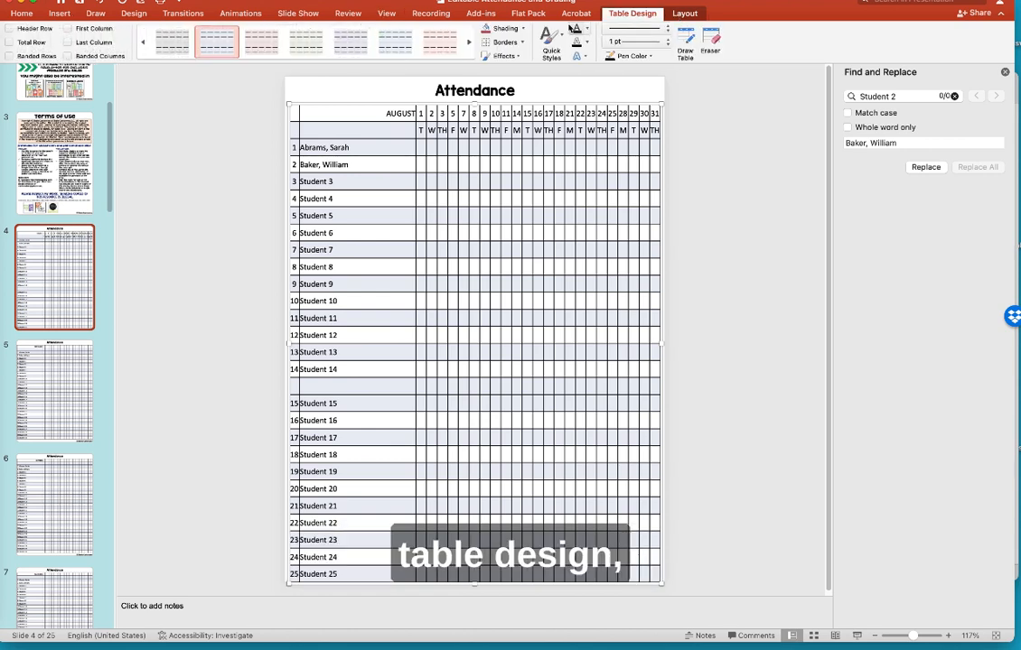
click(521, 30)
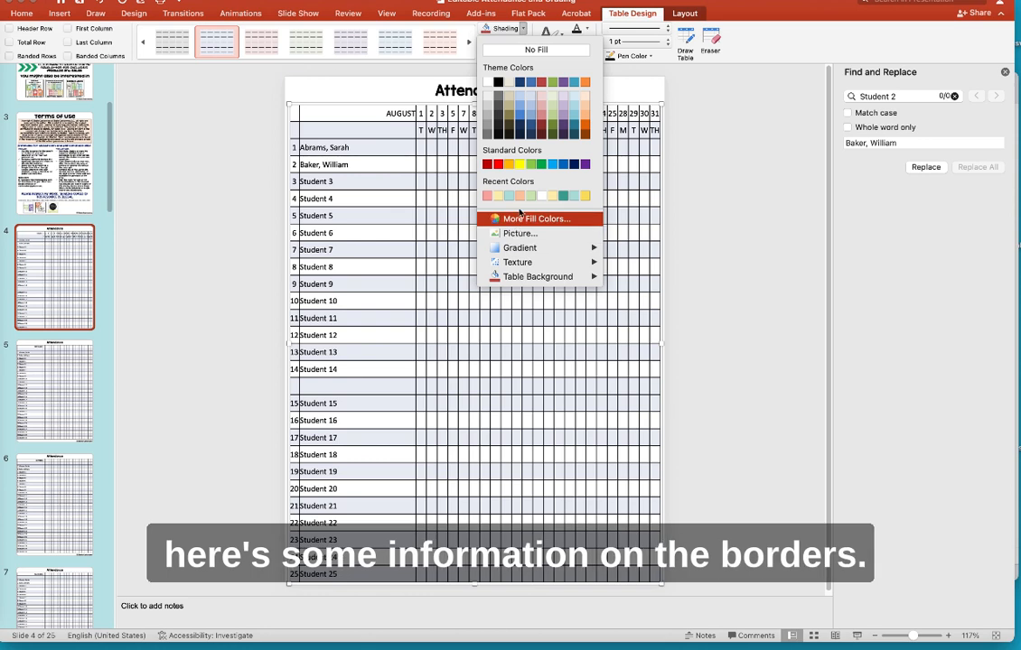
click(748, 152)
click(522, 42)
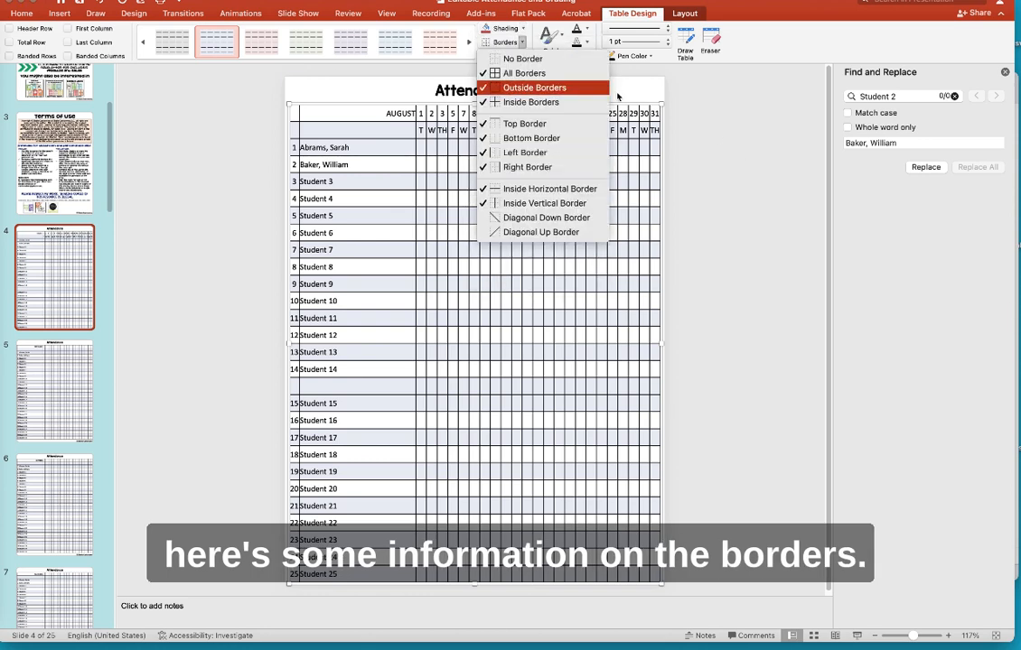
click(707, 155)
click(470, 43)
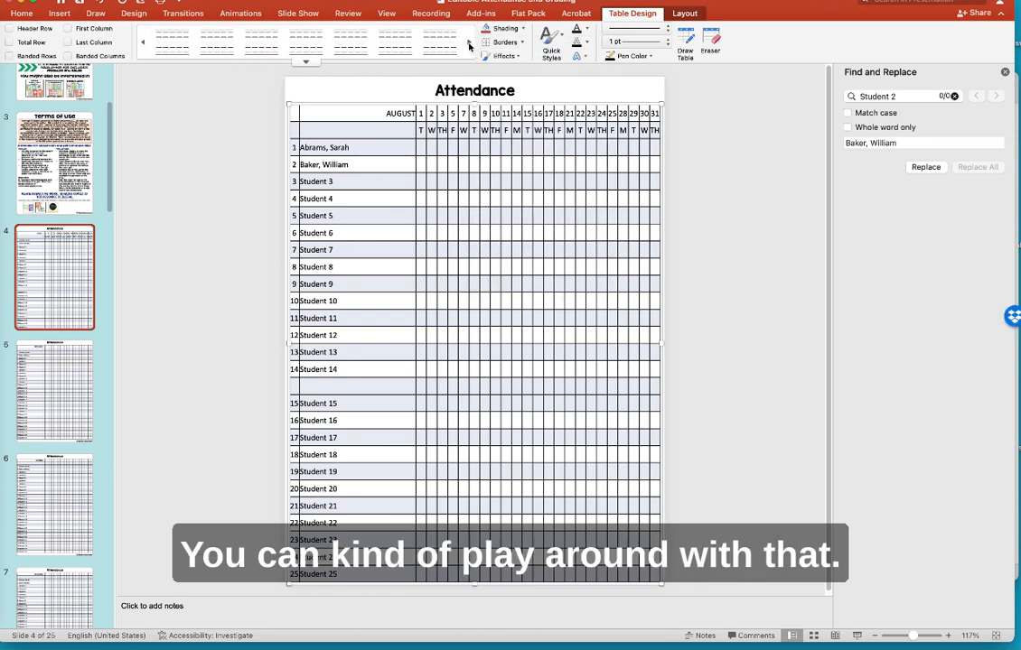
click(144, 40)
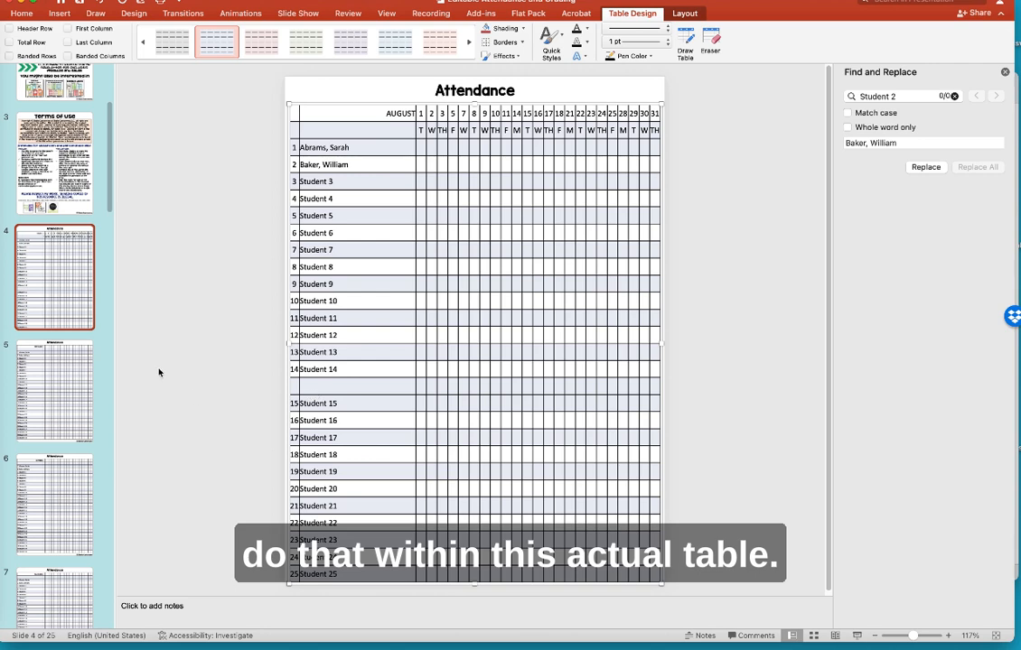
scroll(45, 377, down, 15)
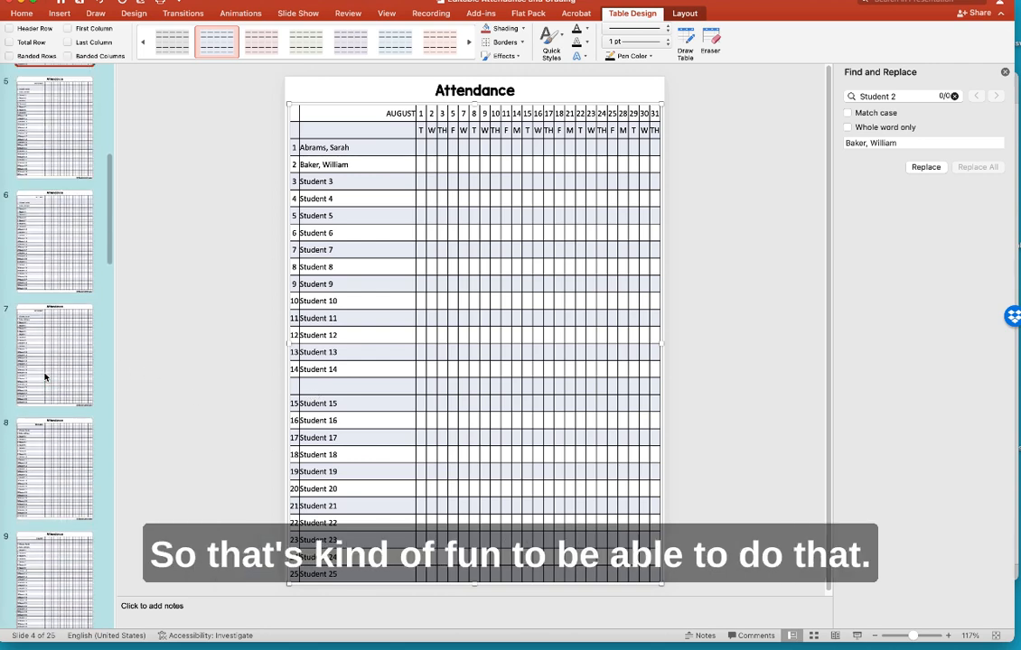
scroll(44, 378, down, 8)
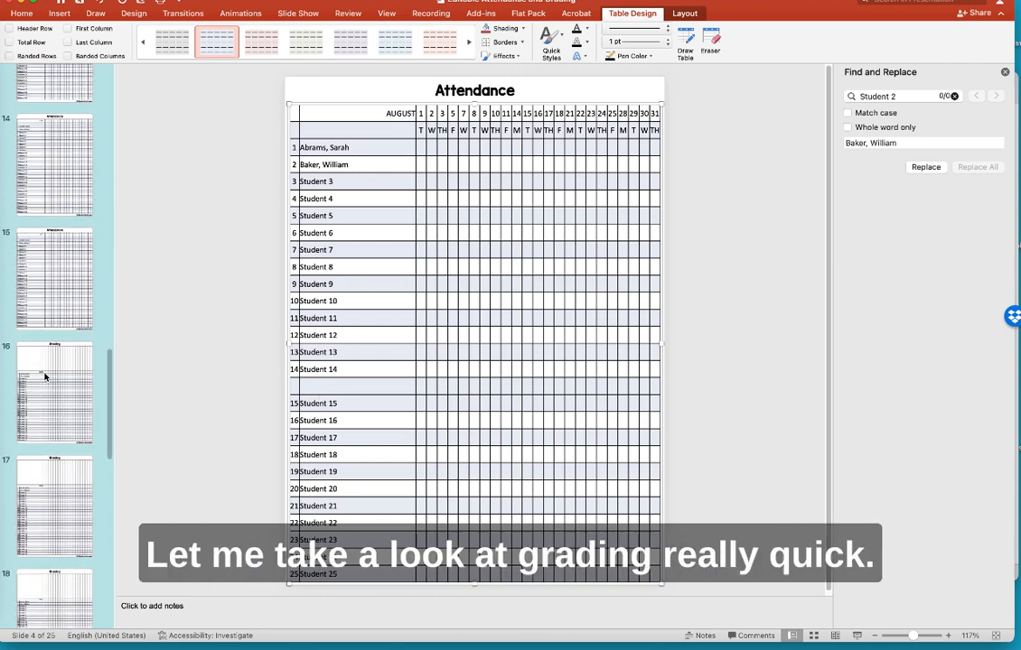
- On slide 16, replace the DATE header with 'September 2023', correcting the month's spelling
click(45, 376)
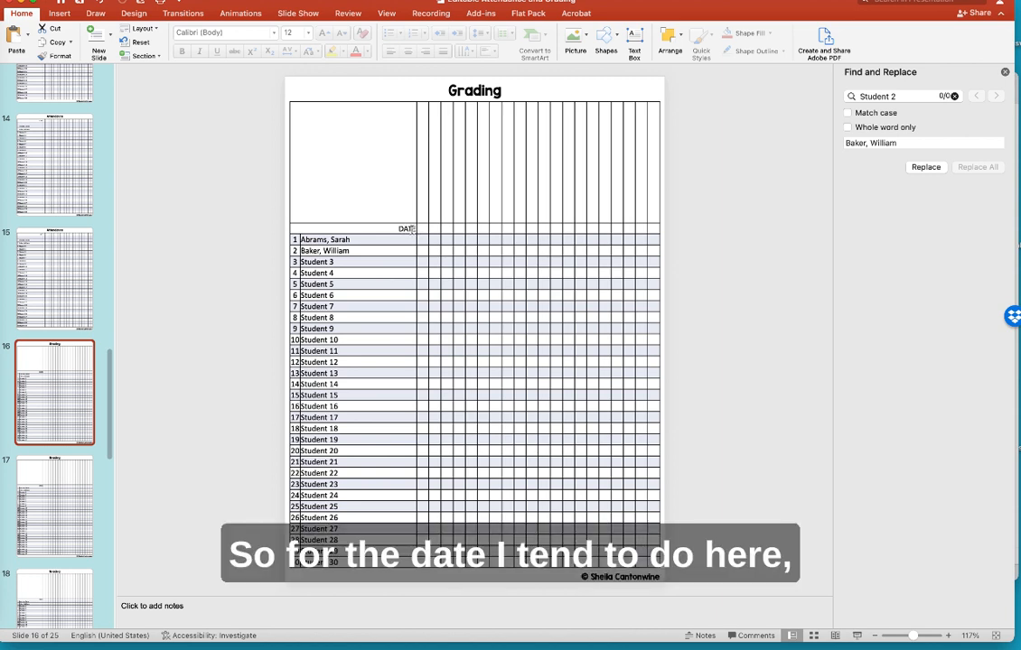
click(406, 229)
double_click(407, 229)
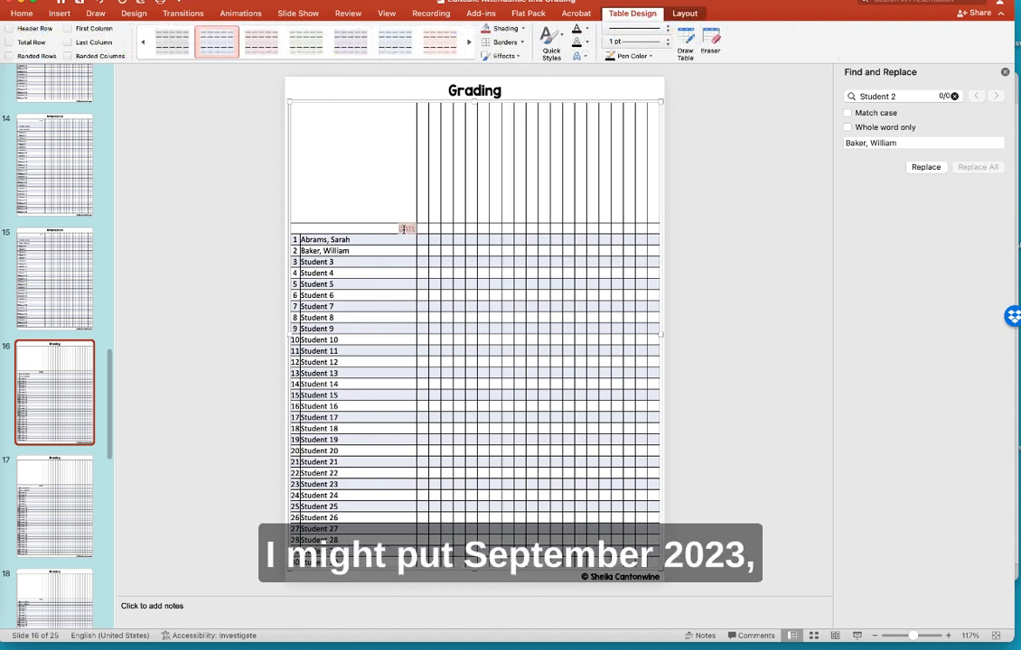
text(Sepetmebr 2023)
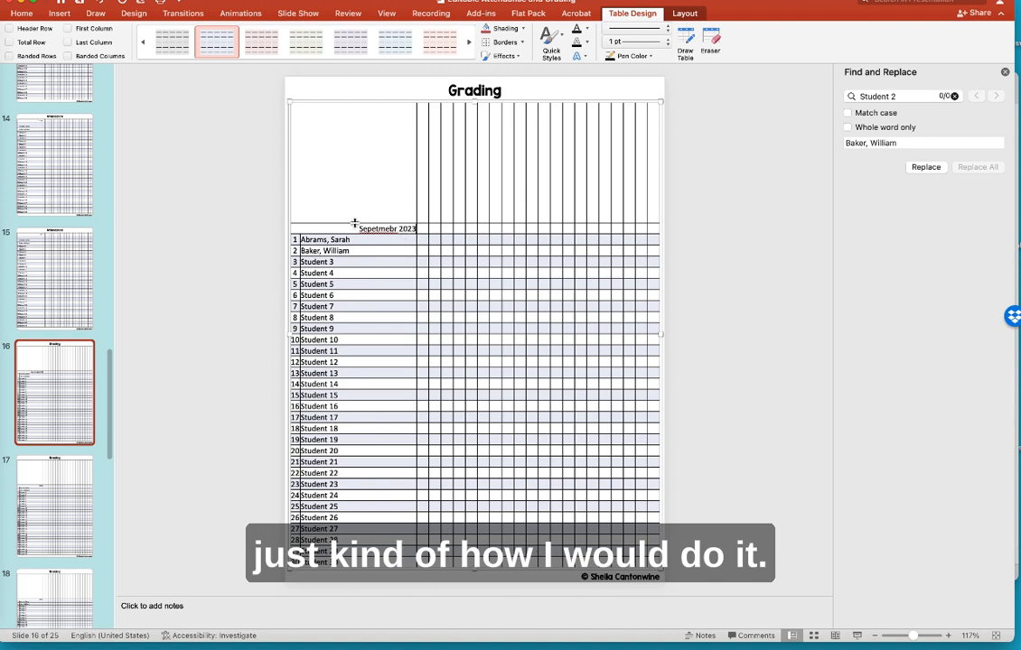
right_click(377, 230)
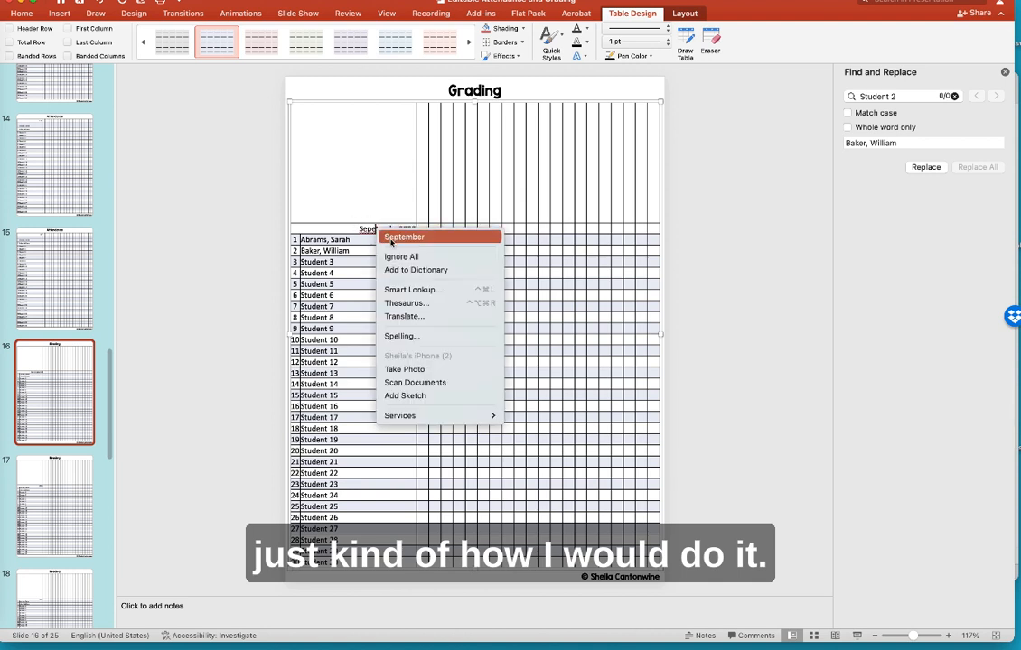
click(416, 234)
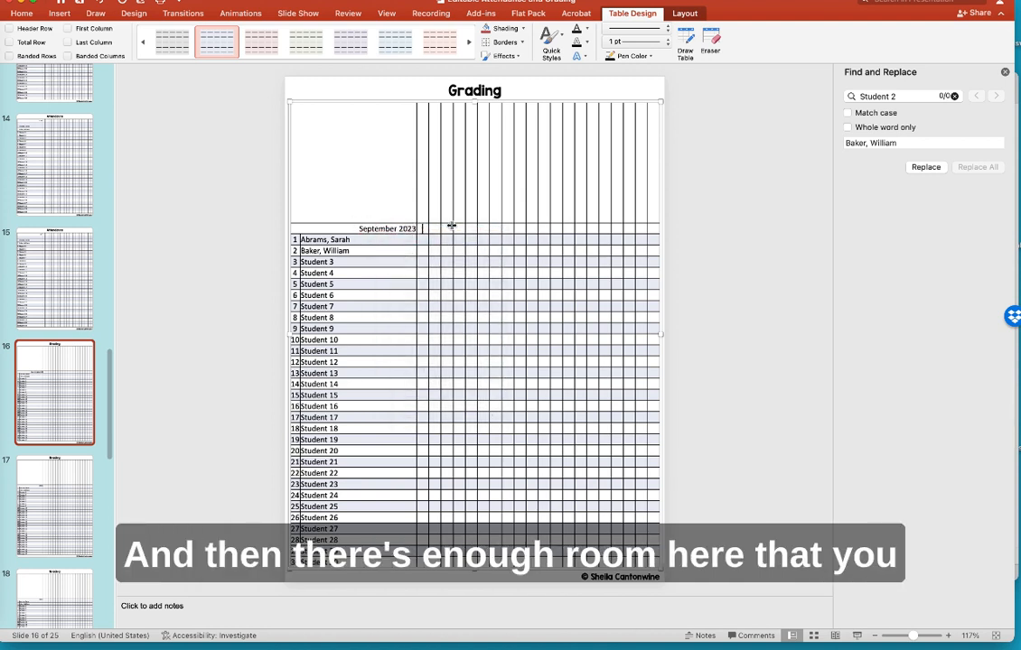
- Enter day numbers 5, 7 and 8 in the header cells and add '/October' to the month
key(Tab)
text(5)
key(Tab)
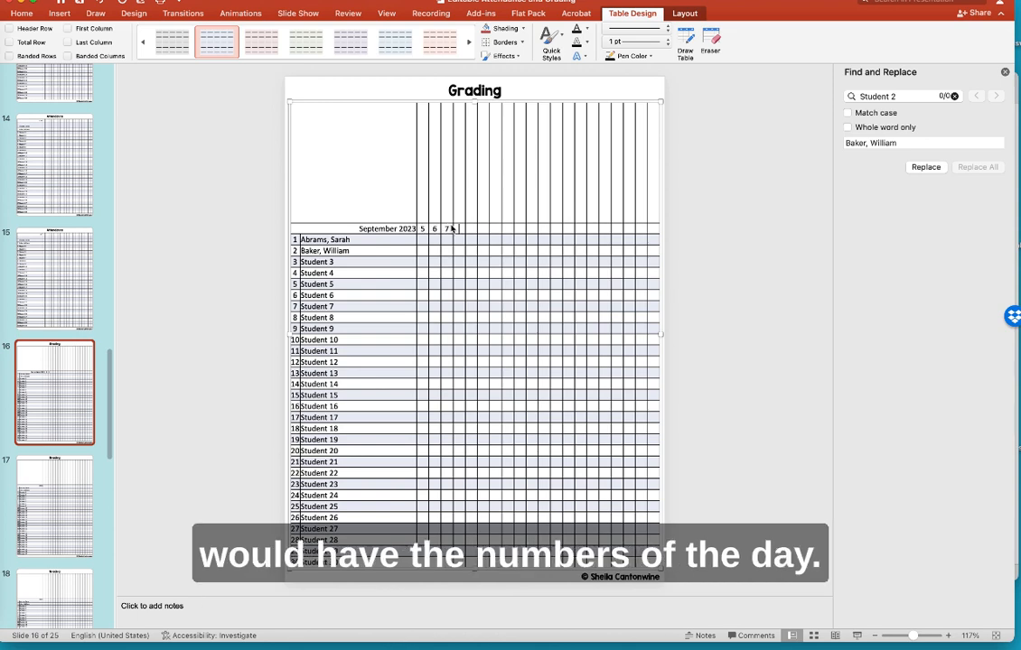
text(7)
key(Tab)
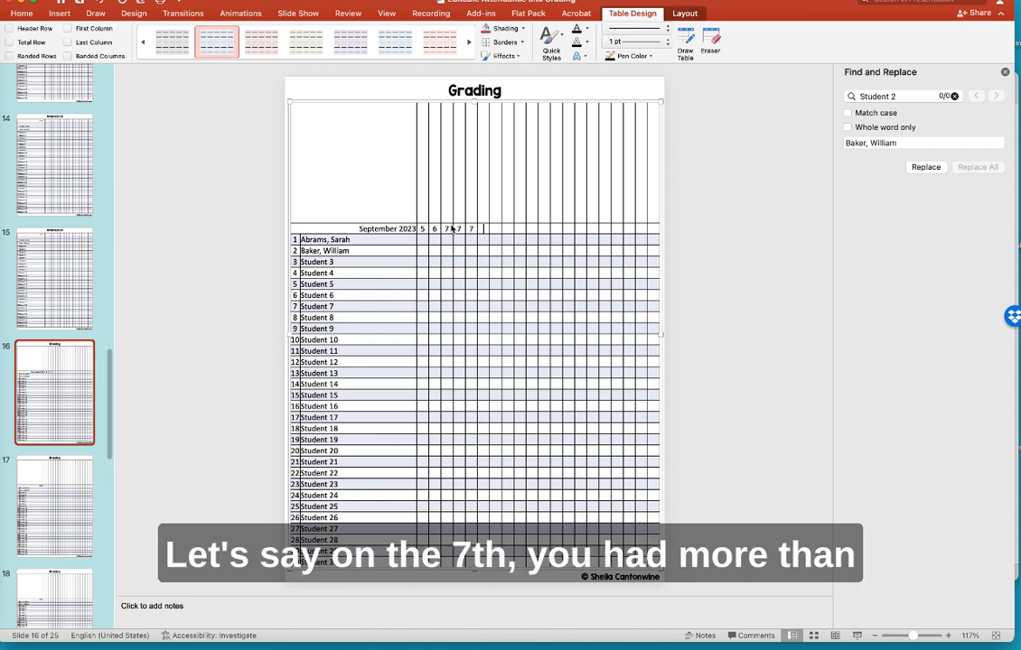
text(8)
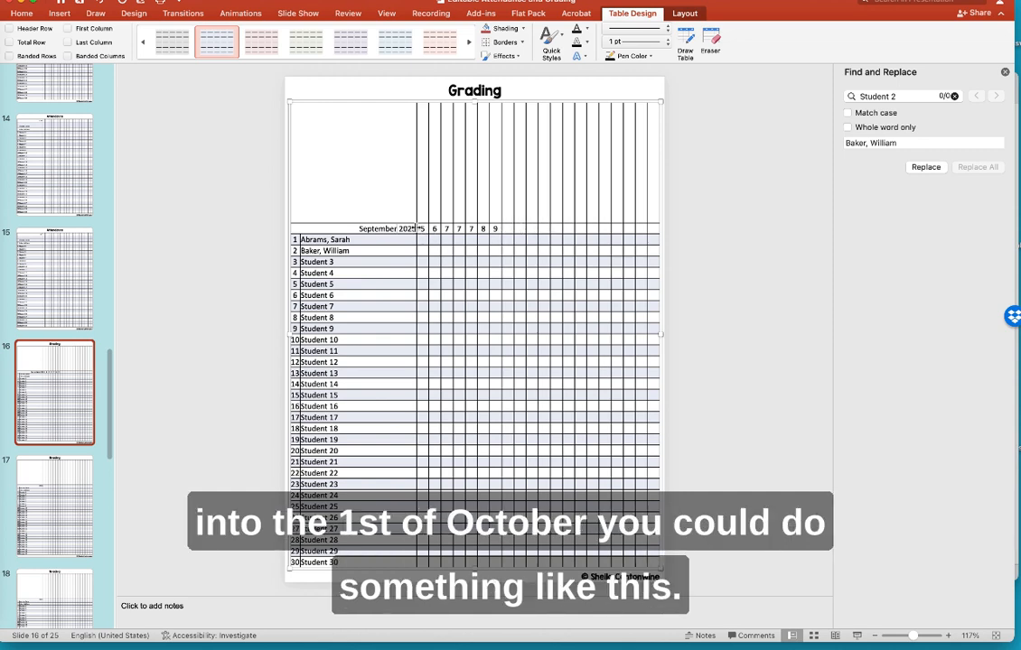
text(/October)
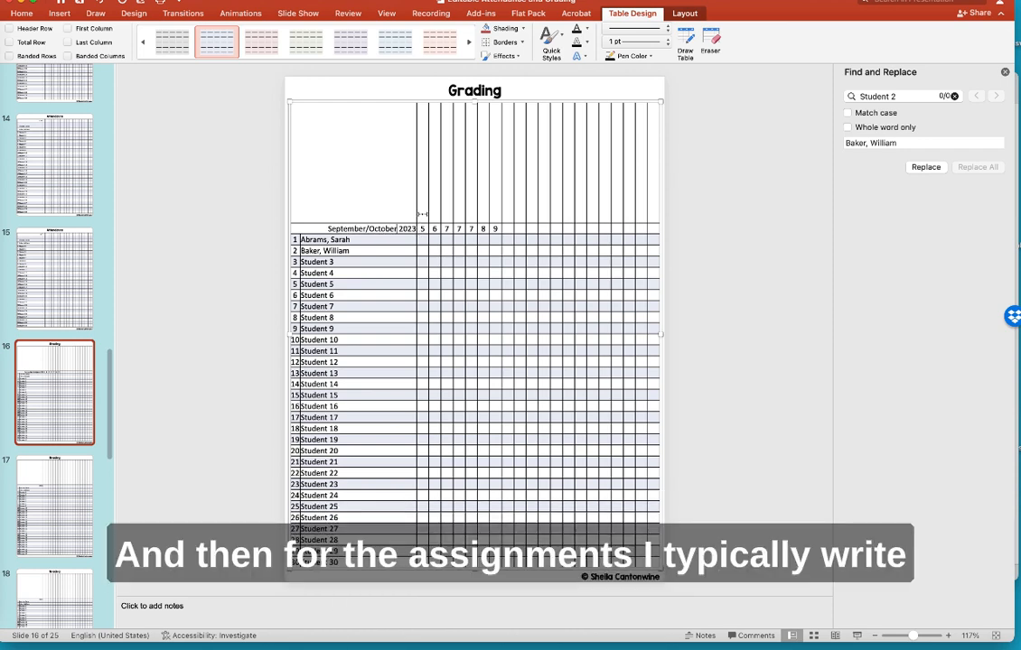
- Type 'HW Adding Fractions' above column 5 and 'Quiz on Fractions' in the next header cell
click(422, 214)
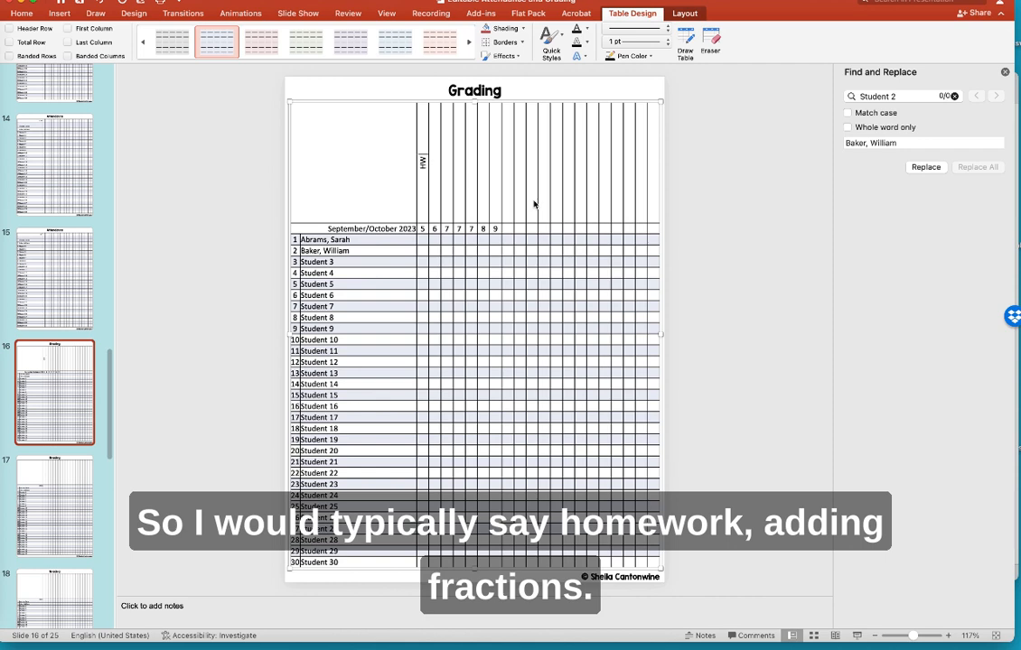
text(ding Fractions)
key(Tab)
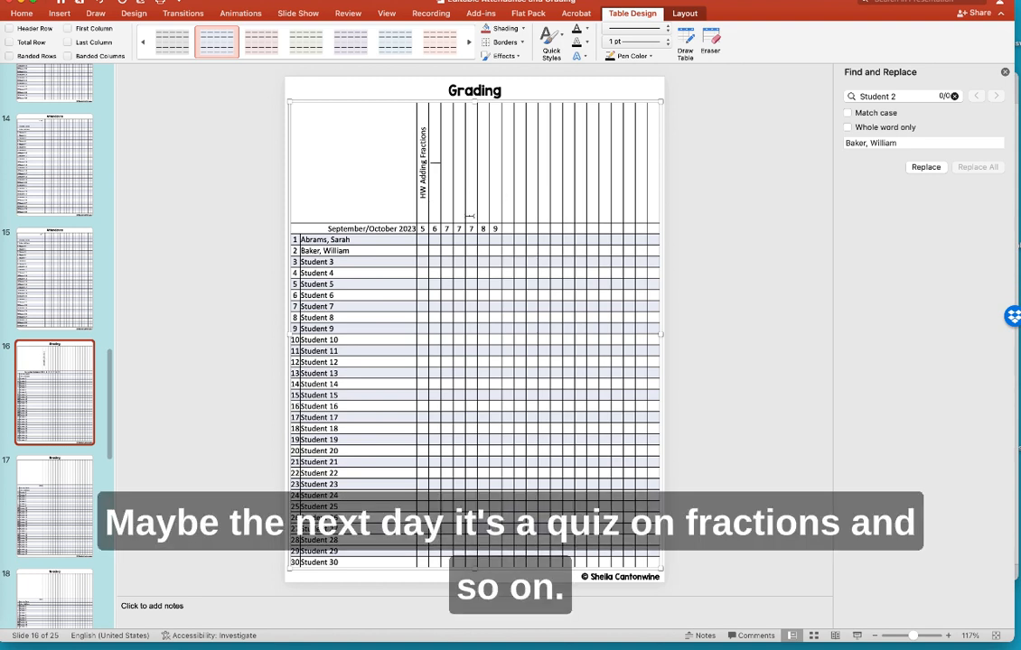
text(Quiz on Fractions)
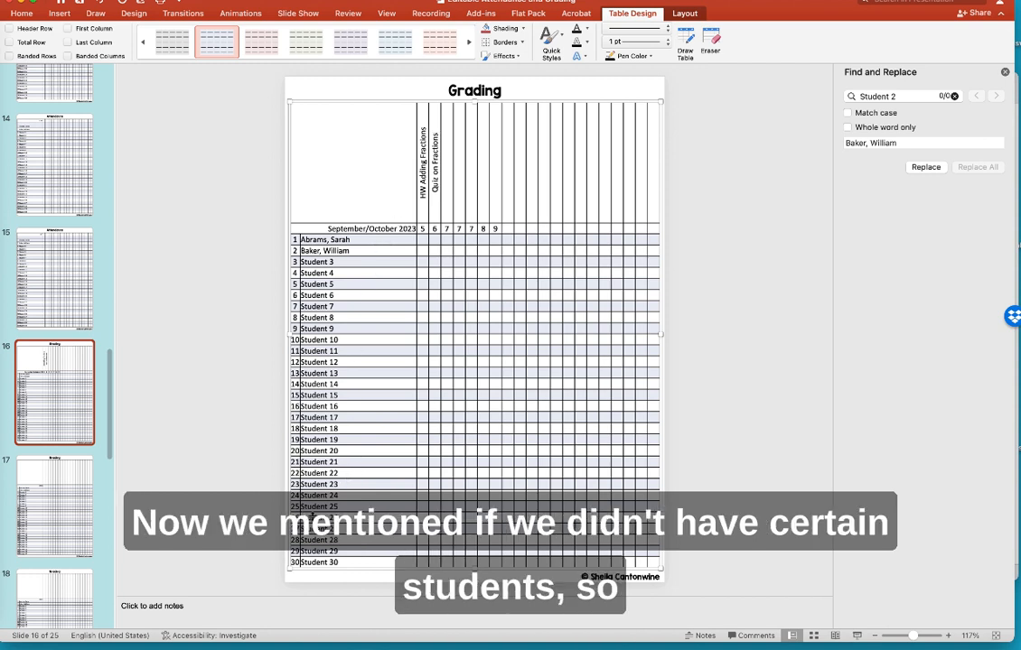
- Delete grading table rows Student 26–30 and drag the table's bottom down to the page footer
click(282, 517)
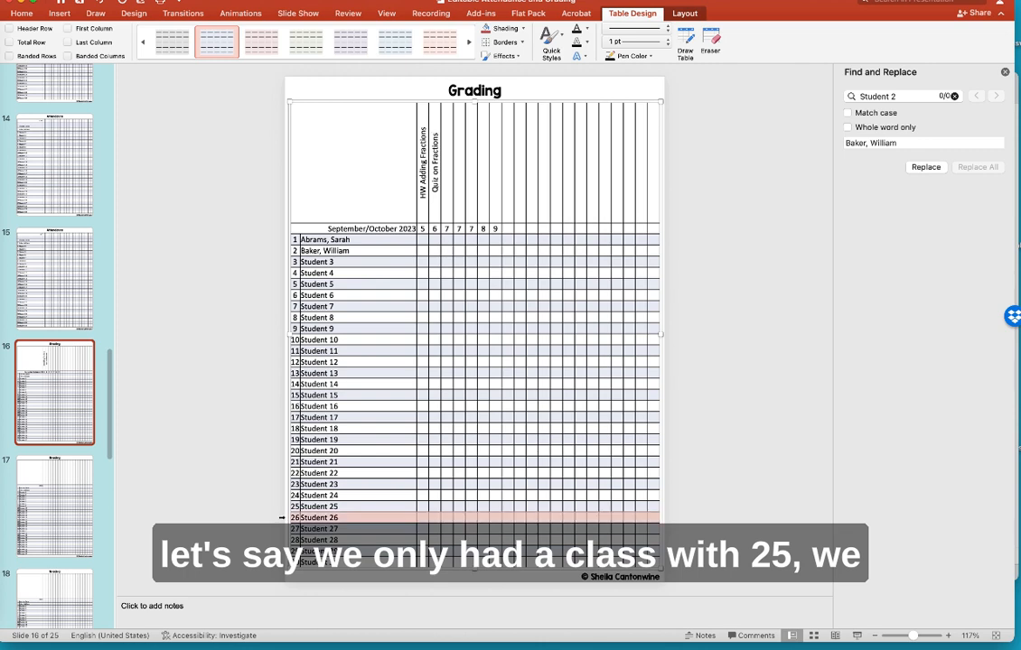
drag(282, 518, 283, 566)
right_click(386, 540)
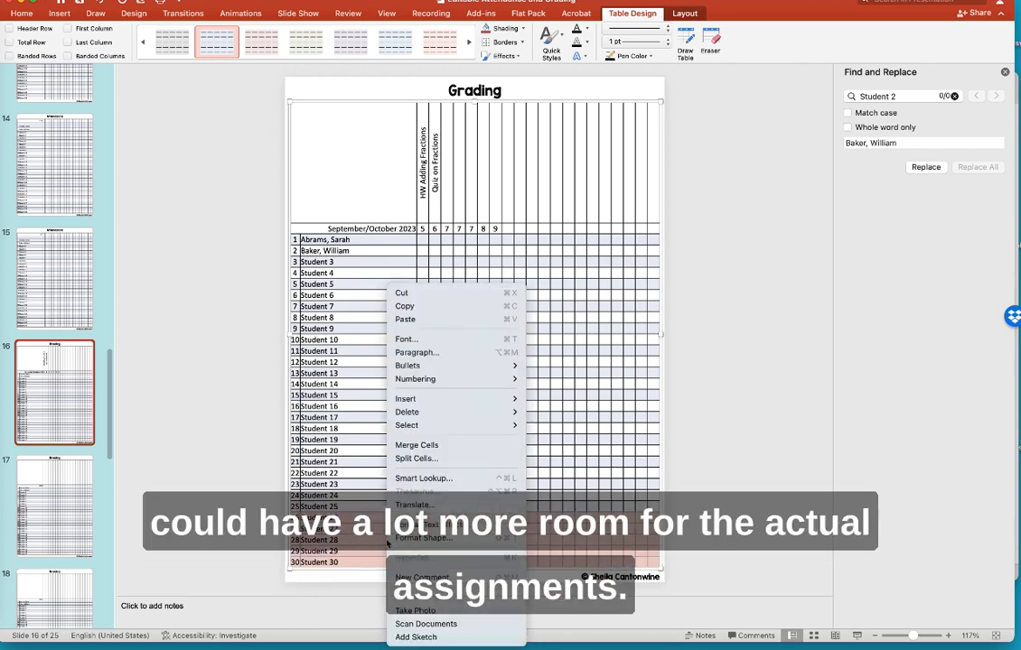
mouse_move(419, 418)
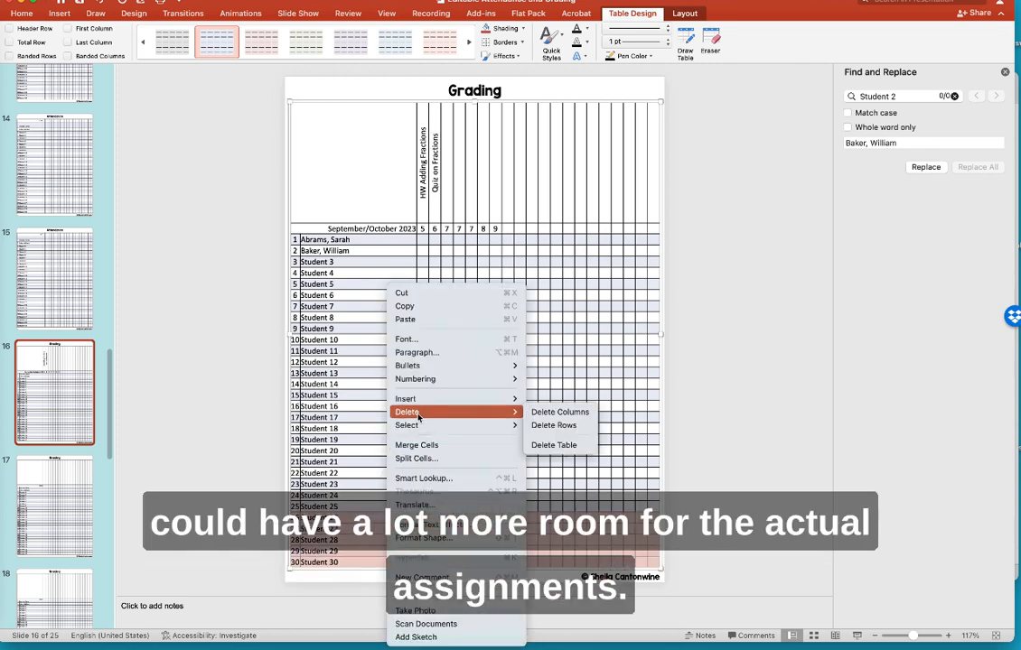
click(546, 428)
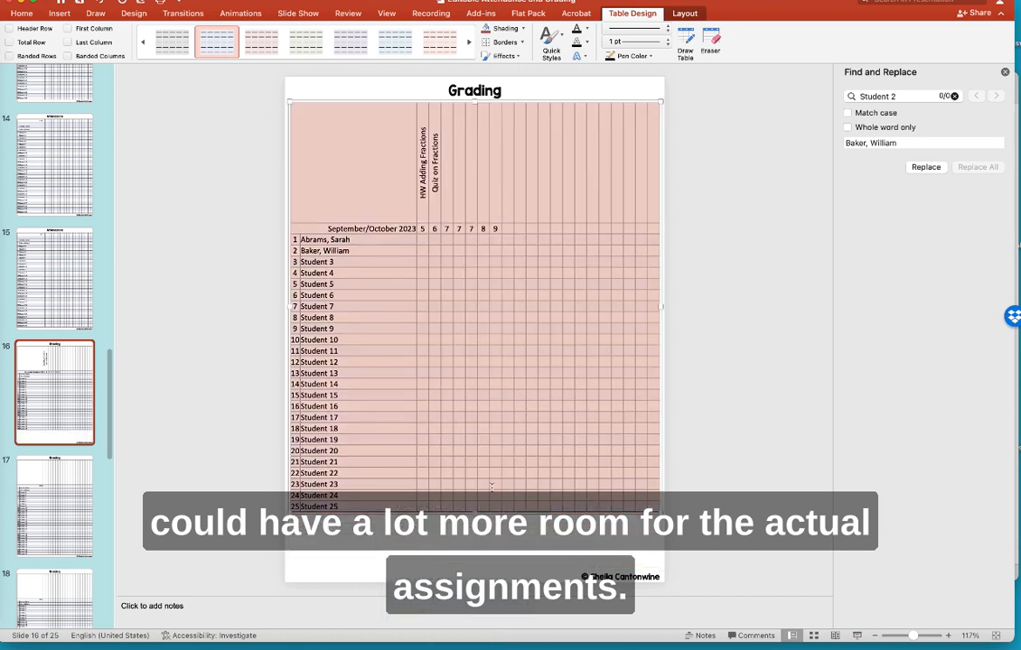
drag(474, 513, 477, 567)
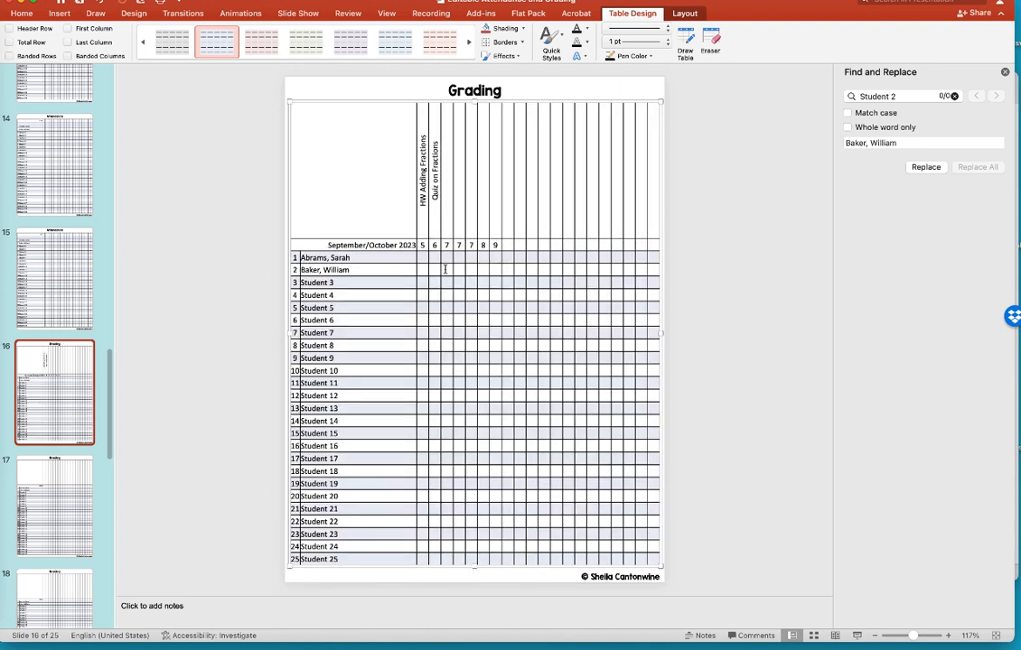
- Select the assignment header row and view its 2.71-inch height in Table Layout
click(397, 205)
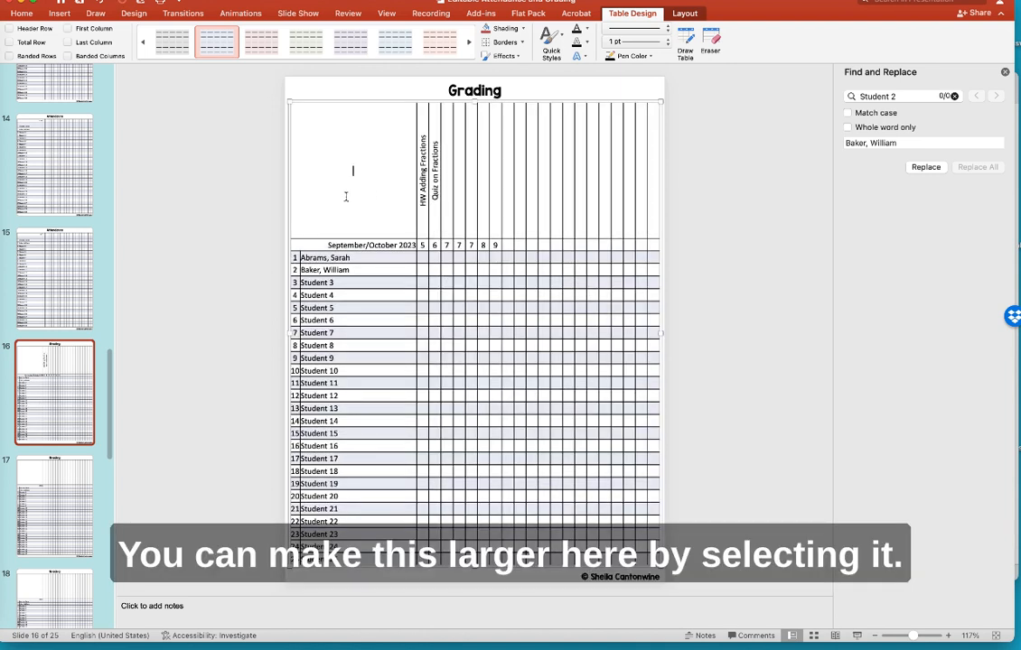
click(287, 189)
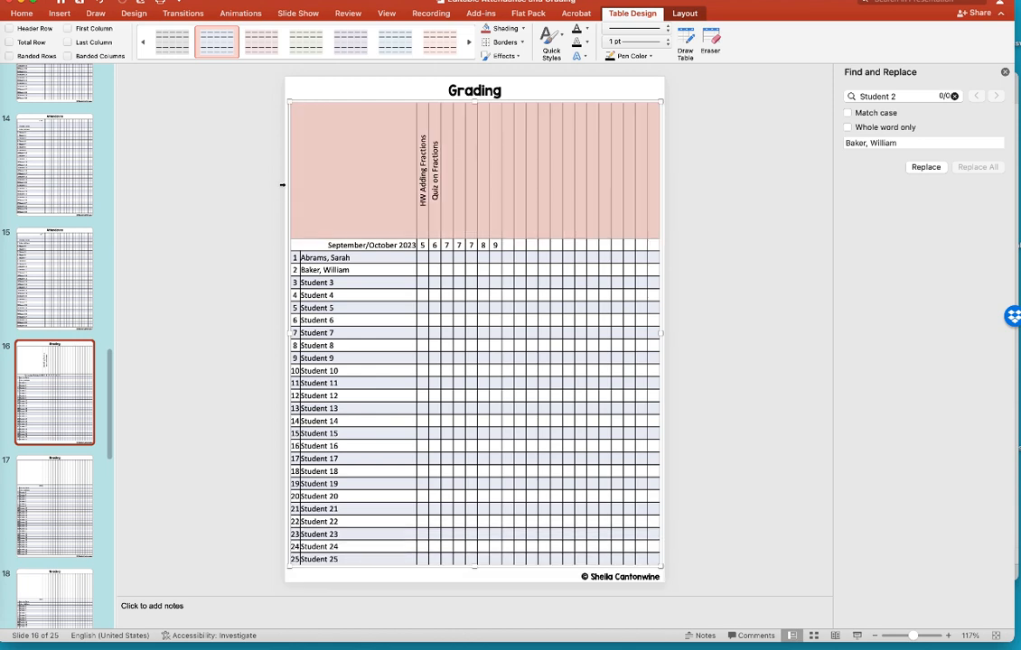
click(683, 14)
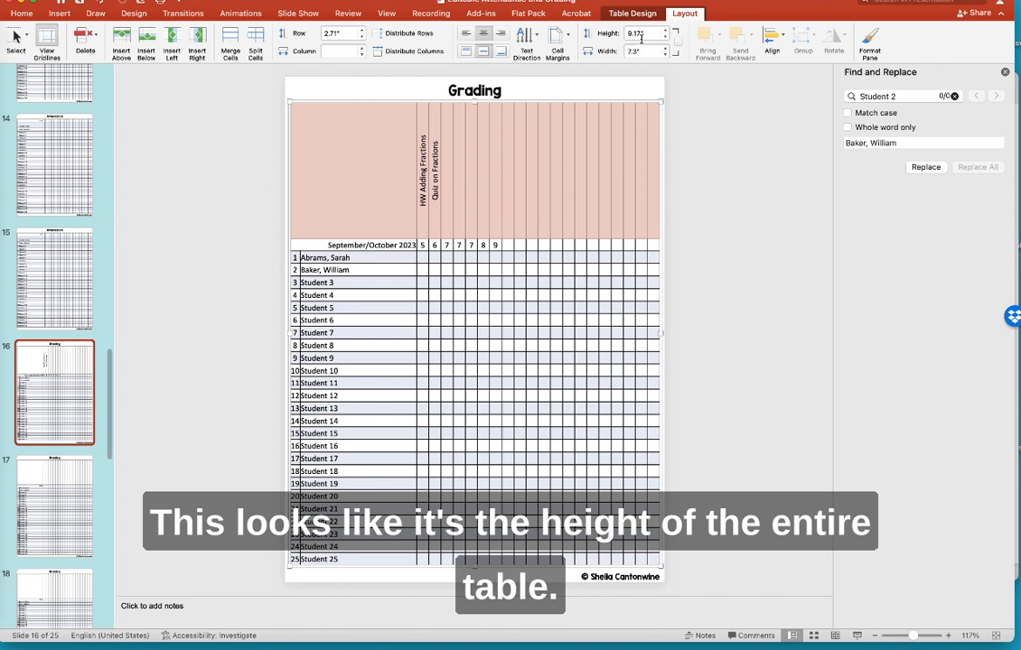
- Raise the assignment header row height to 3 inches in Table Layout, then click into the first grade cell
click(362, 32)
click(363, 32)
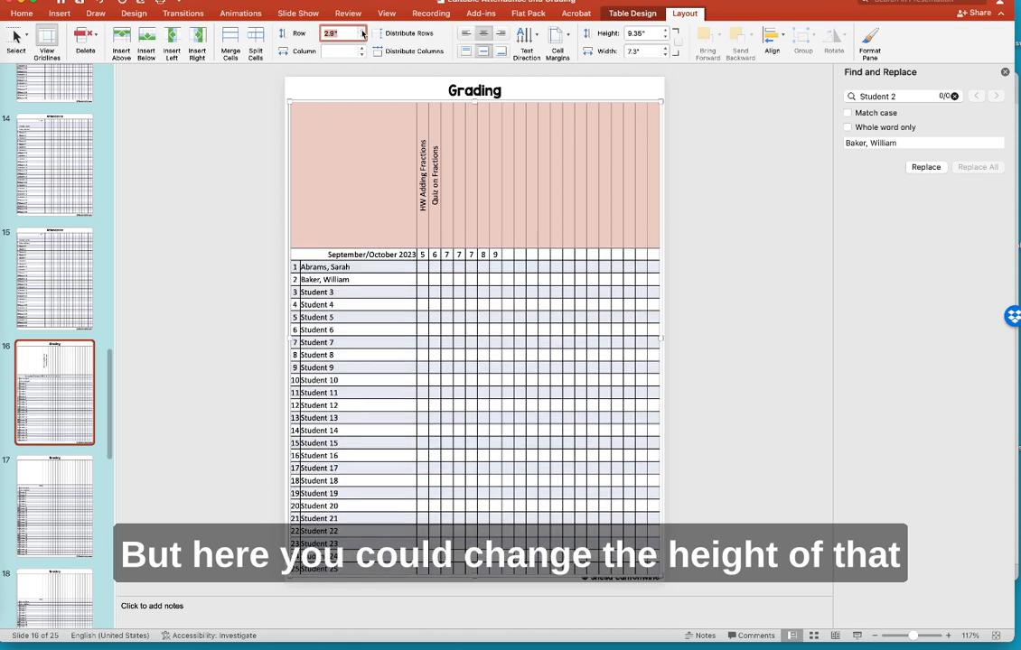
click(363, 31)
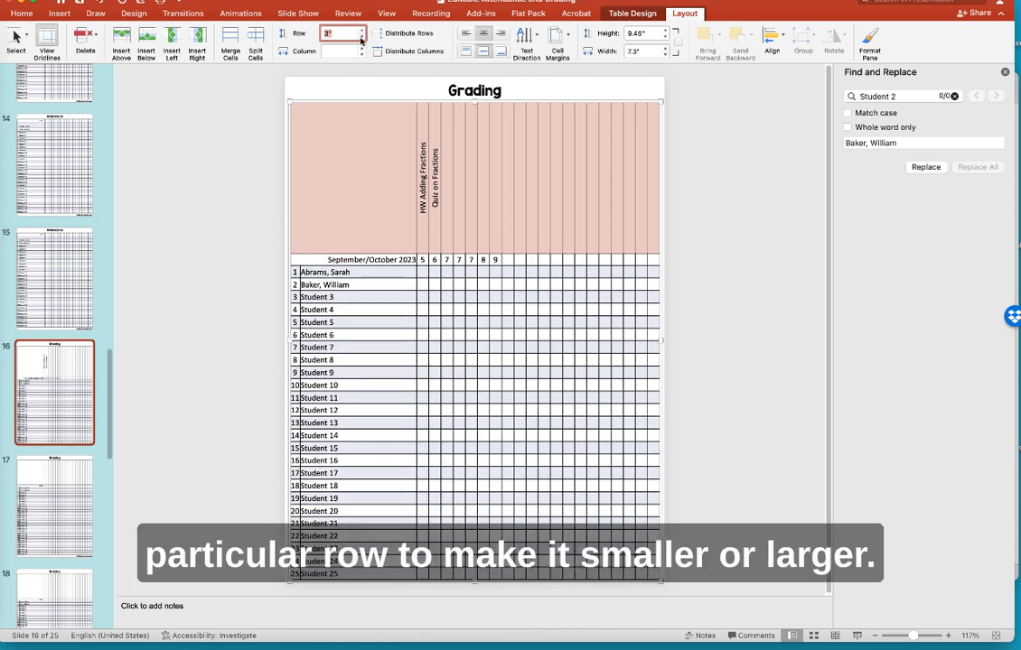
click(359, 101)
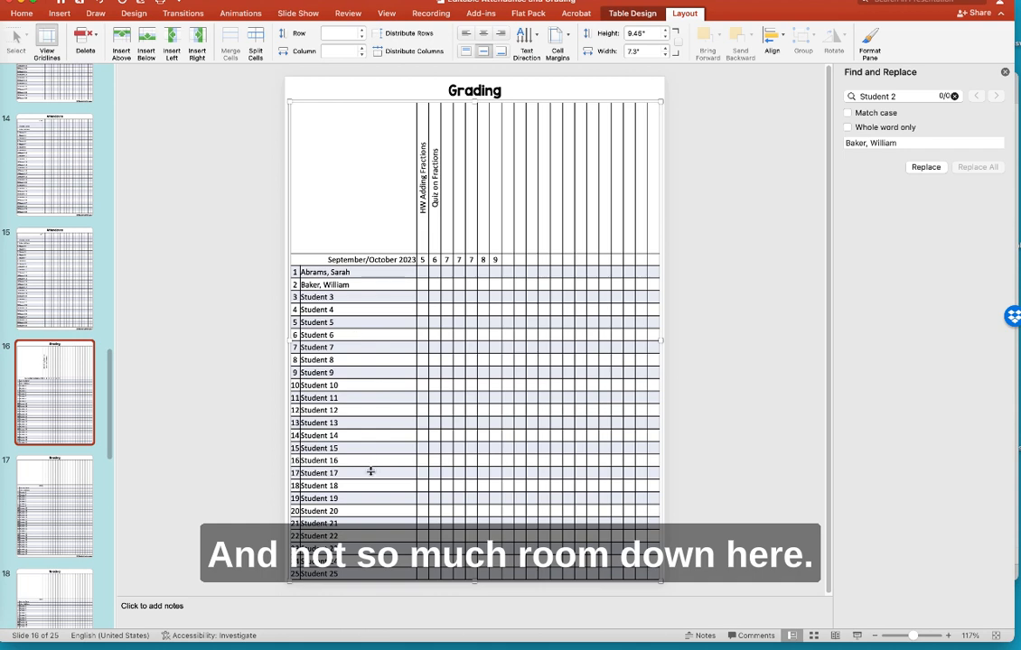
click(422, 271)
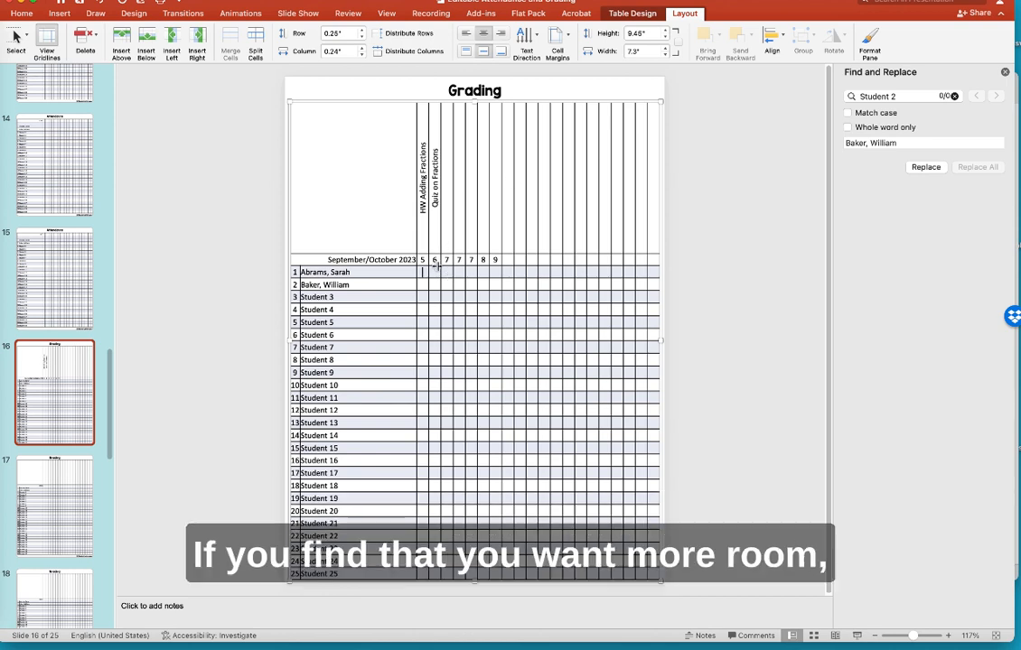
- Delete the four rightmost grading table columns and widen the table back across the page
click(617, 95)
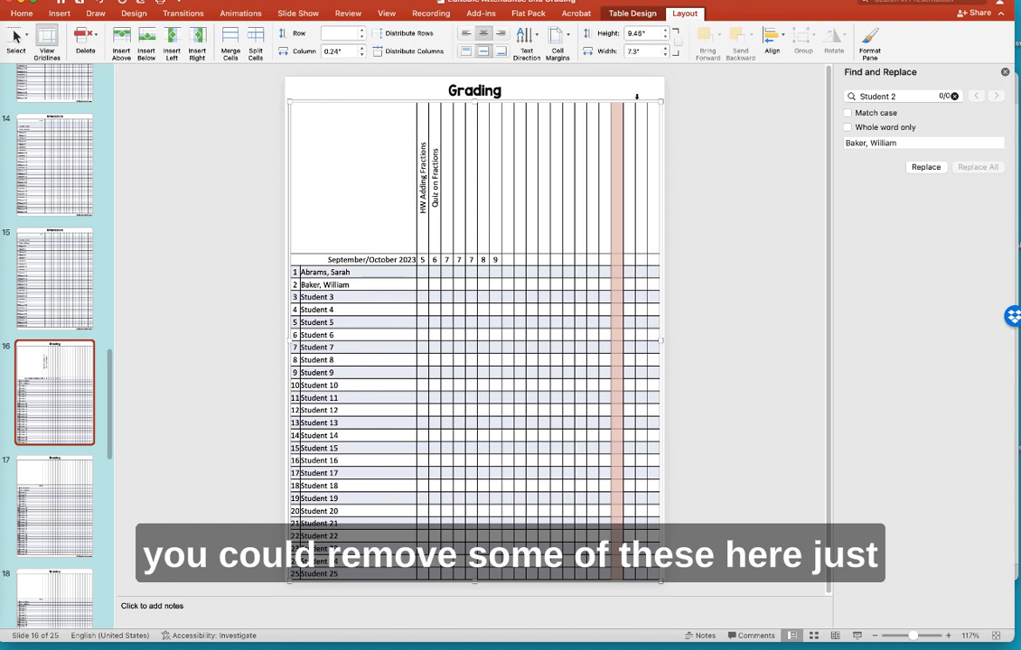
drag(637, 96, 657, 100)
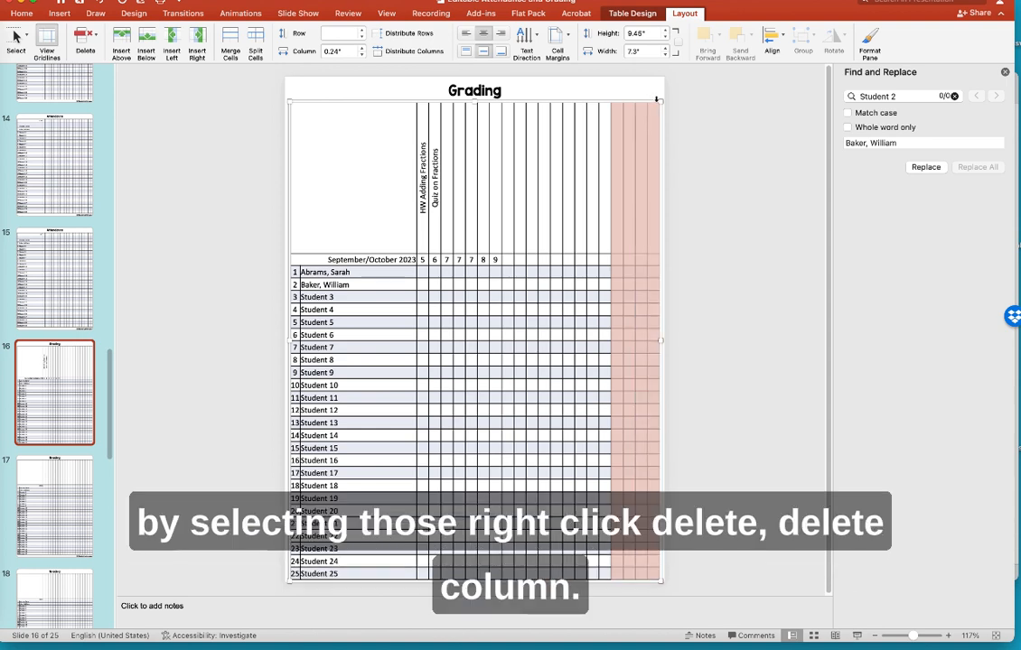
right_click(640, 150)
mouse_move(684, 276)
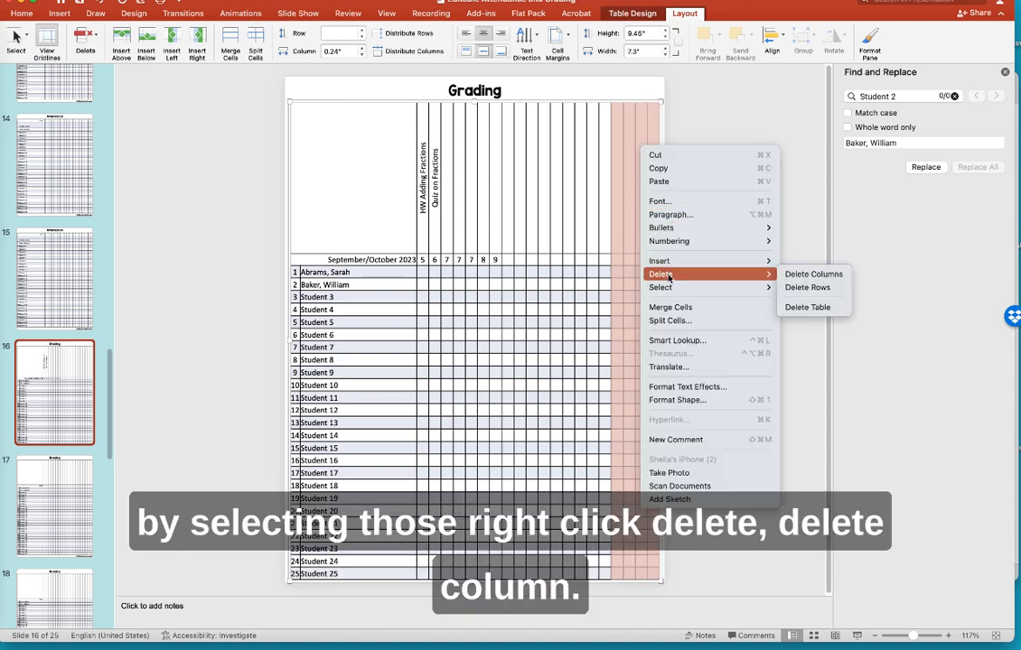
click(806, 276)
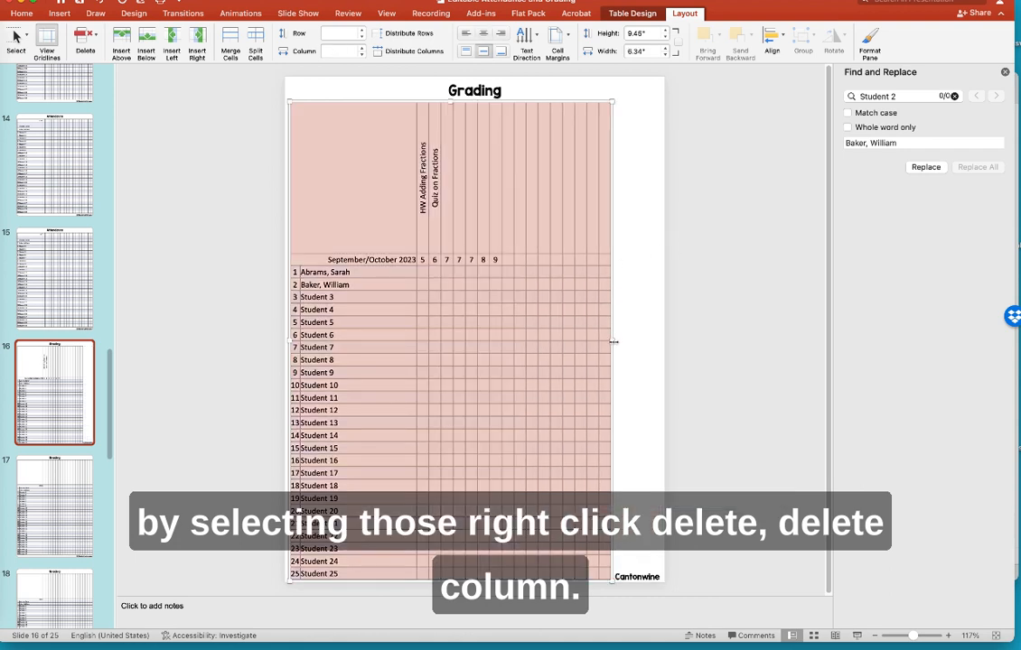
drag(611, 334, 654, 343)
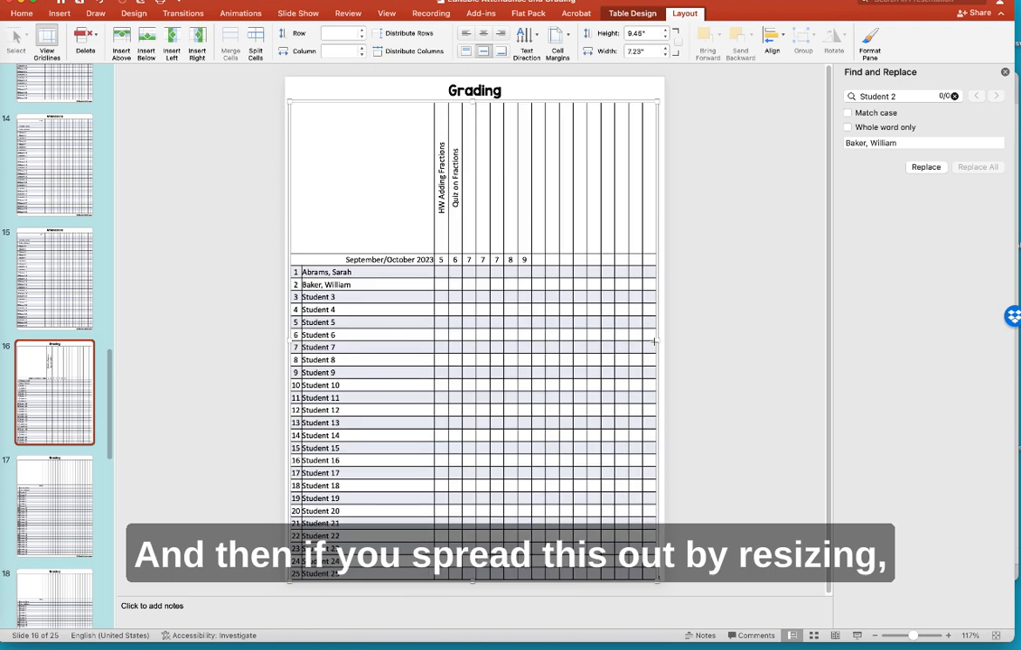
- Change the date header reading 9 to 10
click(524, 262)
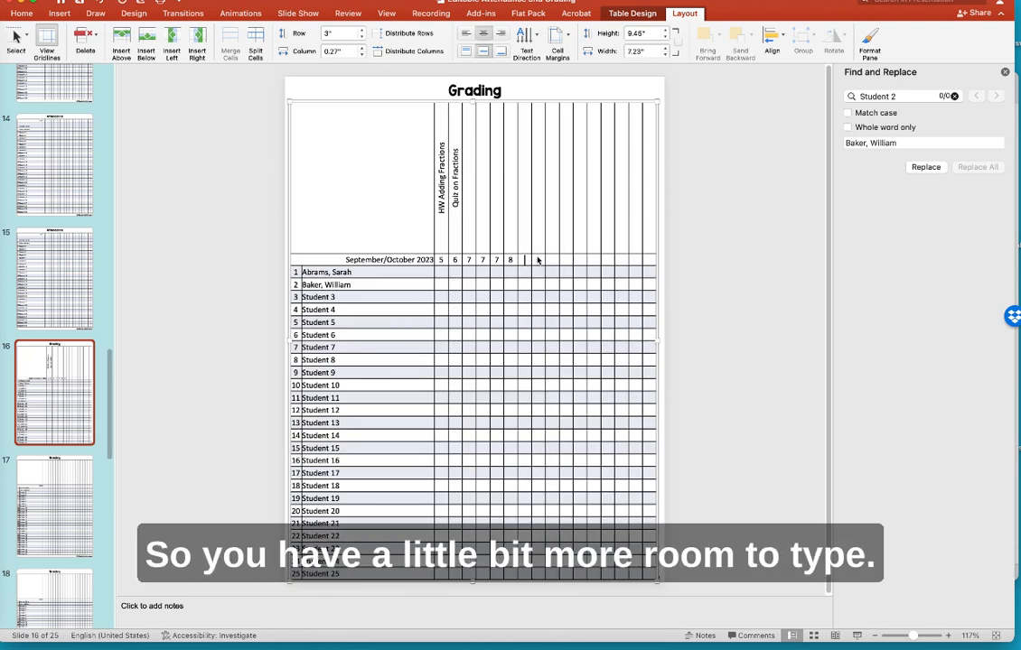
text(100)
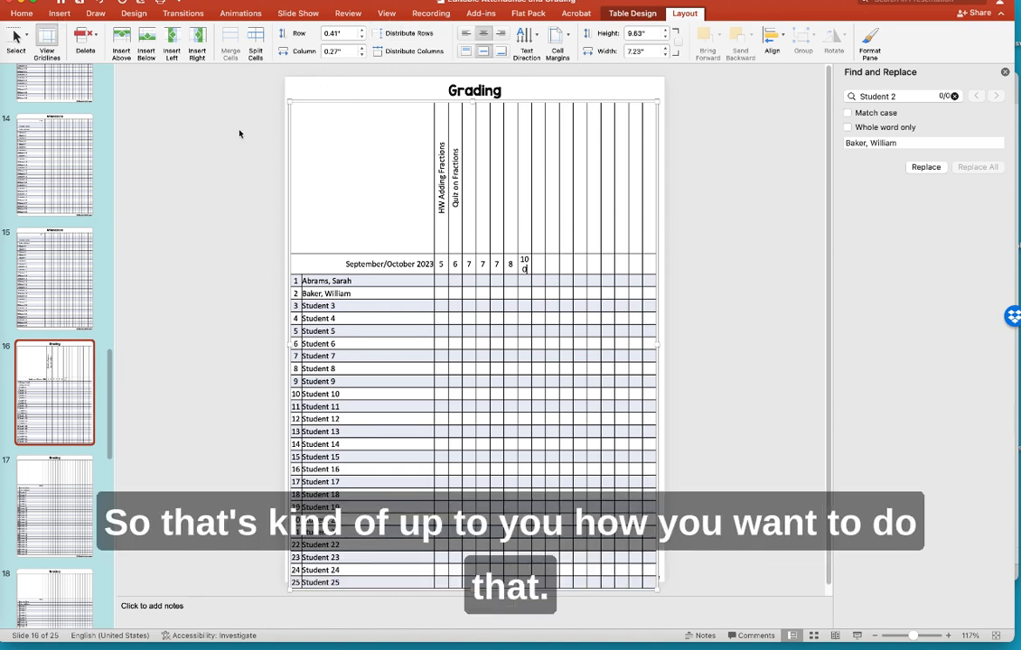
key(BackSpace)
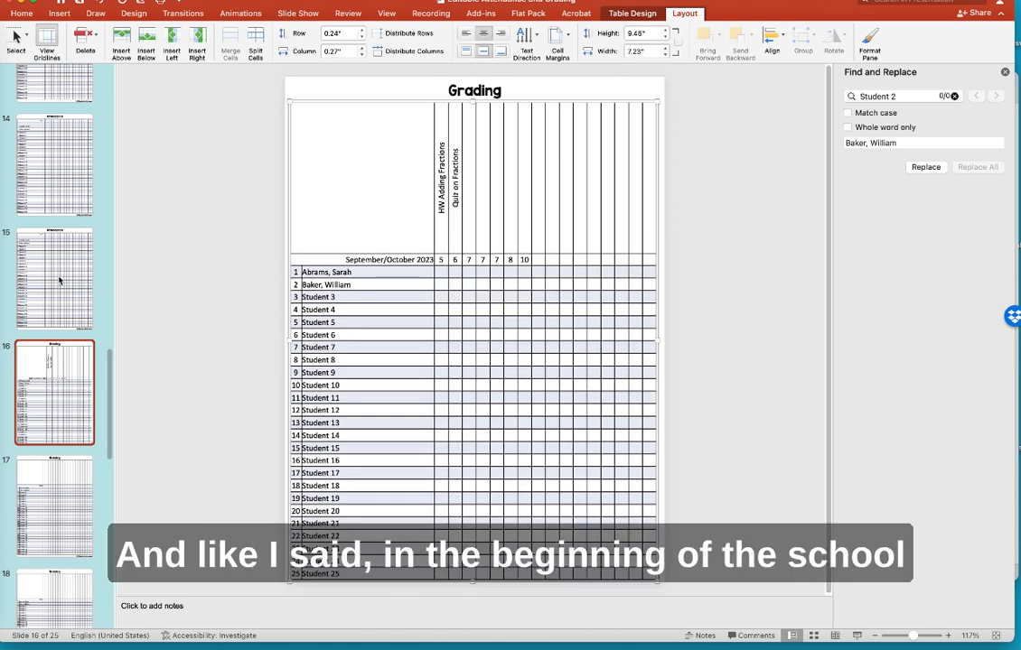
scroll(59, 279, up, 10)
scroll(60, 280, up, 2)
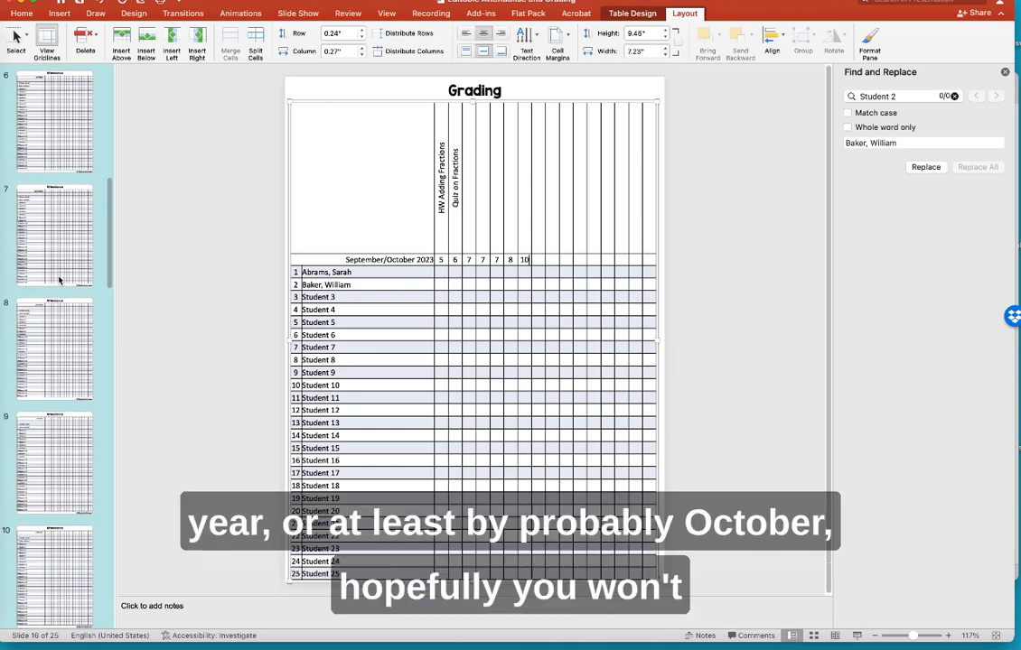
- Go to slide 6's October Attendance sheet and select the first student name cells for editing
click(44, 99)
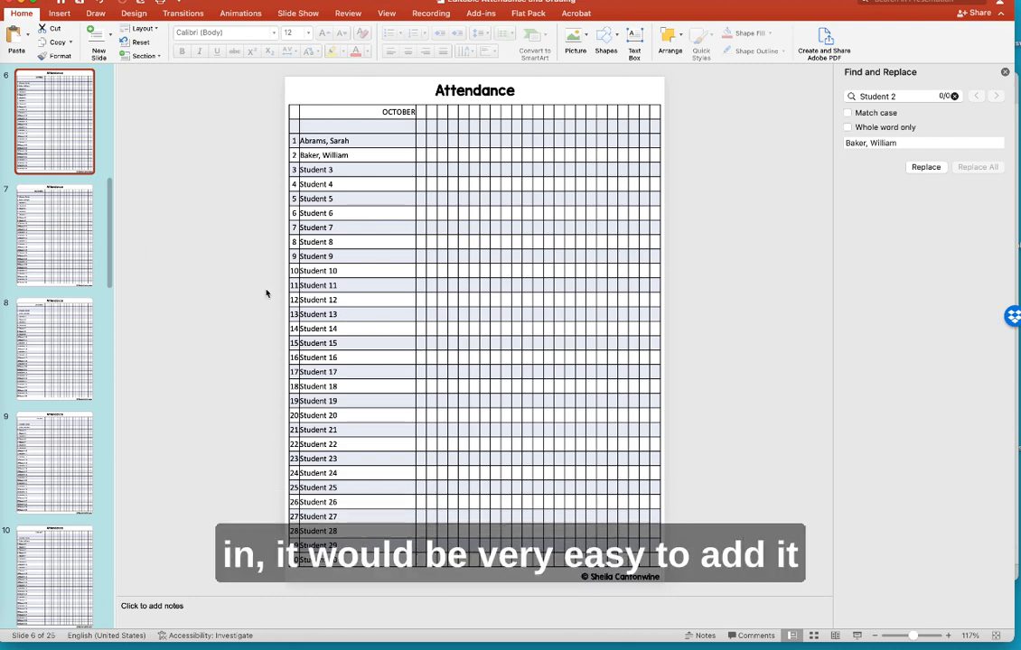
scroll(66, 354, down, 5)
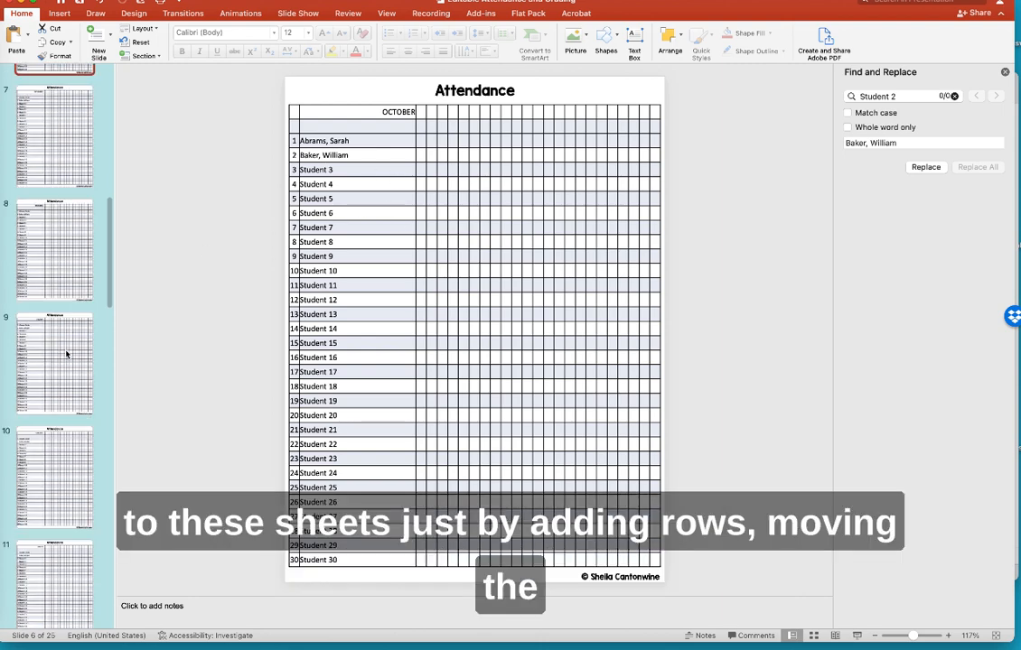
scroll(66, 353, down, 5)
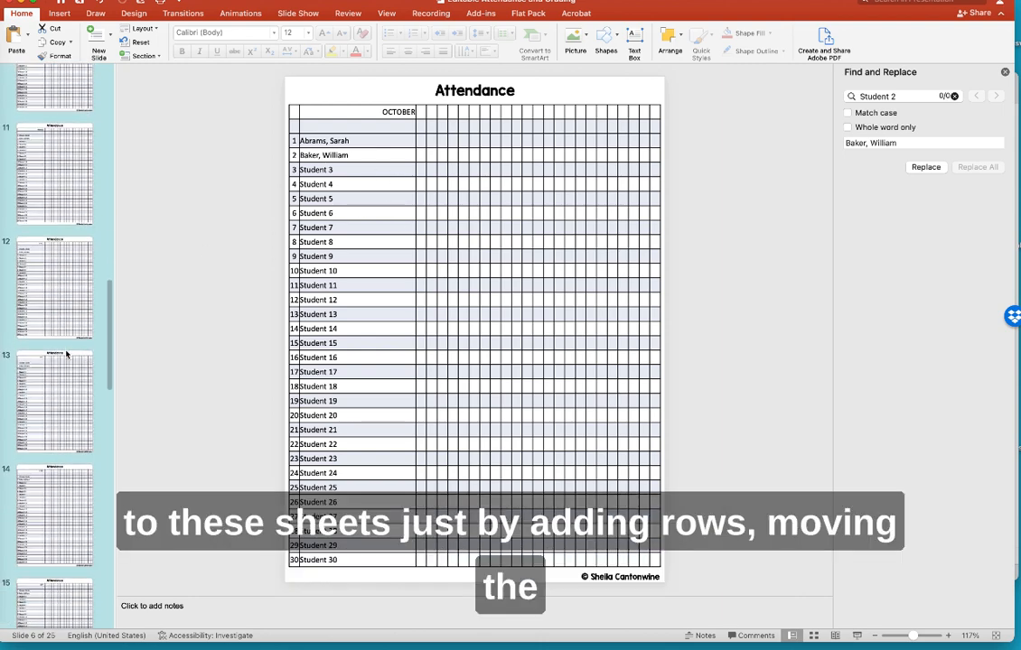
scroll(66, 354, down, 3)
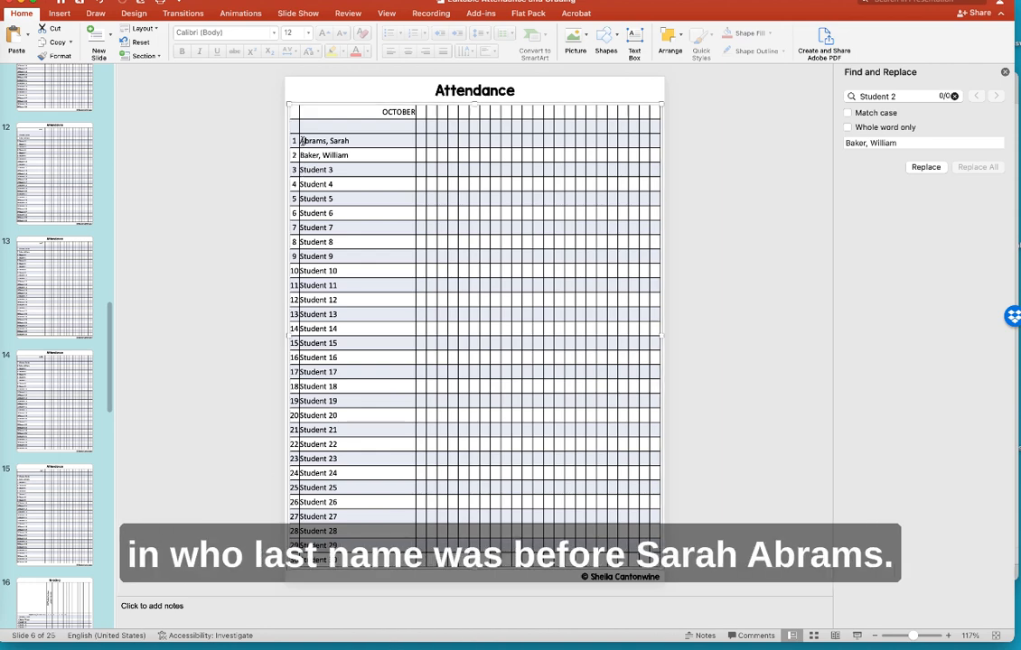
drag(301, 141, 355, 157)
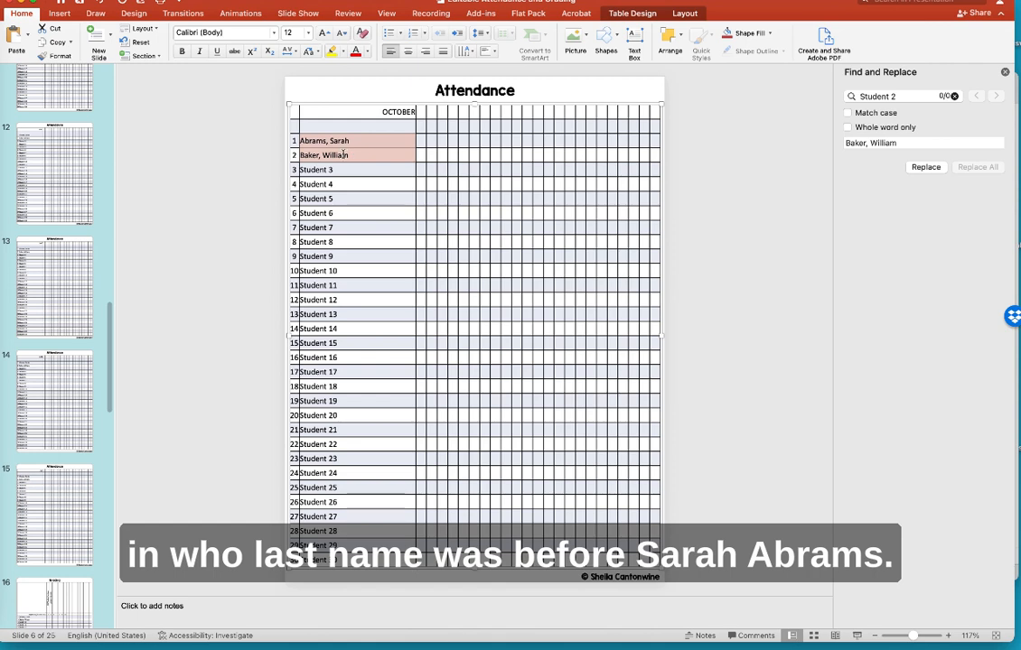
click(302, 141)
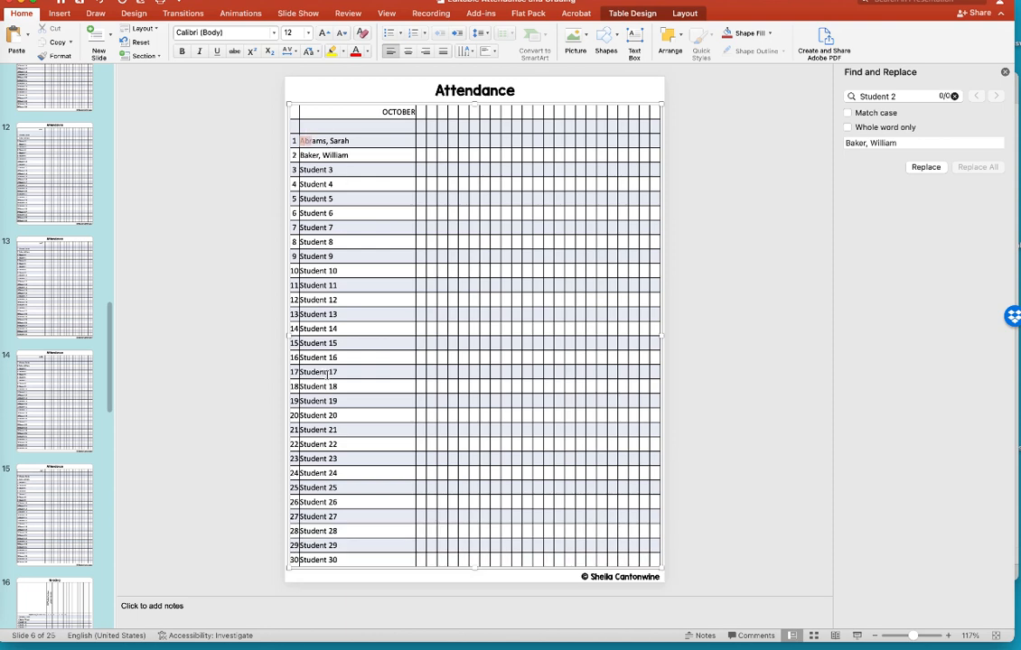
click(337, 459)
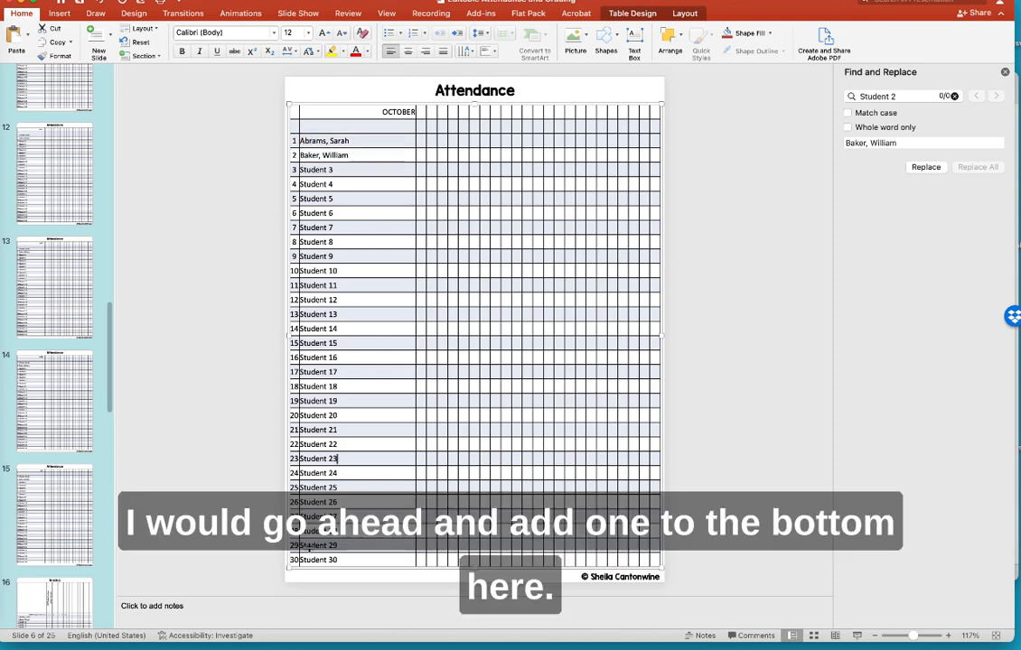
- Insert a new row below the last row (Student 30) of the attendance table
click(282, 561)
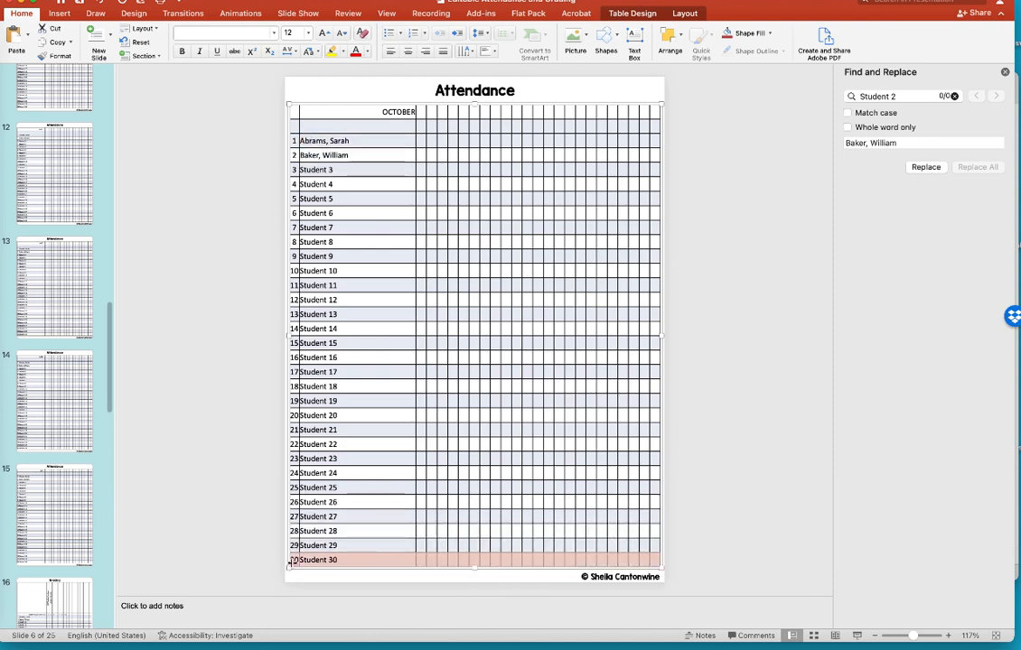
right_click(353, 560)
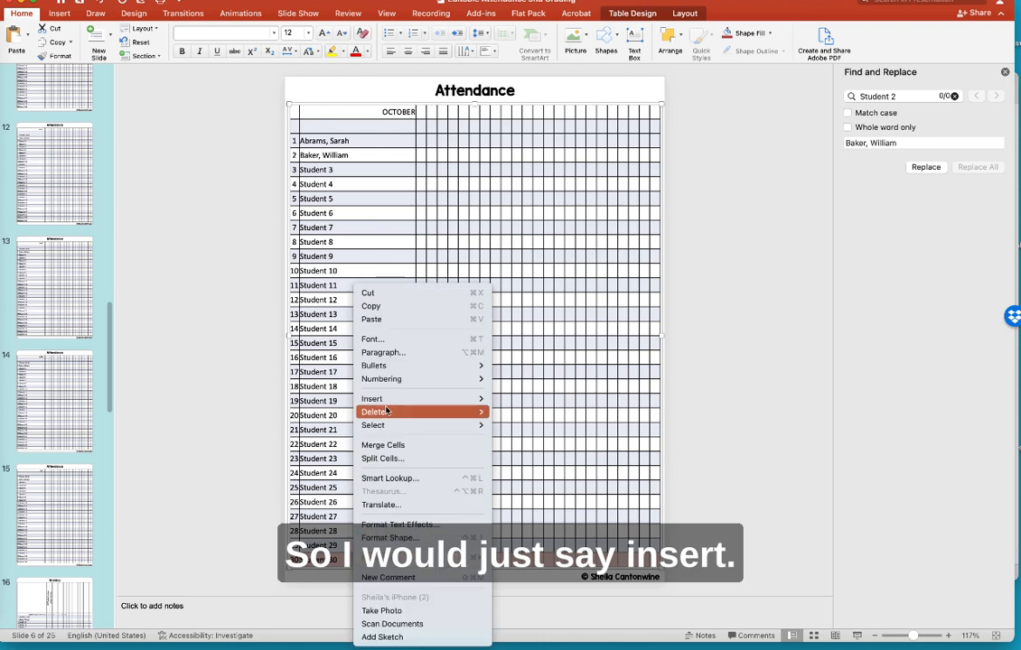
mouse_move(375, 399)
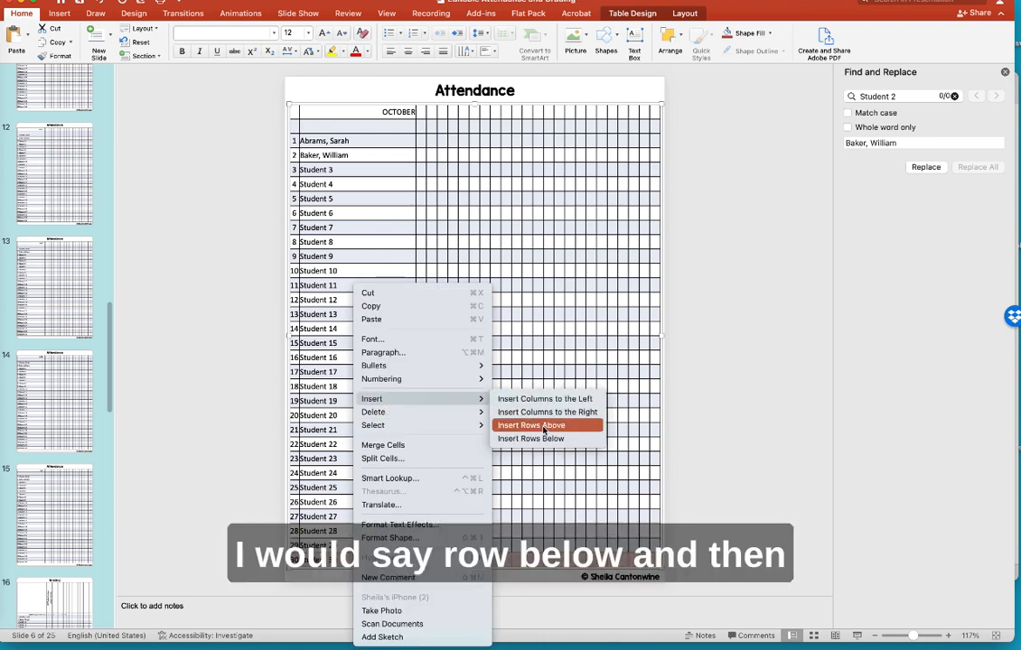
click(542, 439)
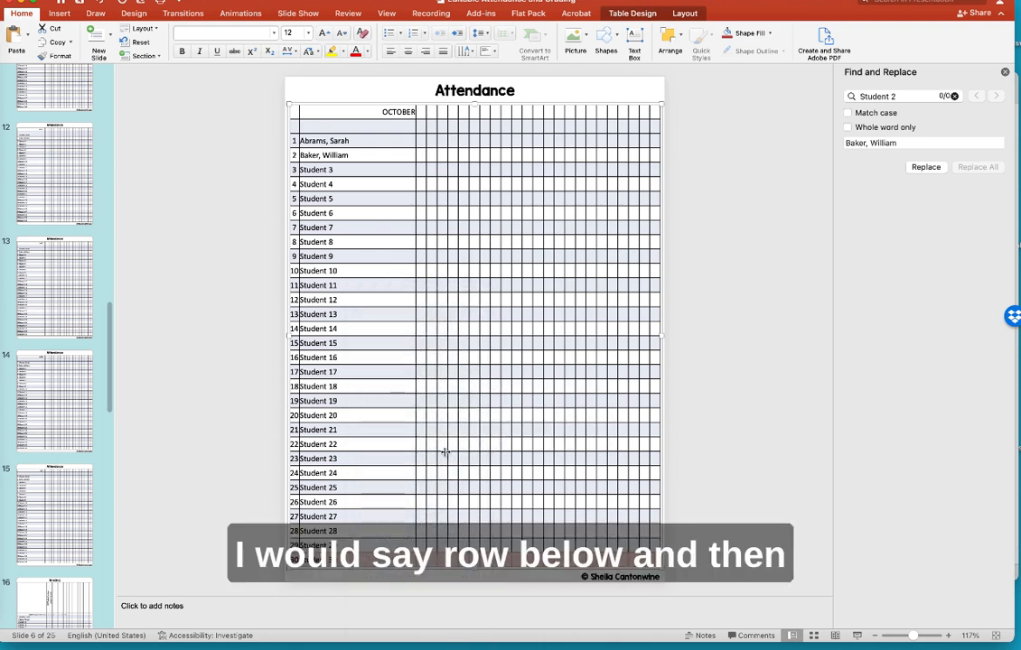
click(417, 447)
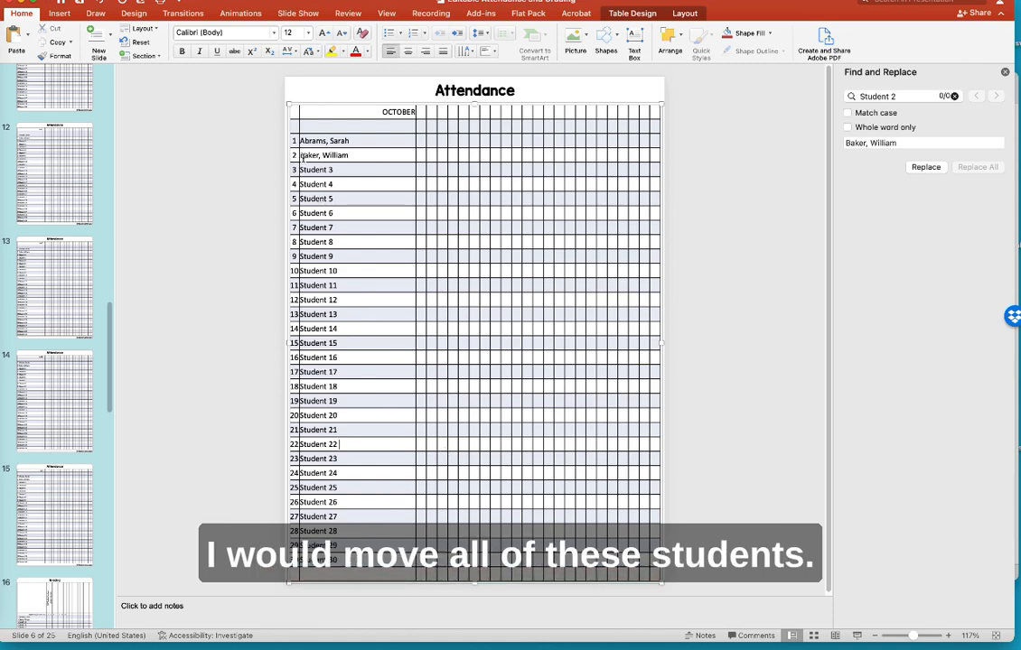
drag(305, 155, 341, 561)
key(super+c)
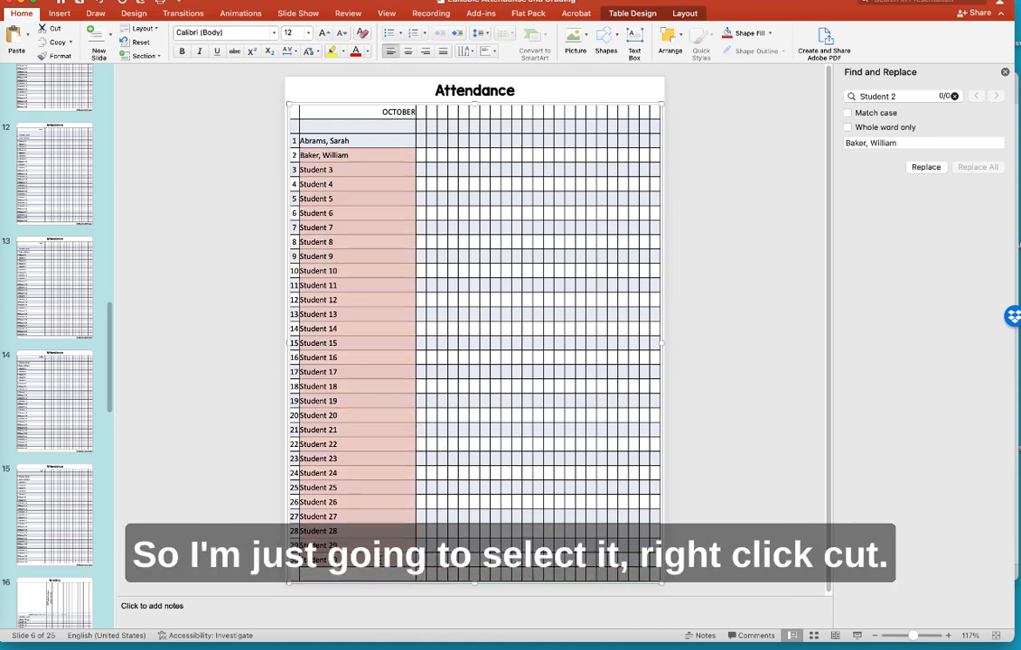
right_click(379, 288)
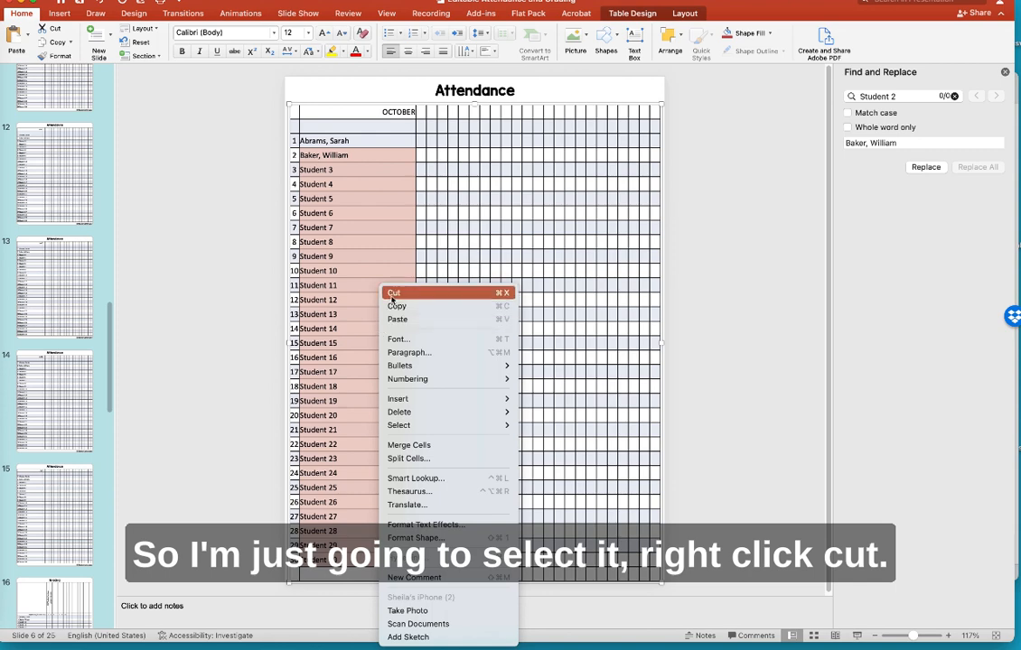
click(393, 293)
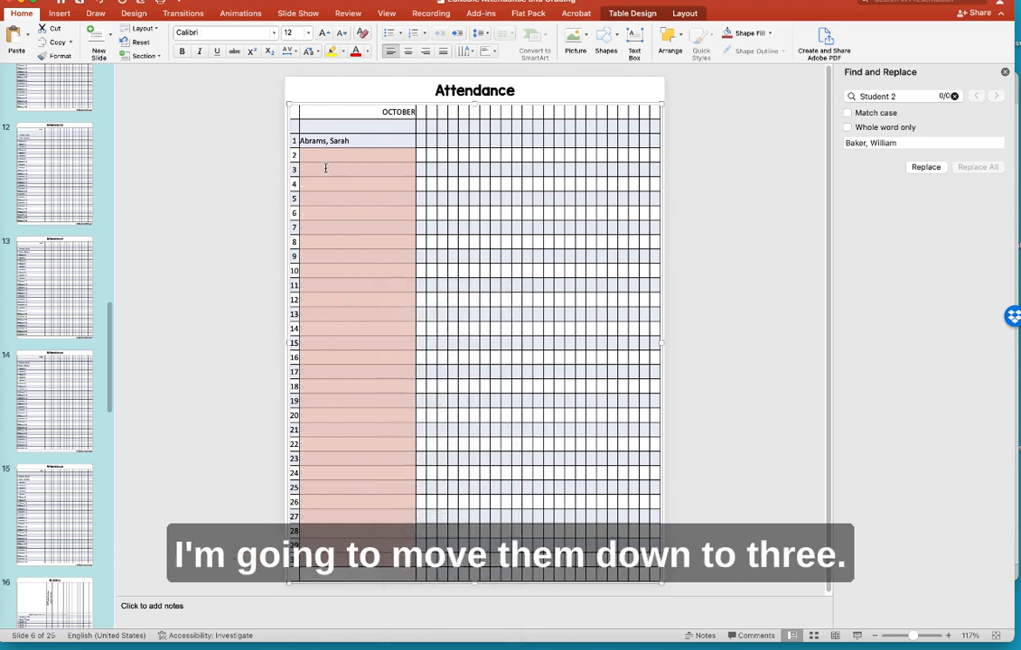
click(320, 171)
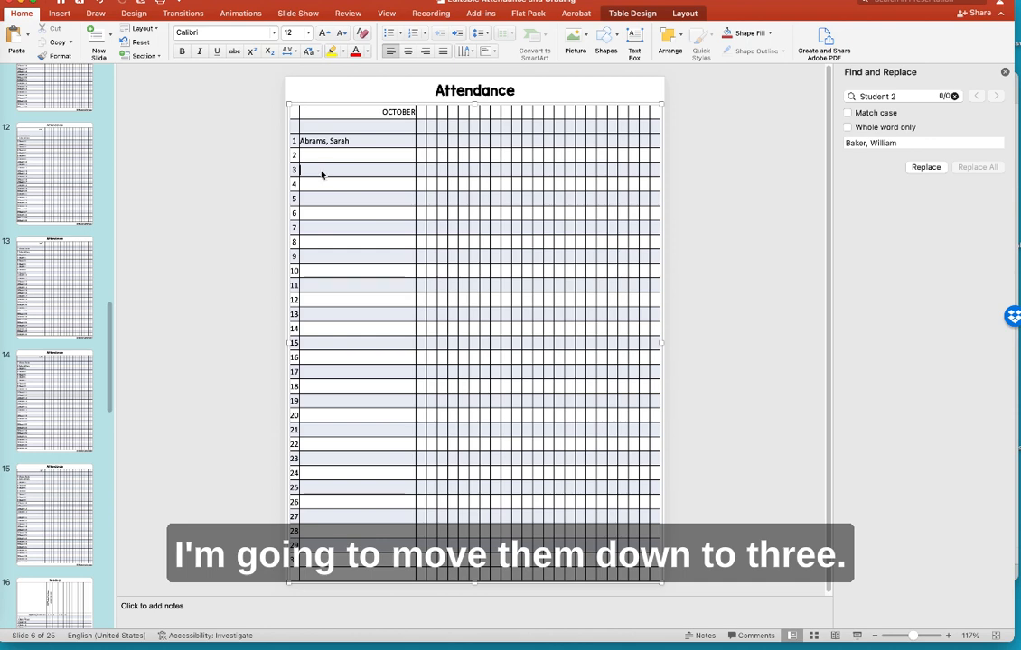
key(super+v)
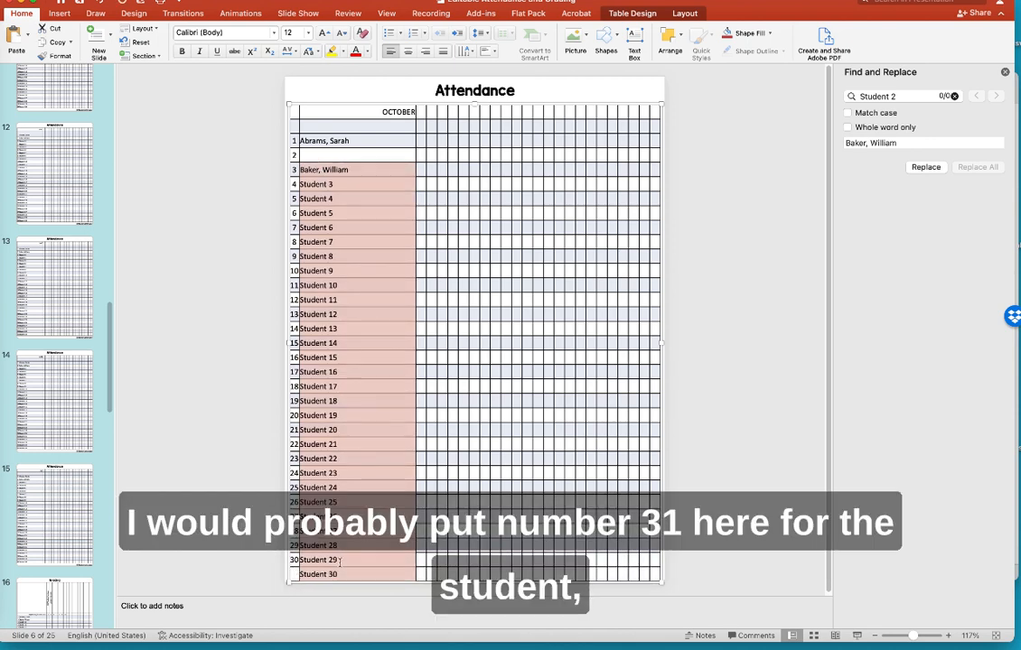
click(356, 140)
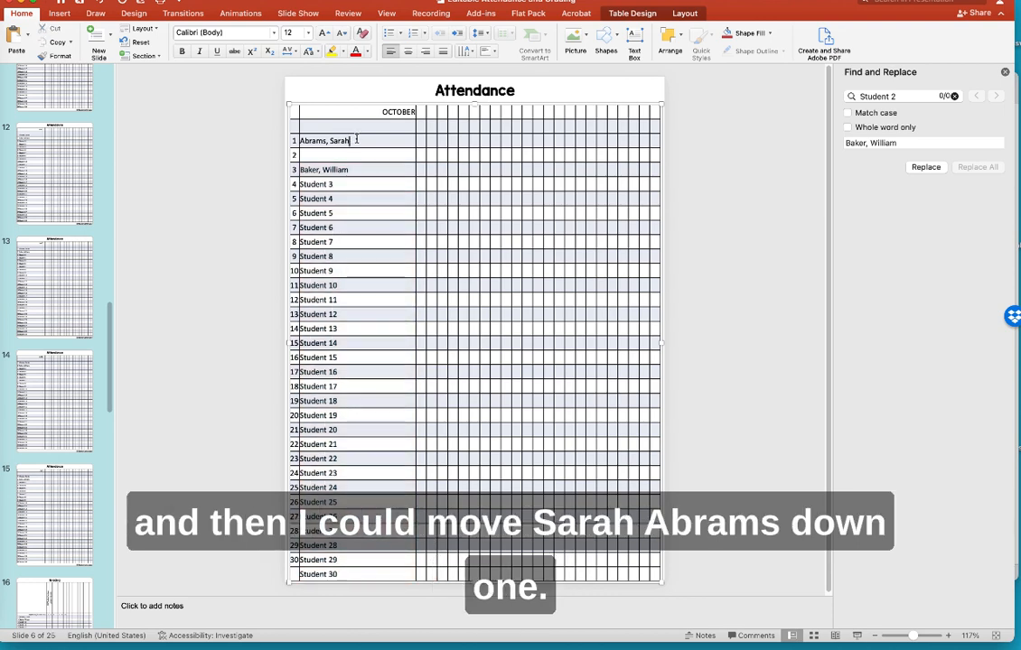
drag(356, 140, 270, 123)
right_click(314, 147)
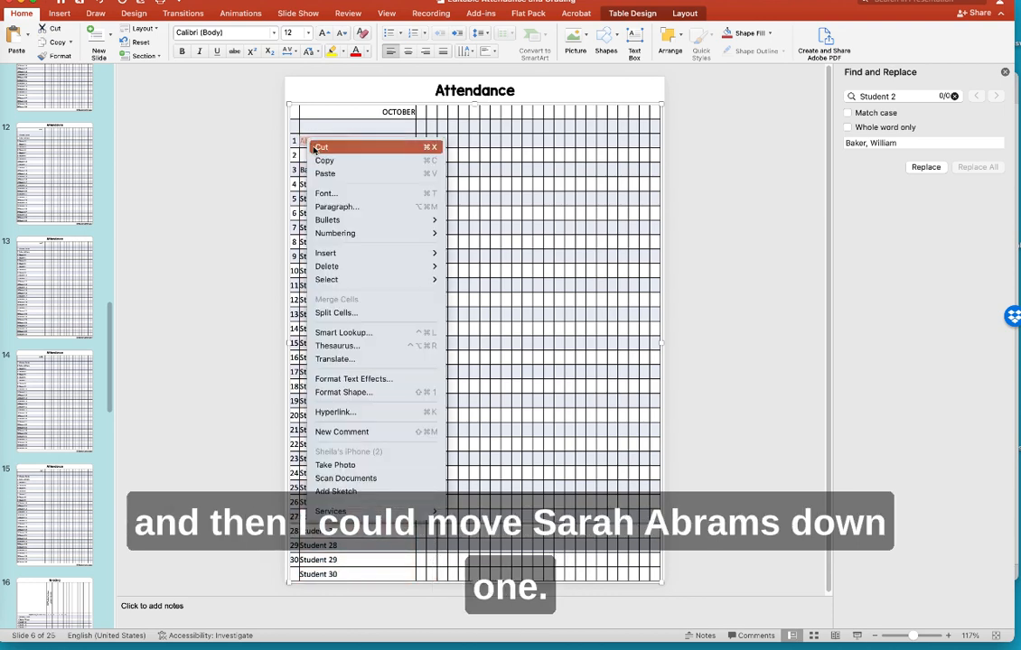
click(322, 147)
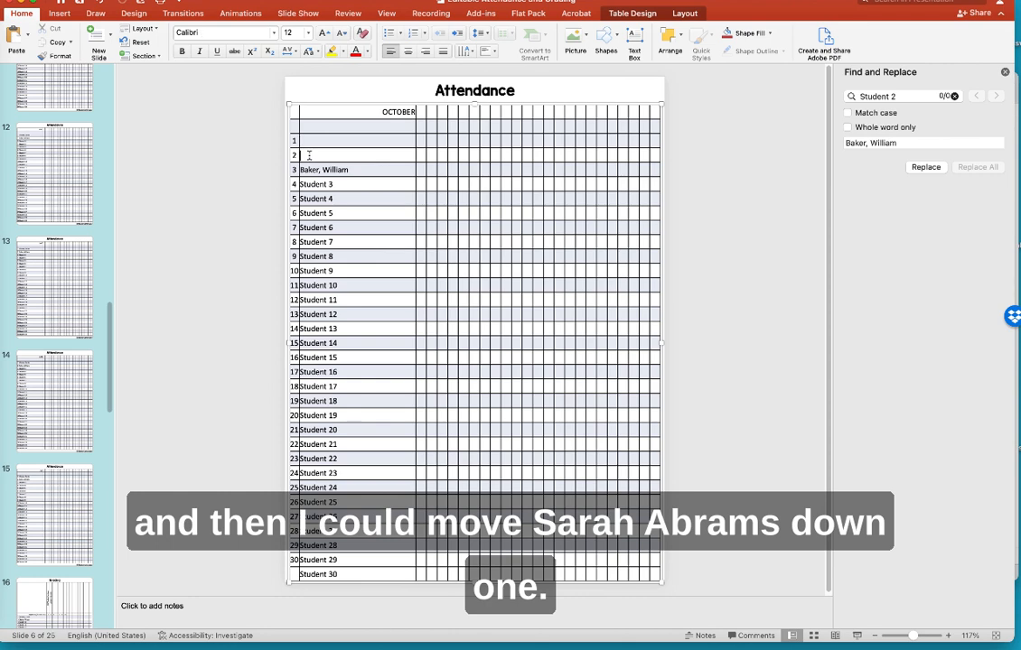
key(super+v)
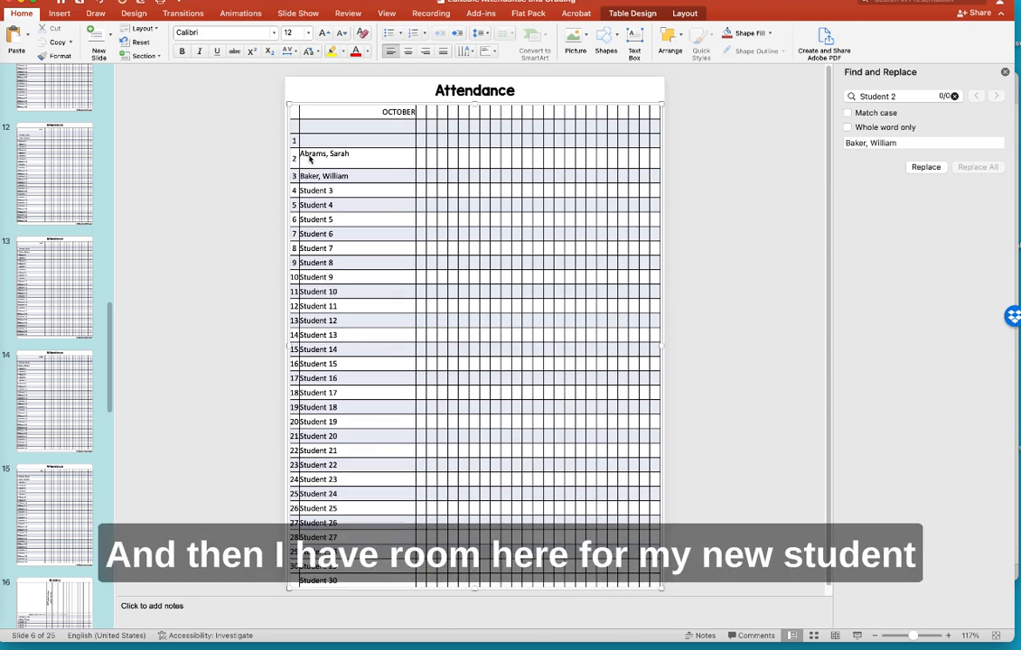
key(BackSpace)
click(328, 141)
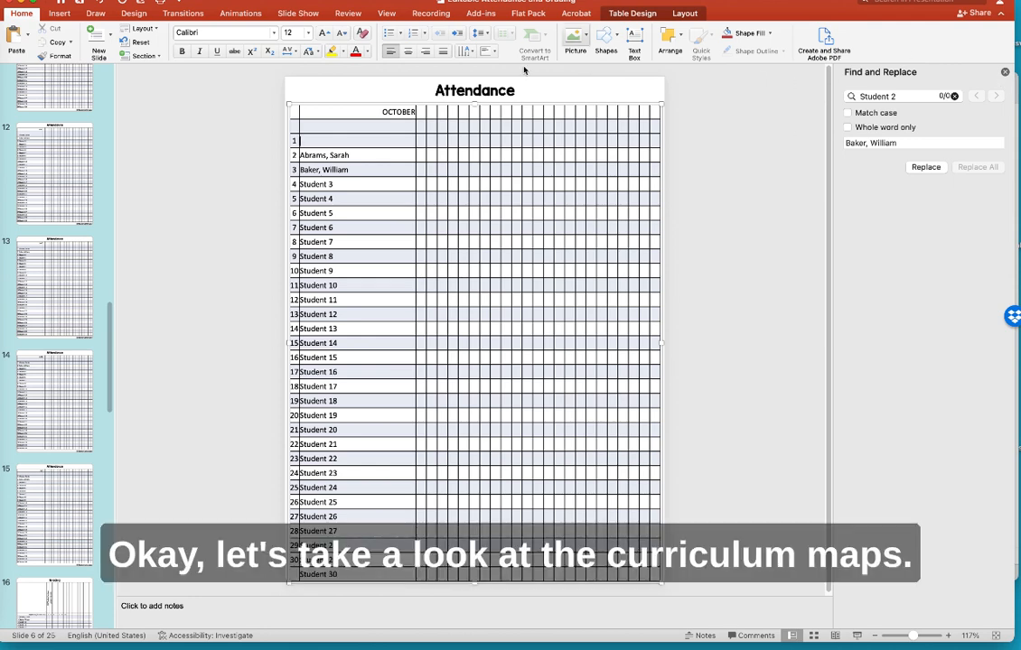
- Close the attendance and grading presentation without saving changes
click(10, 4)
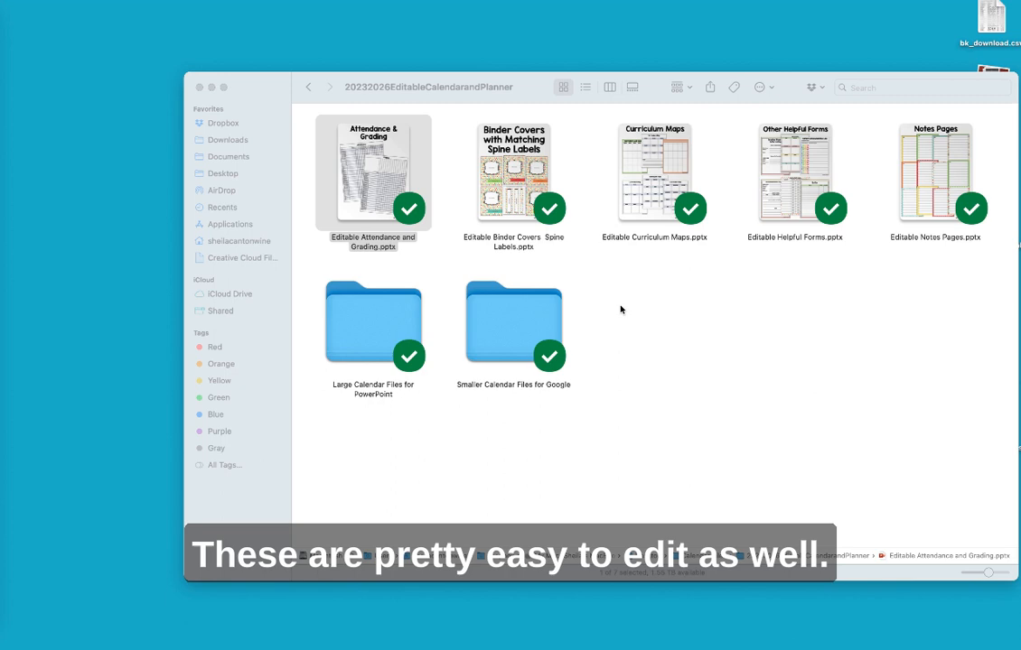
click(629, 308)
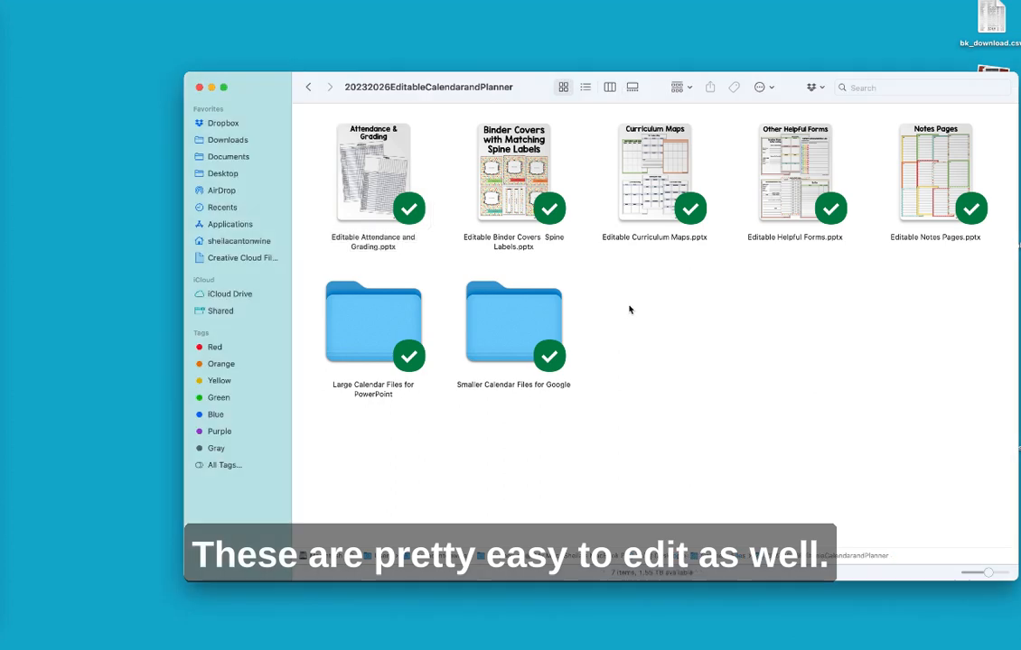
- Open Editable Curriculum Maps.pptx, select the Curriculum Map Quarter 1 slide, and maximize the window
double_click(645, 172)
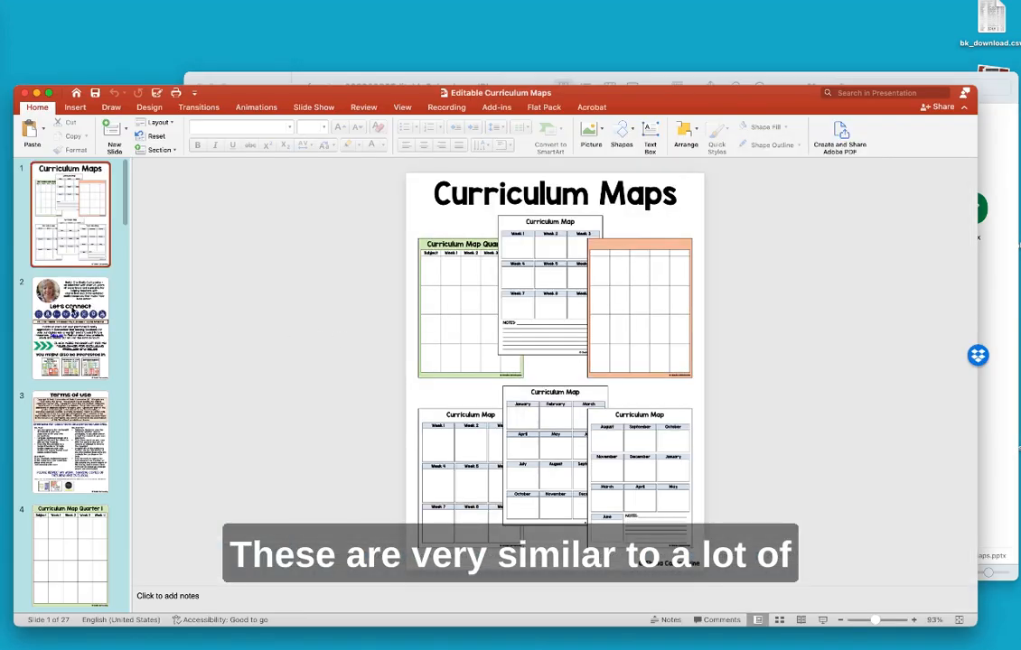
scroll(60, 271, down, 10)
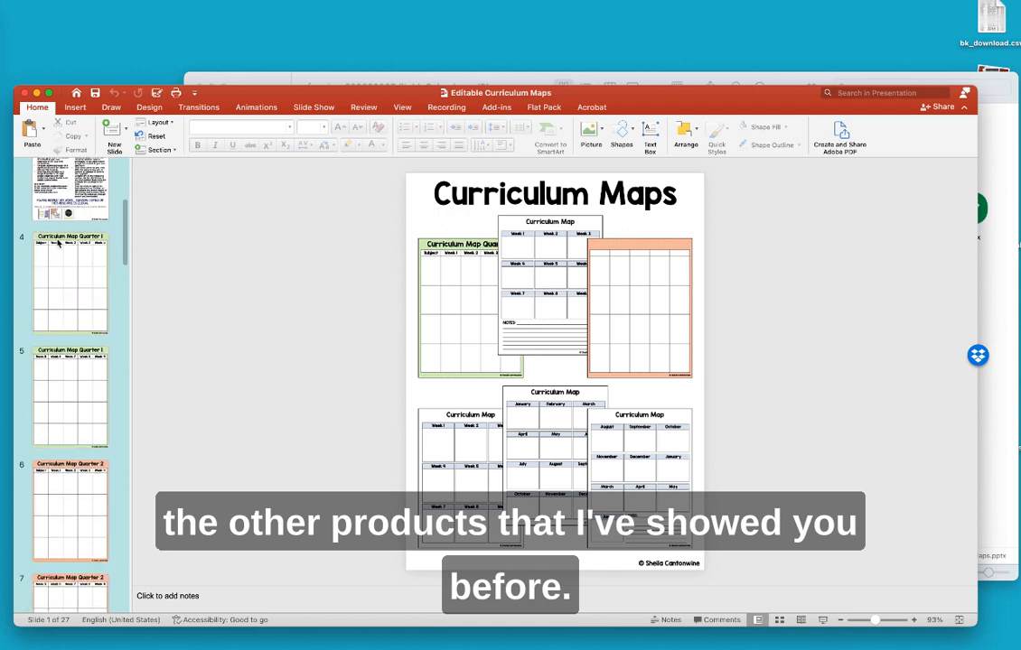
click(57, 242)
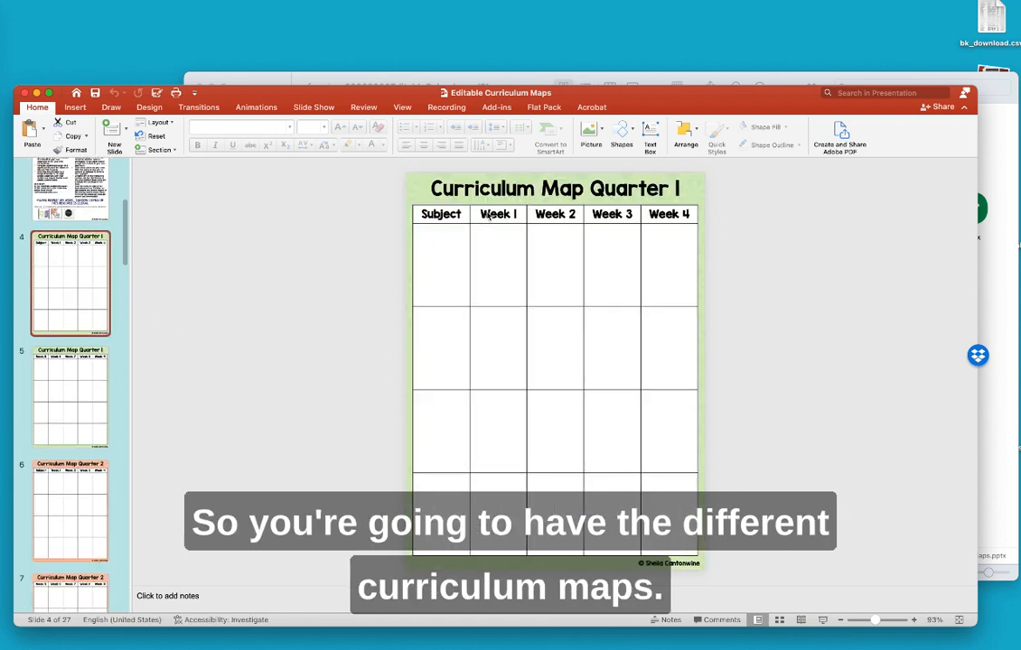
double_click(620, 86)
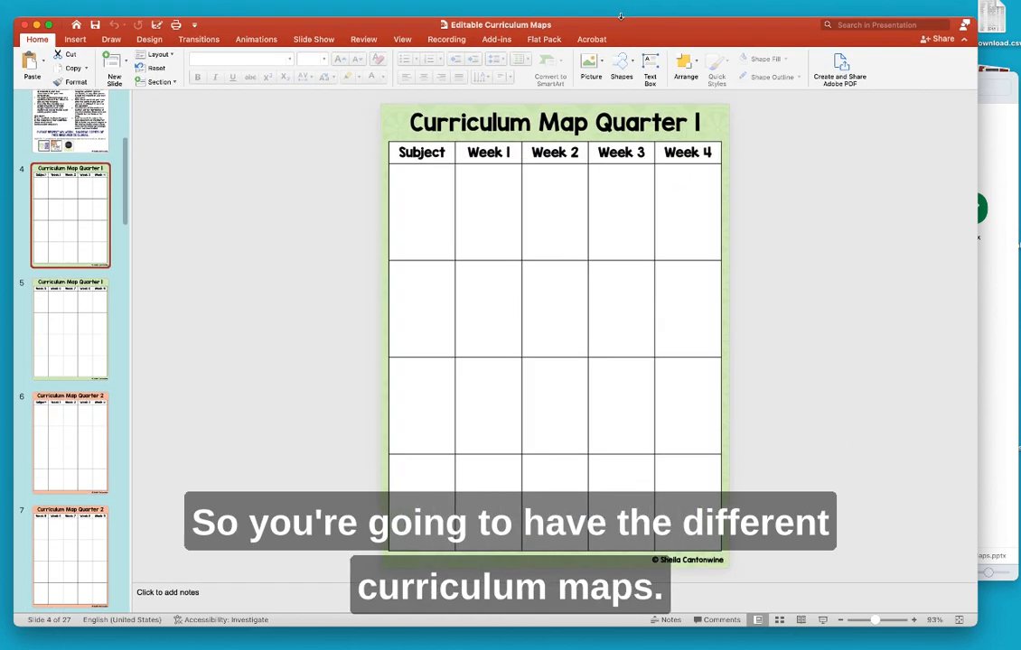
- Play the slideshow from the start and advance to the Curriculum Map Quarter 1 slide
click(402, 36)
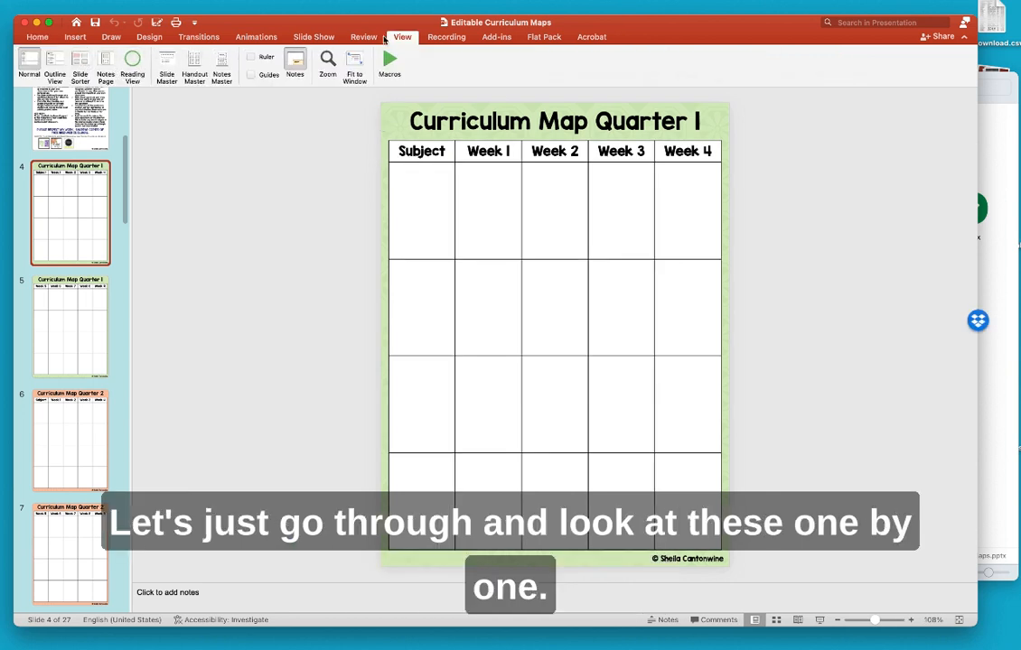
click(314, 37)
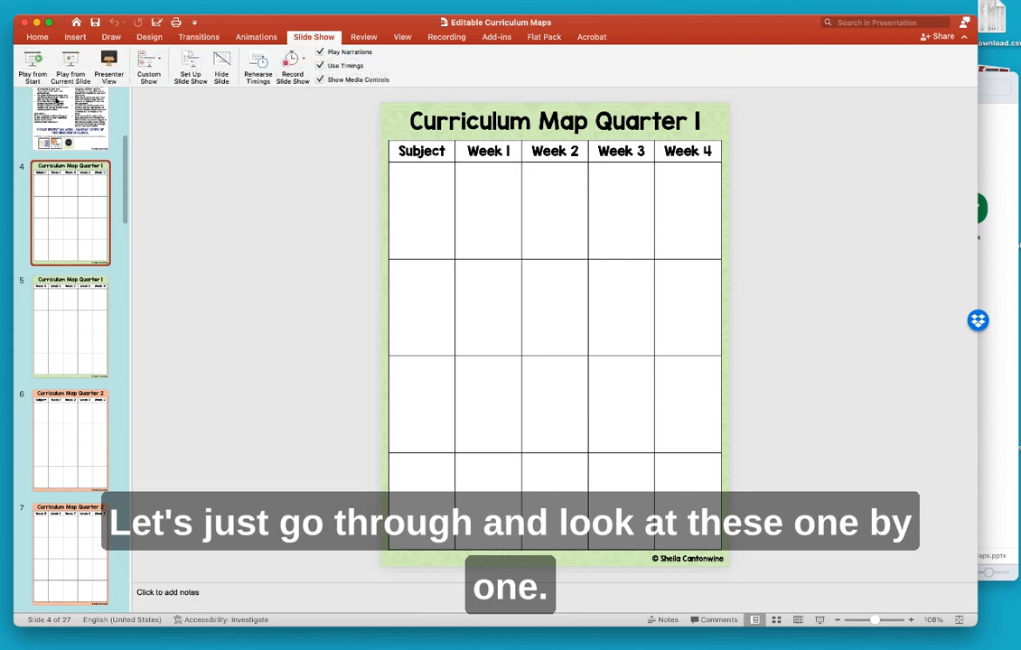
click(30, 56)
click(206, 170)
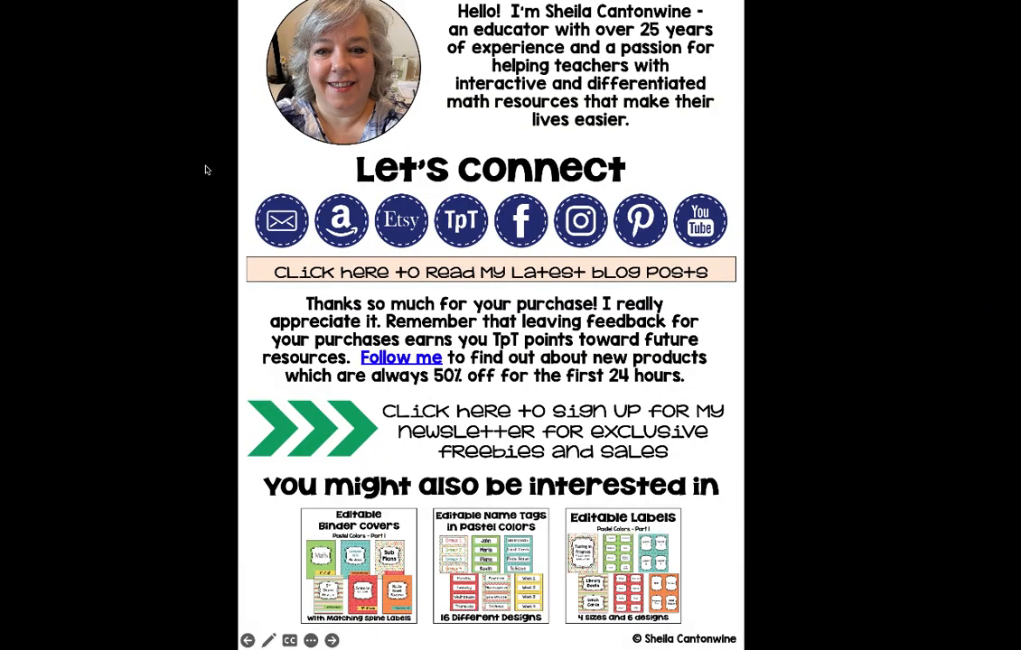
click(206, 170)
click(206, 170)
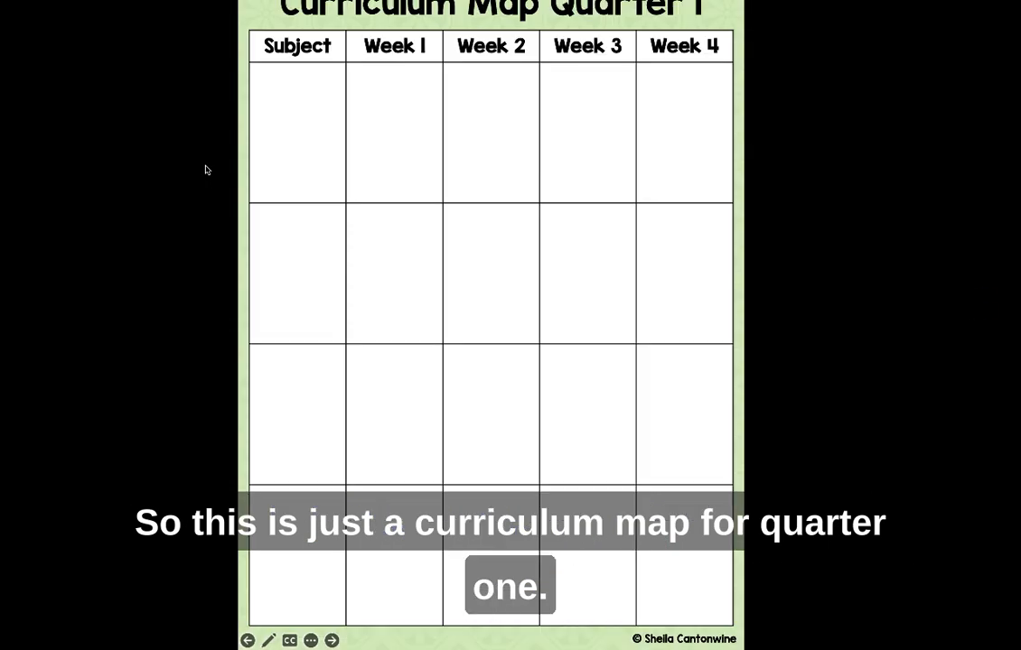